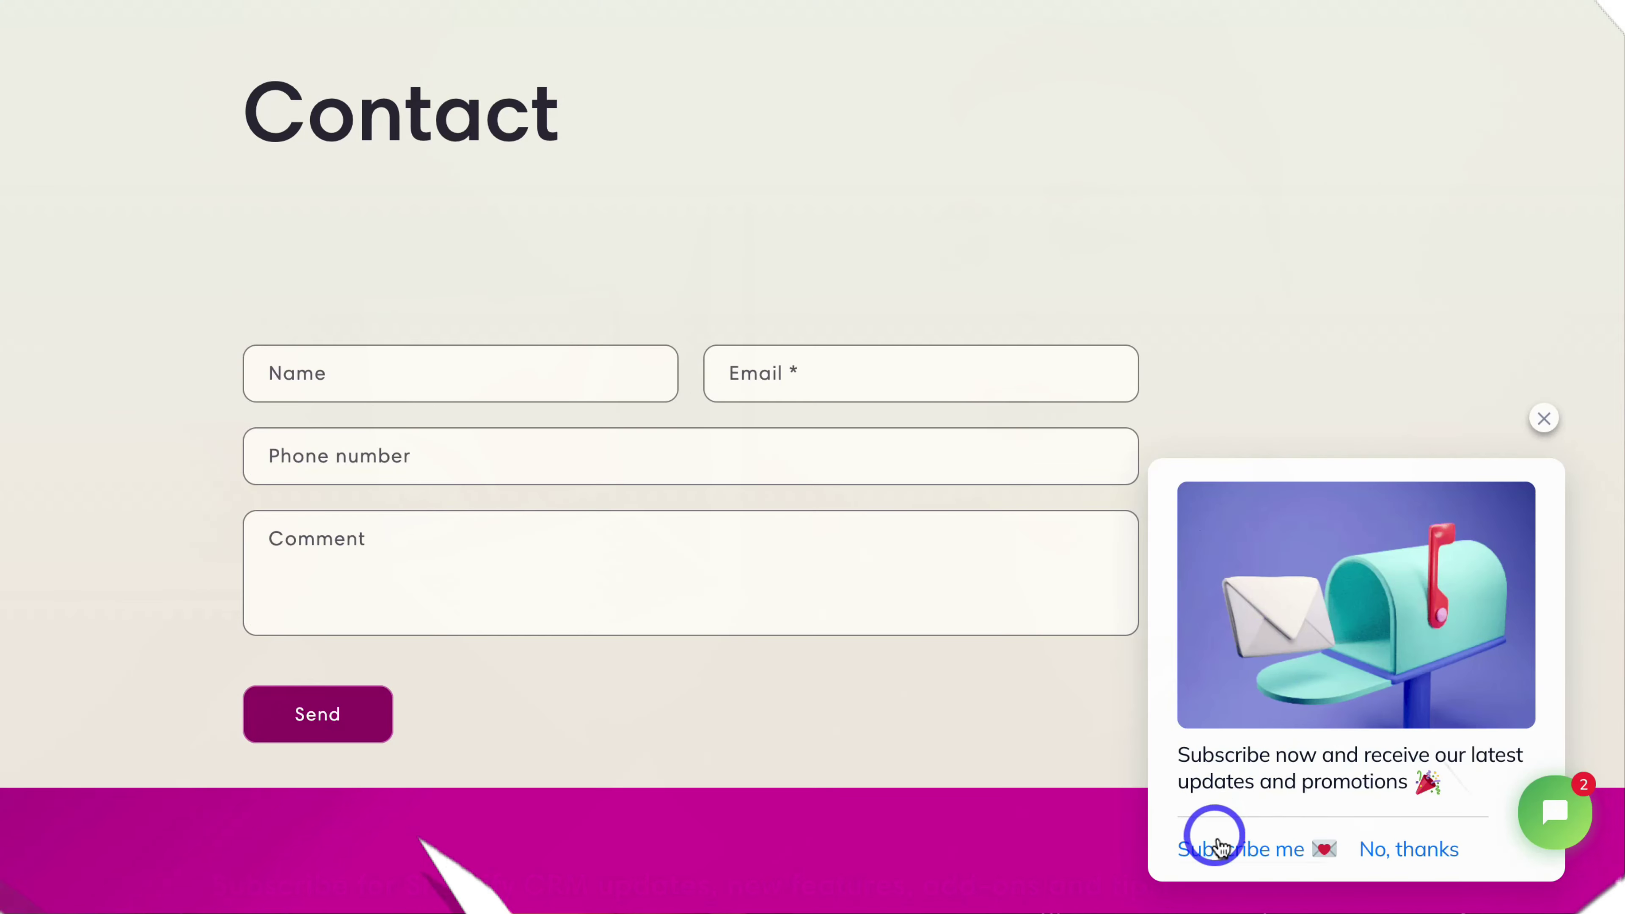
Accept the newsletter offer in the store's chat widget and submit the subscriber's e-mail address
{"action": "left_click", "coordinate": [1228, 846]}
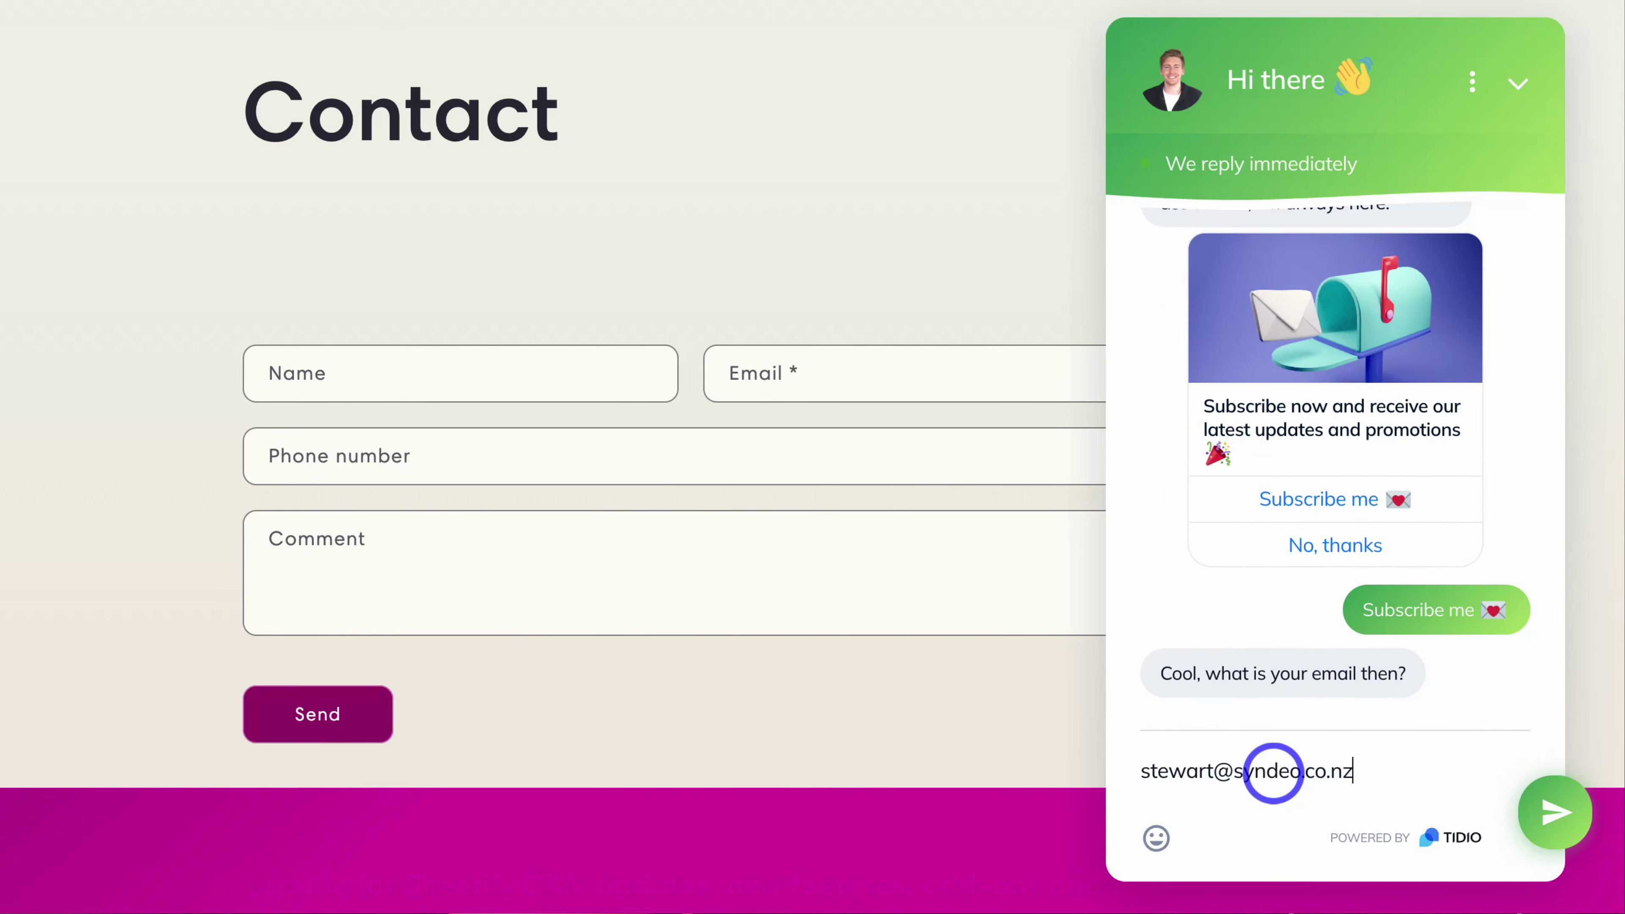
{"action": "scroll", "coordinate": [1553, 805], "scroll_direction": "down", "scroll_amount": 1}
{"action": "left_click", "coordinate": [1554, 810]}
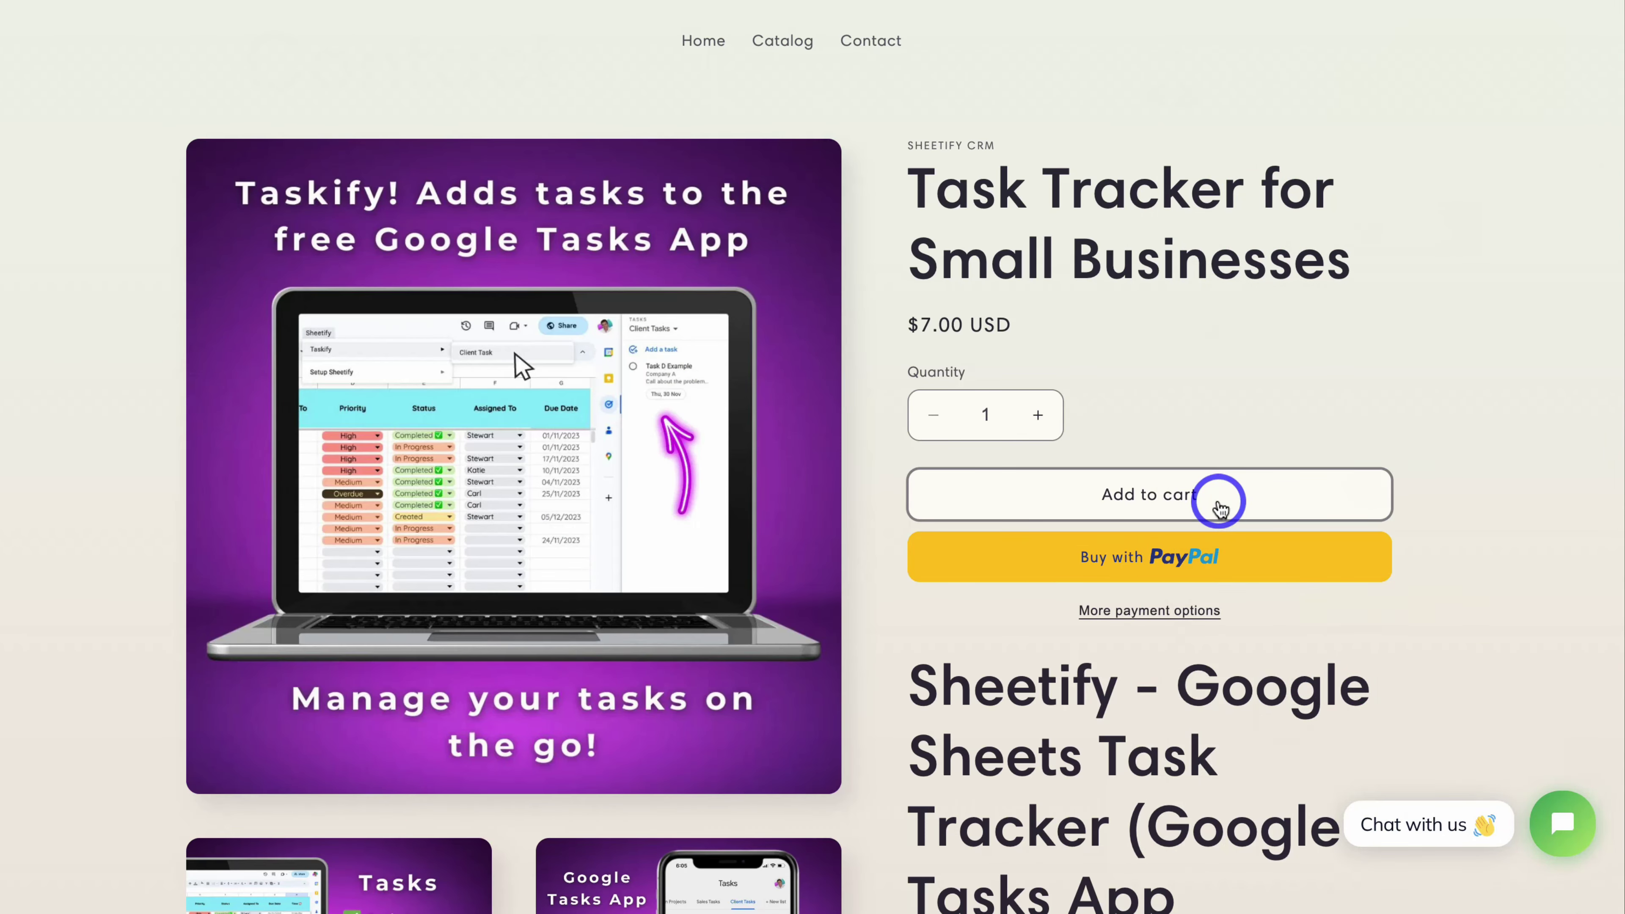
Add Task Tracker for Small Businesses to the cart, and claim and copy the 10% discount code offered in the chat widget
{"action": "left_click", "coordinate": [1215, 497]}
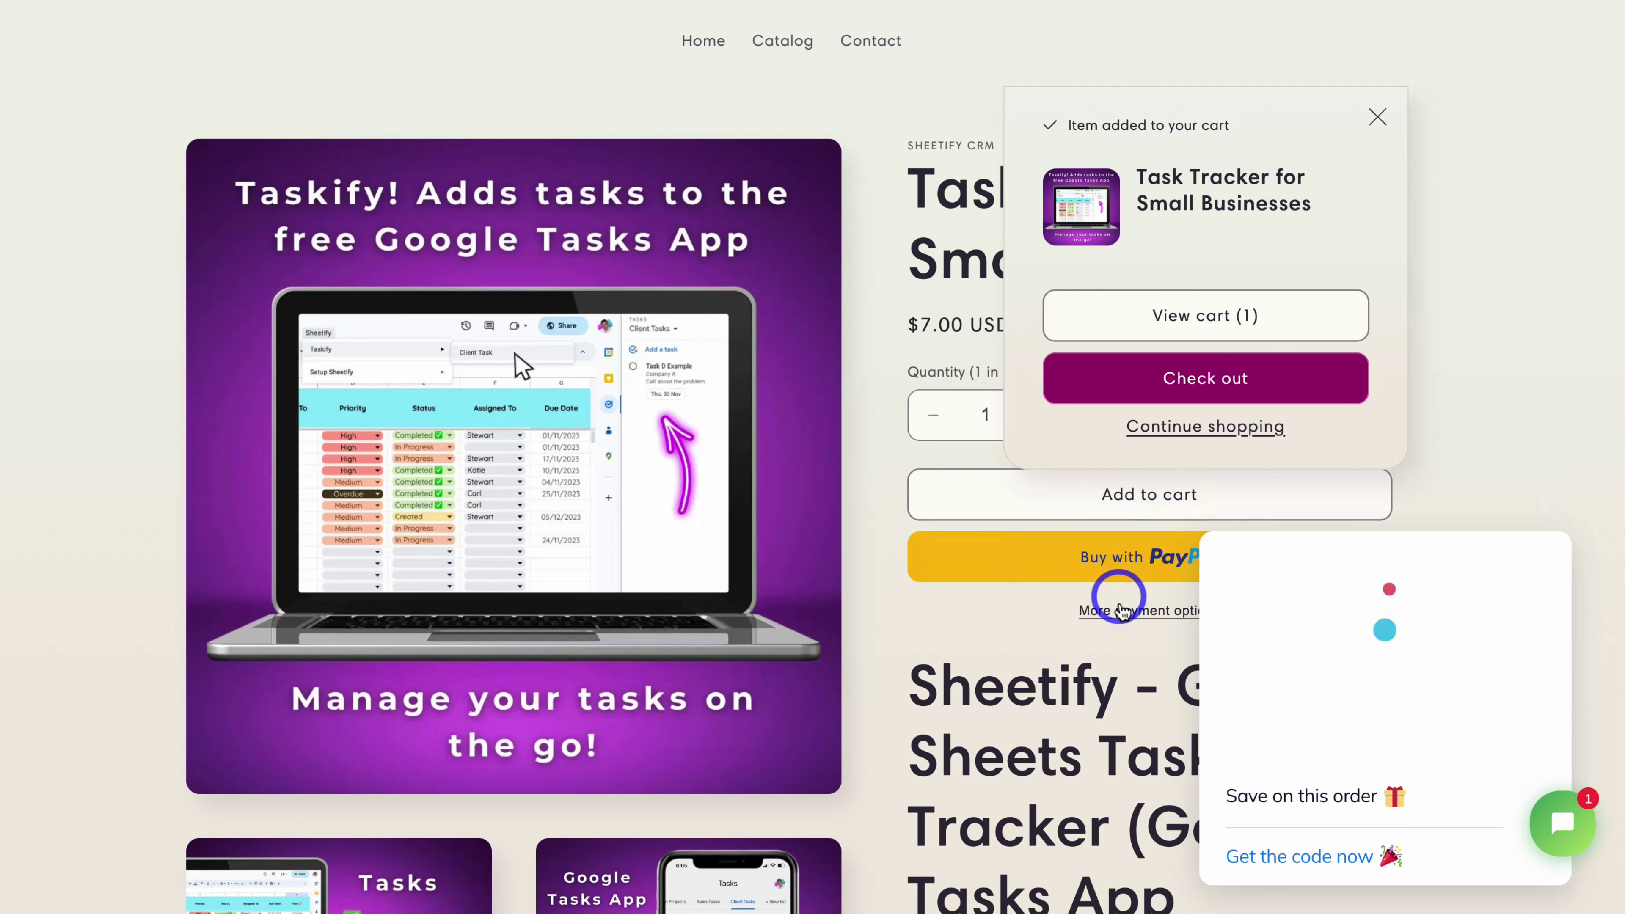
{"action": "left_click", "coordinate": [1330, 858]}
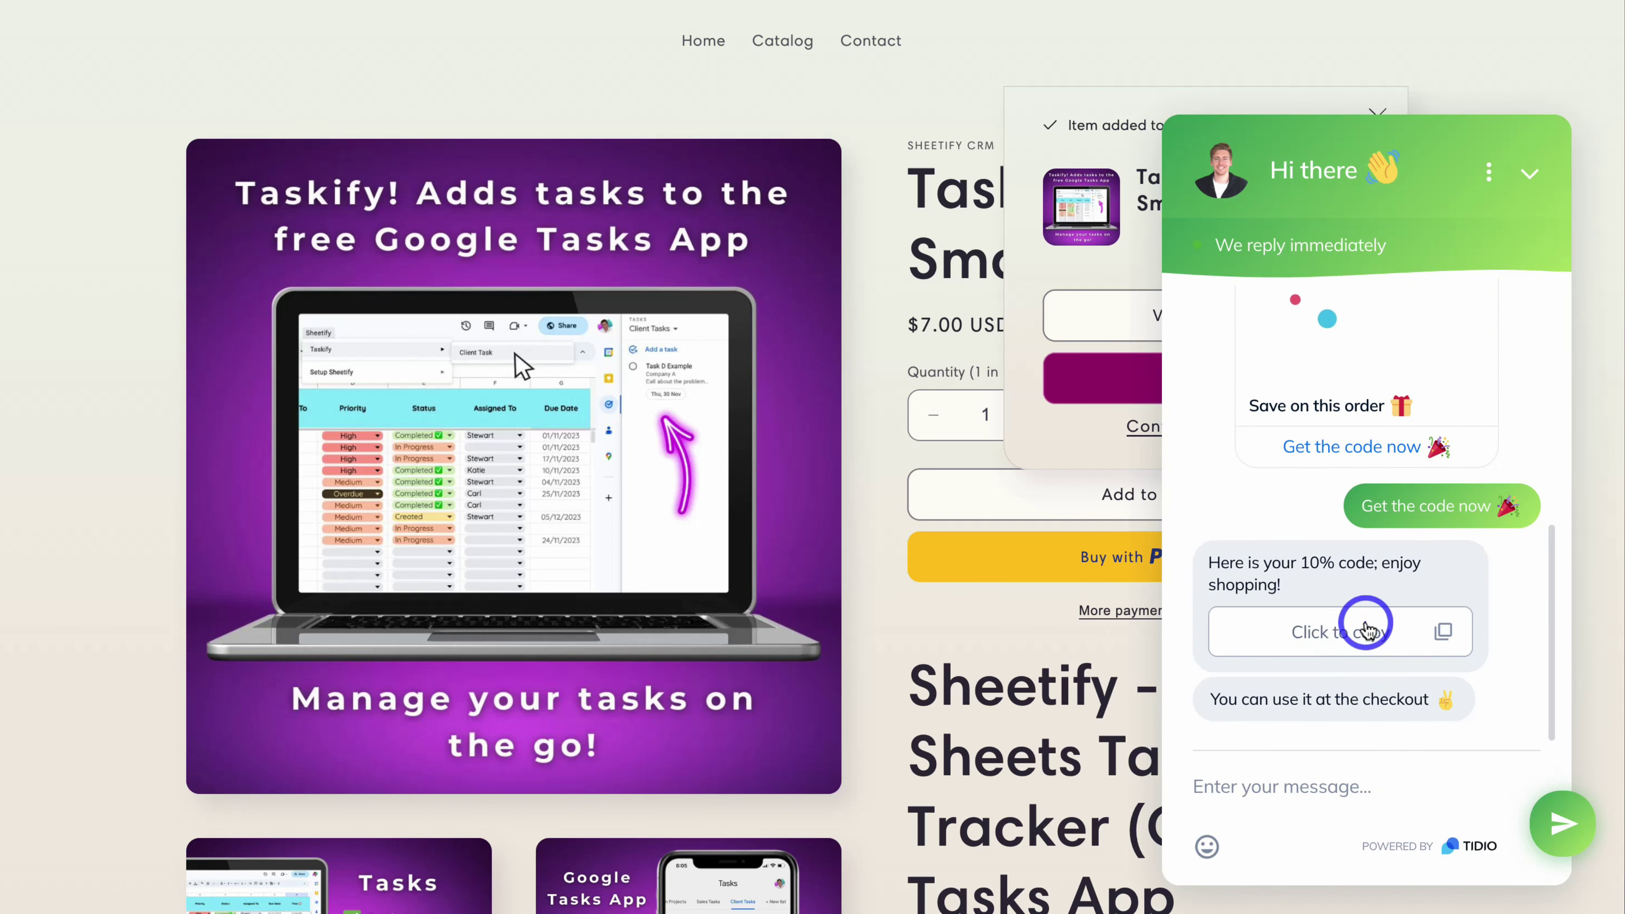
{"action": "left_click", "coordinate": [1366, 631]}
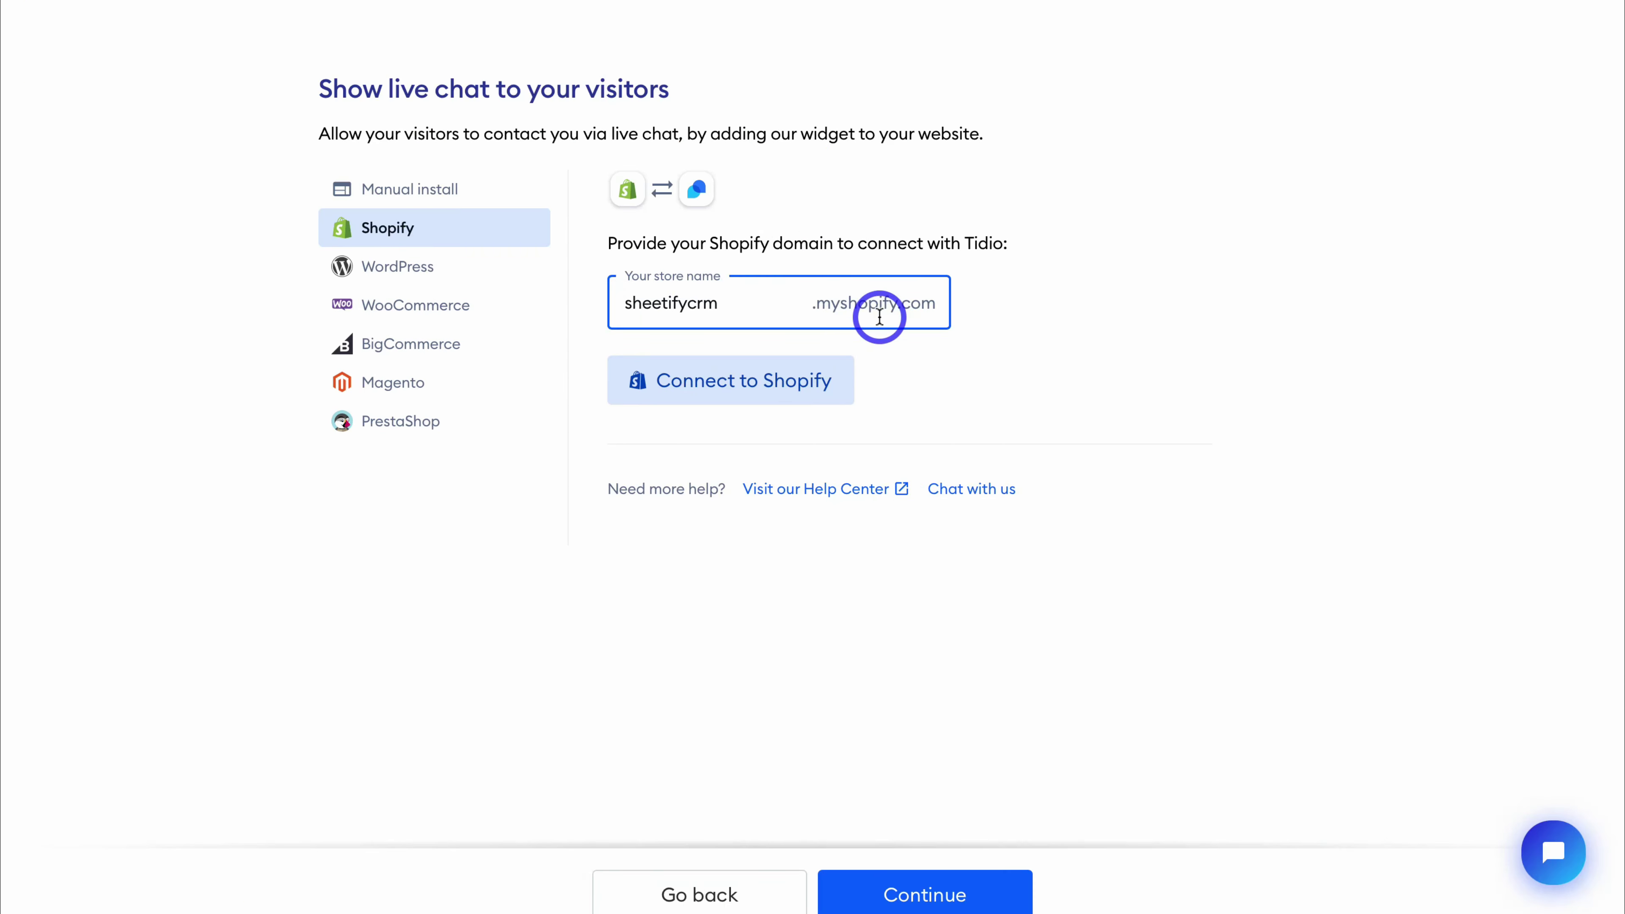
Connect the sheetifycrm Shopify store to Tidio and accept the newsletter subscription in the storefront's chat widget
{"action": "left_click", "coordinate": [815, 394]}
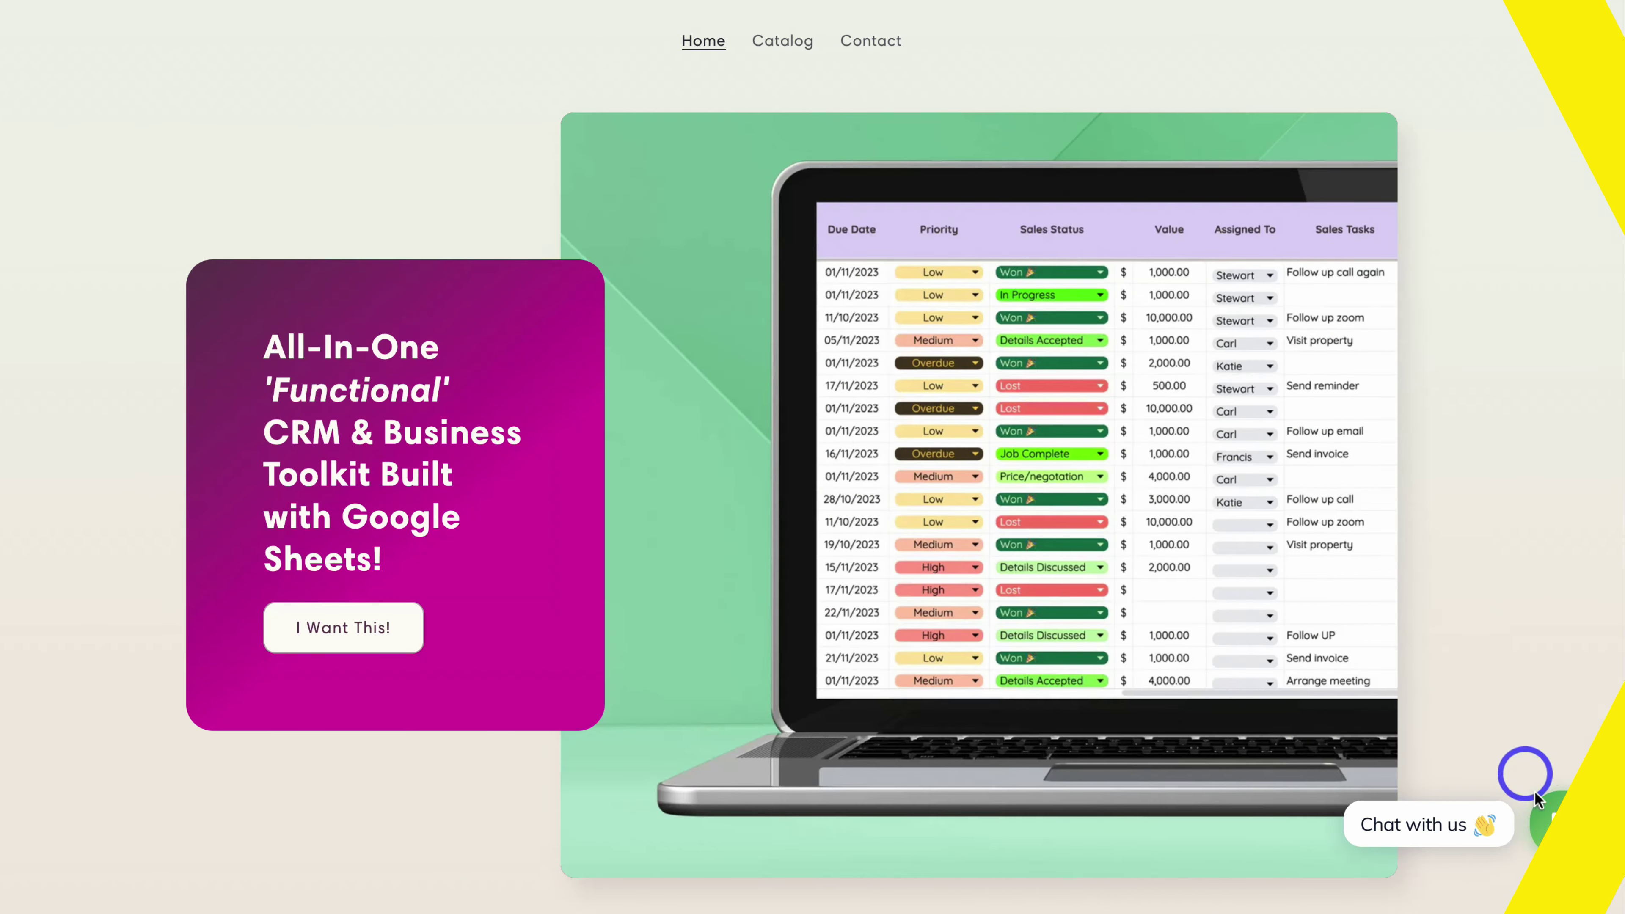
{"action": "left_click", "coordinate": [1555, 825]}
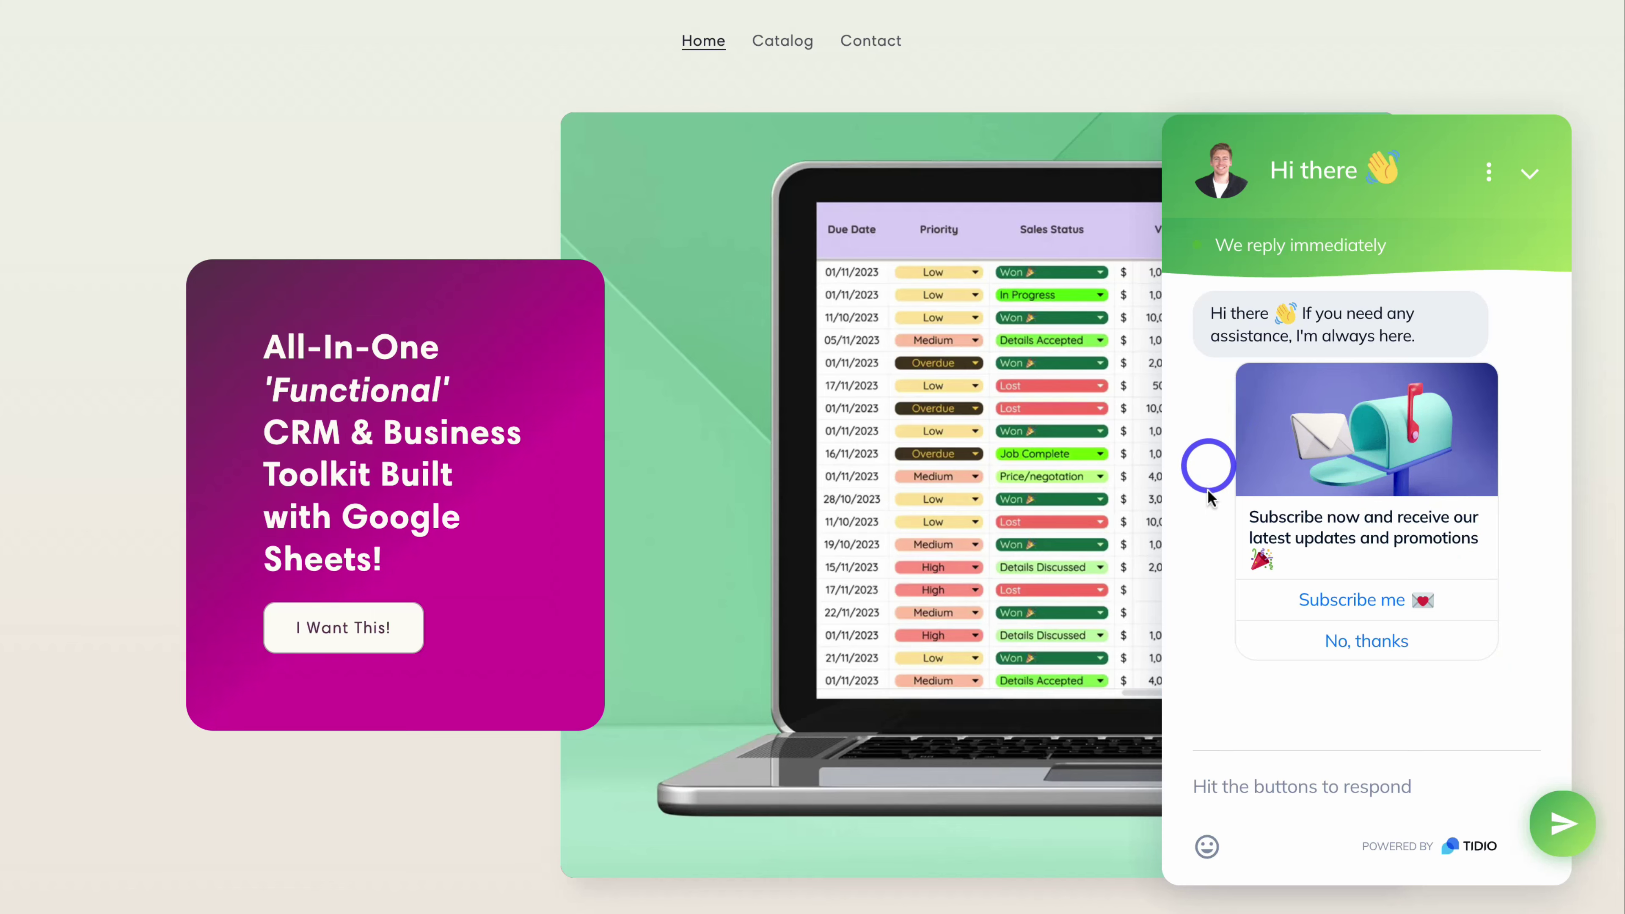
{"action": "left_click", "coordinate": [1354, 600]}
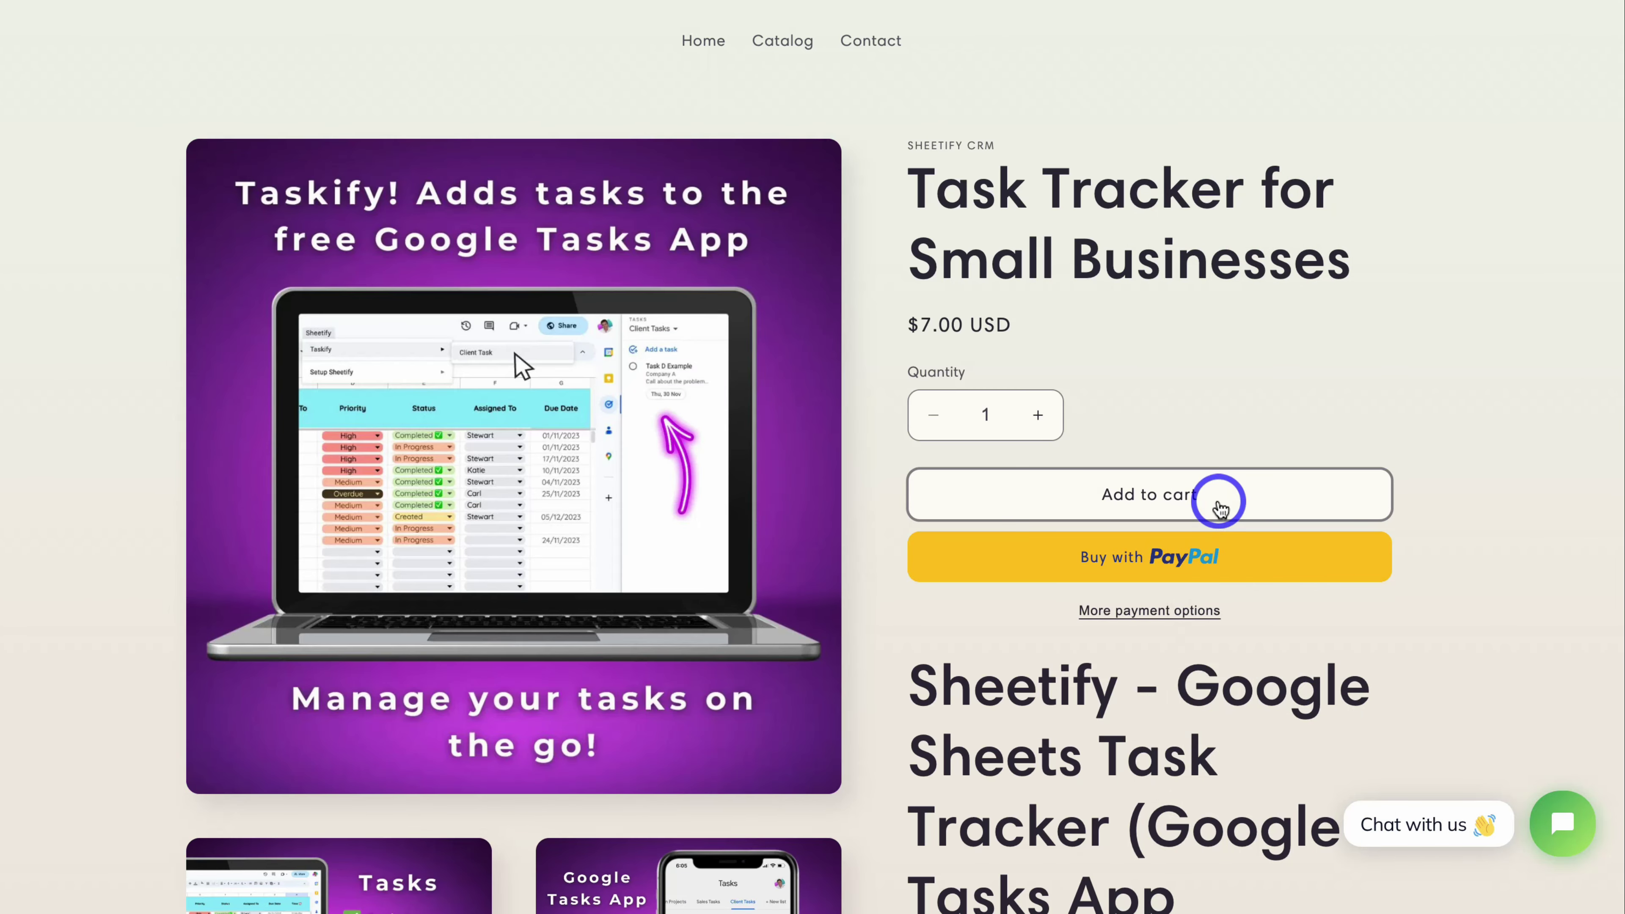
Add the Task Tracker product to the cart and request the discount code from the Save on this order popup
{"action": "left_click", "coordinate": [1217, 502]}
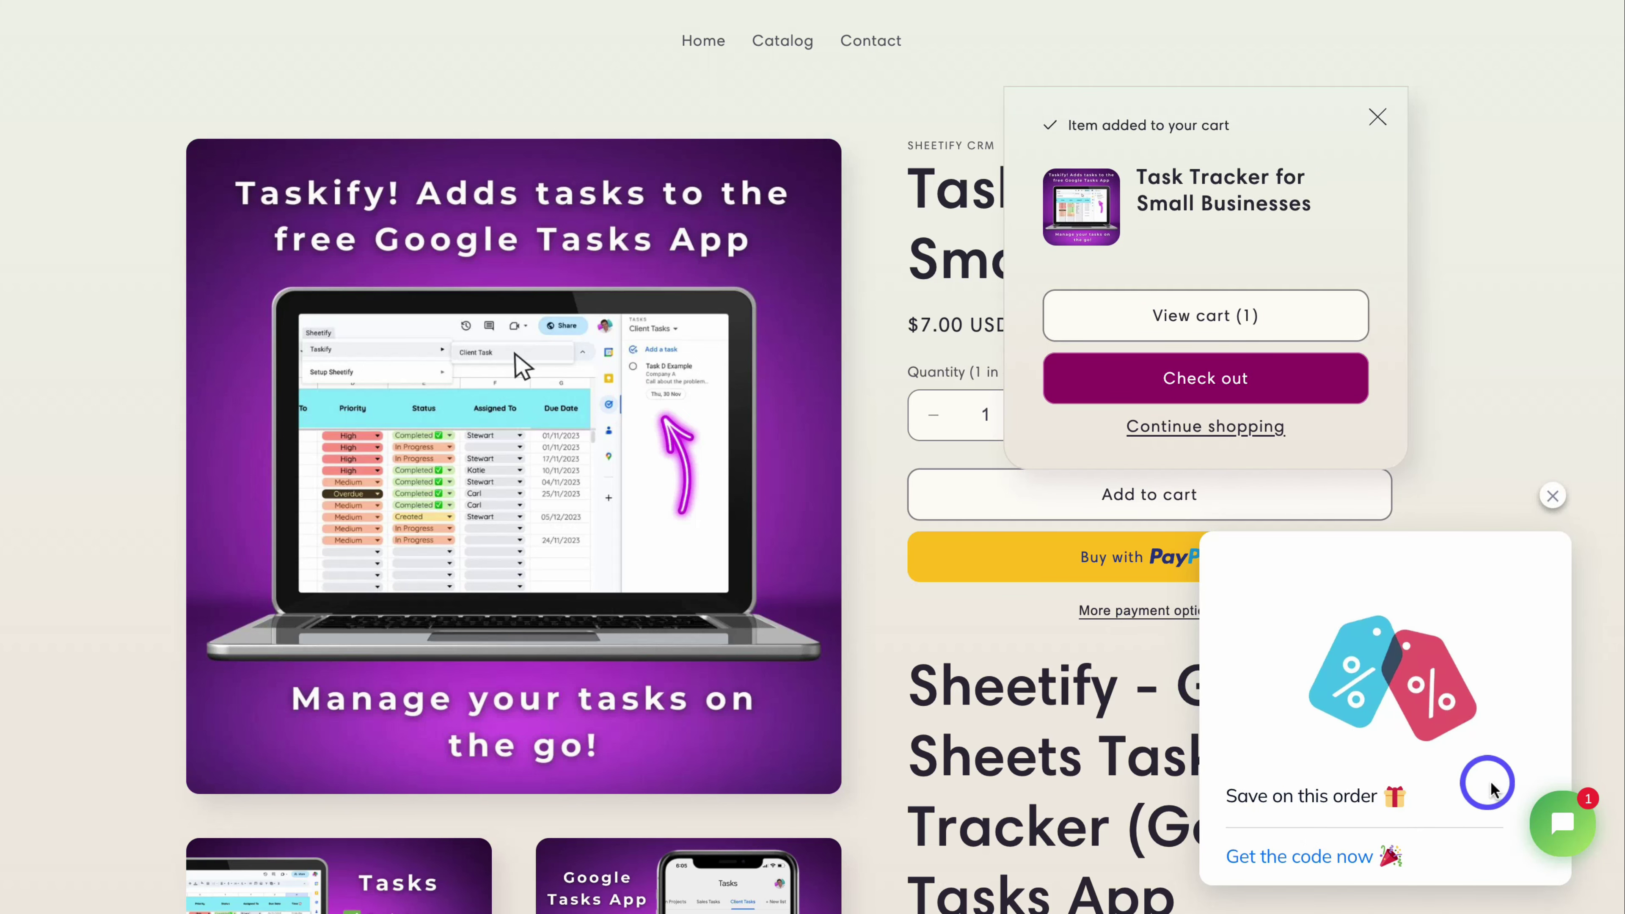
{"action": "left_click", "coordinate": [1316, 858]}
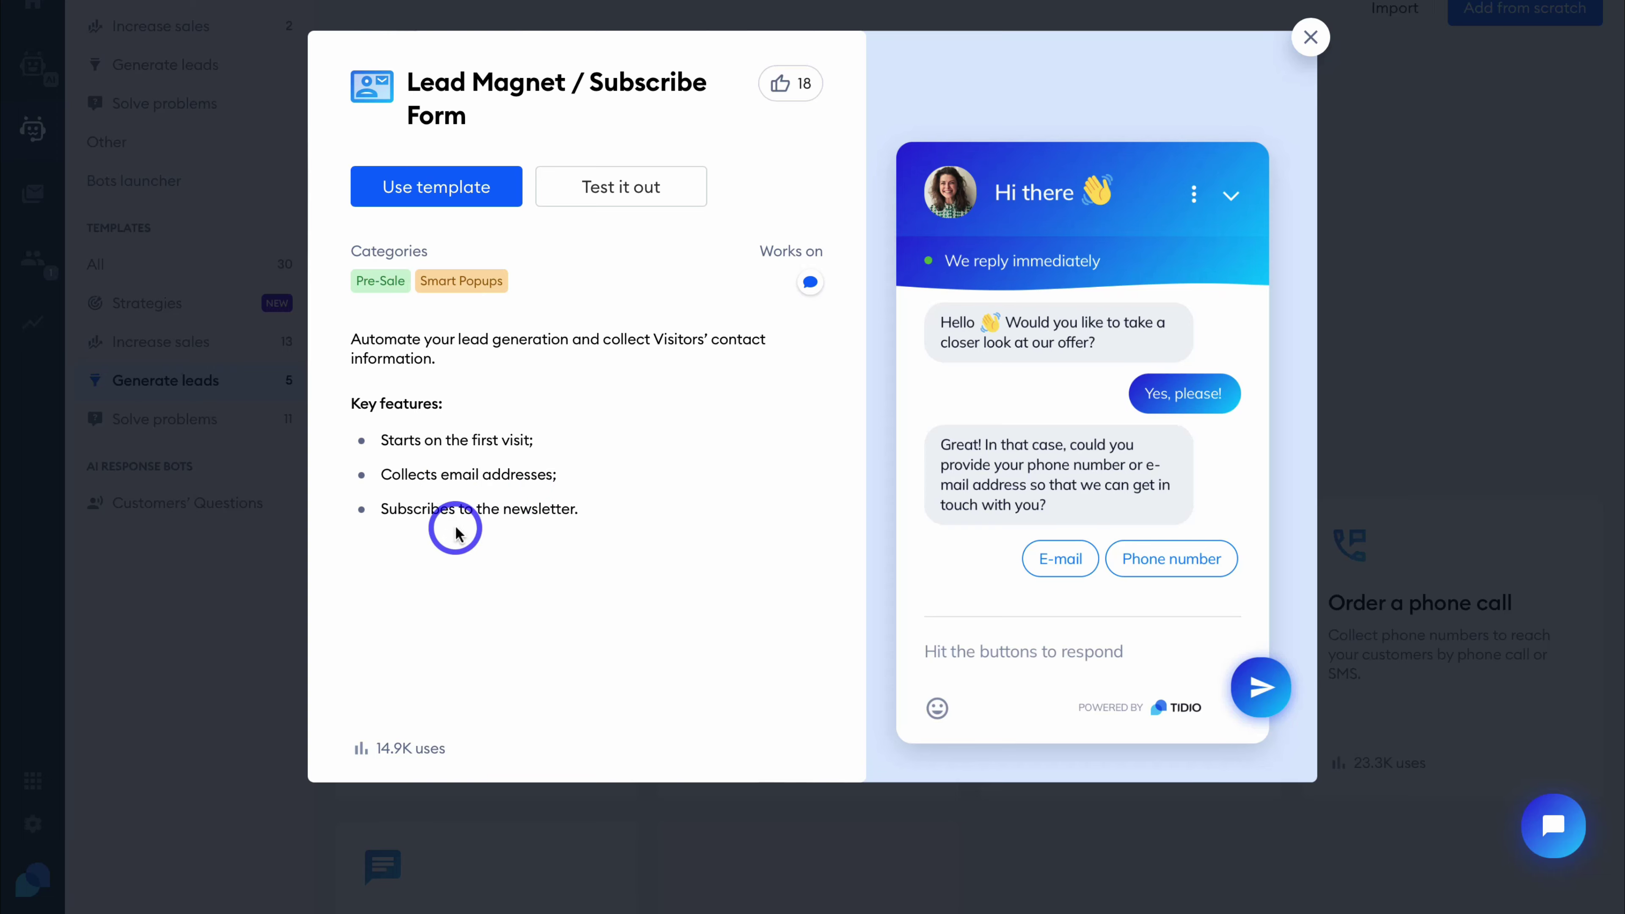
Use the Lead Magnet / Subscribe Form chatbot template and save its subscription message about updates and promotions
{"action": "left_click", "coordinate": [419, 191]}
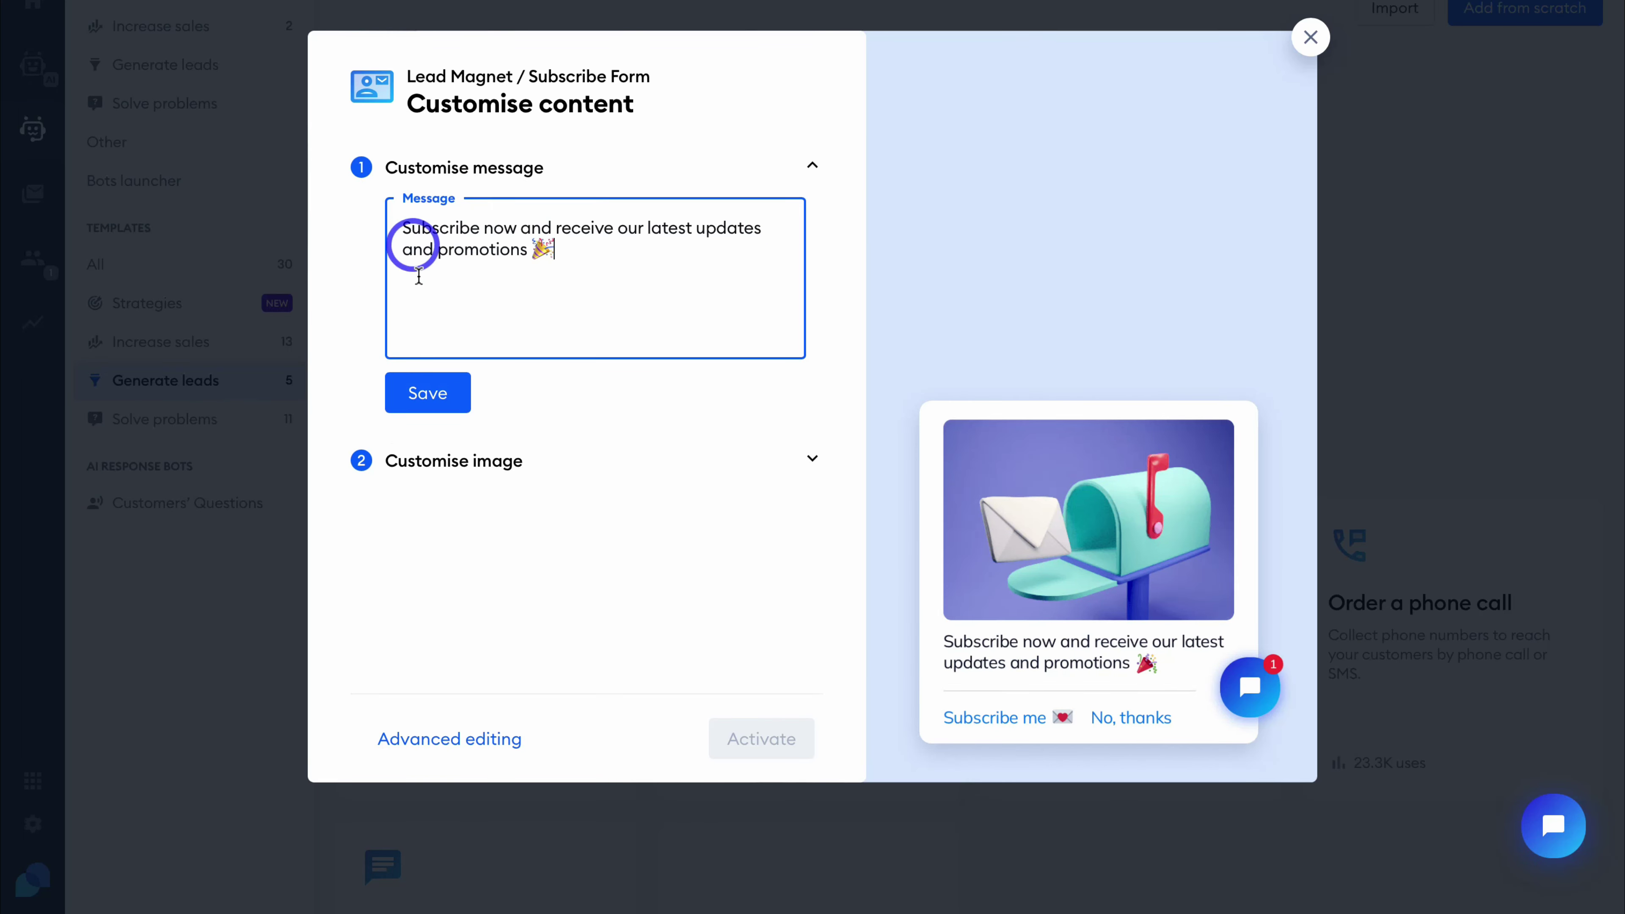
{"action": "left_click", "coordinate": [444, 398]}
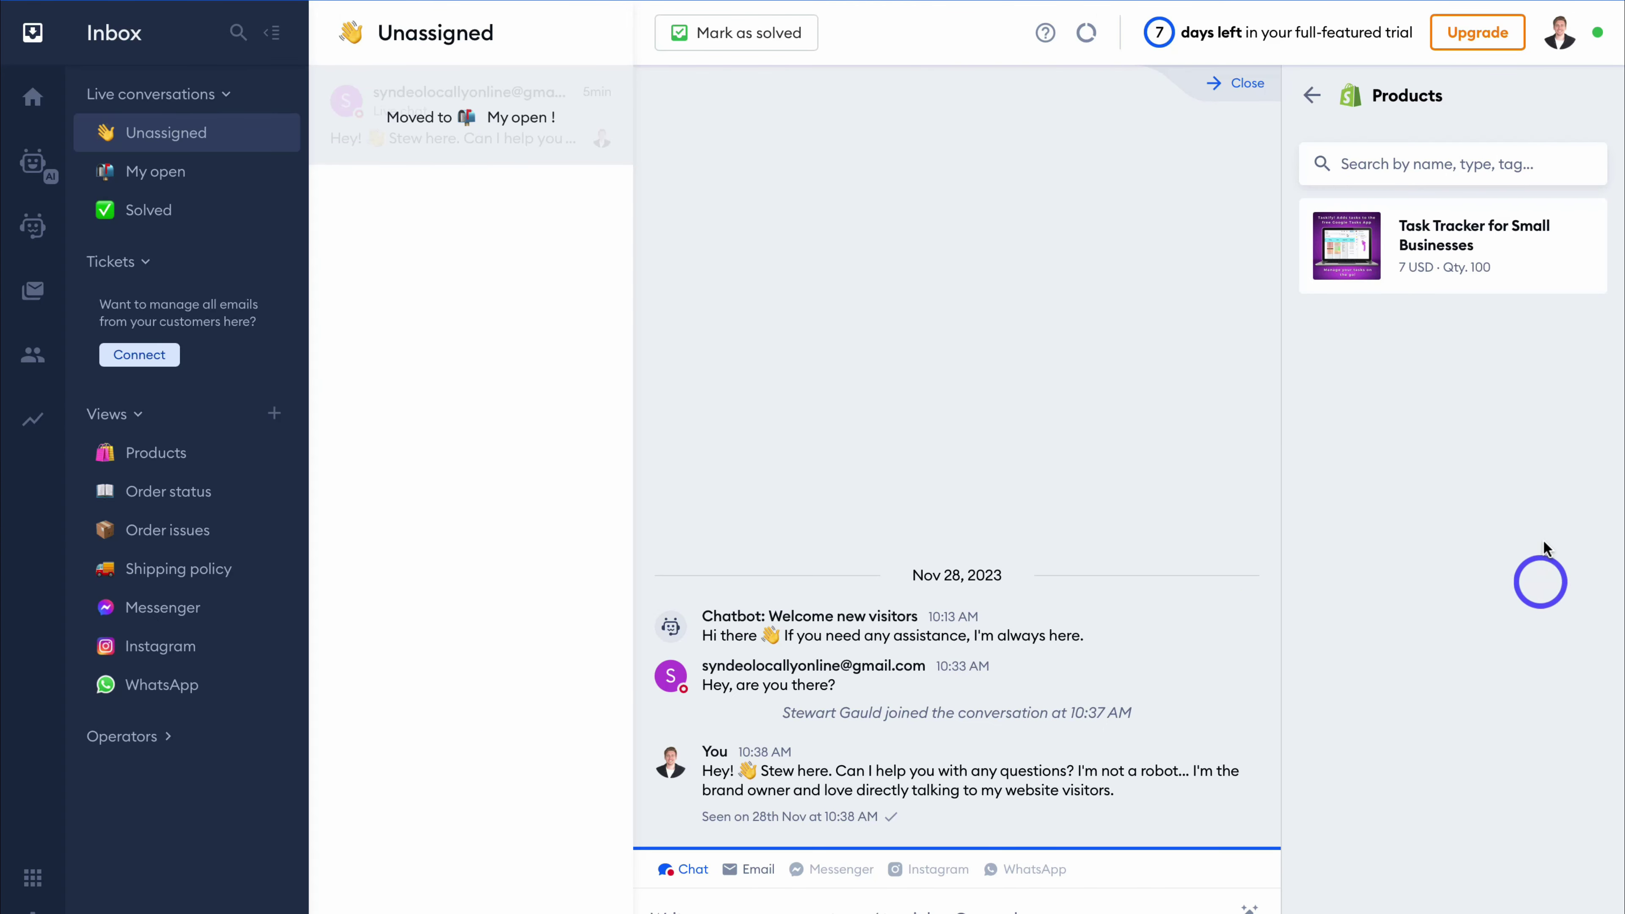
Select the Task Tracker for Small Businesses product beside the inbox conversation, and send a message in the Lyro playground
{"action": "left_click", "coordinate": [1517, 263]}
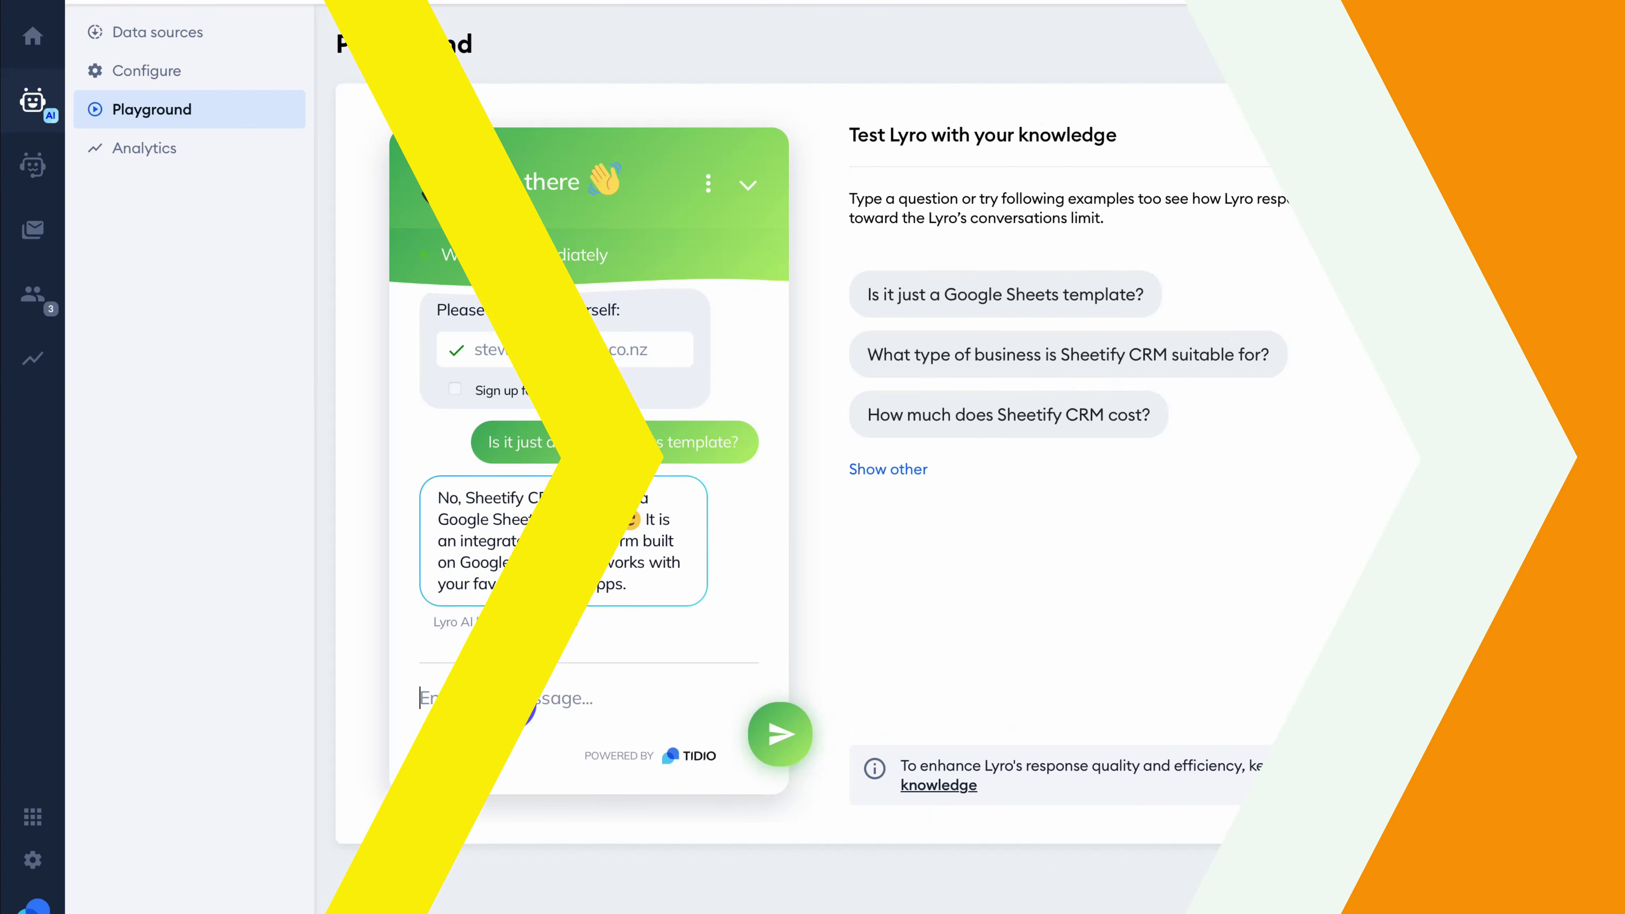
{"action": "left_click", "coordinate": [763, 749]}
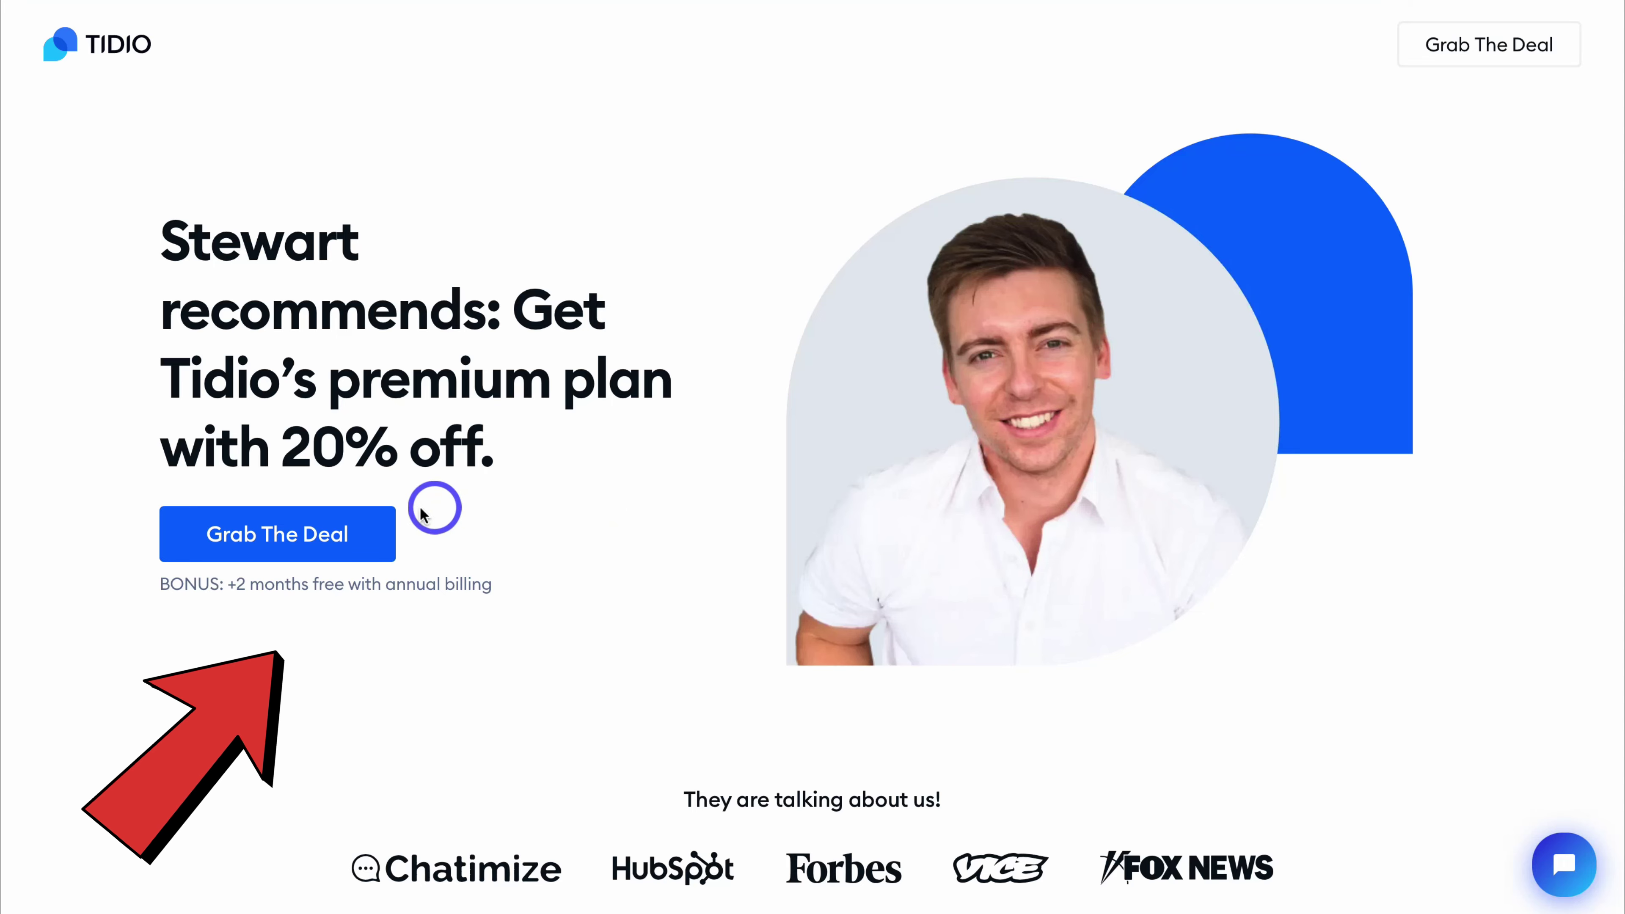
Claim the 20% off Tidio premium plan offer and submit the completed free account sign-up form
{"action": "left_click", "coordinate": [376, 537]}
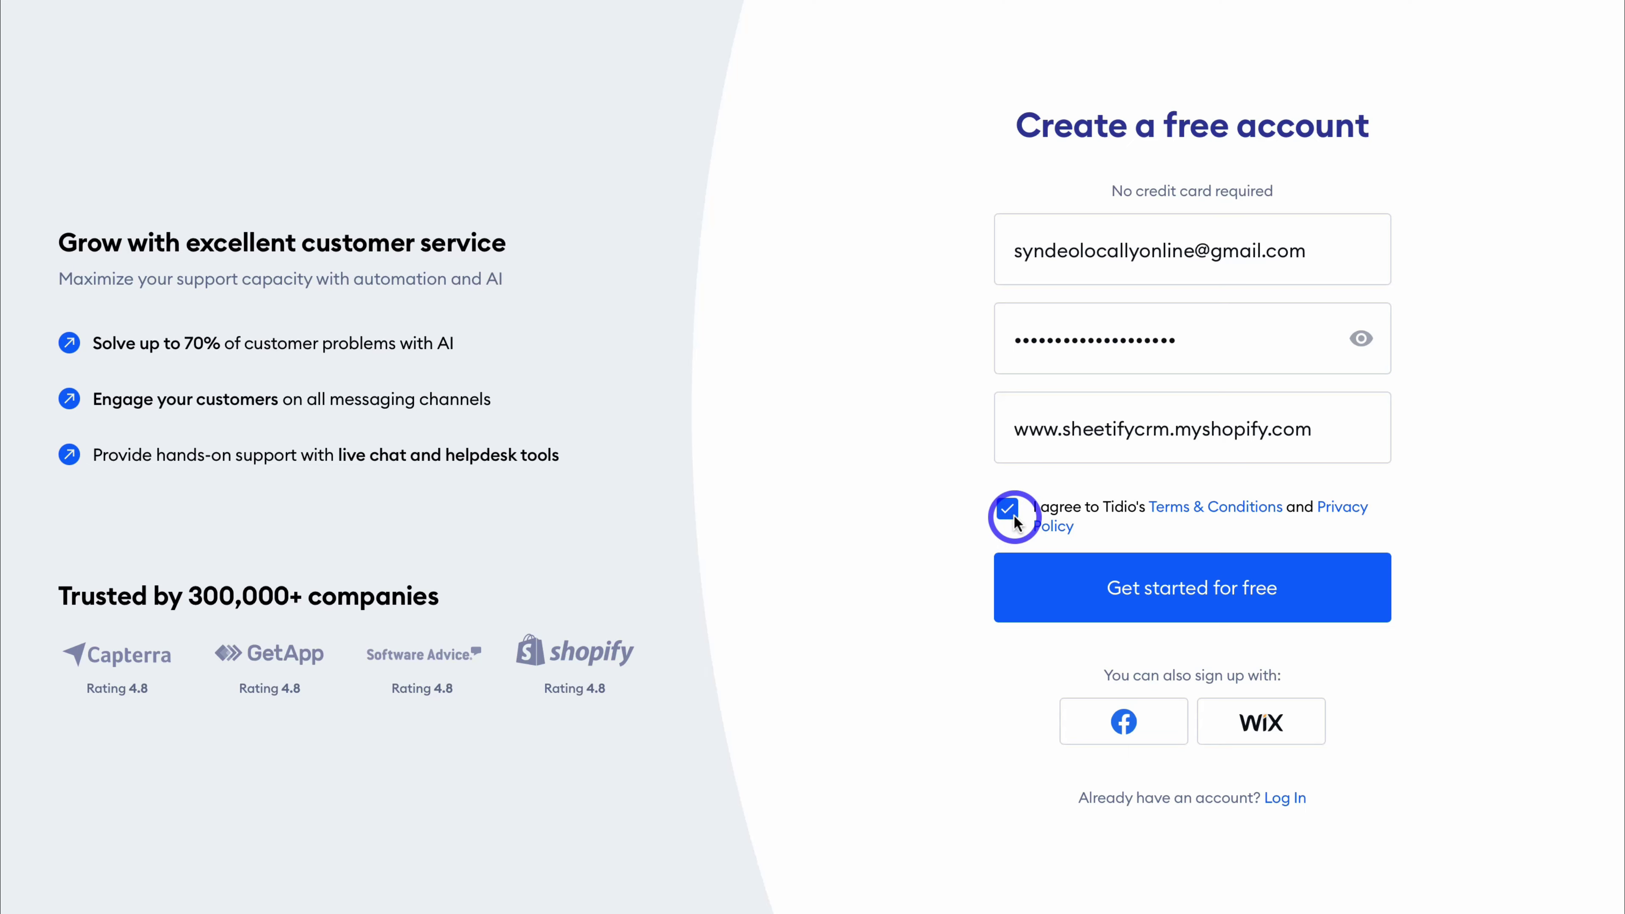
{"action": "left_click", "coordinate": [1136, 599]}
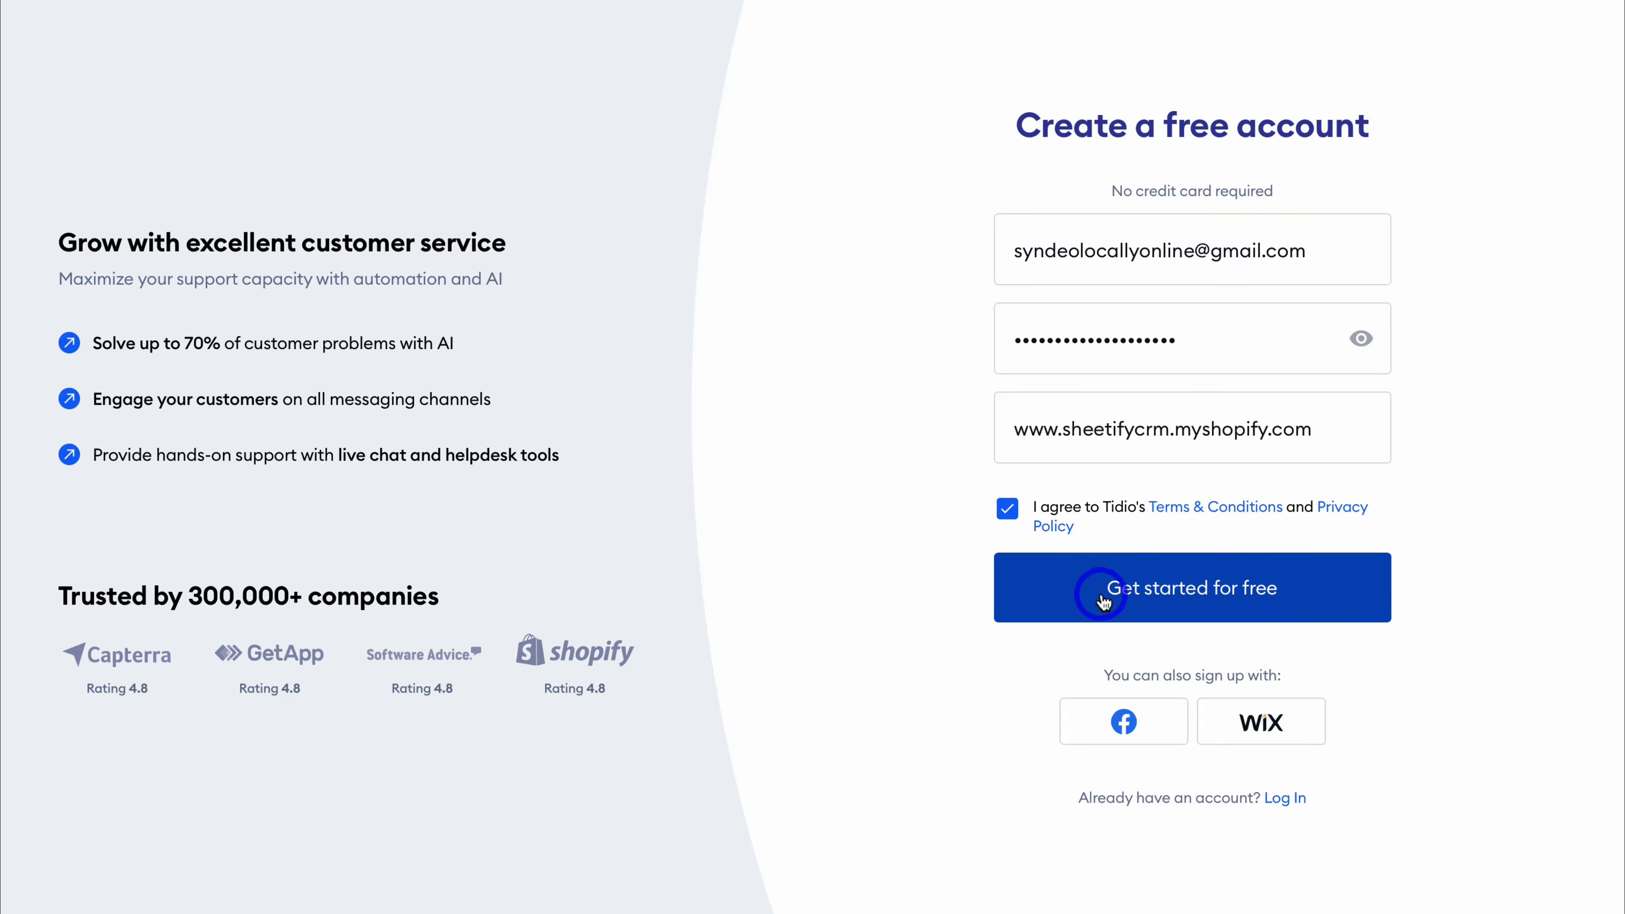
{"action": "left_click", "coordinate": [1331, 631]}
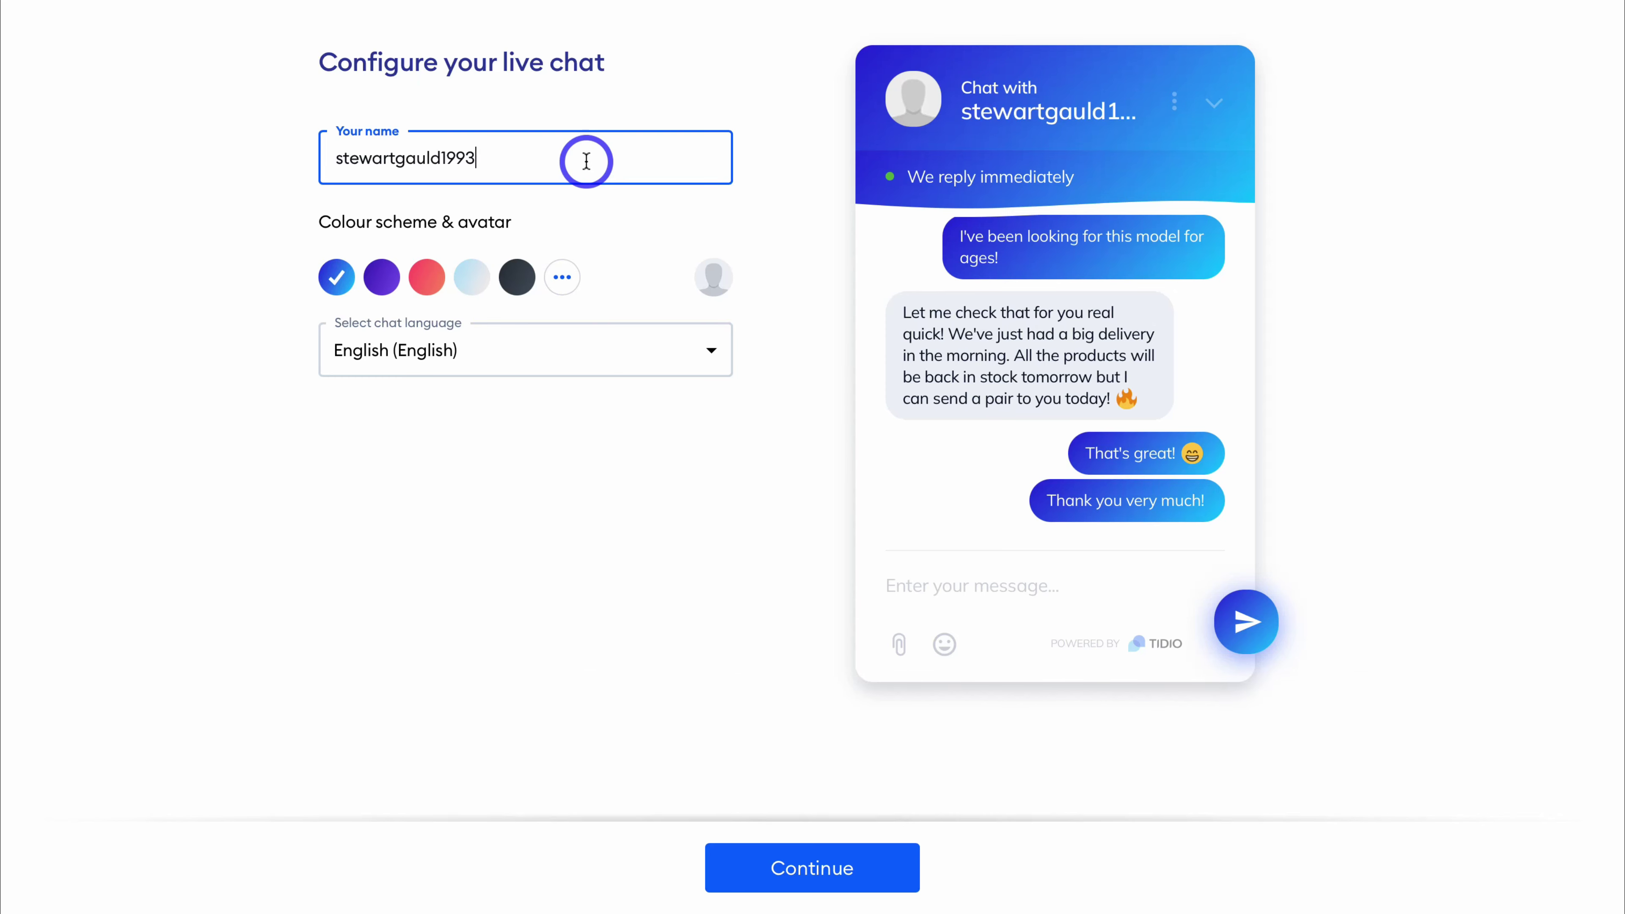
Replace the live chat display name with the operator's full name and apply the green gradient colour scheme
{"action": "key", "text": "ctrl+a"}
{"action": "type", "text": "Stewart Gauld"}
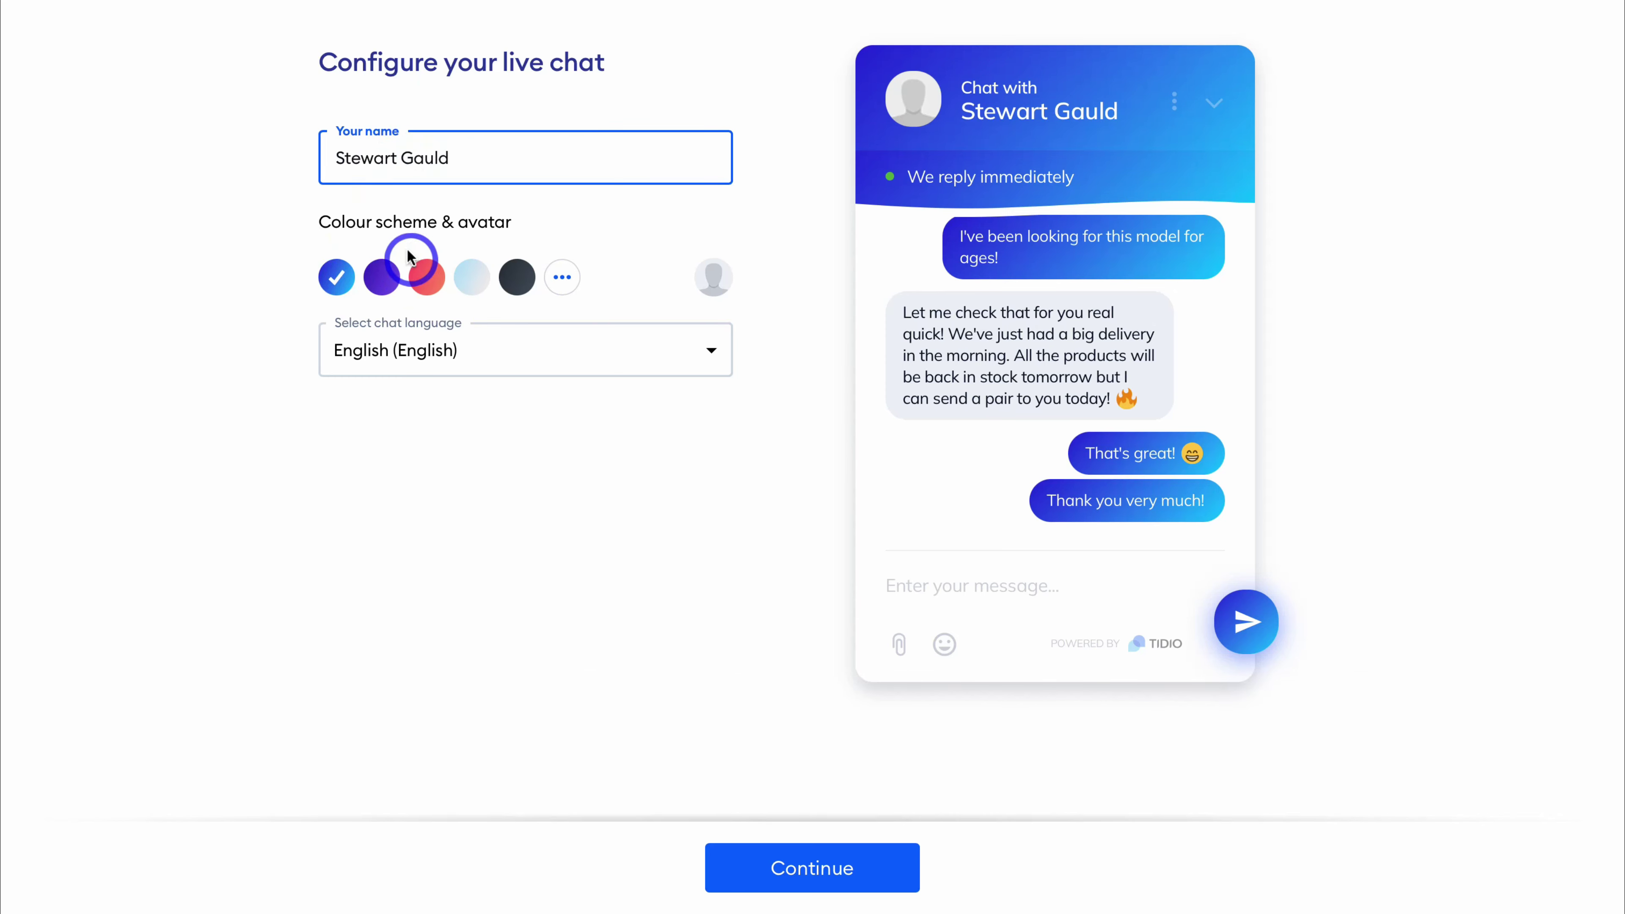
{"action": "left_click", "coordinate": [562, 279]}
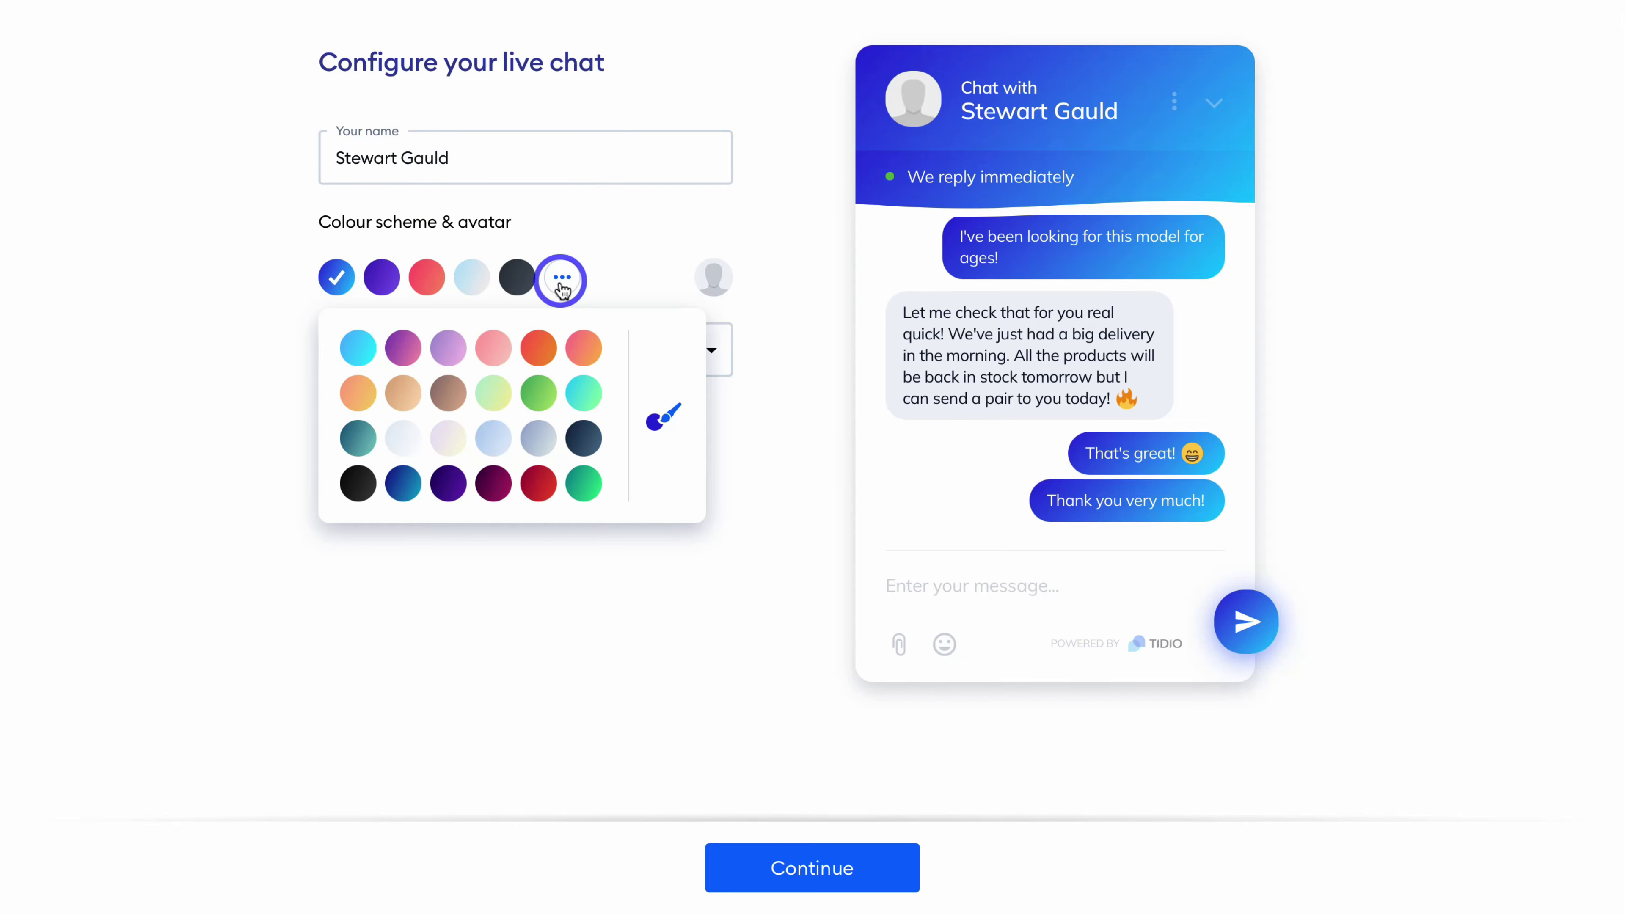
{"action": "left_click", "coordinate": [538, 394]}
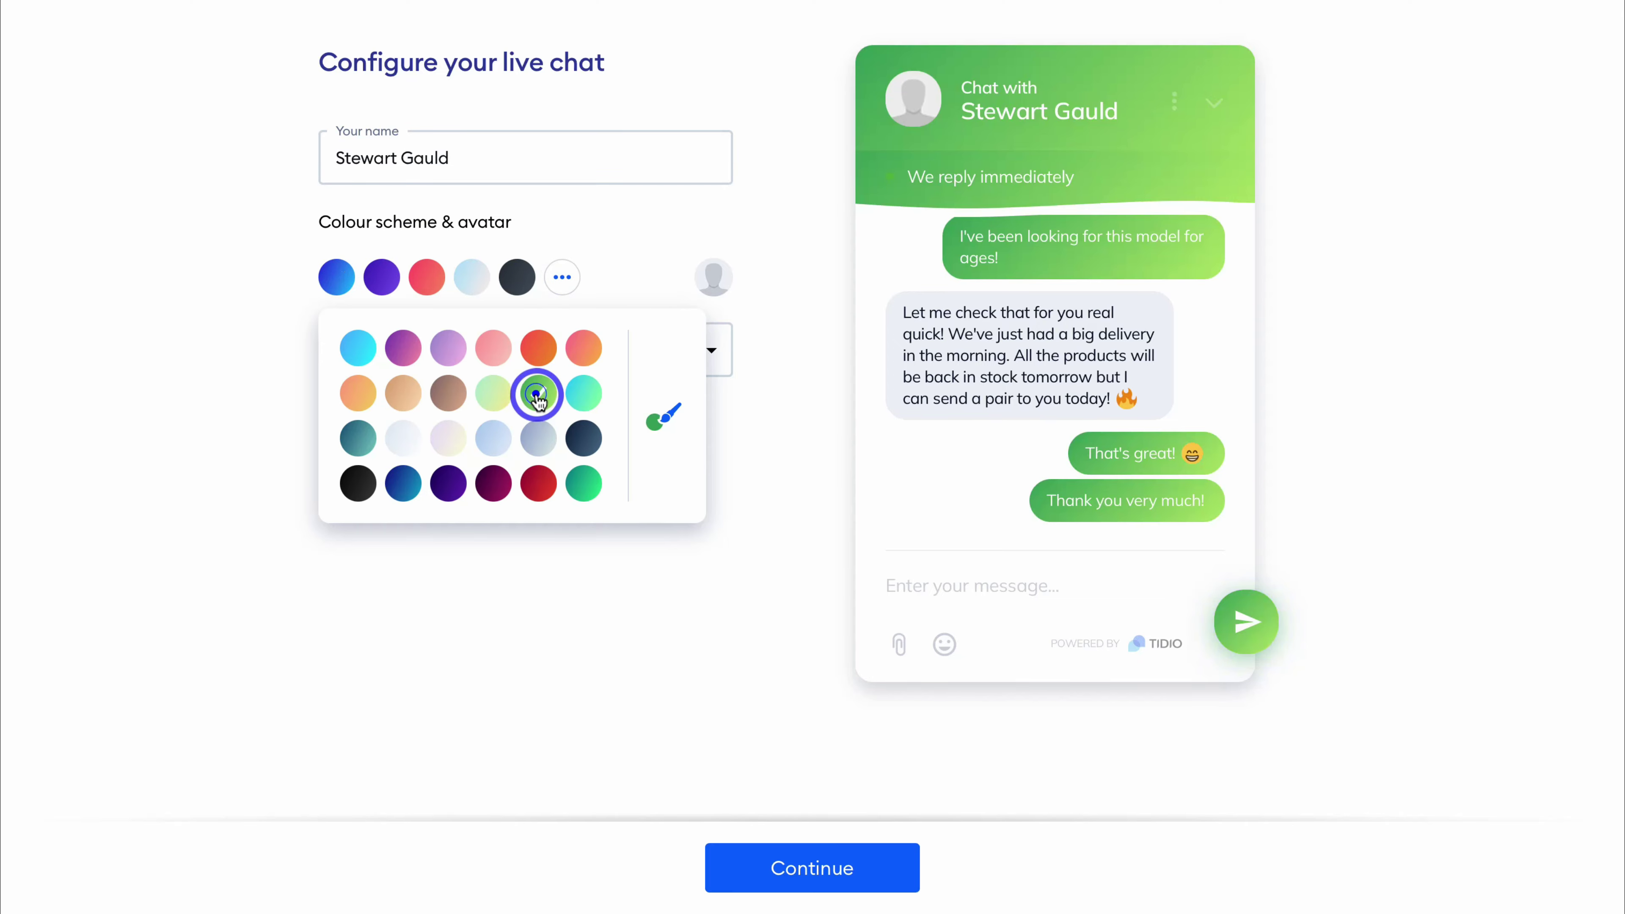
Upload the operator's portrait PNG as the live chat avatar and continue to the personalization questions
{"action": "left_click", "coordinate": [717, 298]}
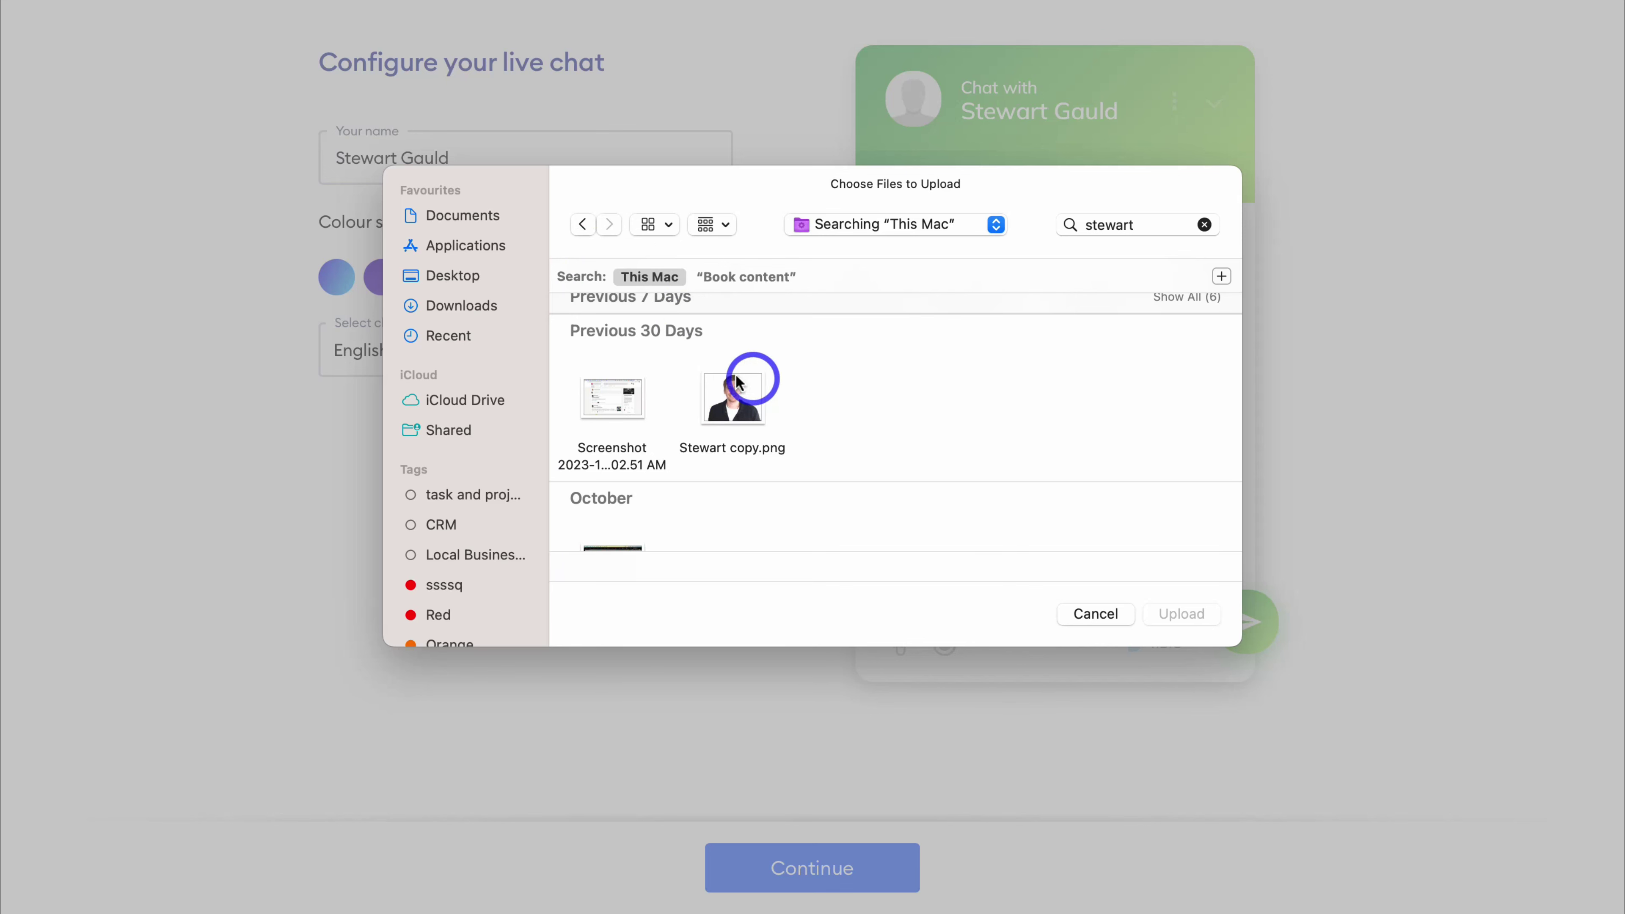
{"action": "left_click", "coordinate": [736, 400]}
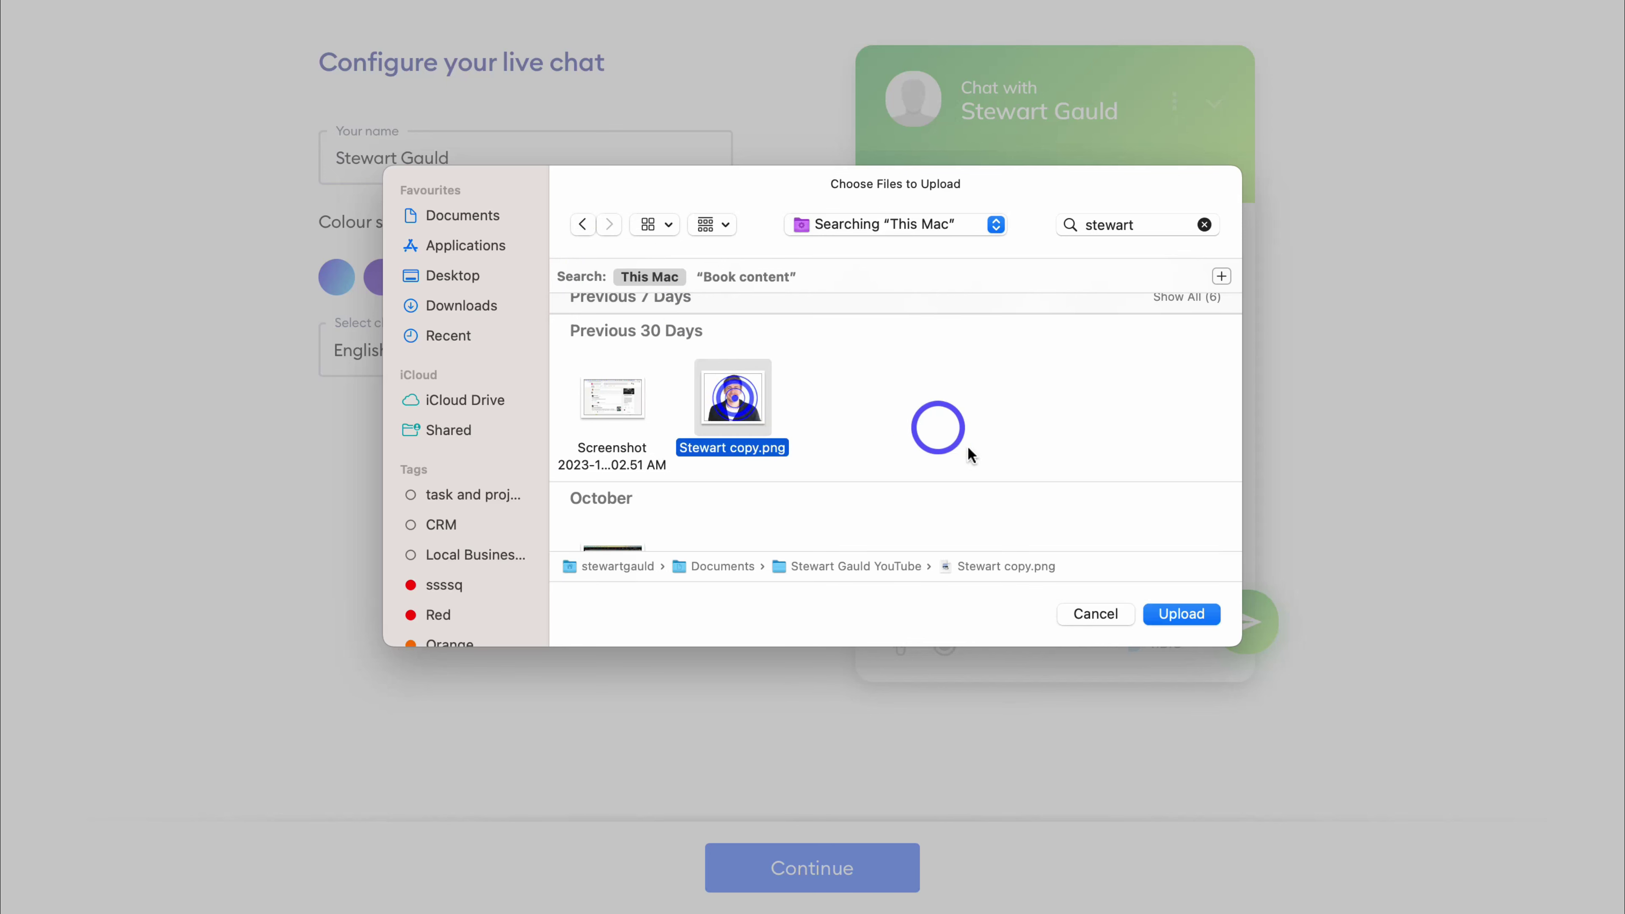
{"action": "left_click", "coordinate": [1180, 613]}
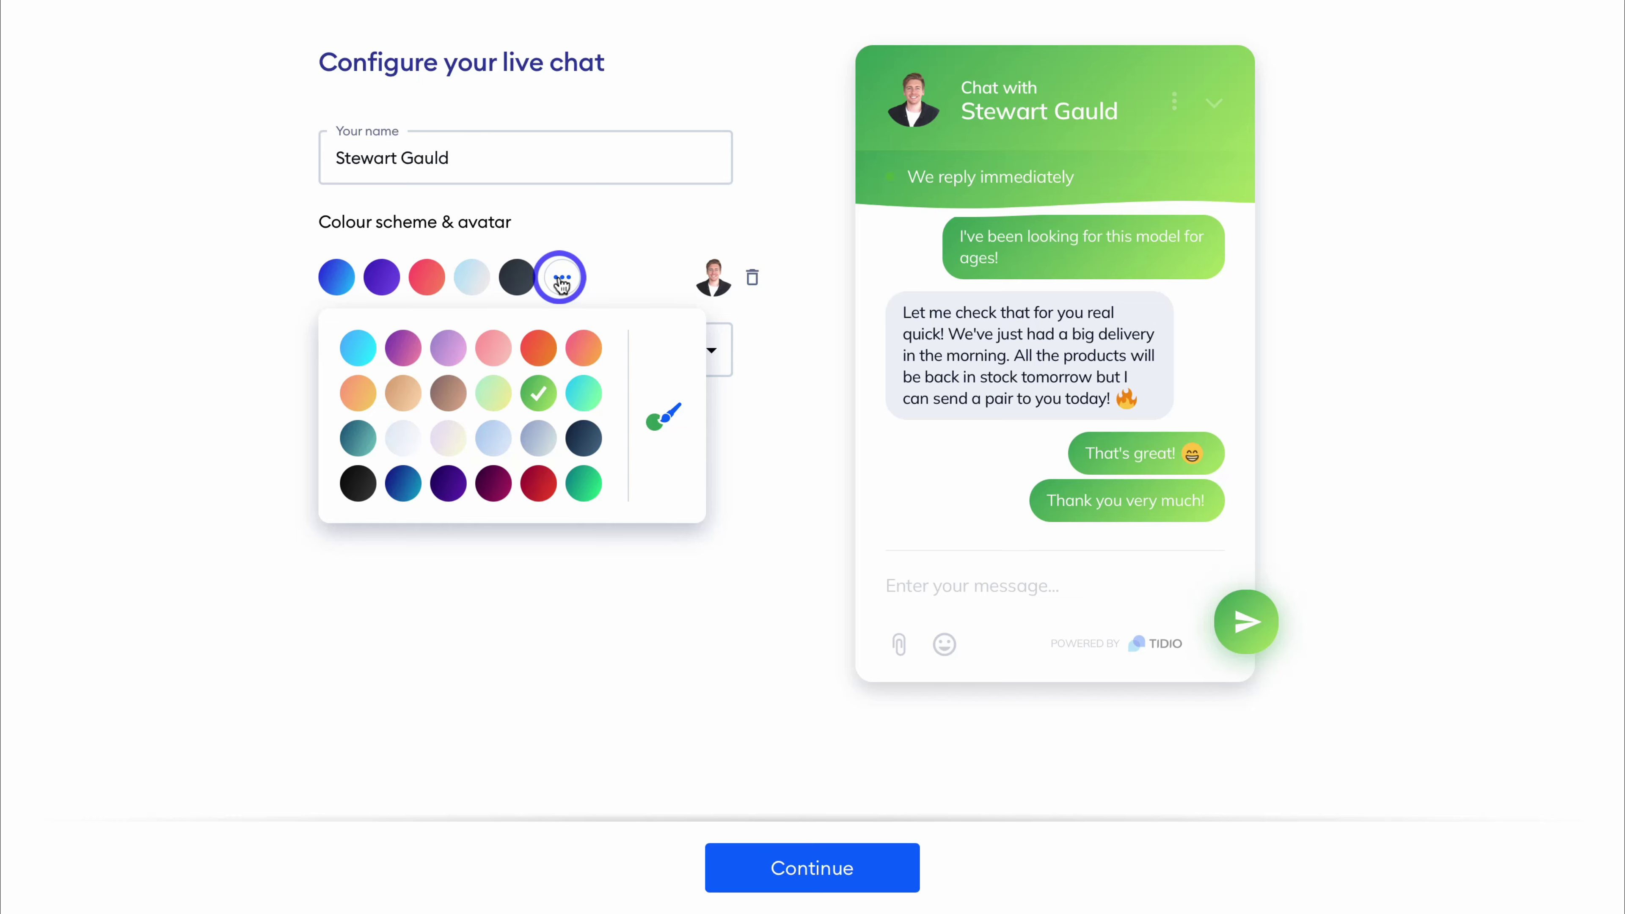
{"action": "left_click", "coordinate": [635, 252]}
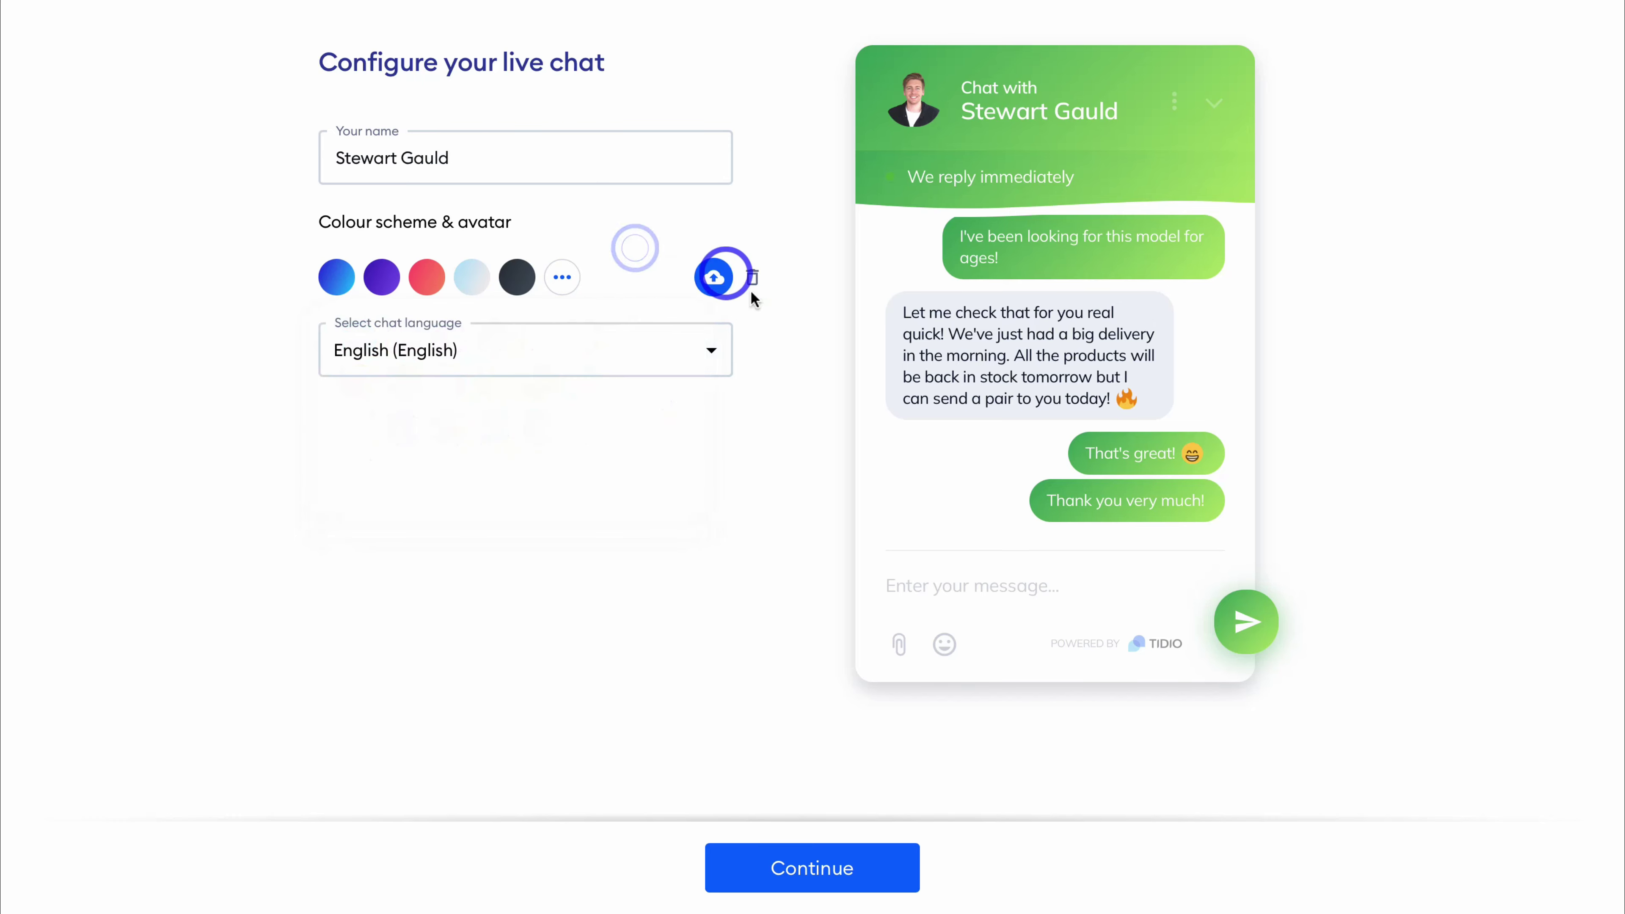
{"action": "left_click", "coordinate": [873, 873]}
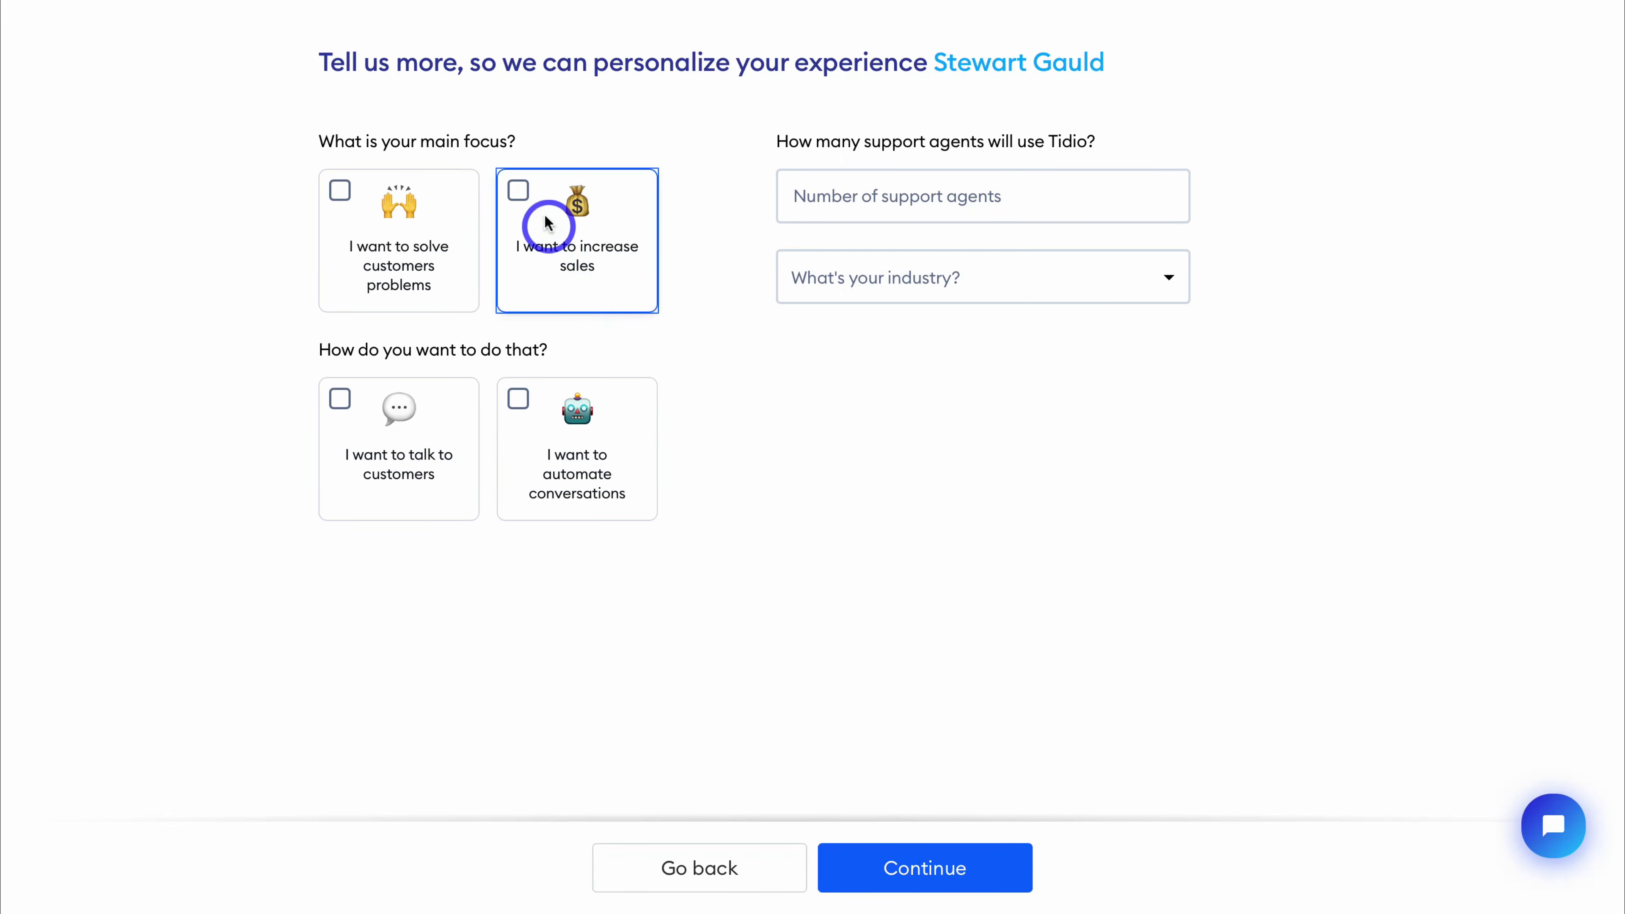
Choose increasing sales as the main focus and talking to customers as the method, with 3 support agents
{"action": "left_click", "coordinate": [518, 191]}
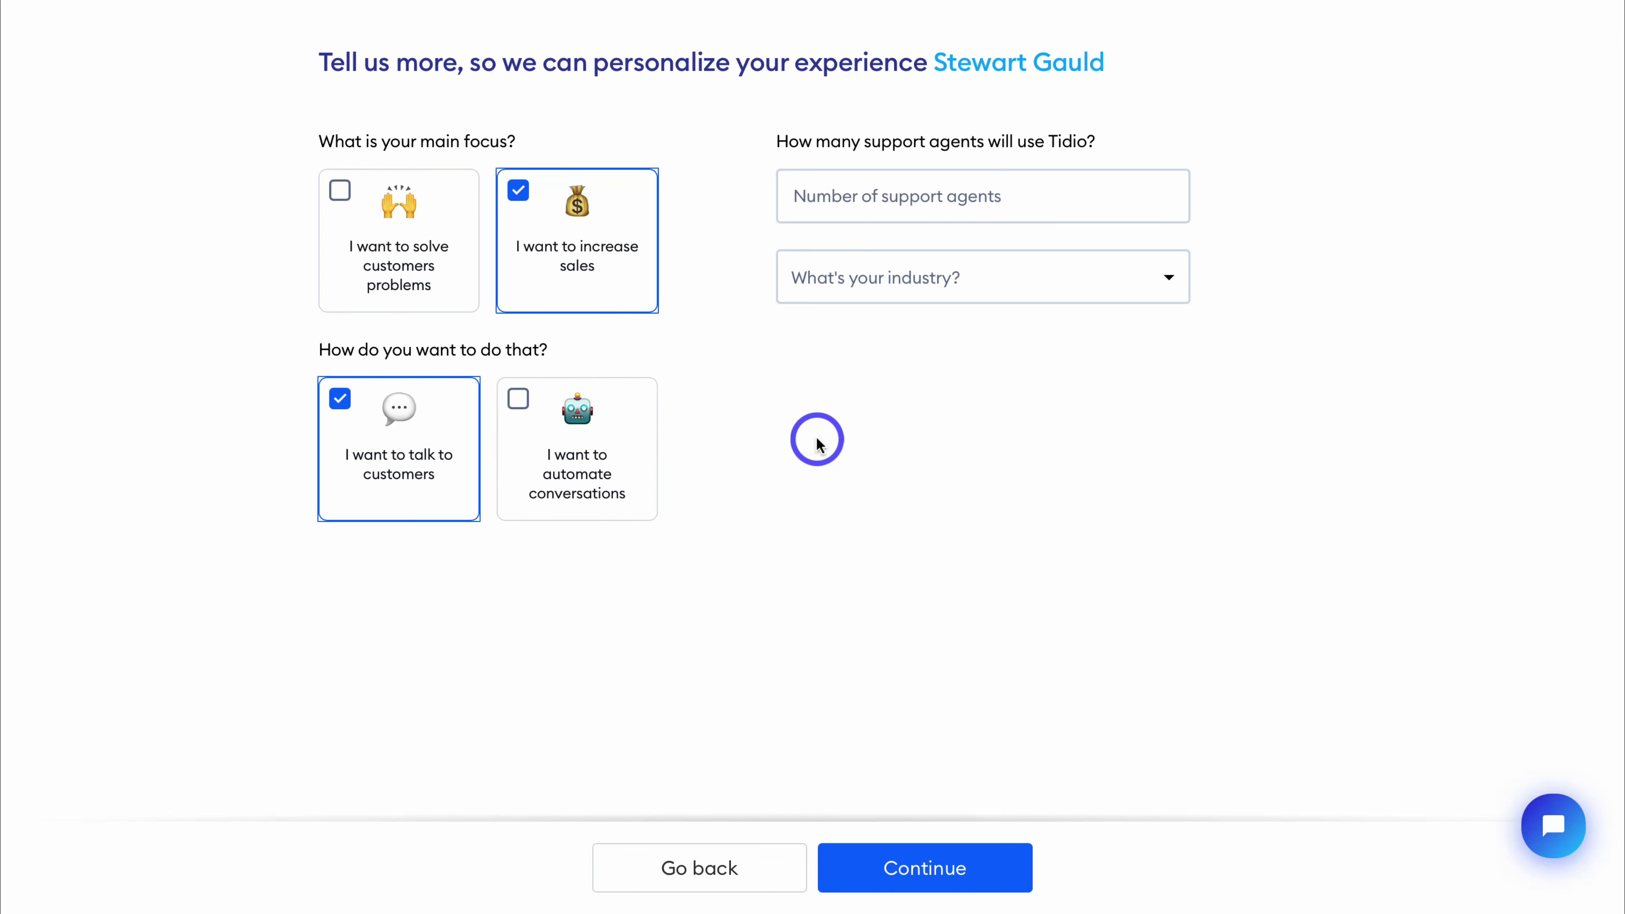
{"action": "left_click", "coordinate": [860, 205]}
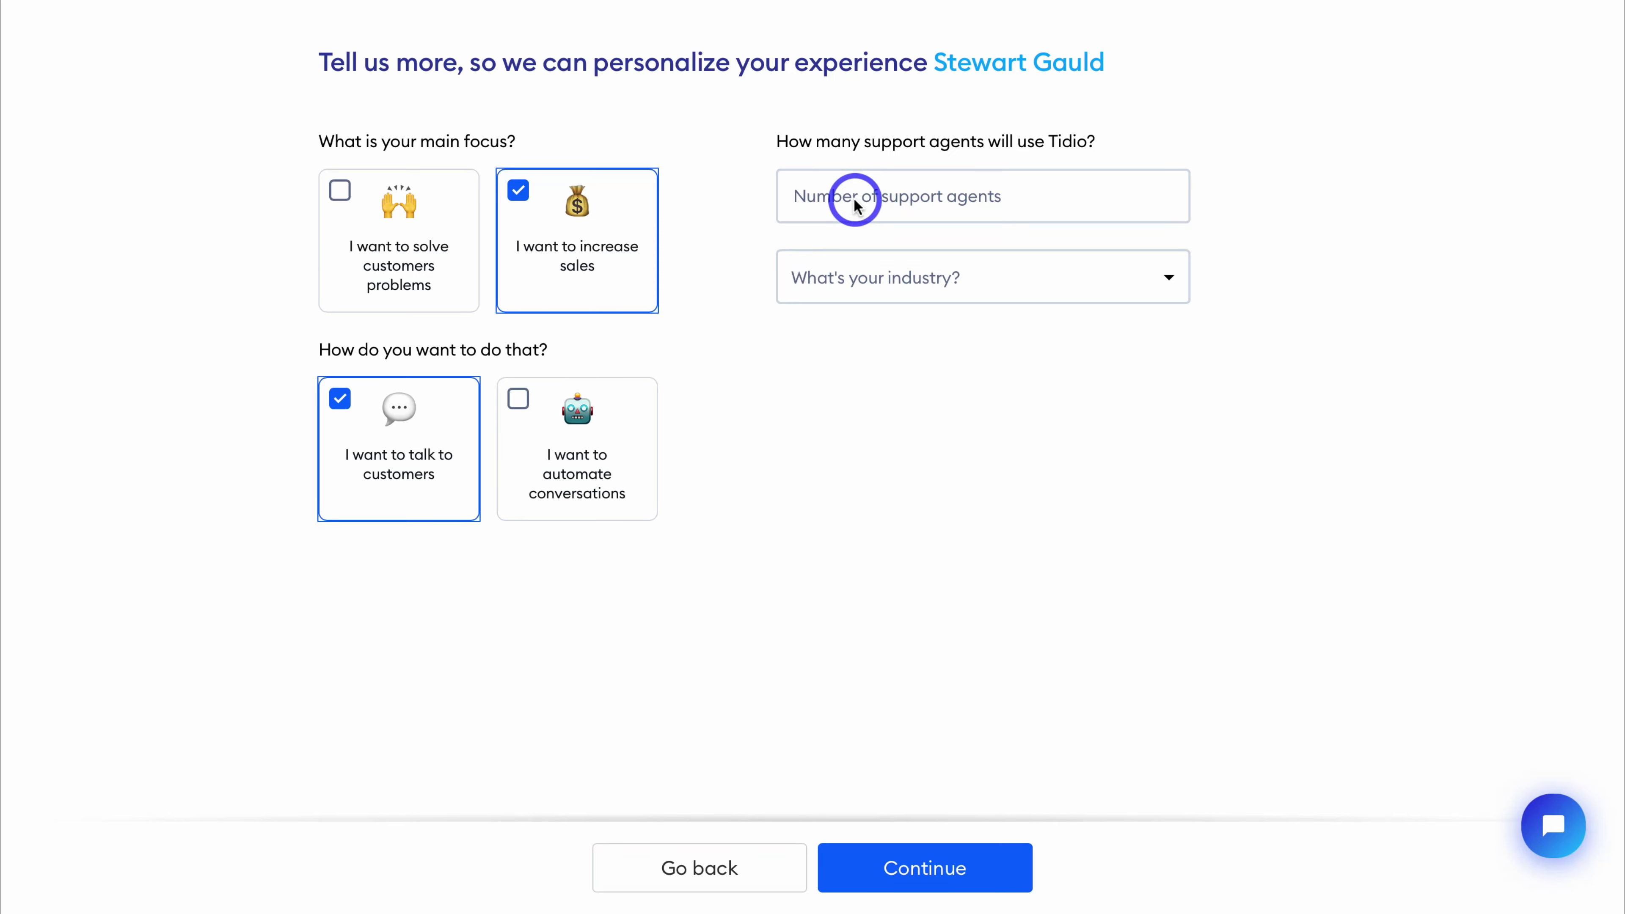
{"action": "left_click", "coordinate": [855, 205]}
{"action": "type", "text": "3"}
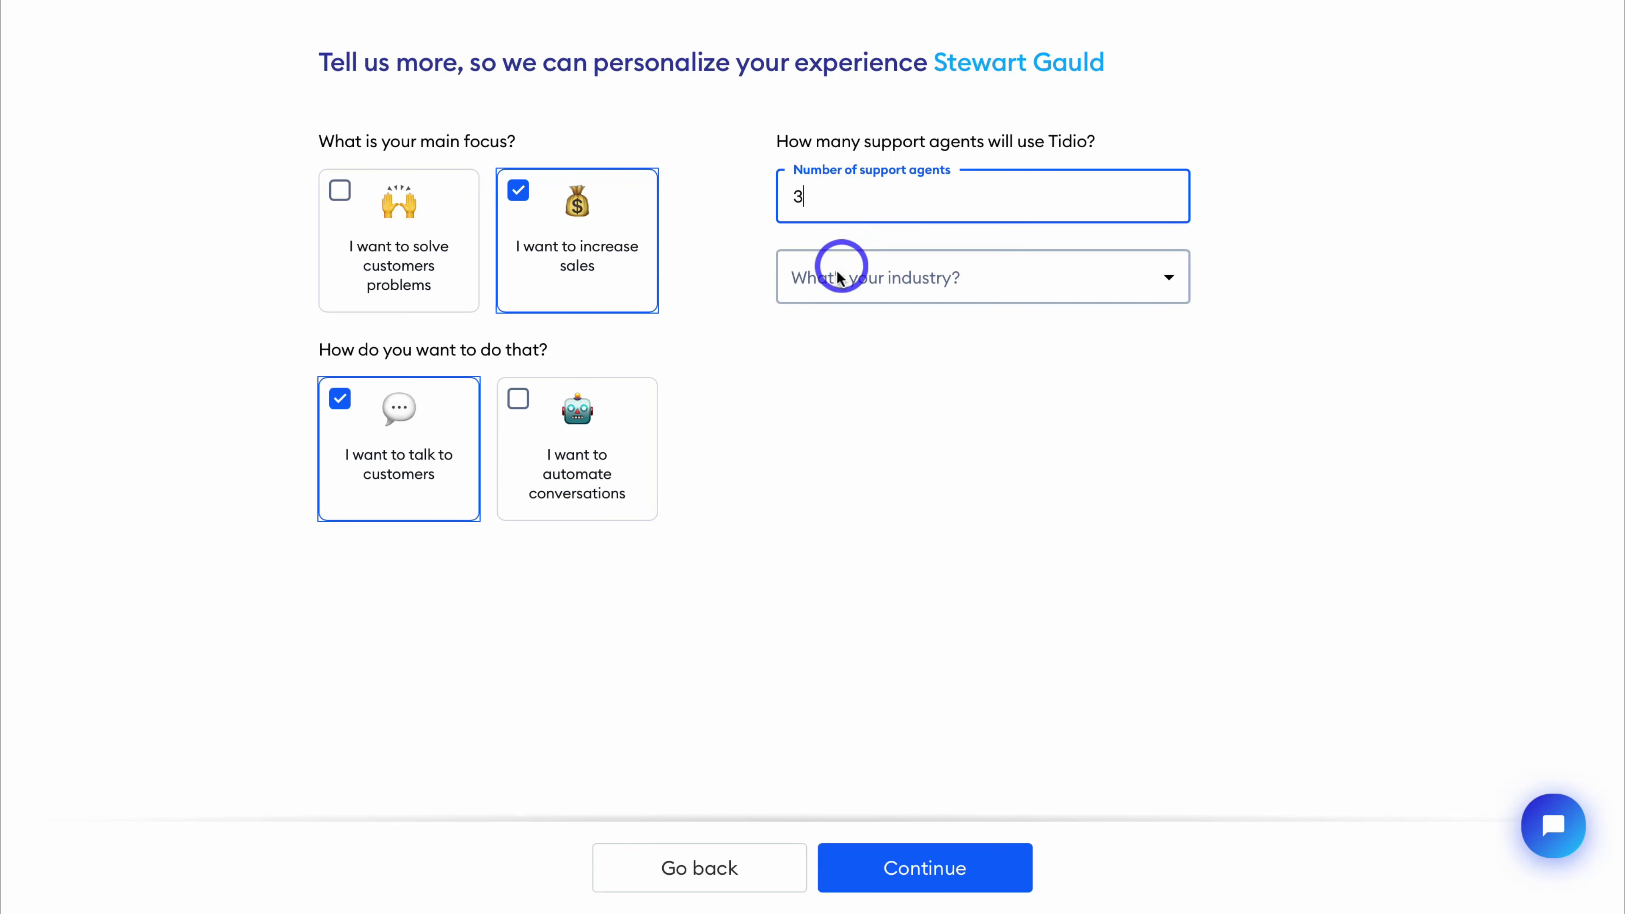
Set the industry to Online Store and last month's customers to 0 - just getting started, and continue to the chatbot setup
{"action": "left_click", "coordinate": [876, 286]}
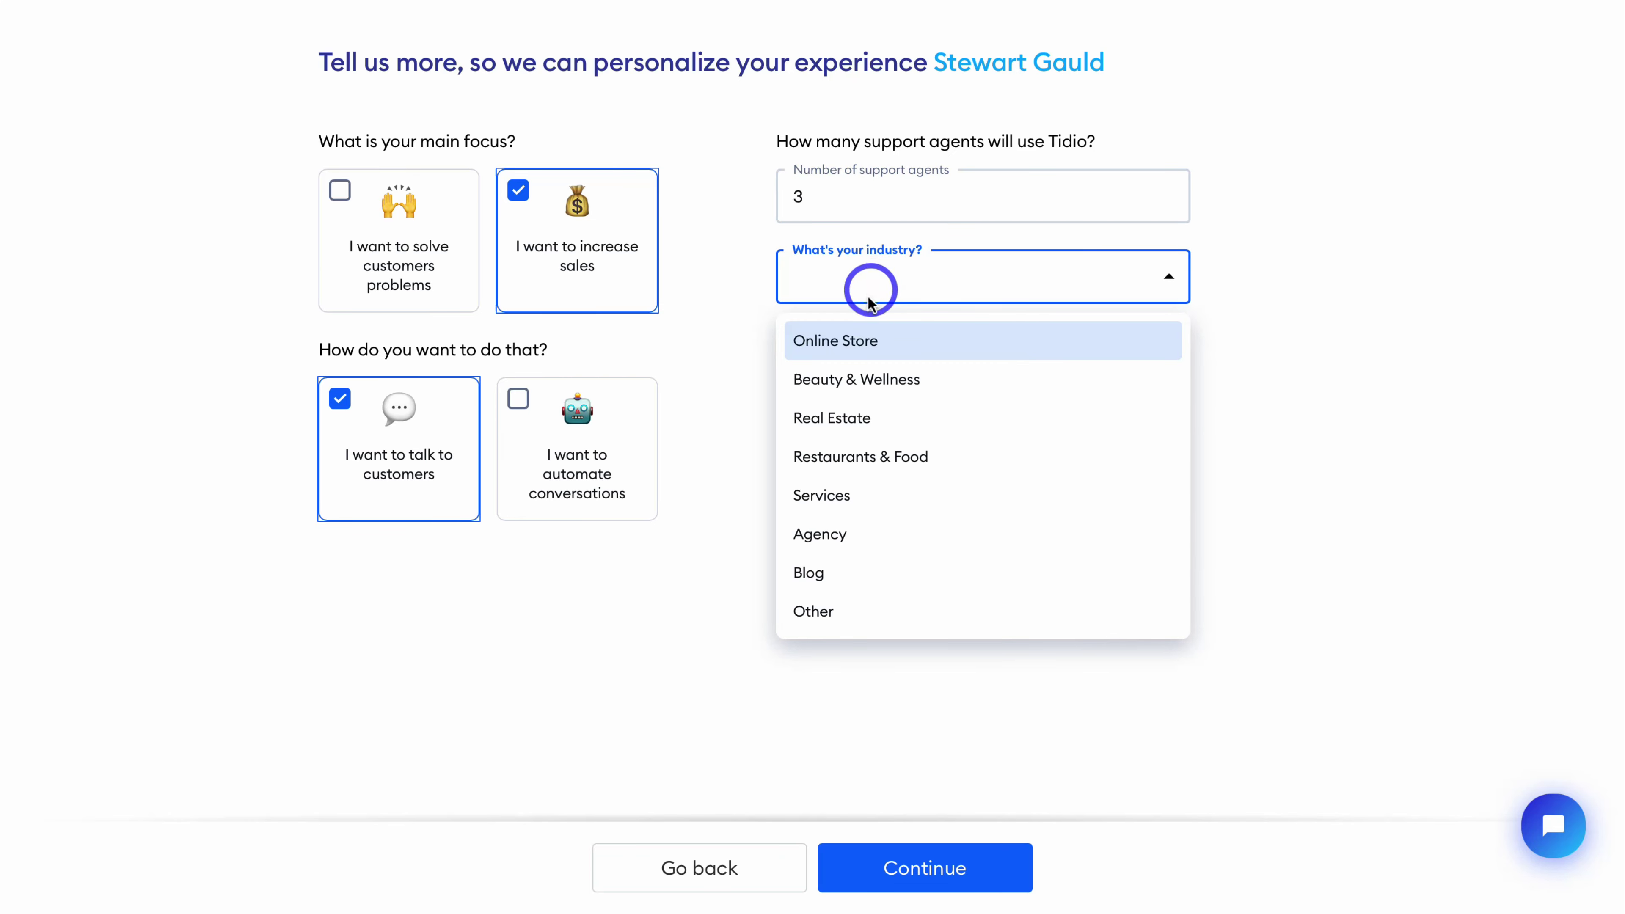
{"action": "left_click", "coordinate": [909, 341]}
{"action": "left_click", "coordinate": [908, 341]}
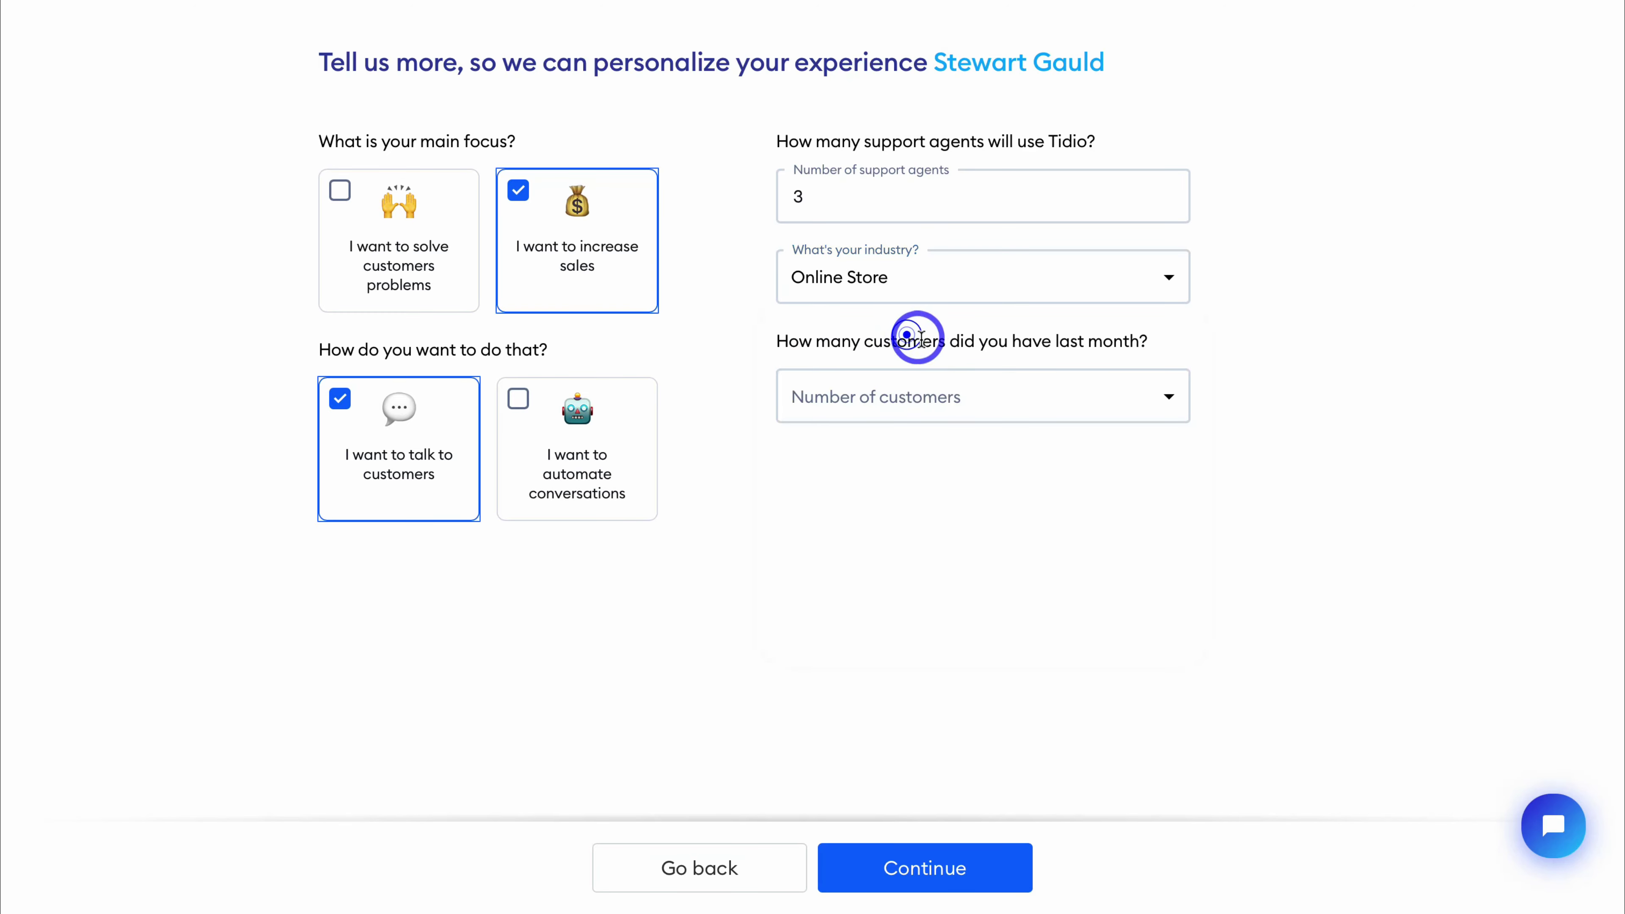
{"action": "left_click", "coordinate": [921, 399]}
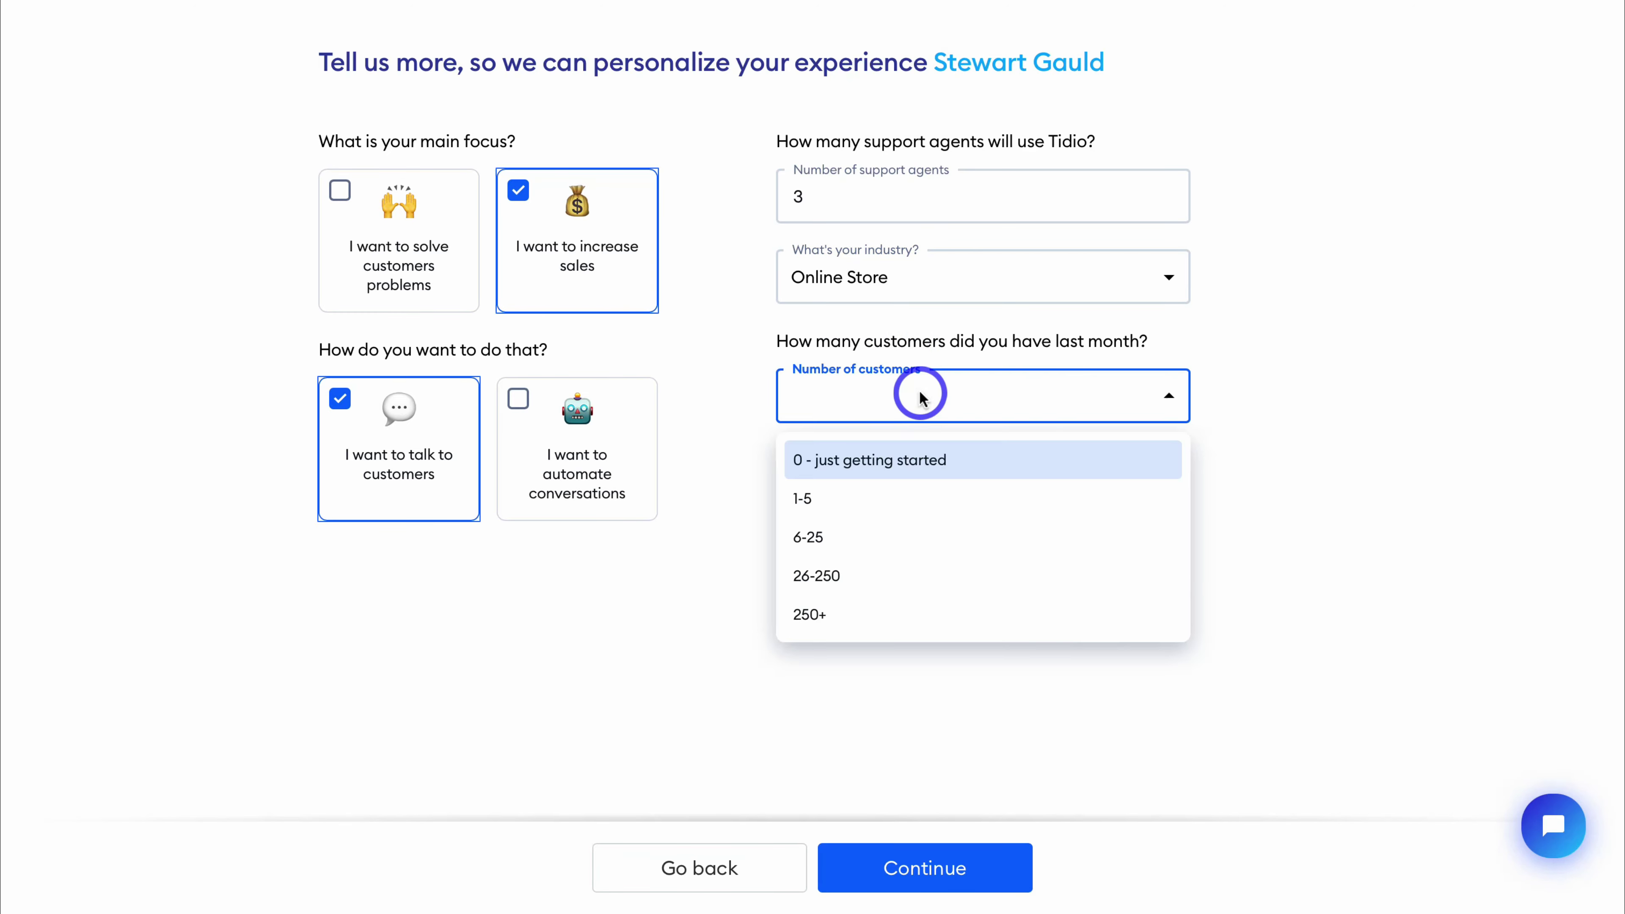
{"action": "left_click", "coordinate": [954, 467]}
{"action": "left_click", "coordinate": [954, 869]}
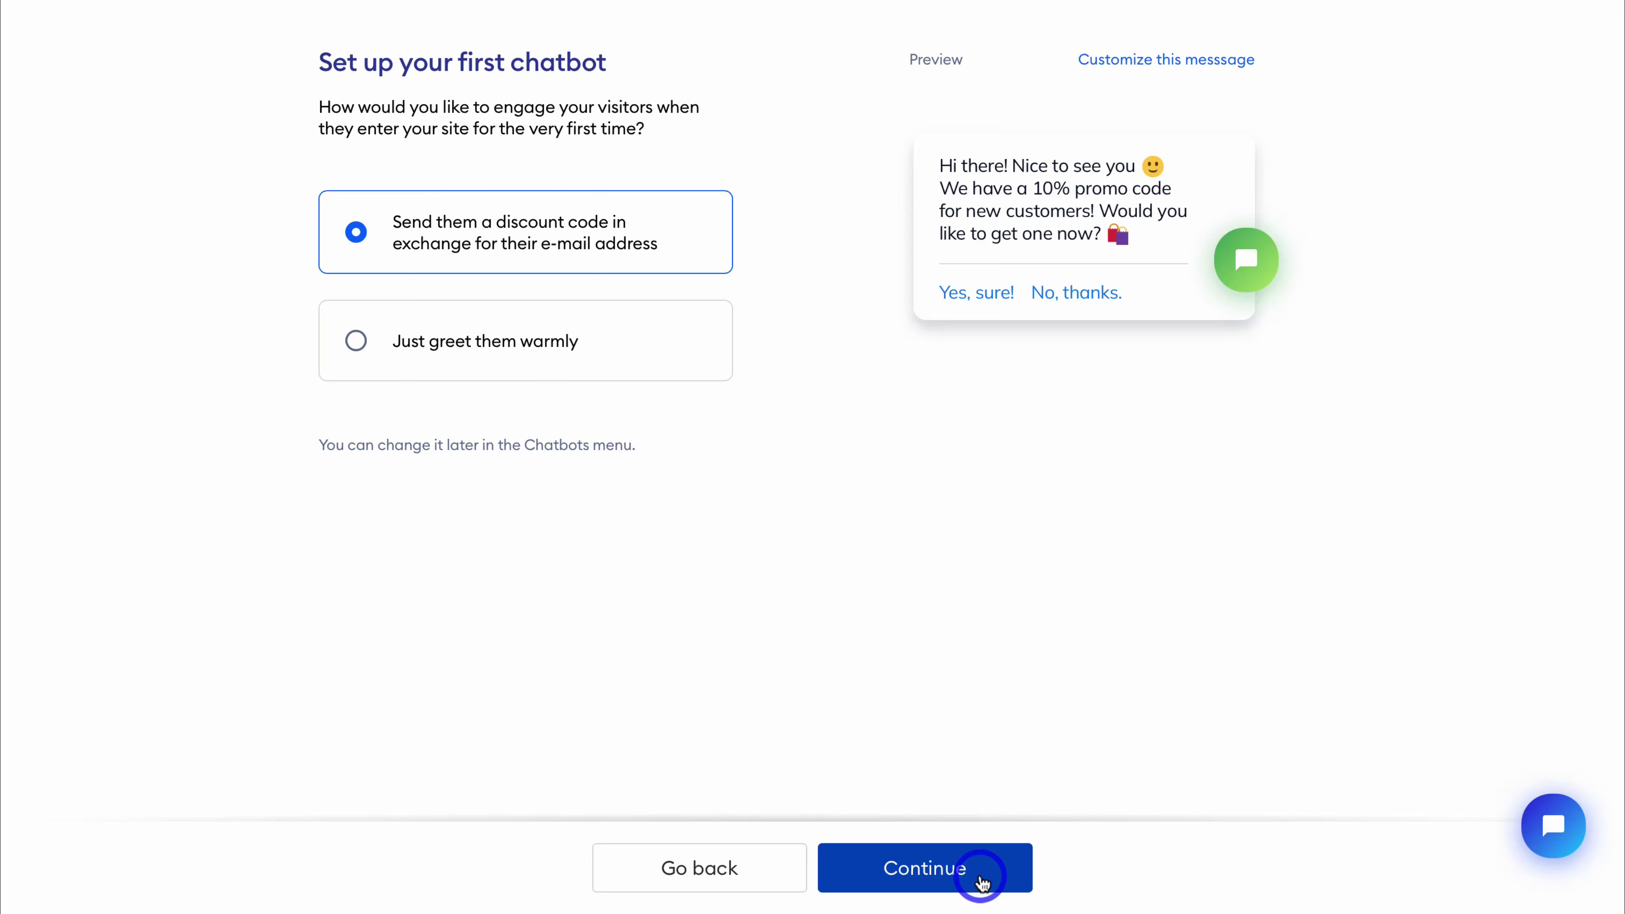
Set the first chatbot to Just greet them warmly and continue to the live chat installation options
{"action": "left_click", "coordinate": [354, 341]}
{"action": "left_click", "coordinate": [924, 864]}
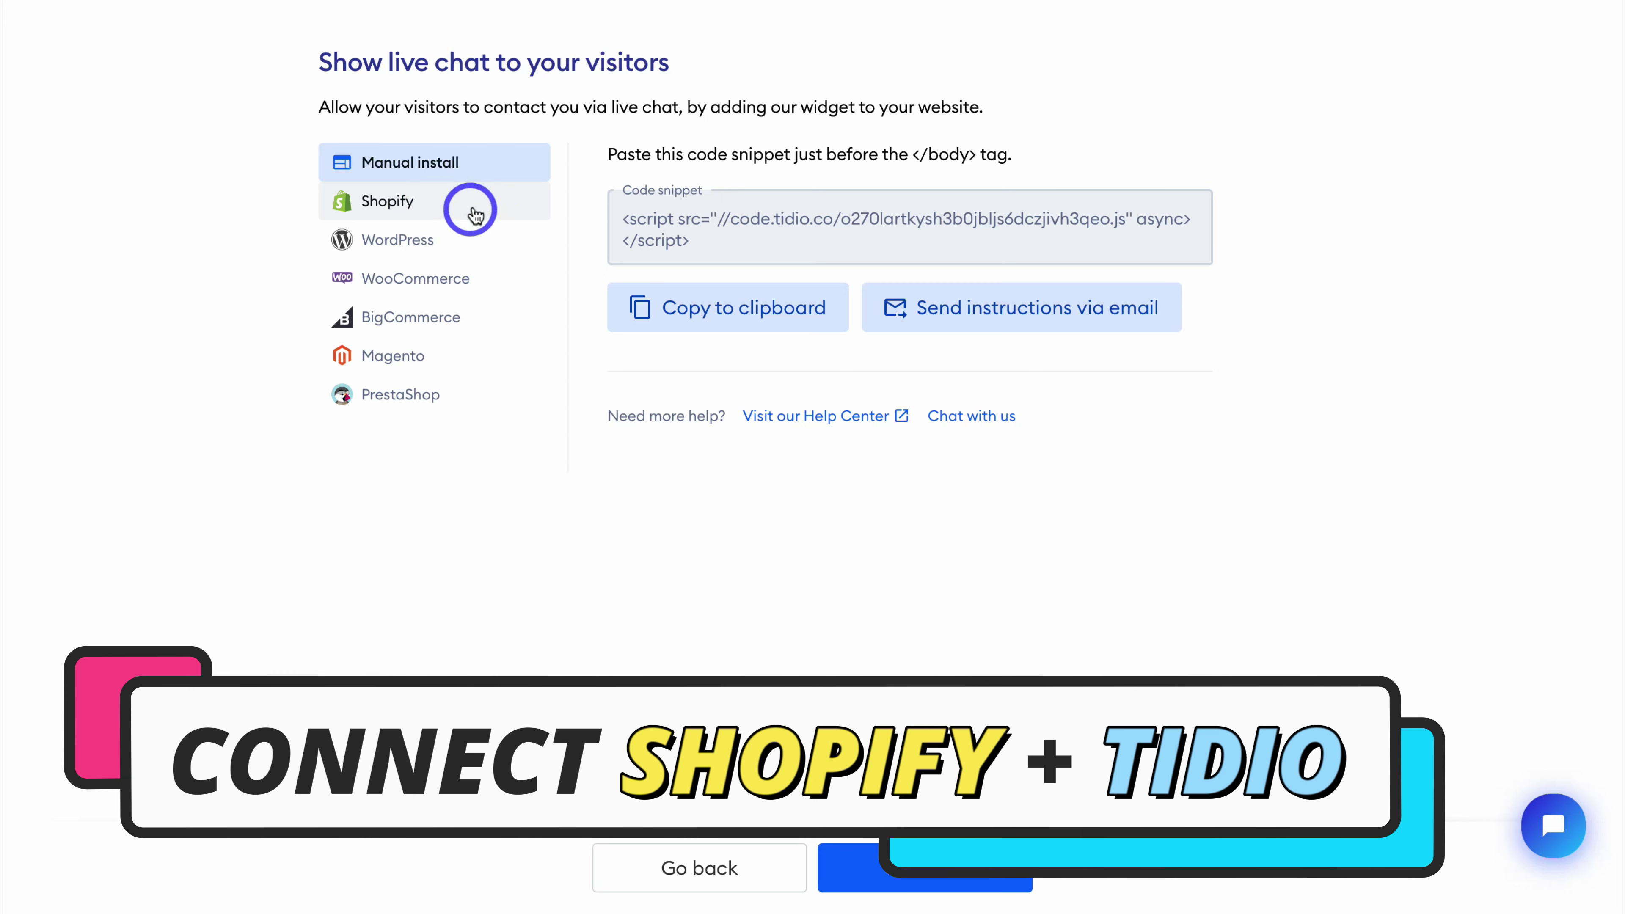
Choose Shopify as the live chat installation method and connect the store named sheetifycrm
{"action": "left_click", "coordinate": [494, 204]}
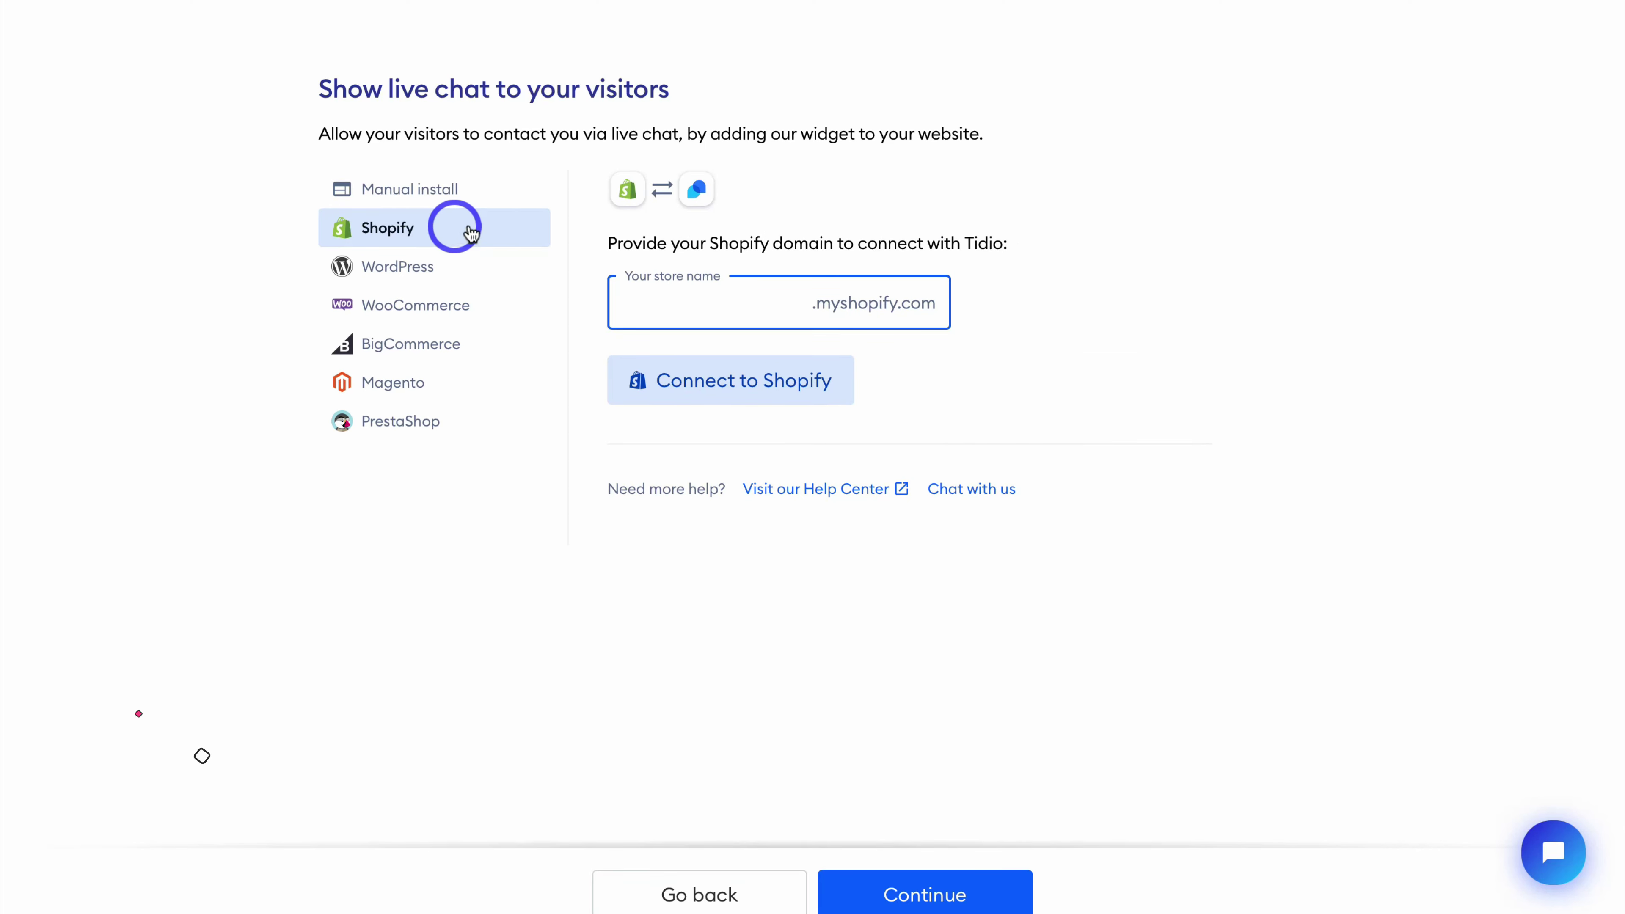
{"action": "type", "text": "sheetifycrm"}
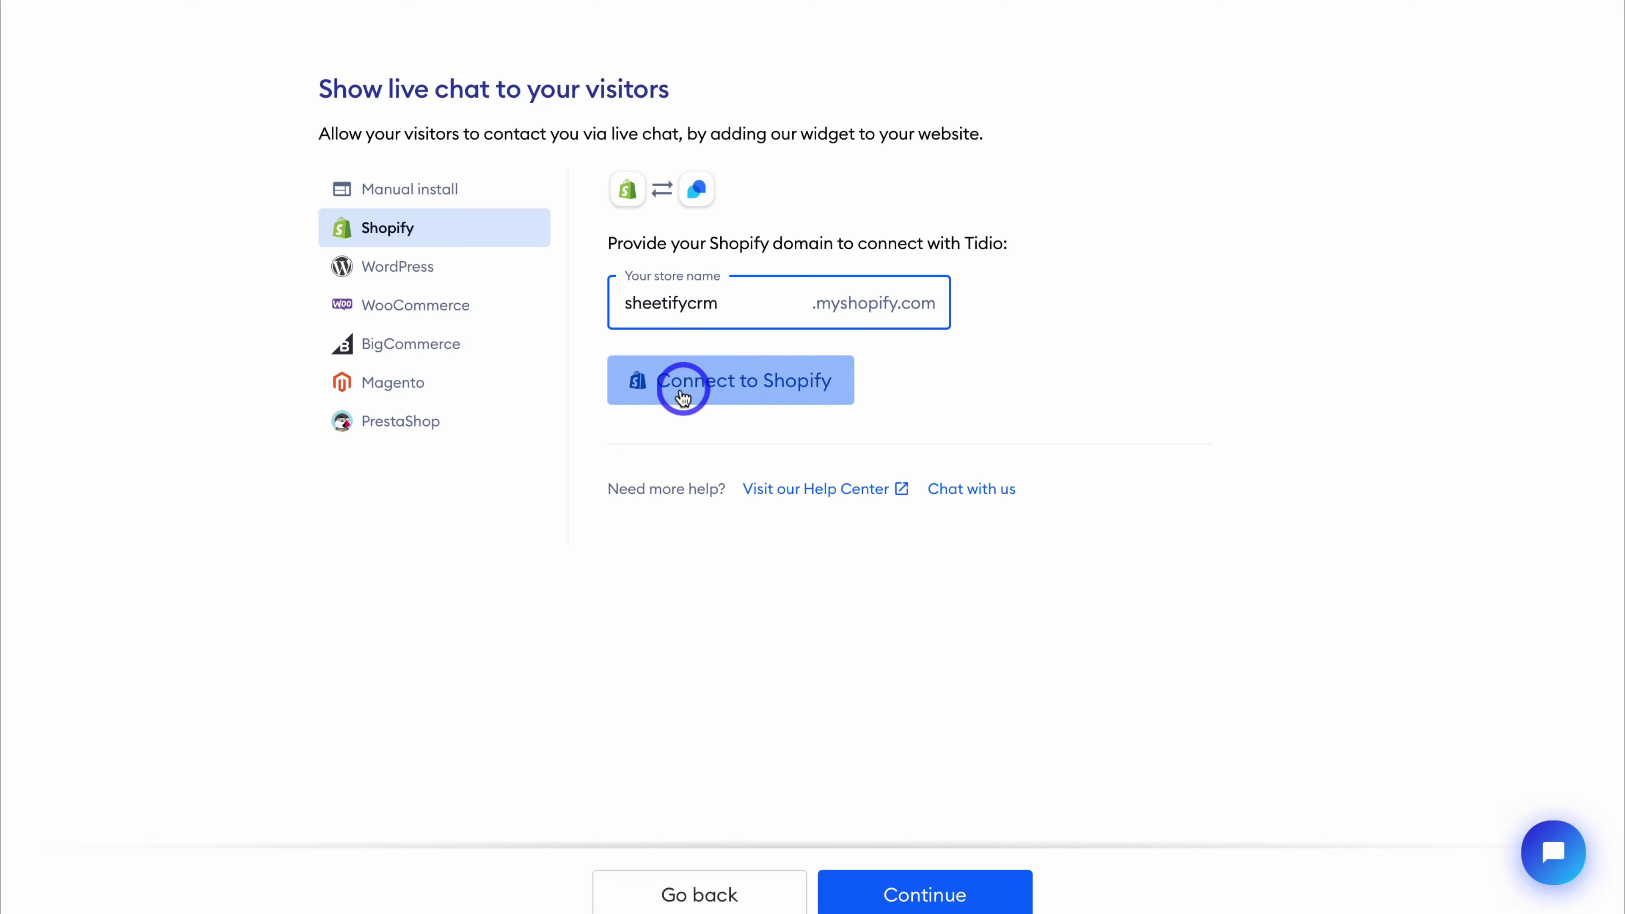
{"action": "left_click", "coordinate": [814, 388]}
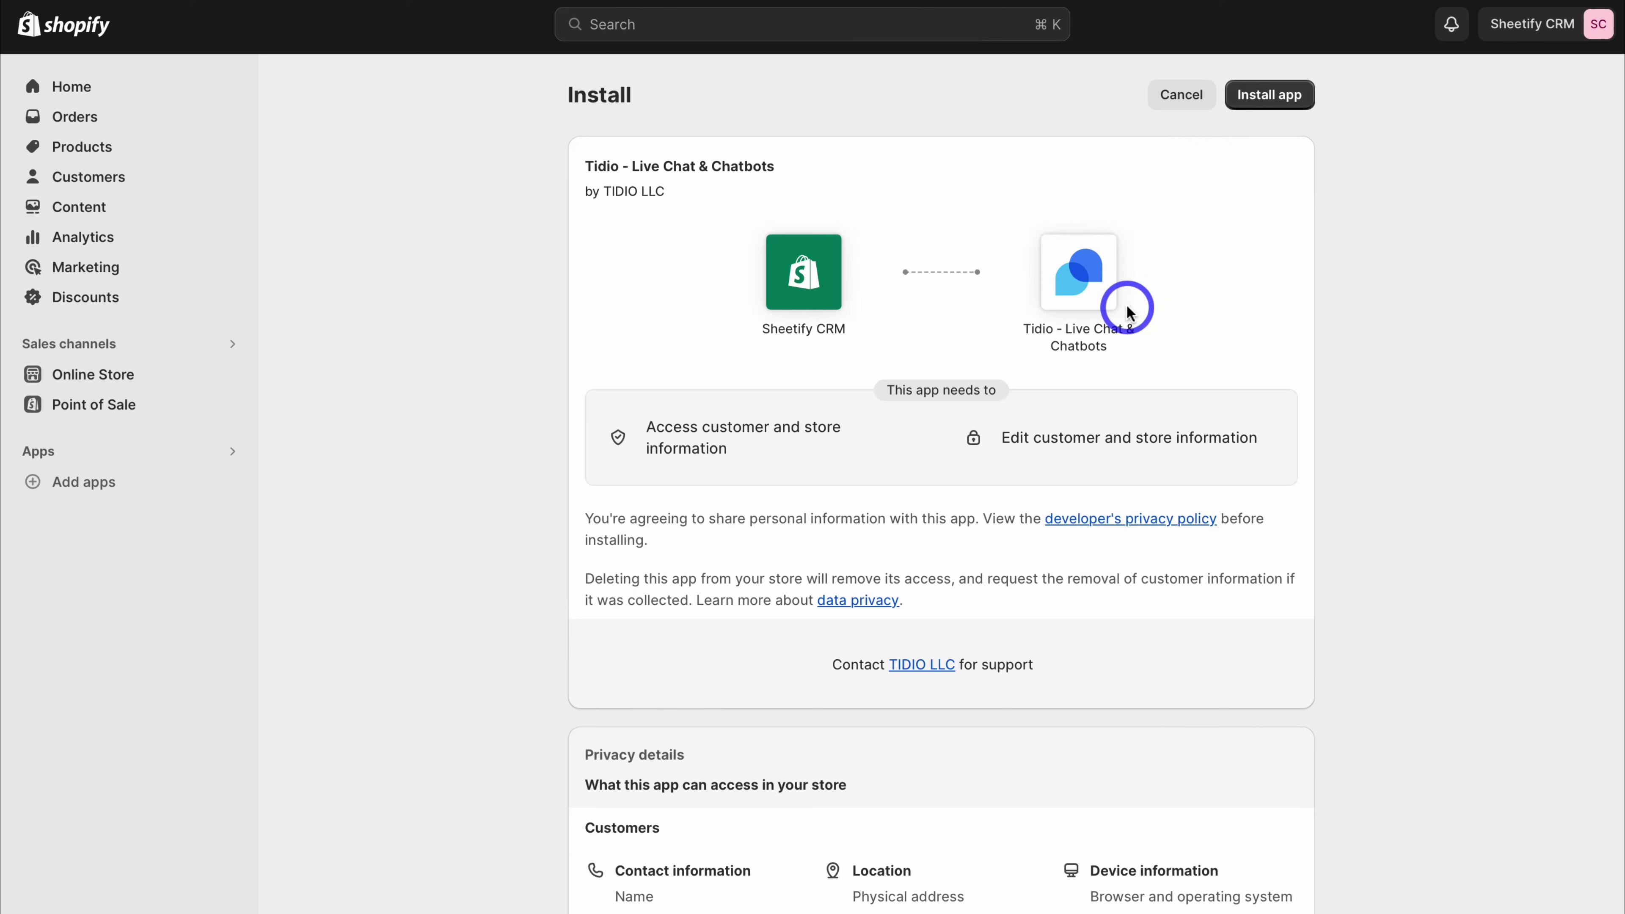
Install the Tidio - Live Chat & Chatbots app in the Shopify store and open the Shopify Theme Editor for the chat widget
{"action": "left_click", "coordinate": [1270, 97]}
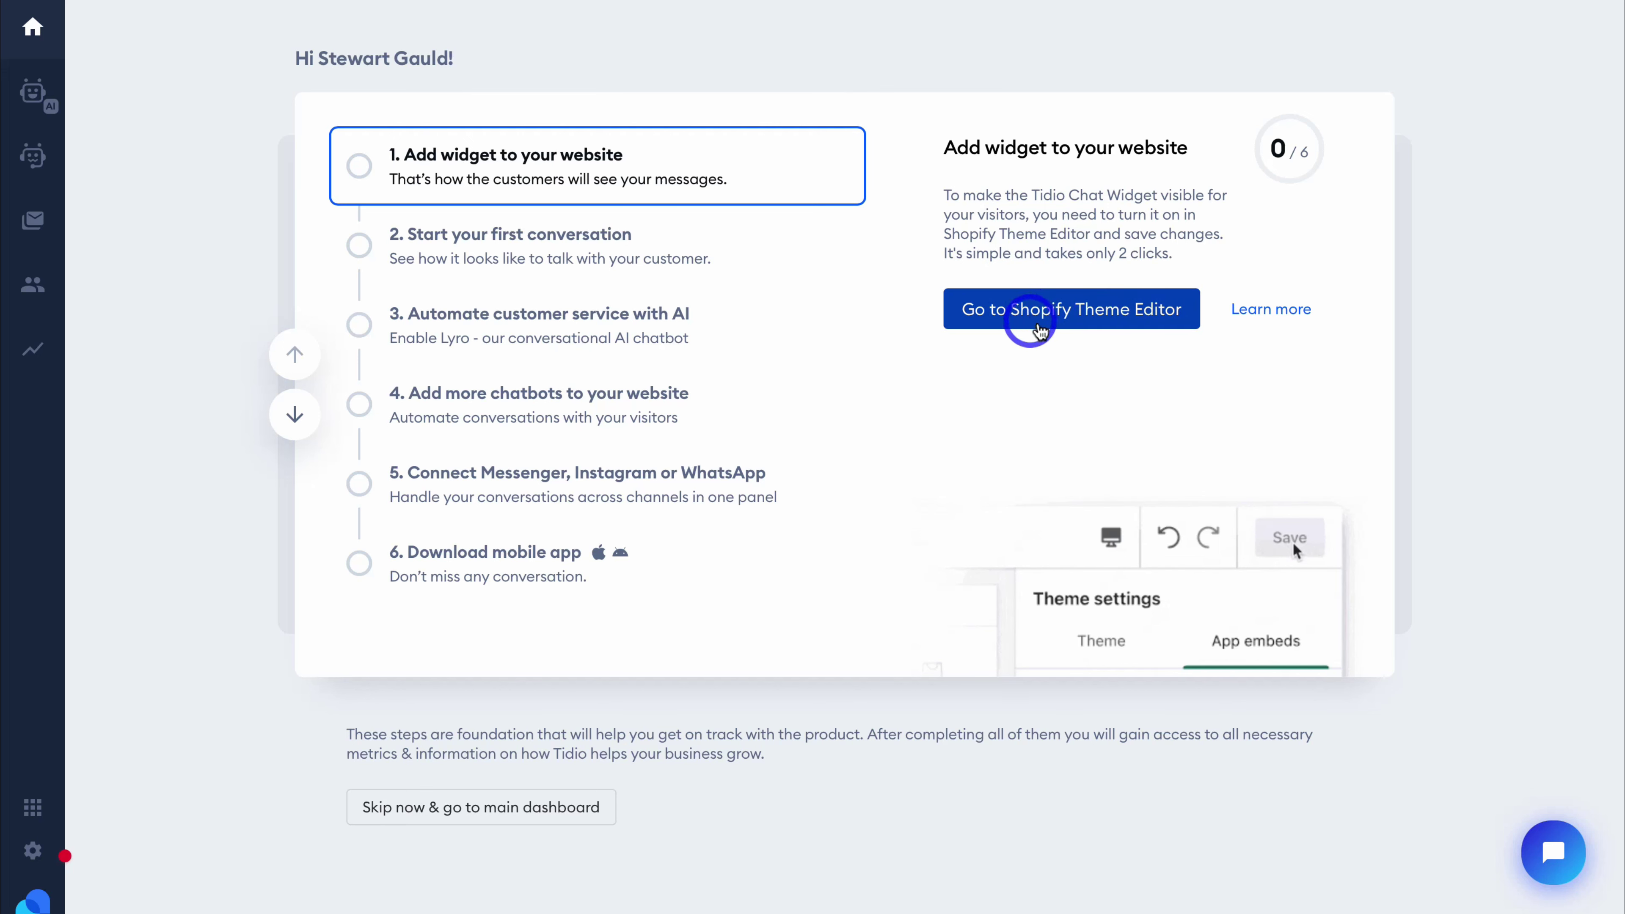
{"action": "left_click", "coordinate": [1119, 326]}
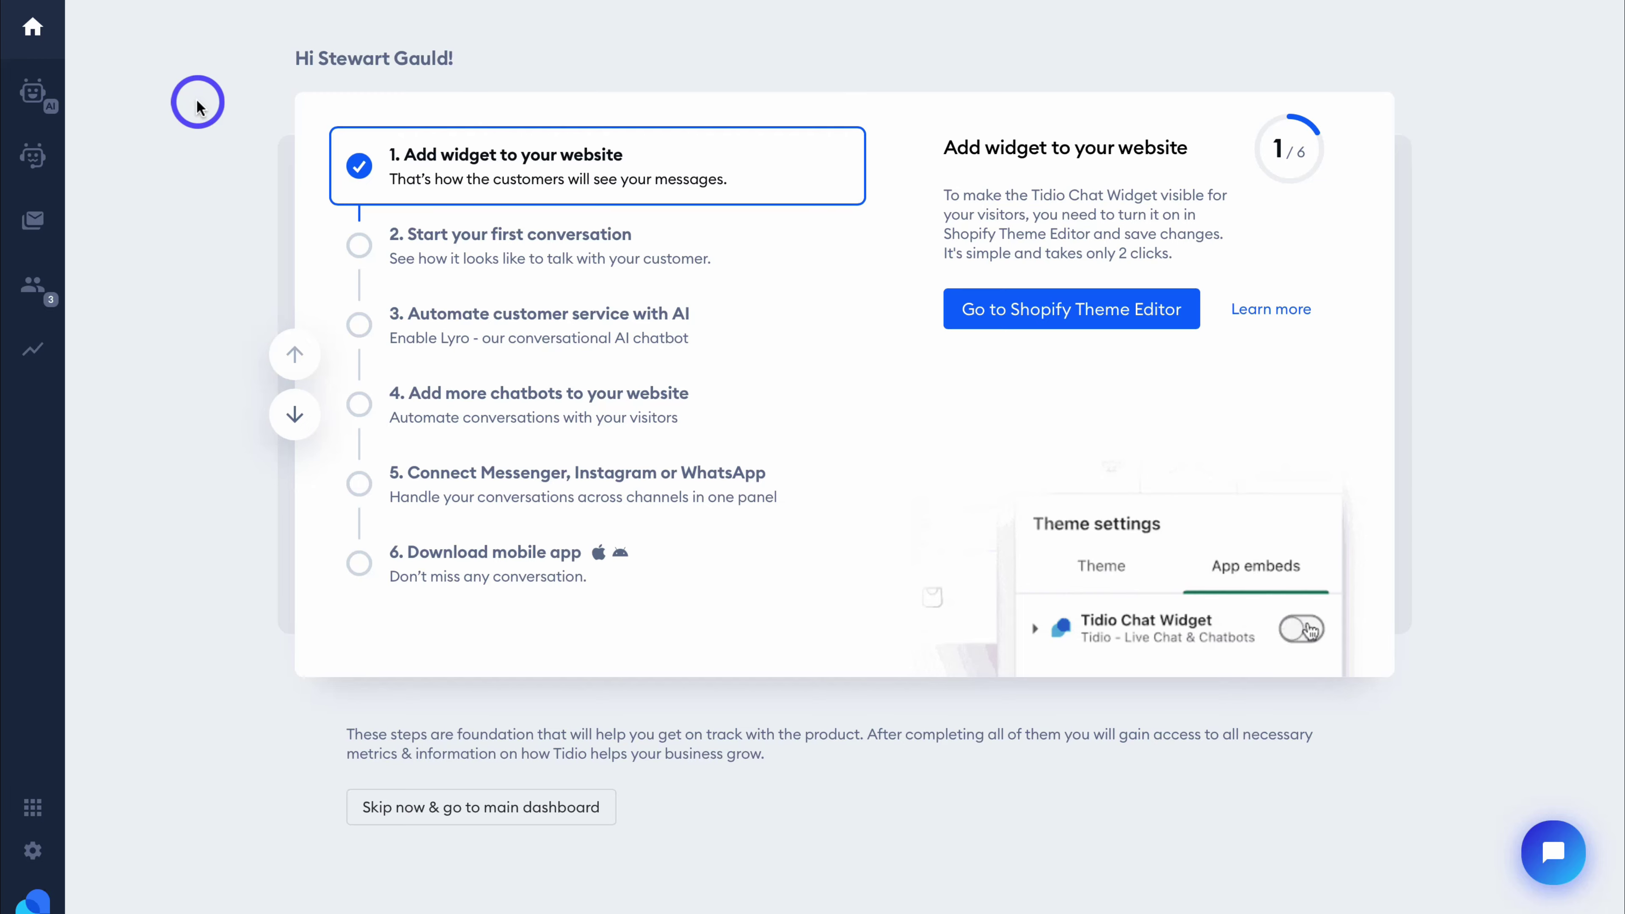
Examine the live chat appearance settings, including the widget visibility options with the offline status and offline message
{"action": "left_click", "coordinate": [34, 857]}
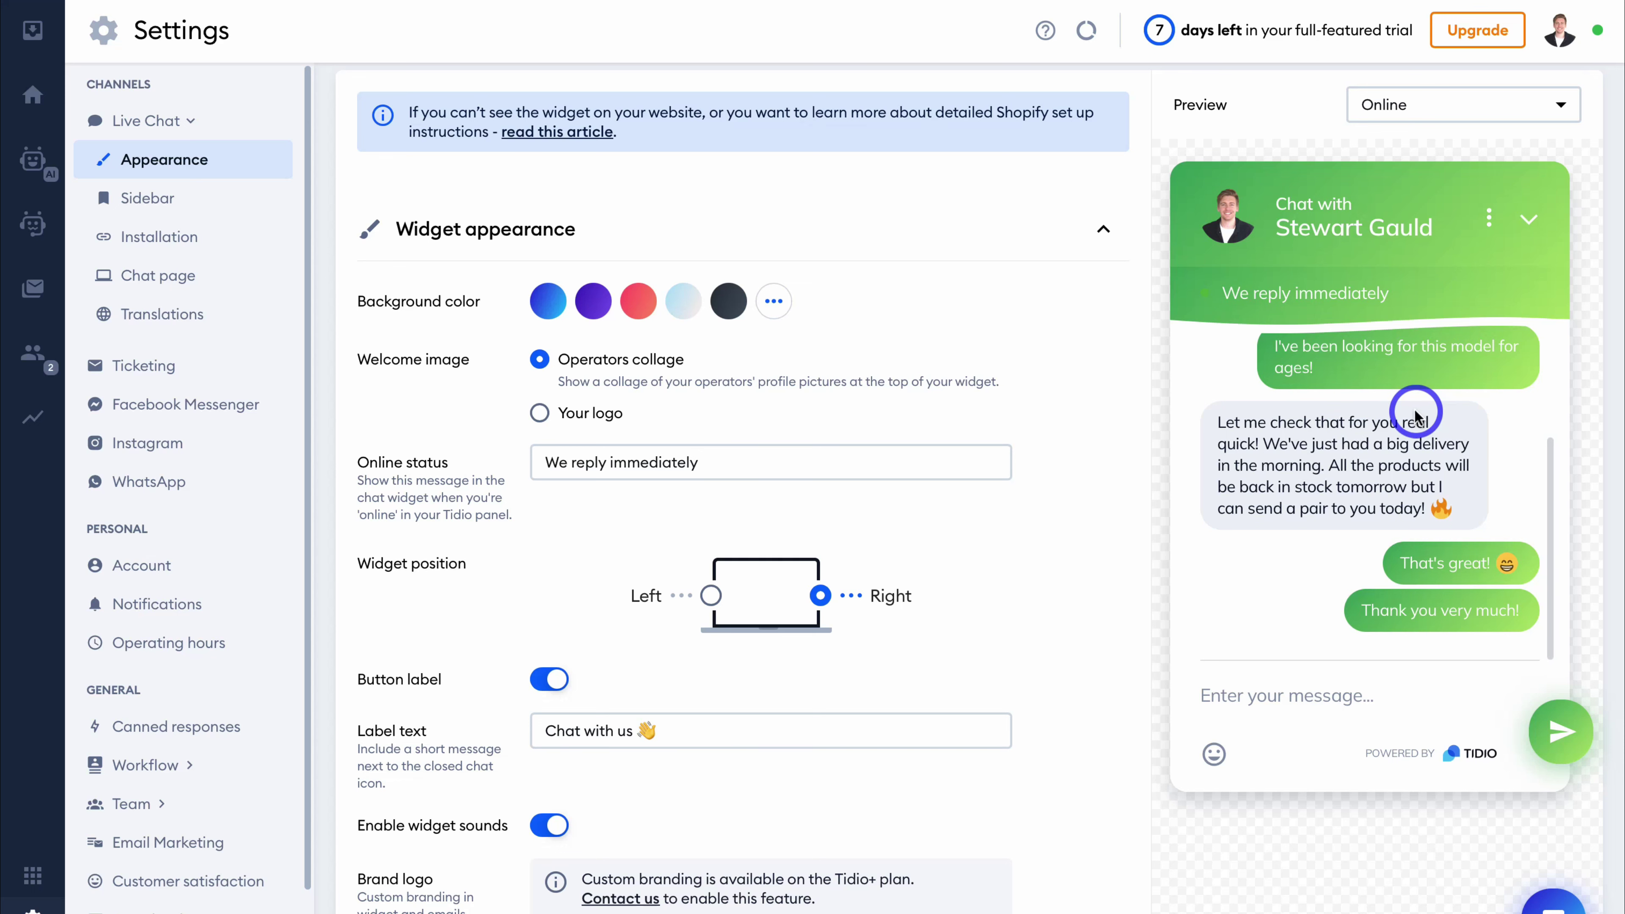
{"action": "scroll", "coordinate": [1310, 507], "scroll_direction": "up", "scroll_amount": 1}
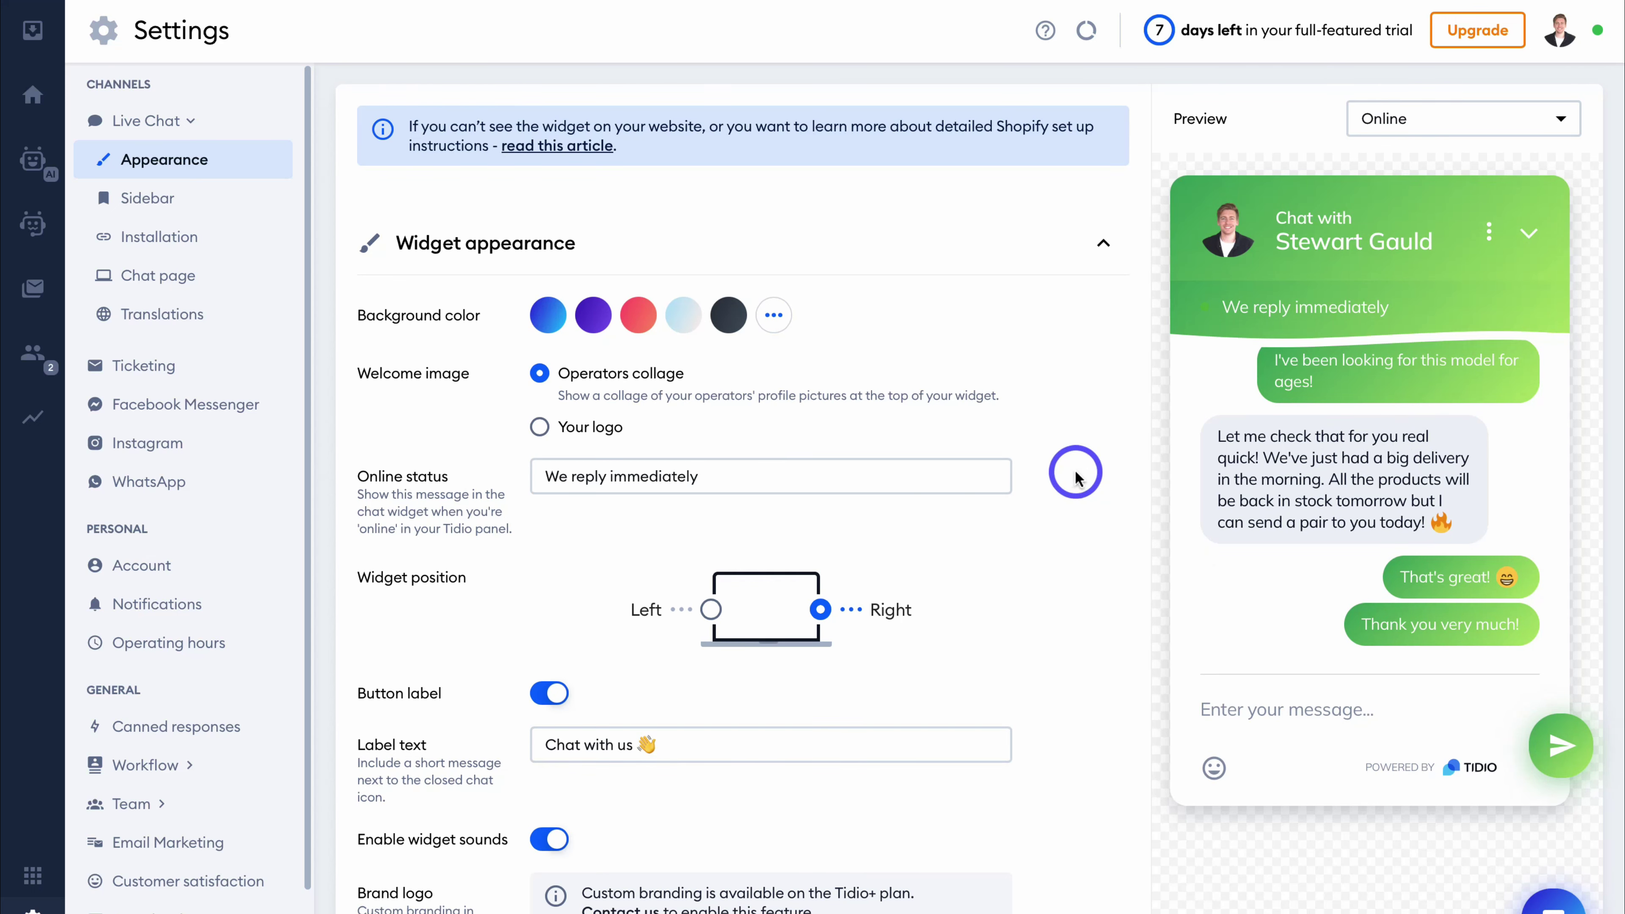
{"action": "scroll", "coordinate": [1075, 474], "scroll_direction": "down", "scroll_amount": 5}
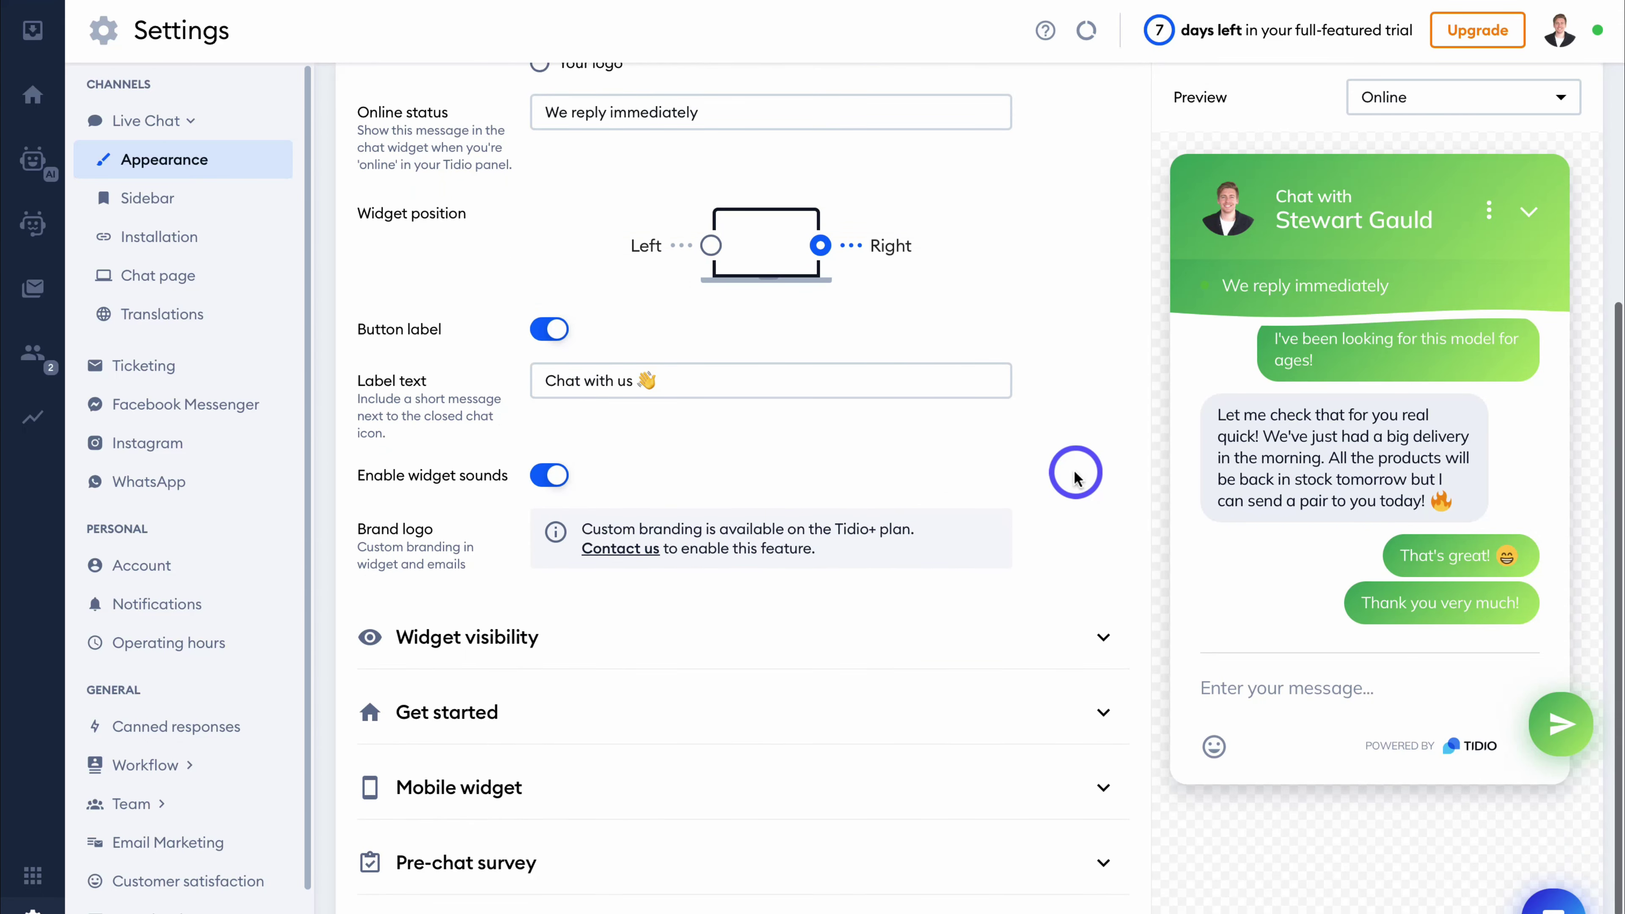
{"action": "scroll", "coordinate": [1075, 475], "scroll_direction": "down", "scroll_amount": 1}
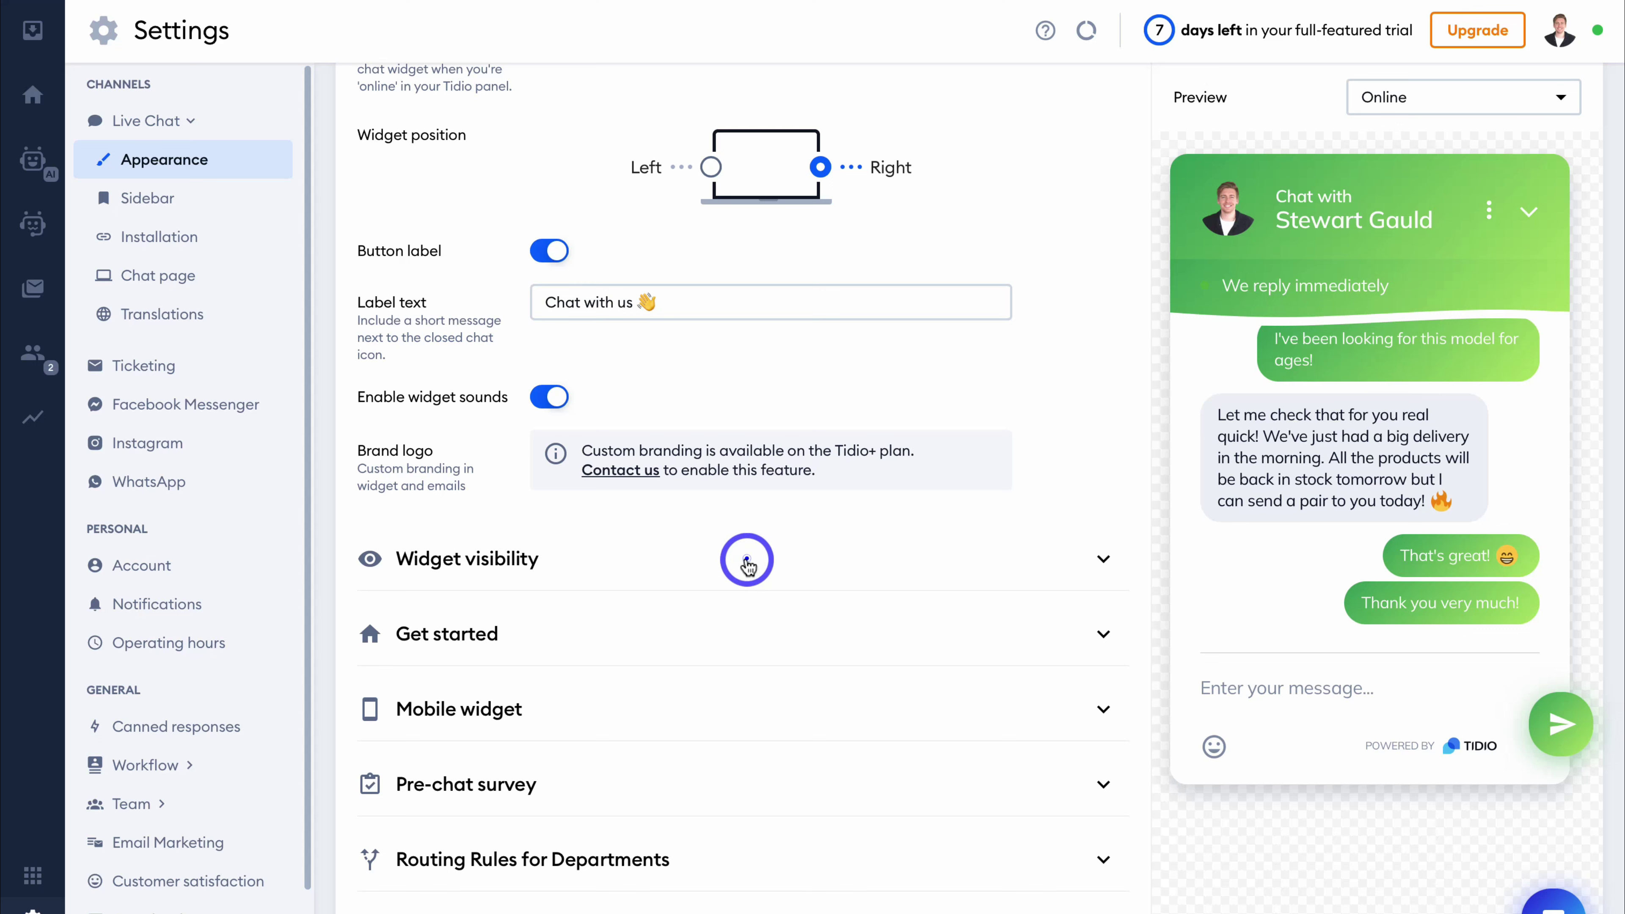
{"action": "left_click", "coordinate": [743, 557]}
{"action": "scroll", "coordinate": [640, 416], "scroll_direction": "down", "scroll_amount": 4}
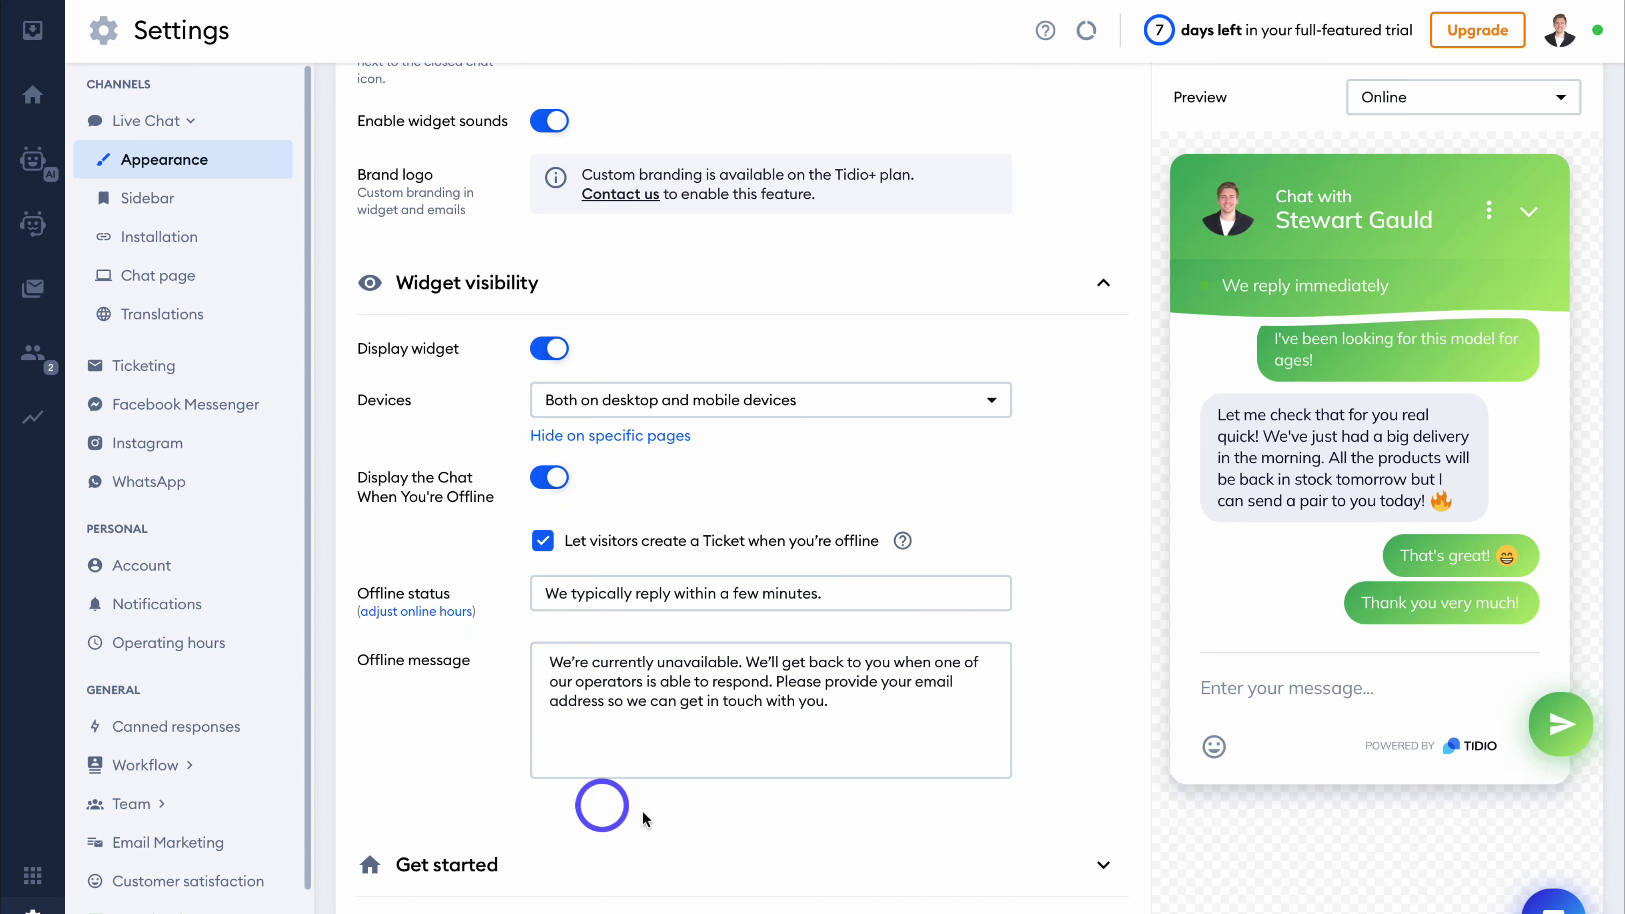
{"action": "scroll", "coordinate": [1036, 691], "scroll_direction": "down", "scroll_amount": 3}
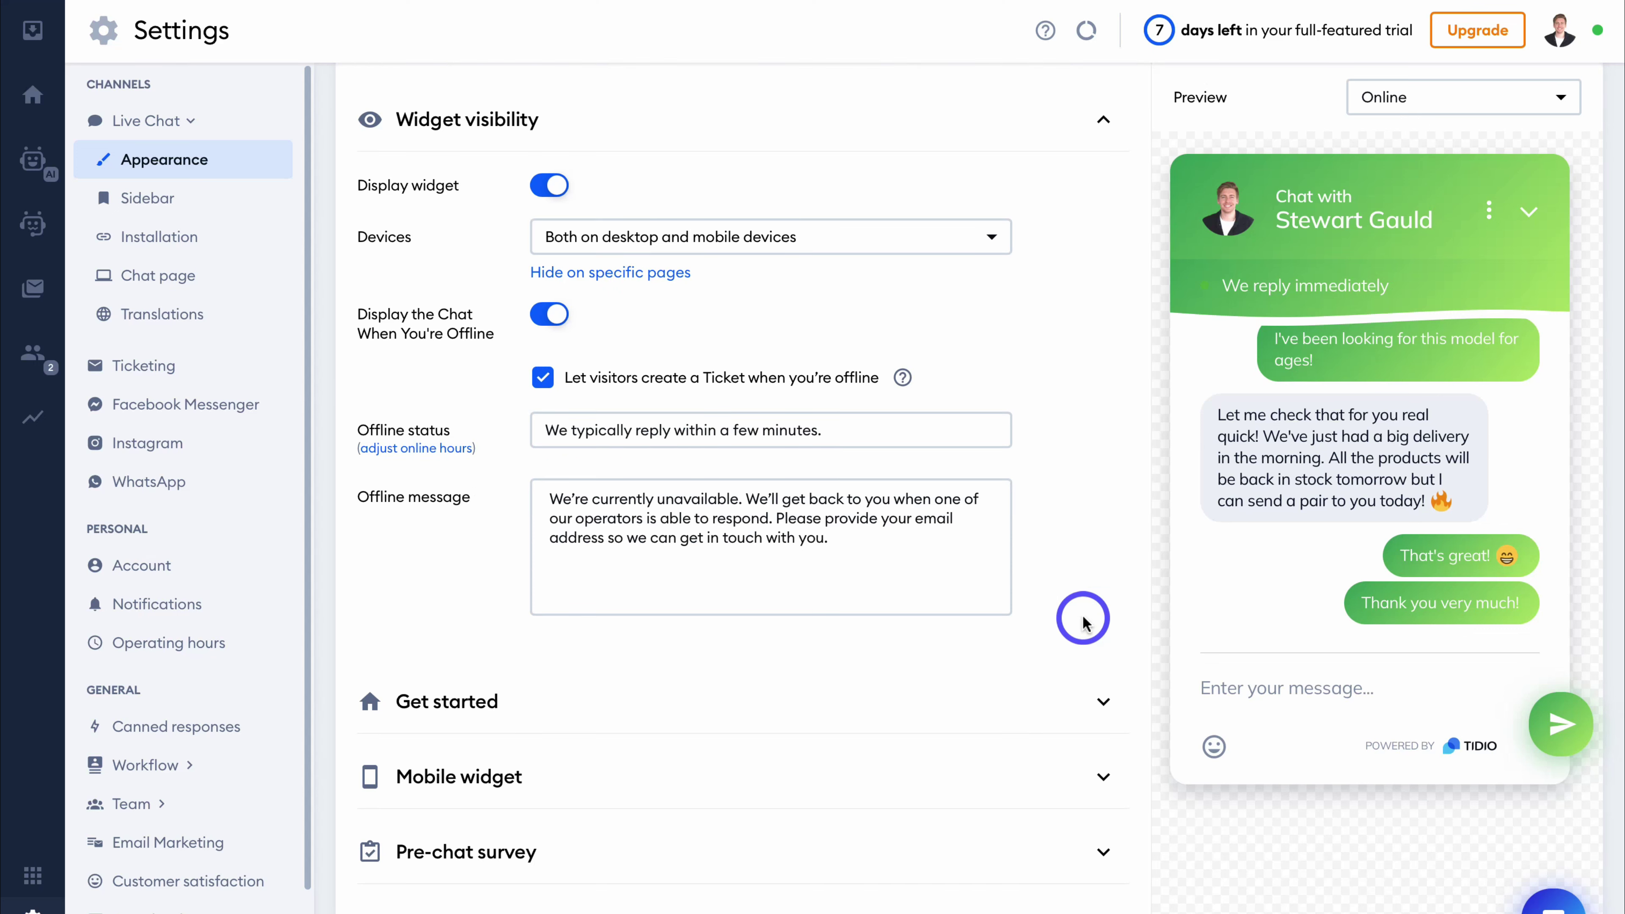
{"action": "left_click_drag", "start_coordinate": [858, 427], "coordinate": [562, 429]}
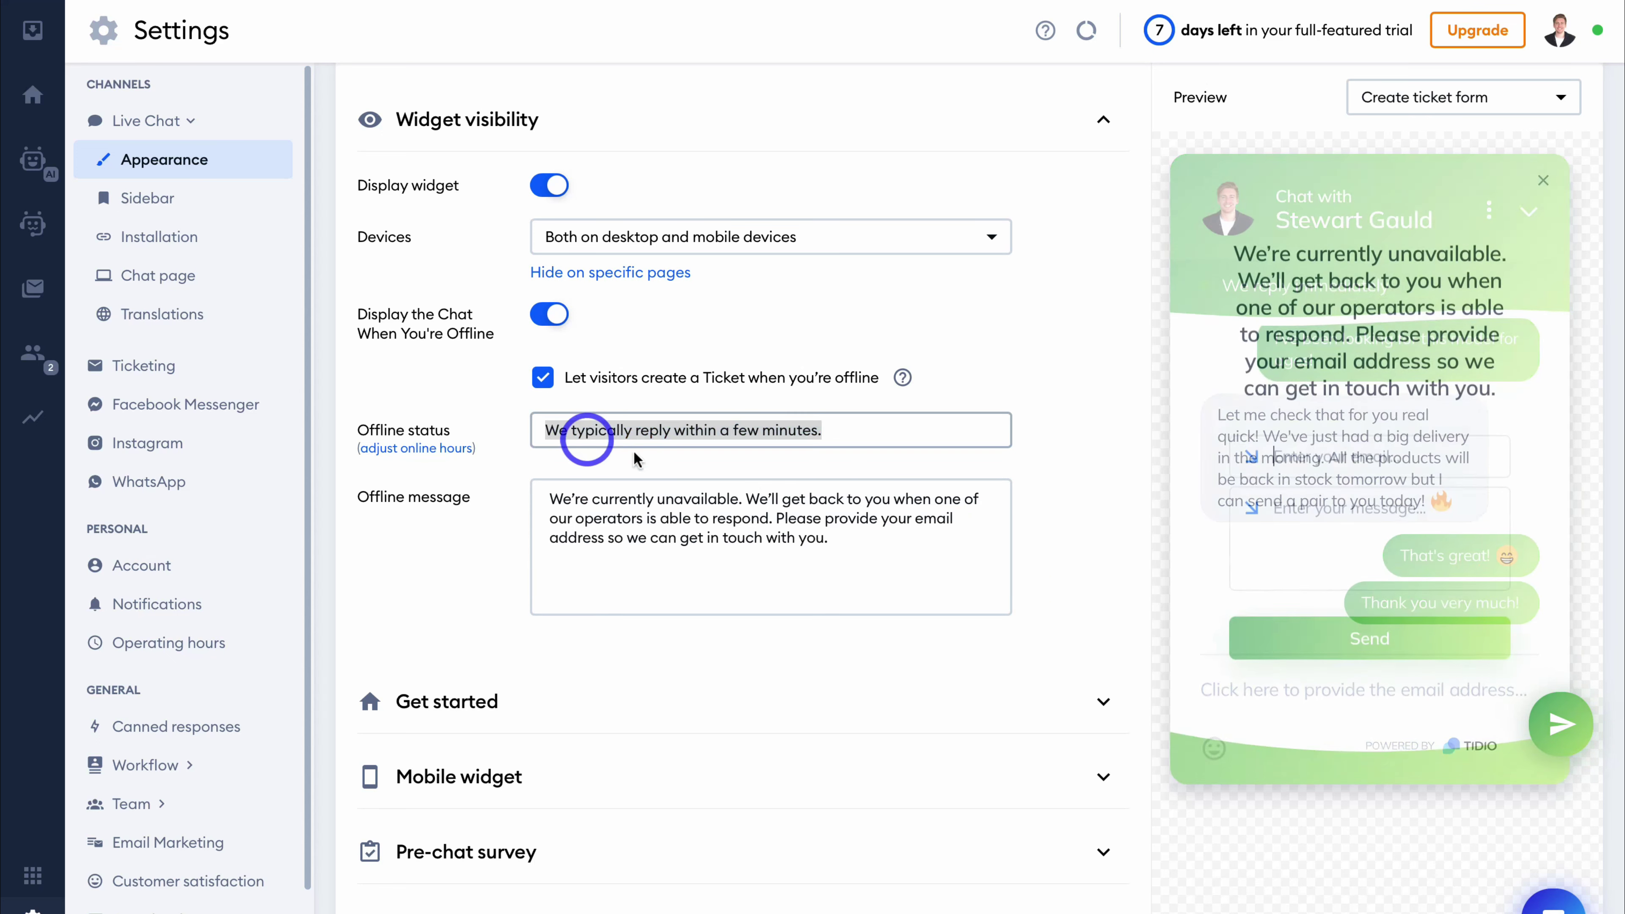
{"action": "left_click_drag", "start_coordinate": [838, 538], "coordinate": [548, 495]}
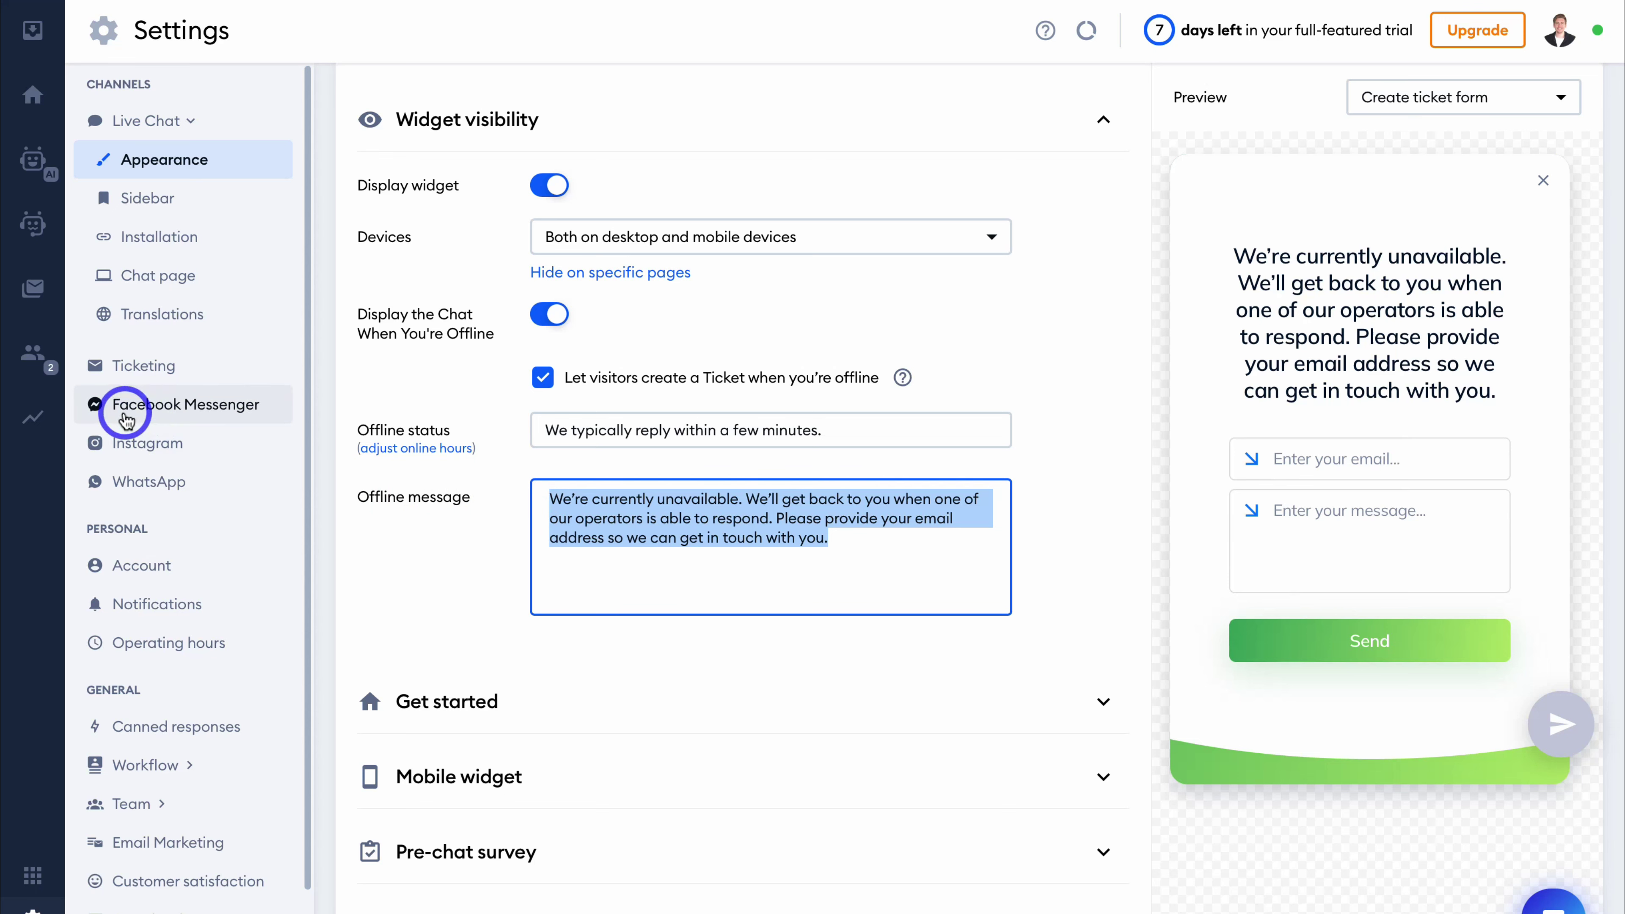
Look through the Facebook Messenger, Instagram and WhatsApp integration settings
{"action": "left_click", "coordinate": [224, 410]}
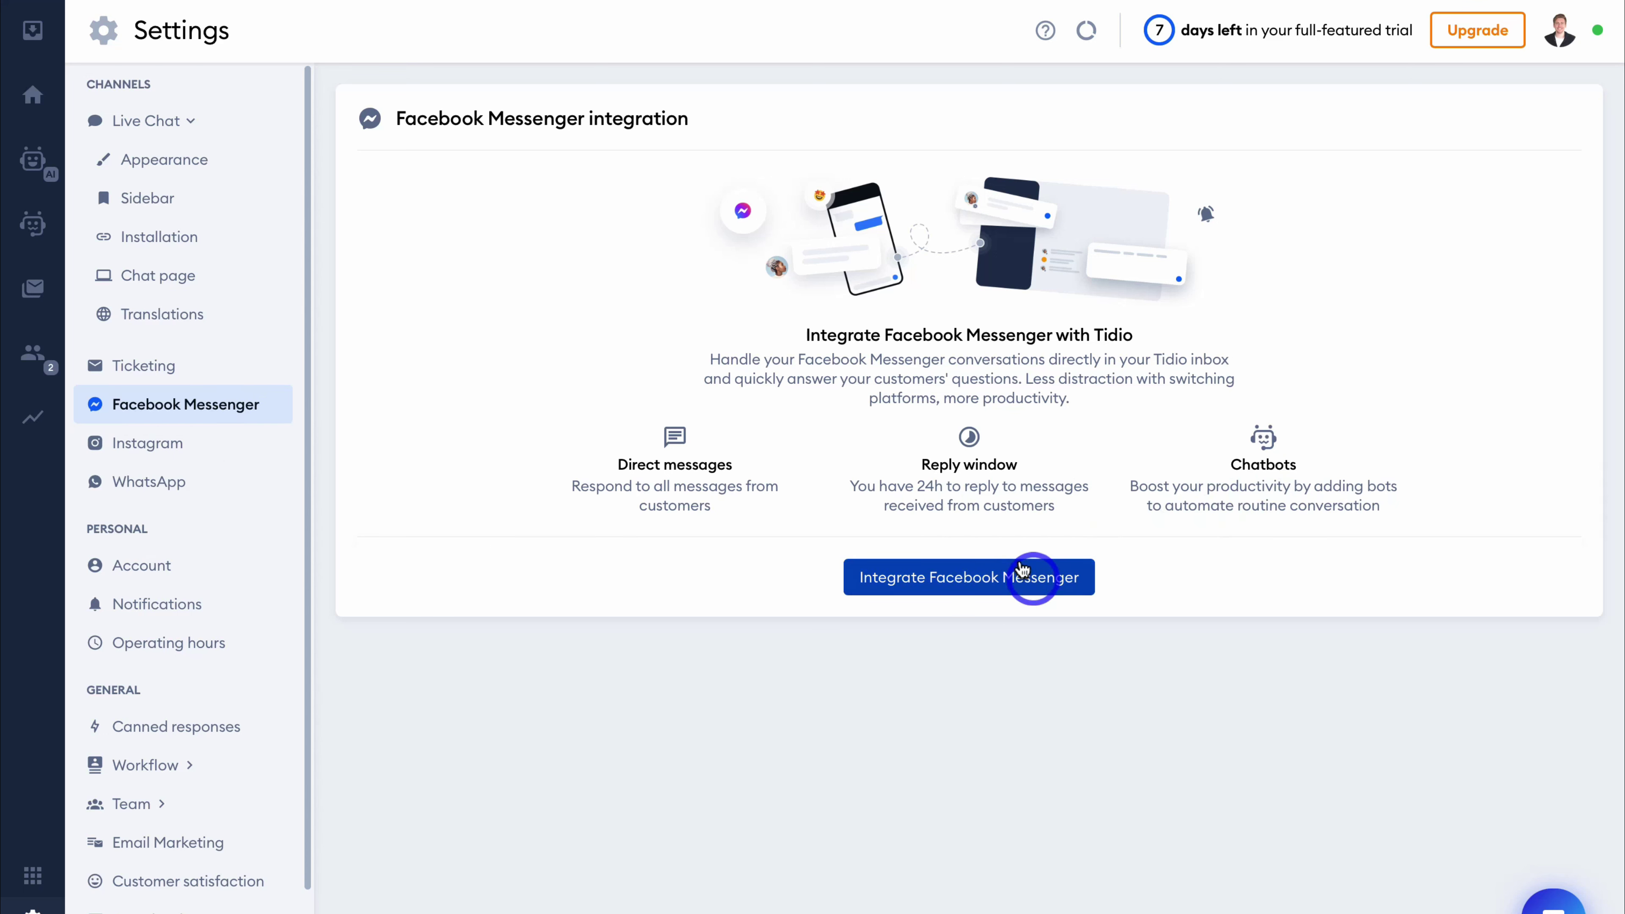
{"action": "left_click", "coordinate": [223, 450]}
{"action": "left_click", "coordinate": [235, 496]}
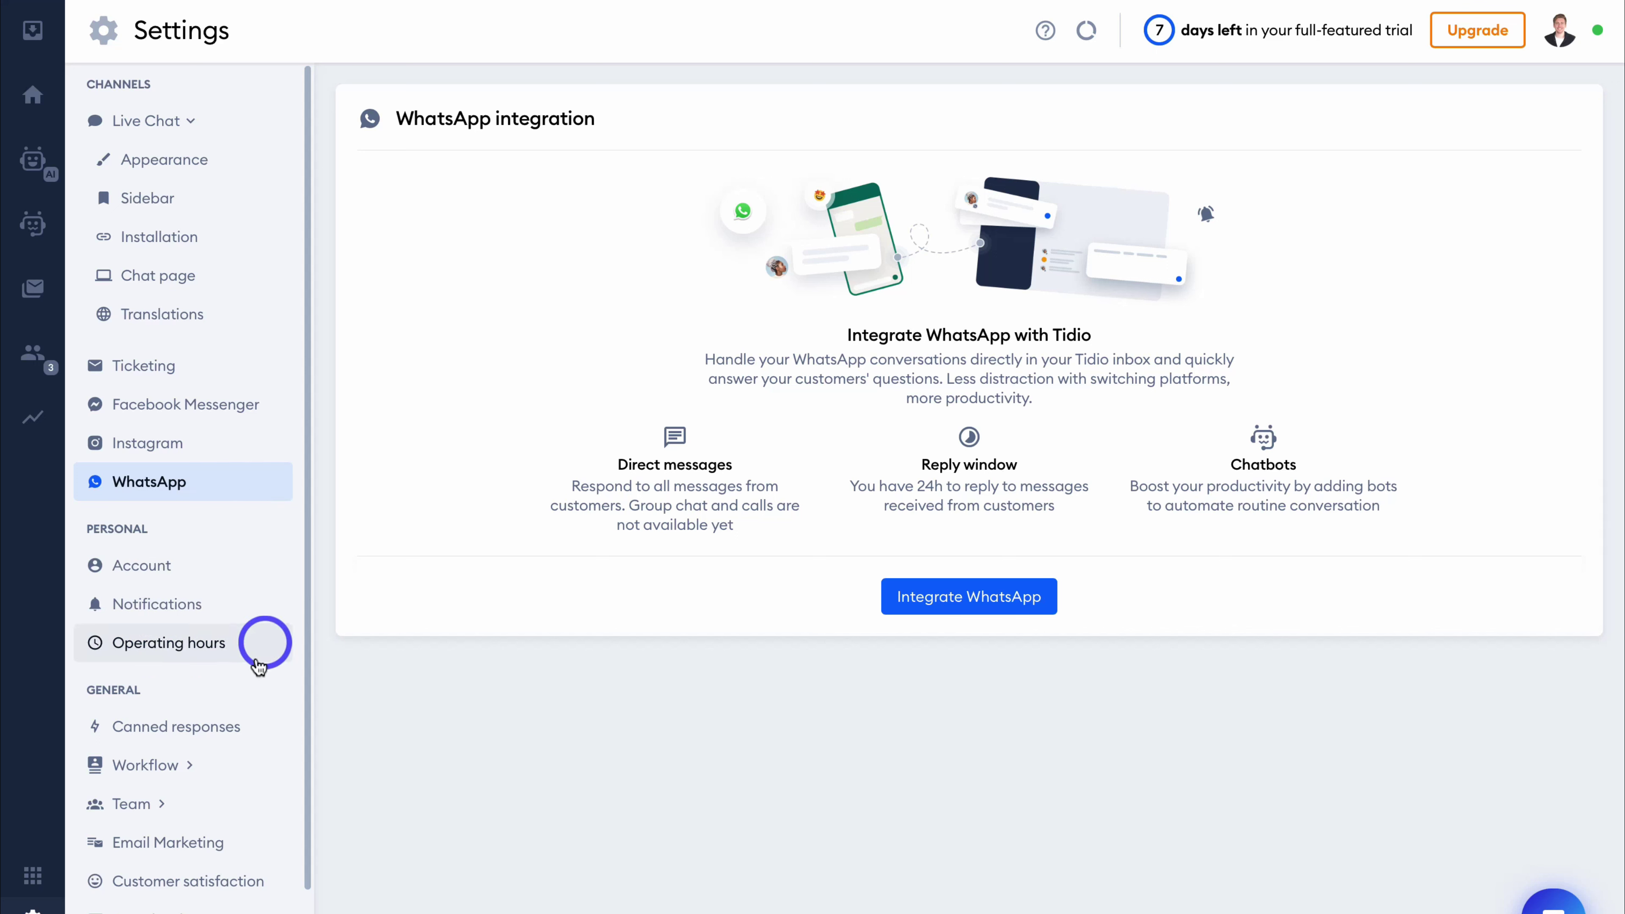
Rewrite the #hi canned response as a greeting from the brand owner that offers help and ends with "love directly talking to my website visitors."
{"action": "left_click", "coordinate": [278, 731]}
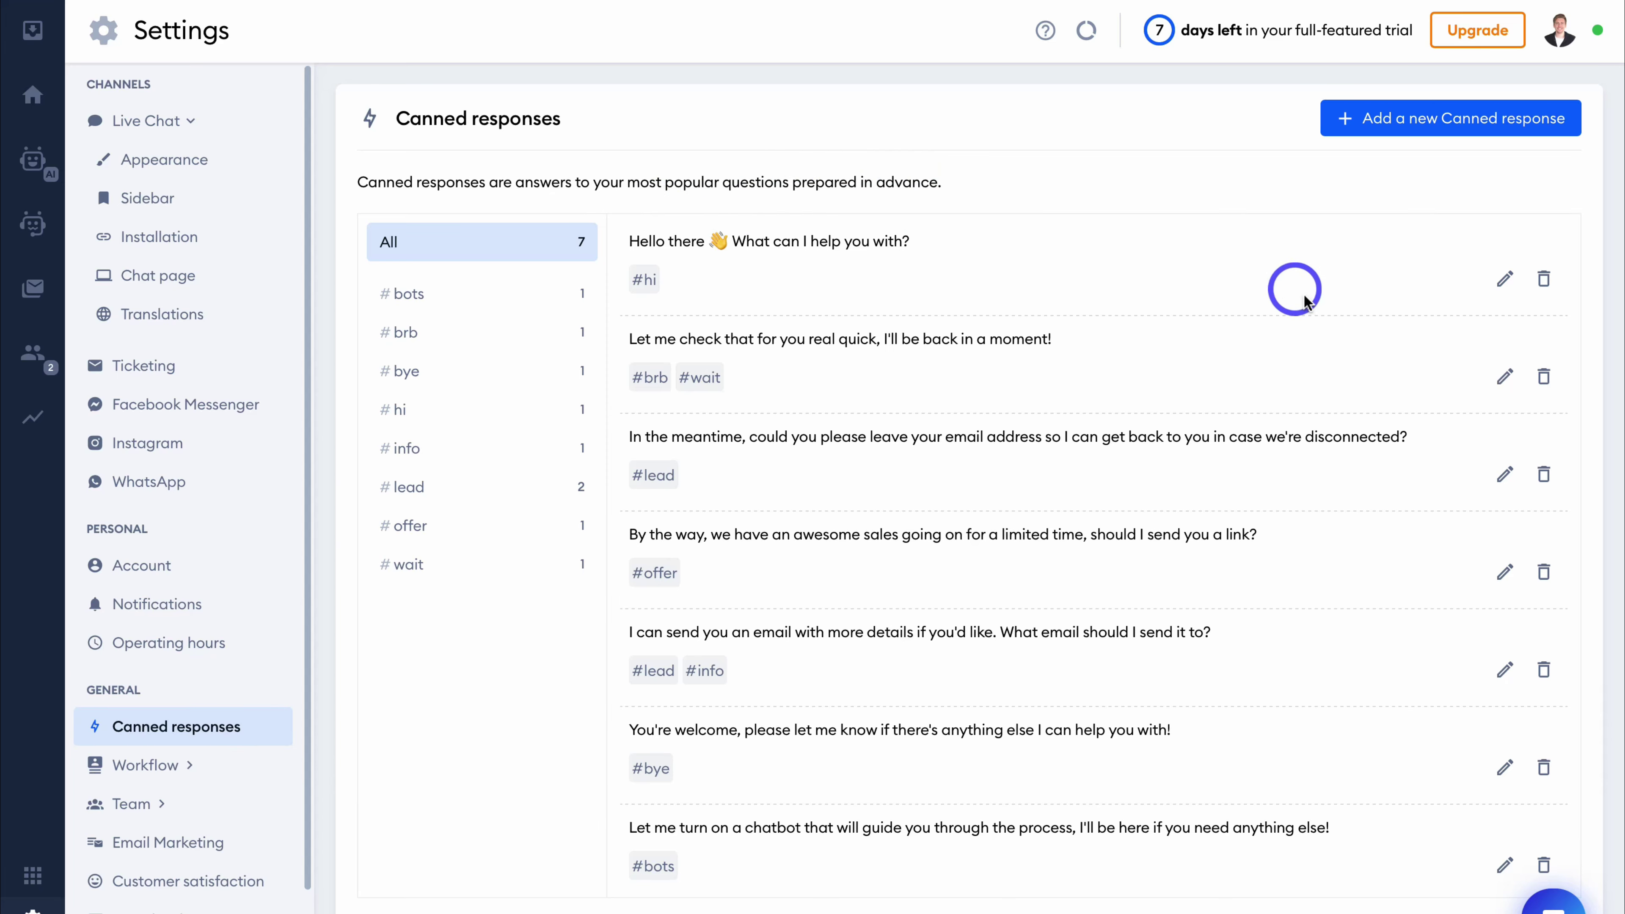
{"action": "left_click", "coordinate": [1503, 282]}
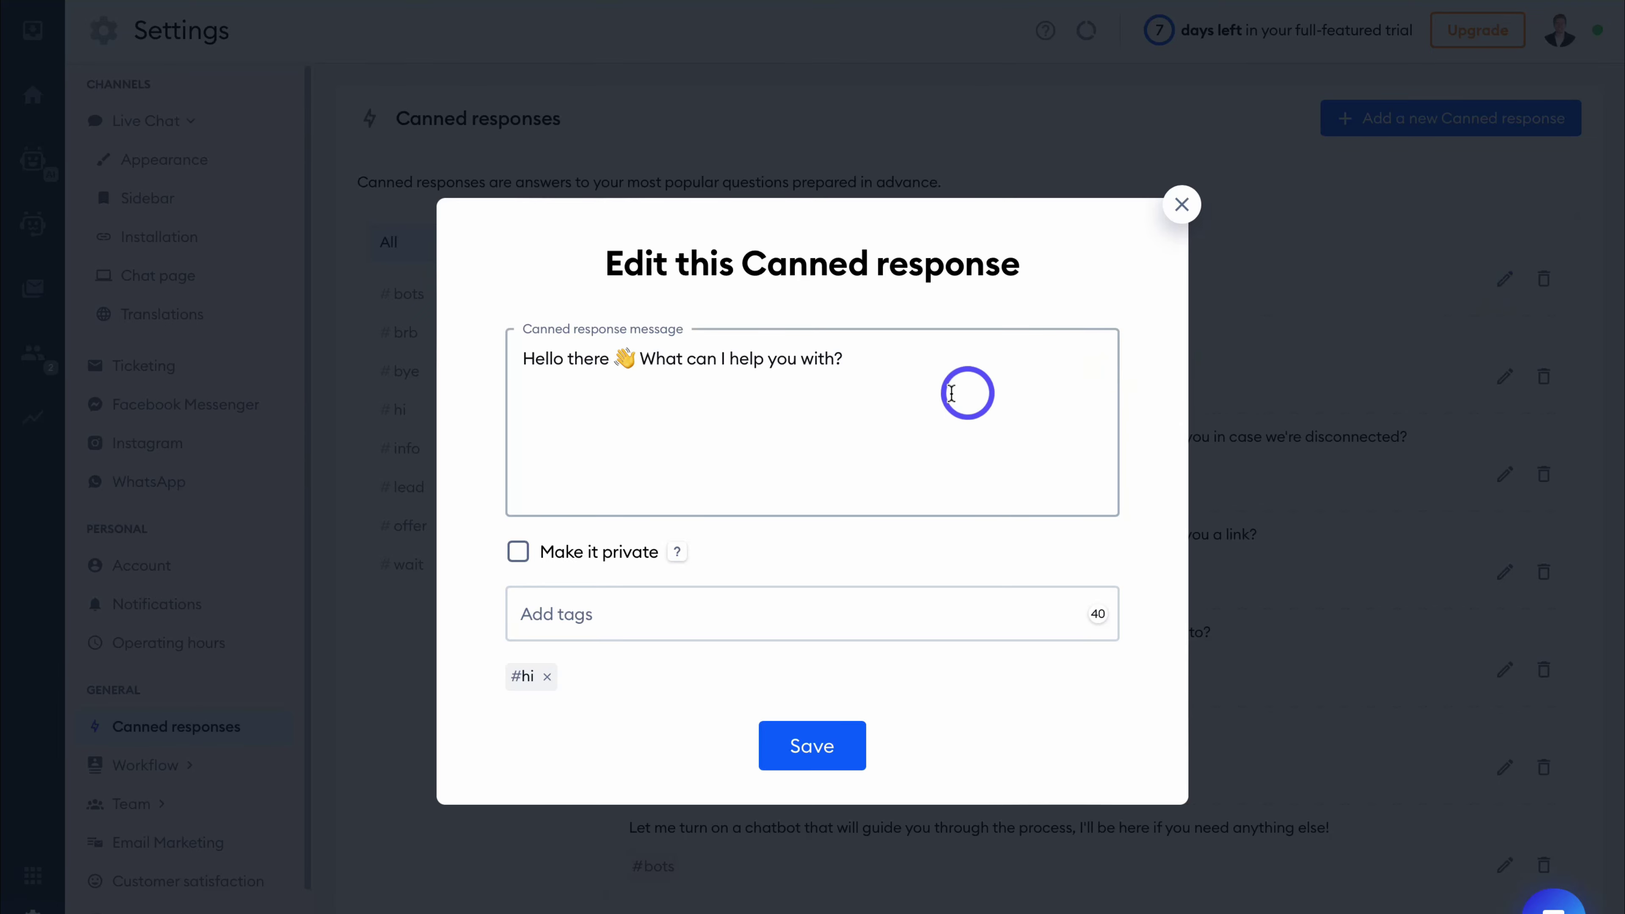
{"action": "left_click", "coordinate": [860, 364]}
{"action": "key", "text": "ctrl+a"}
{"action": "type", "text": "Hey! 👋 Stew here. Can I help you with any questions? I'm not a robot... I'm the brand owner and love directly talking to my website visitors."}
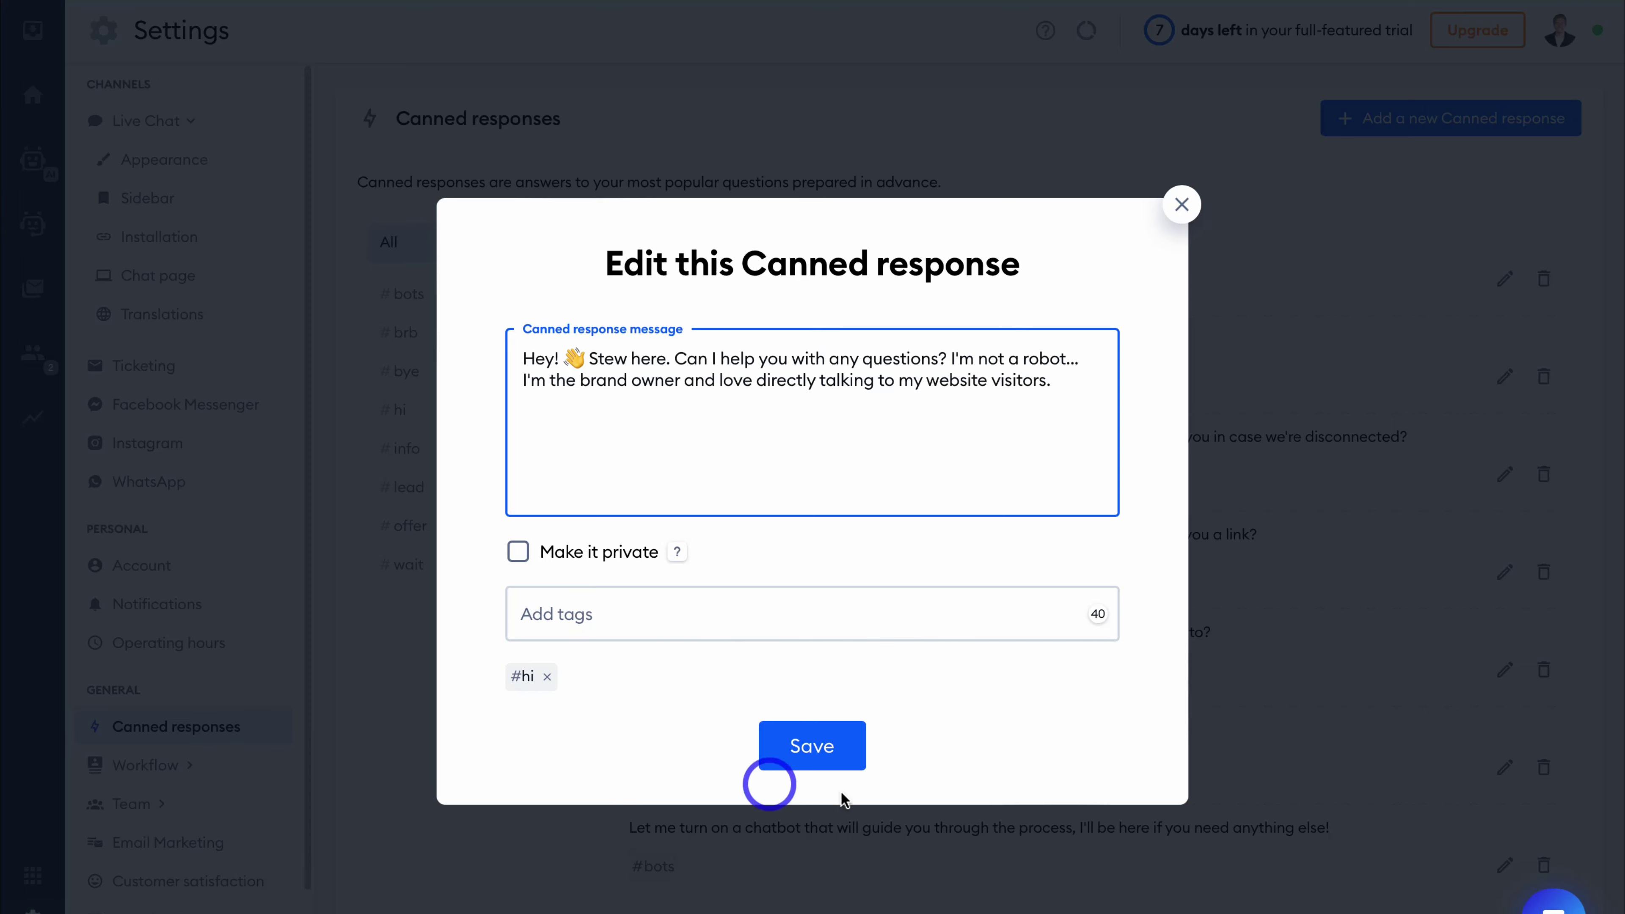
{"action": "left_click", "coordinate": [815, 750]}
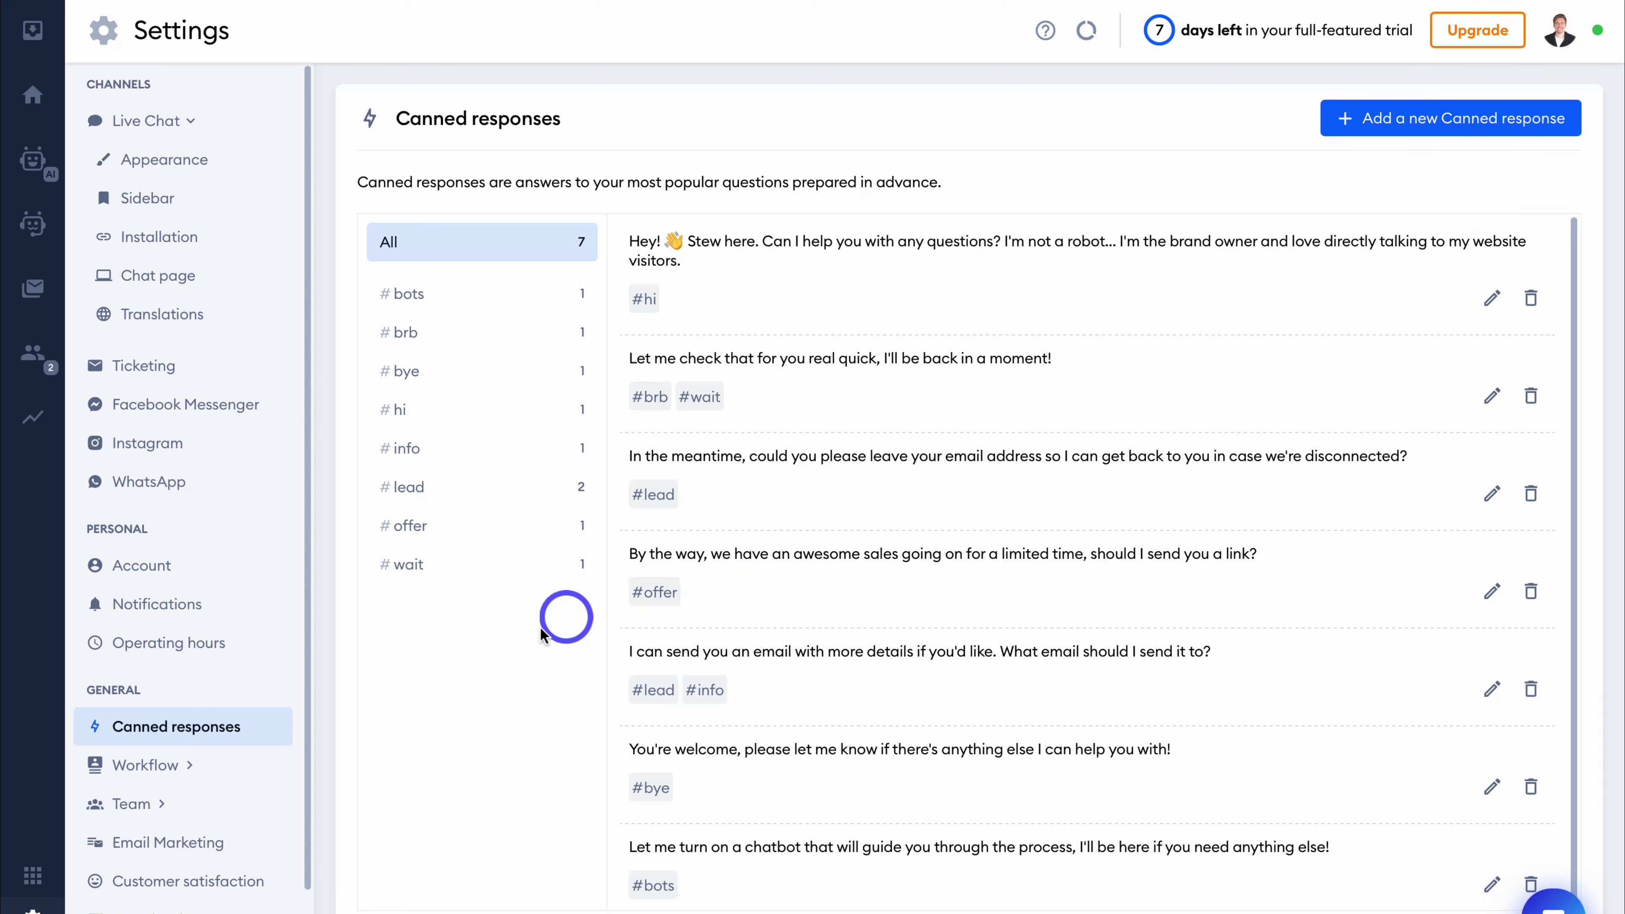
View the team's operators list in the settings
{"action": "left_click", "coordinate": [198, 818]}
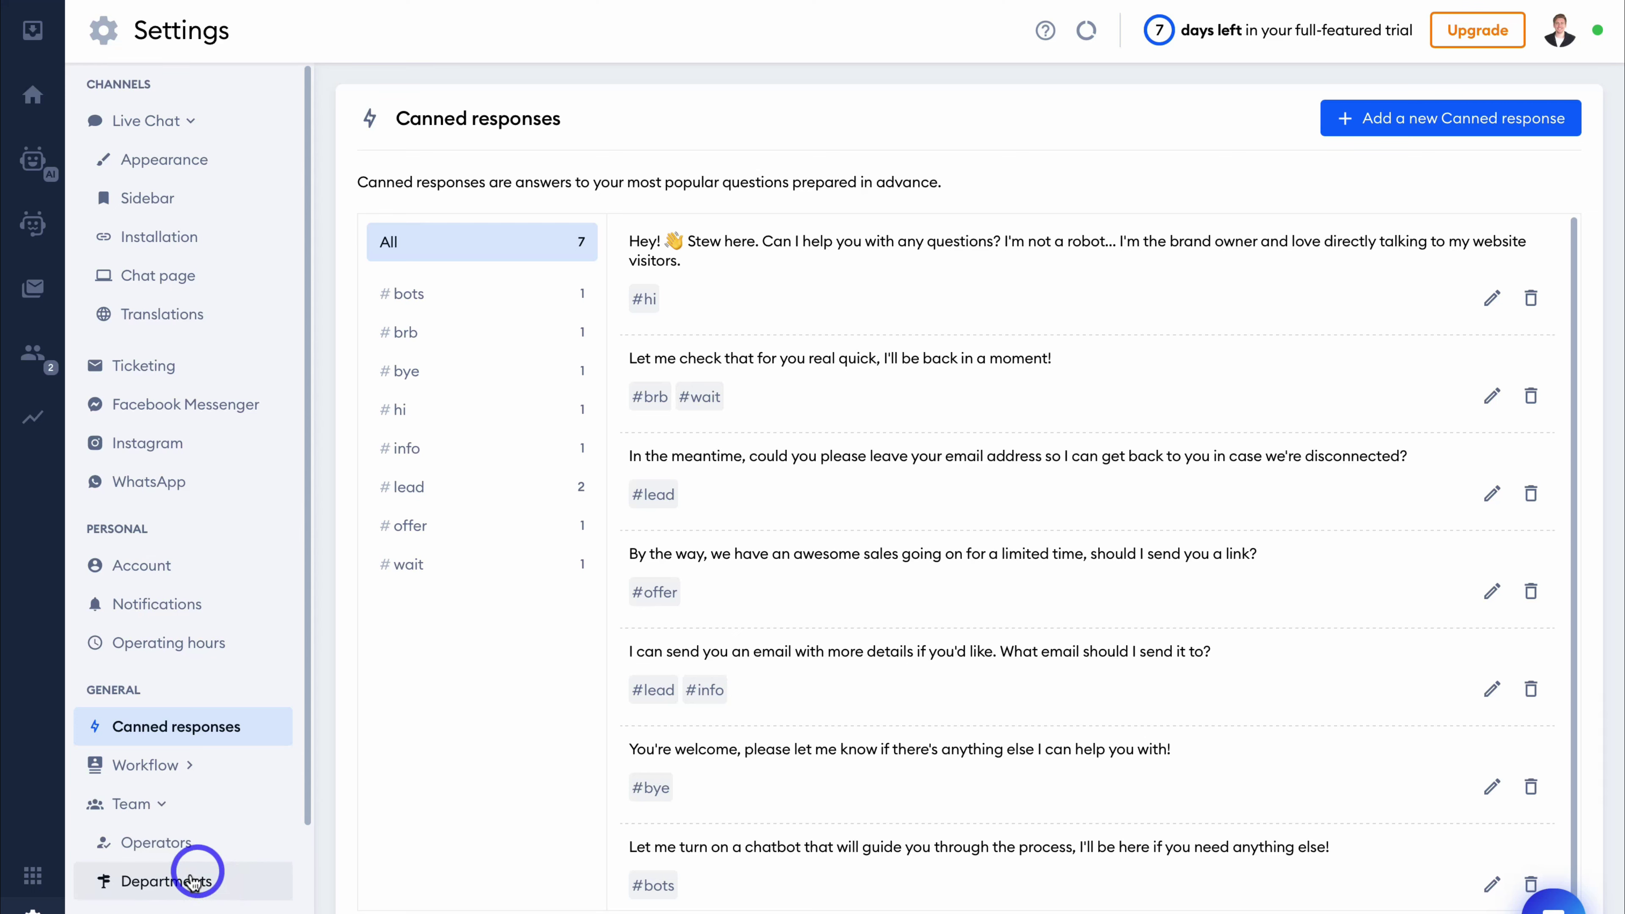
{"action": "left_click", "coordinate": [262, 853]}
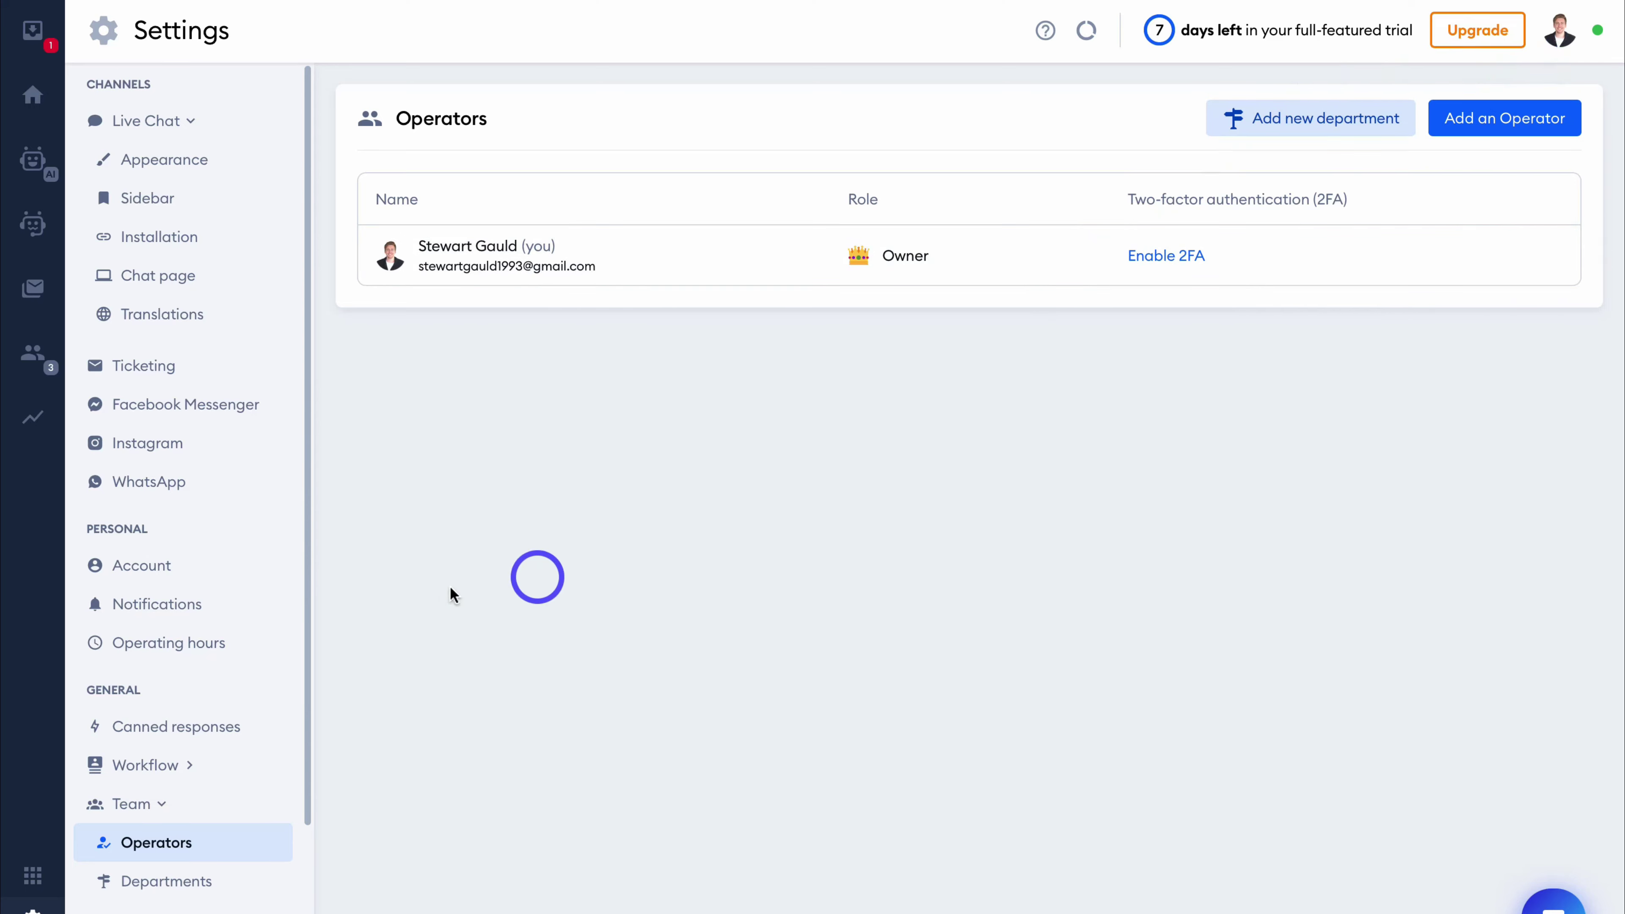
{"action": "left_click", "coordinate": [219, 608]}
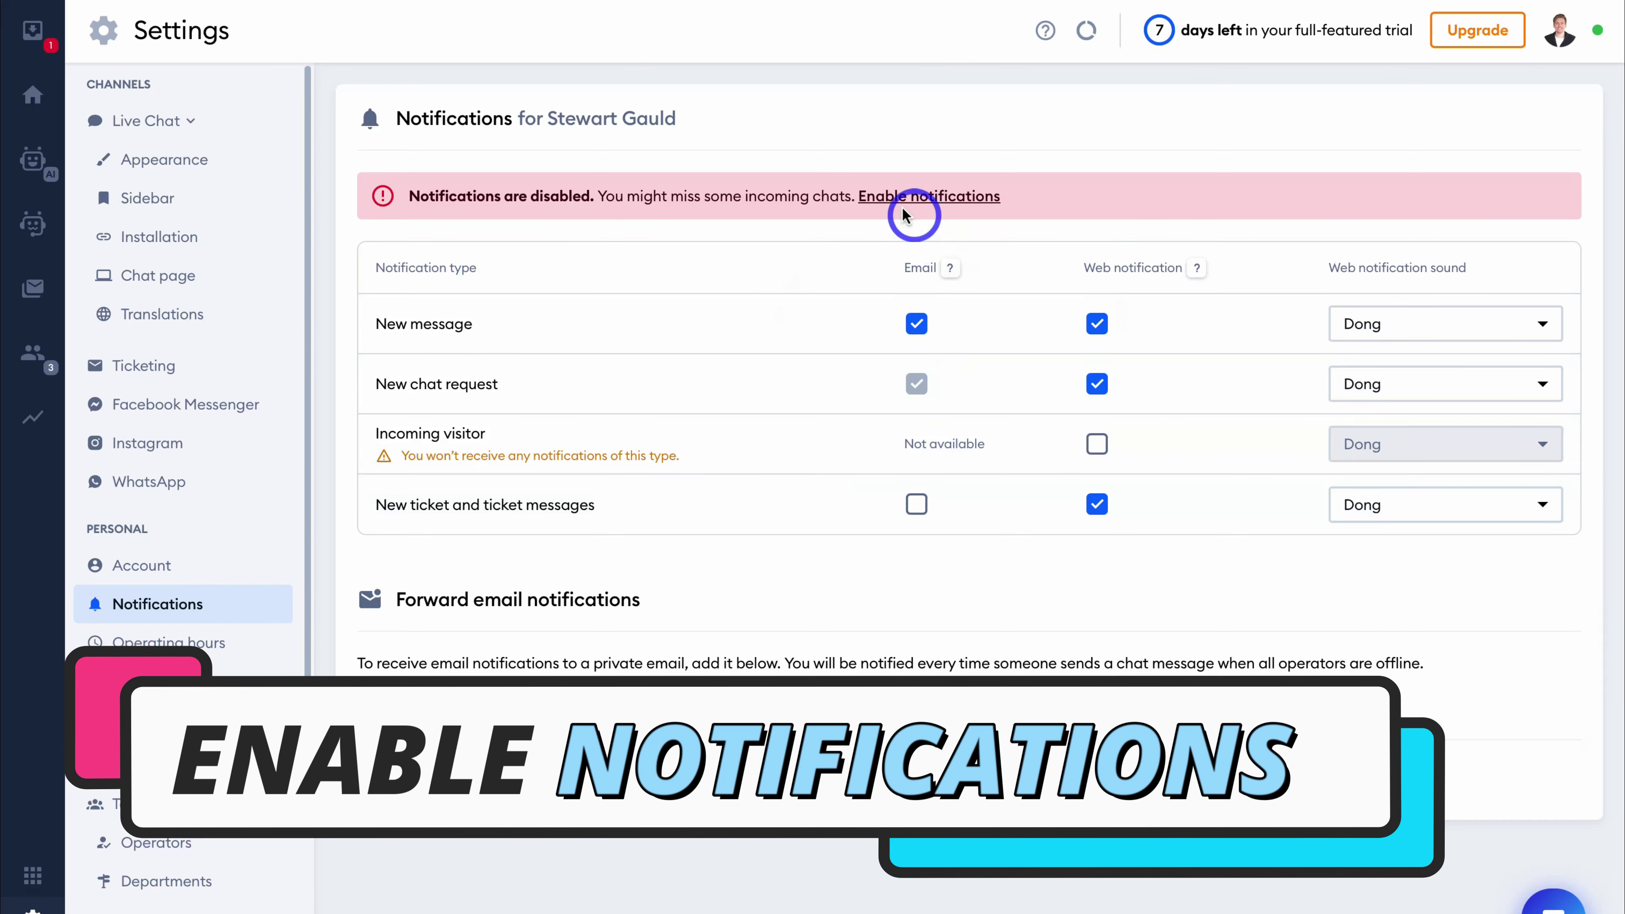
{"action": "left_click", "coordinate": [925, 199]}
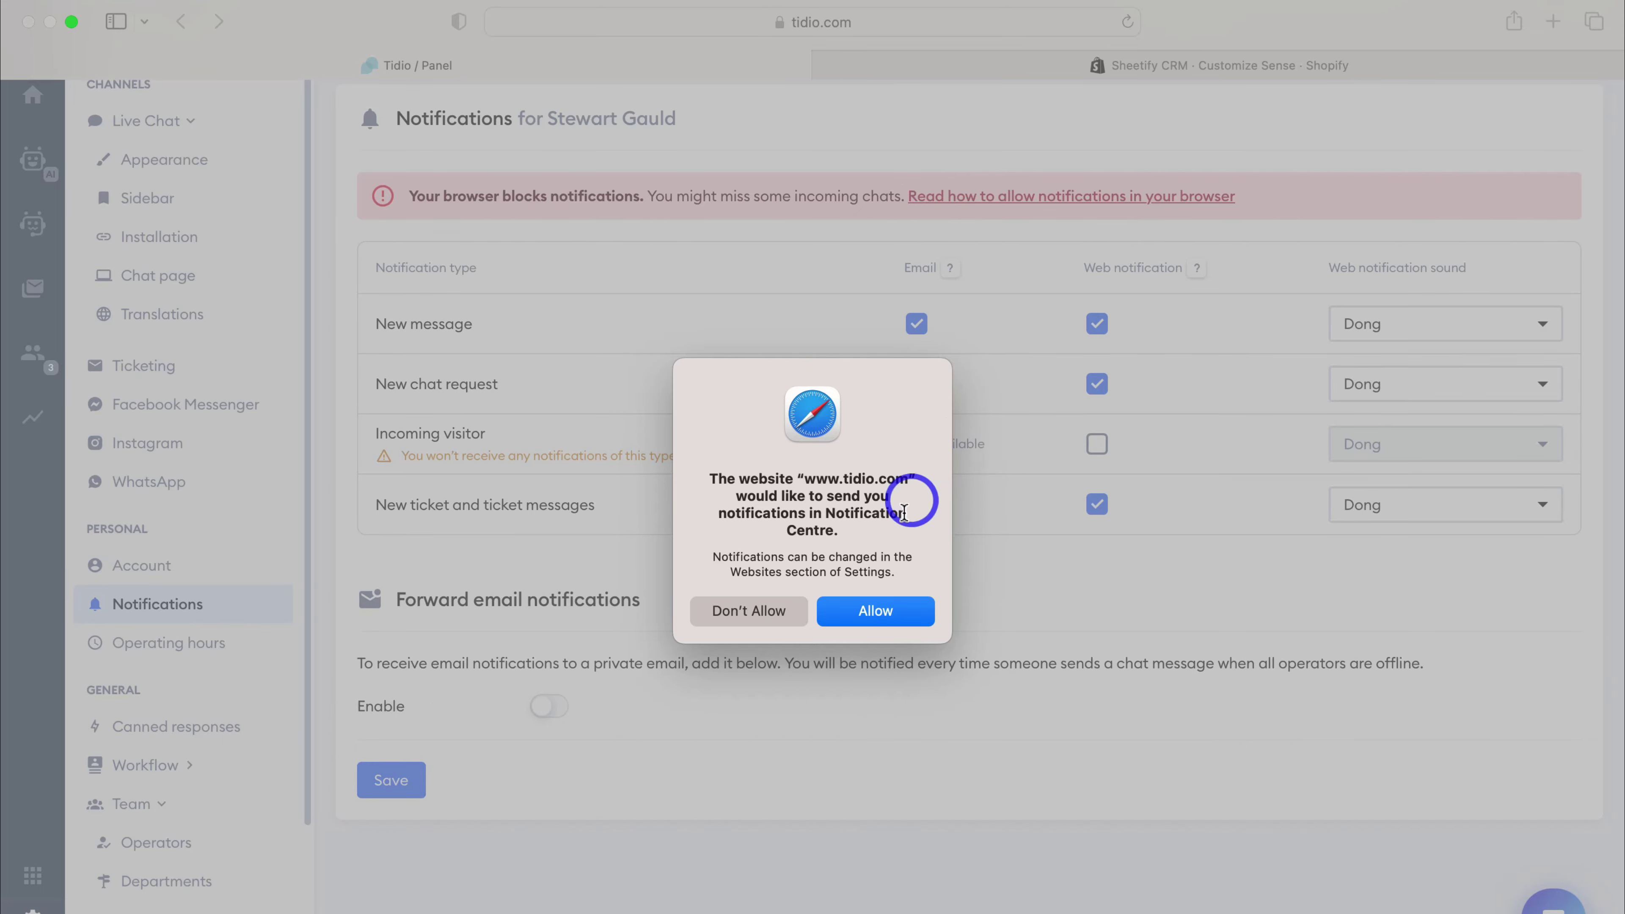
{"action": "left_click", "coordinate": [882, 611]}
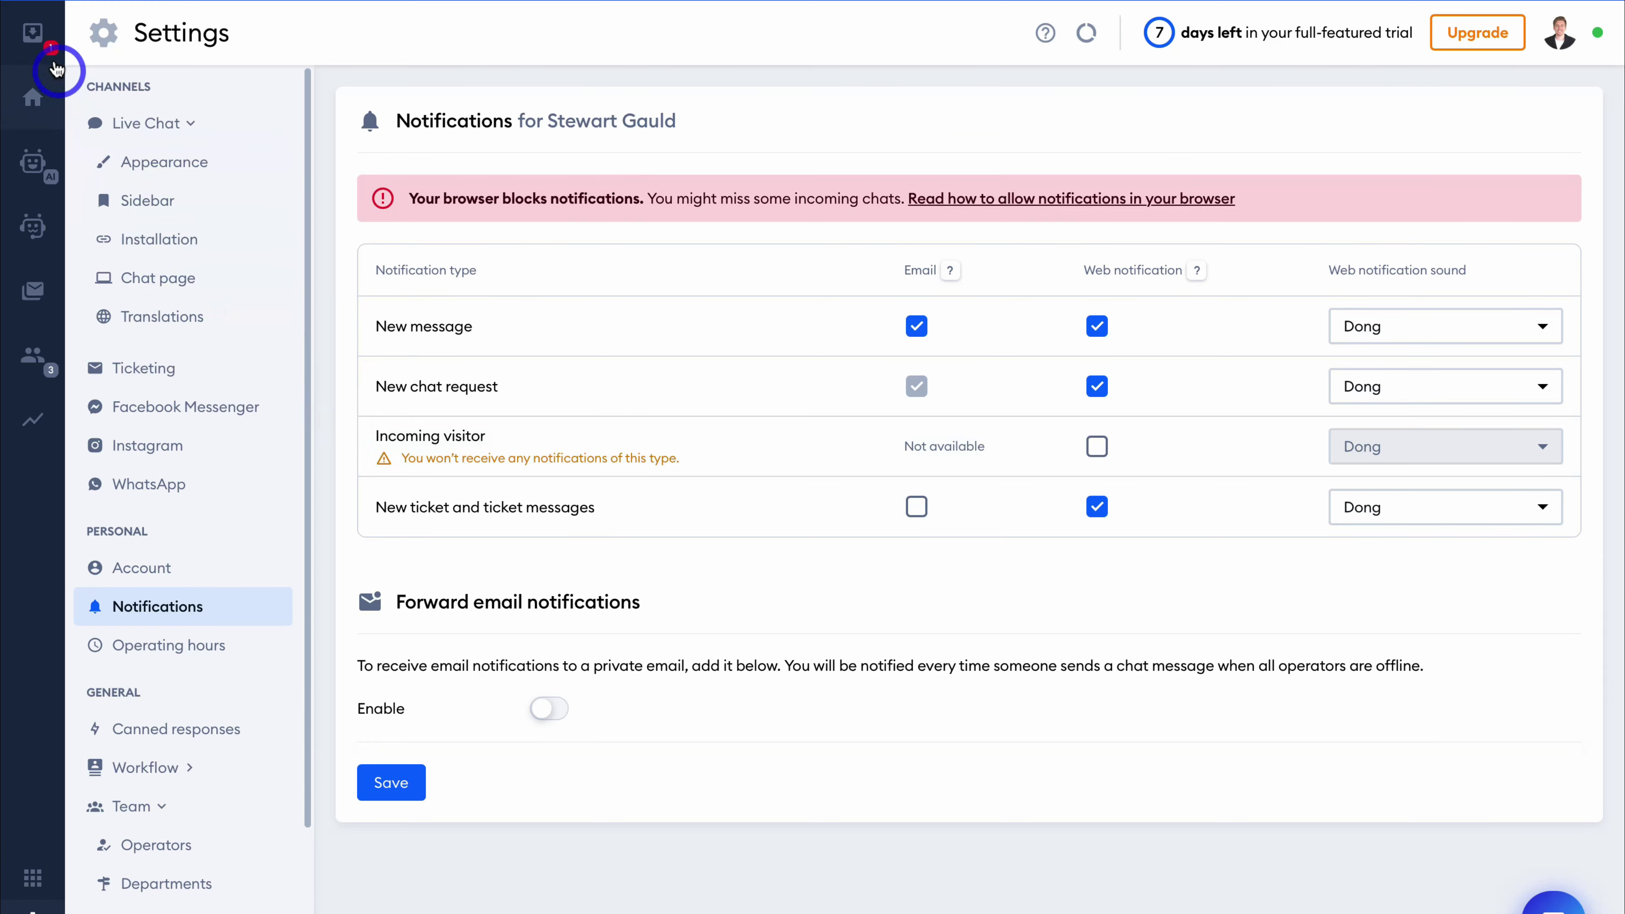
Open the visitor's unassigned live chat in the inbox and join the conversation
{"action": "left_click", "coordinate": [34, 38]}
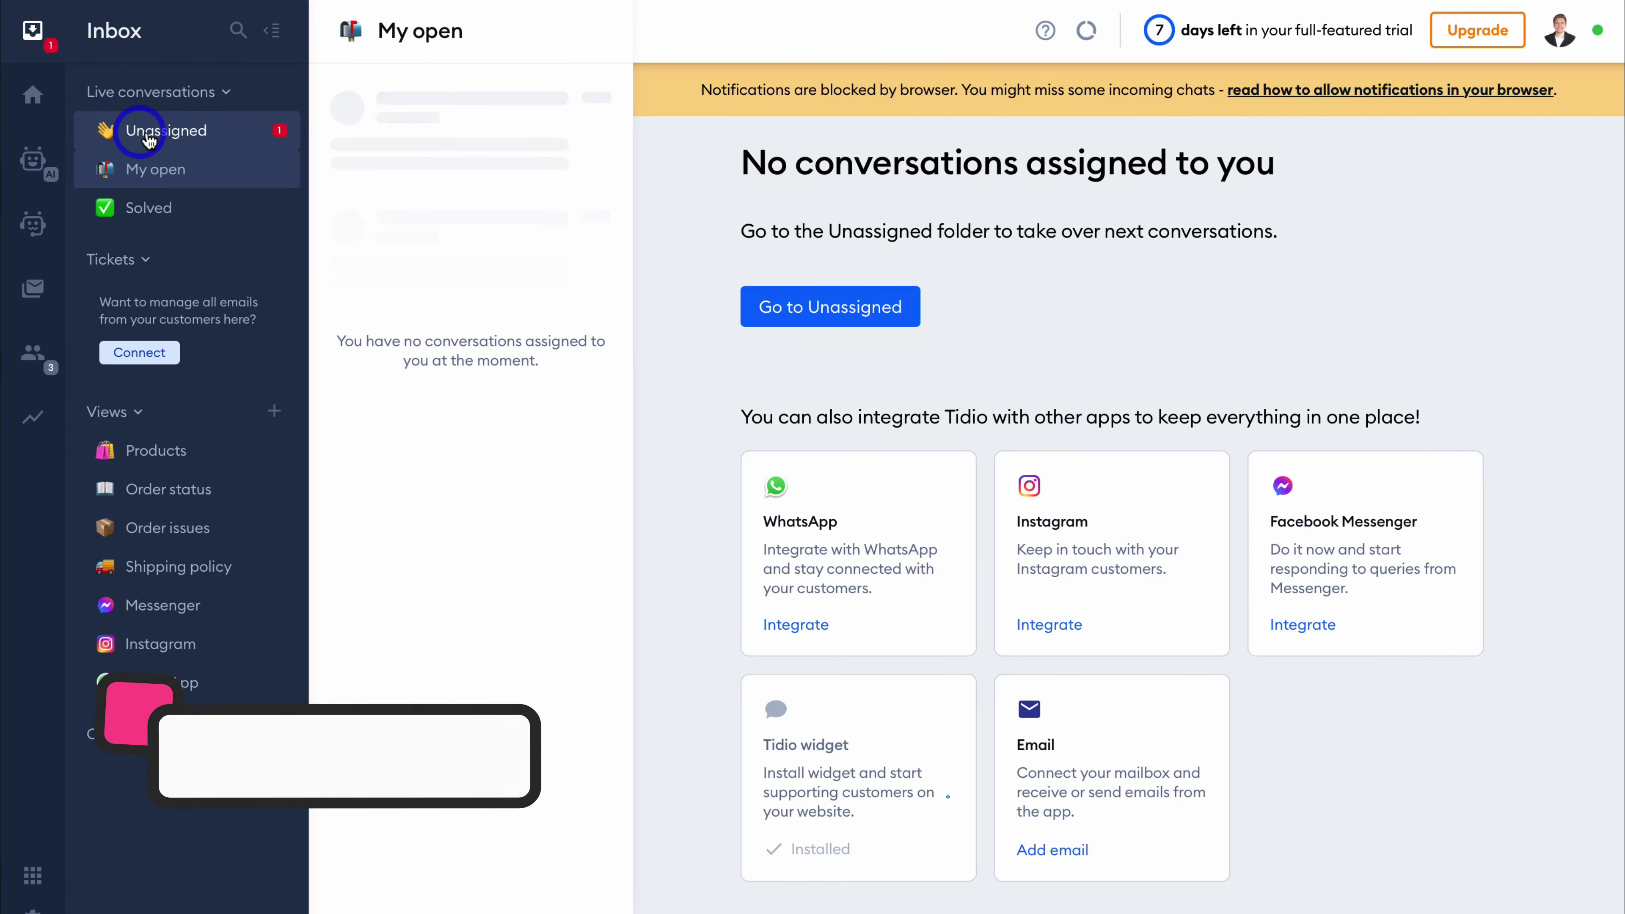
{"action": "left_click", "coordinate": [228, 141]}
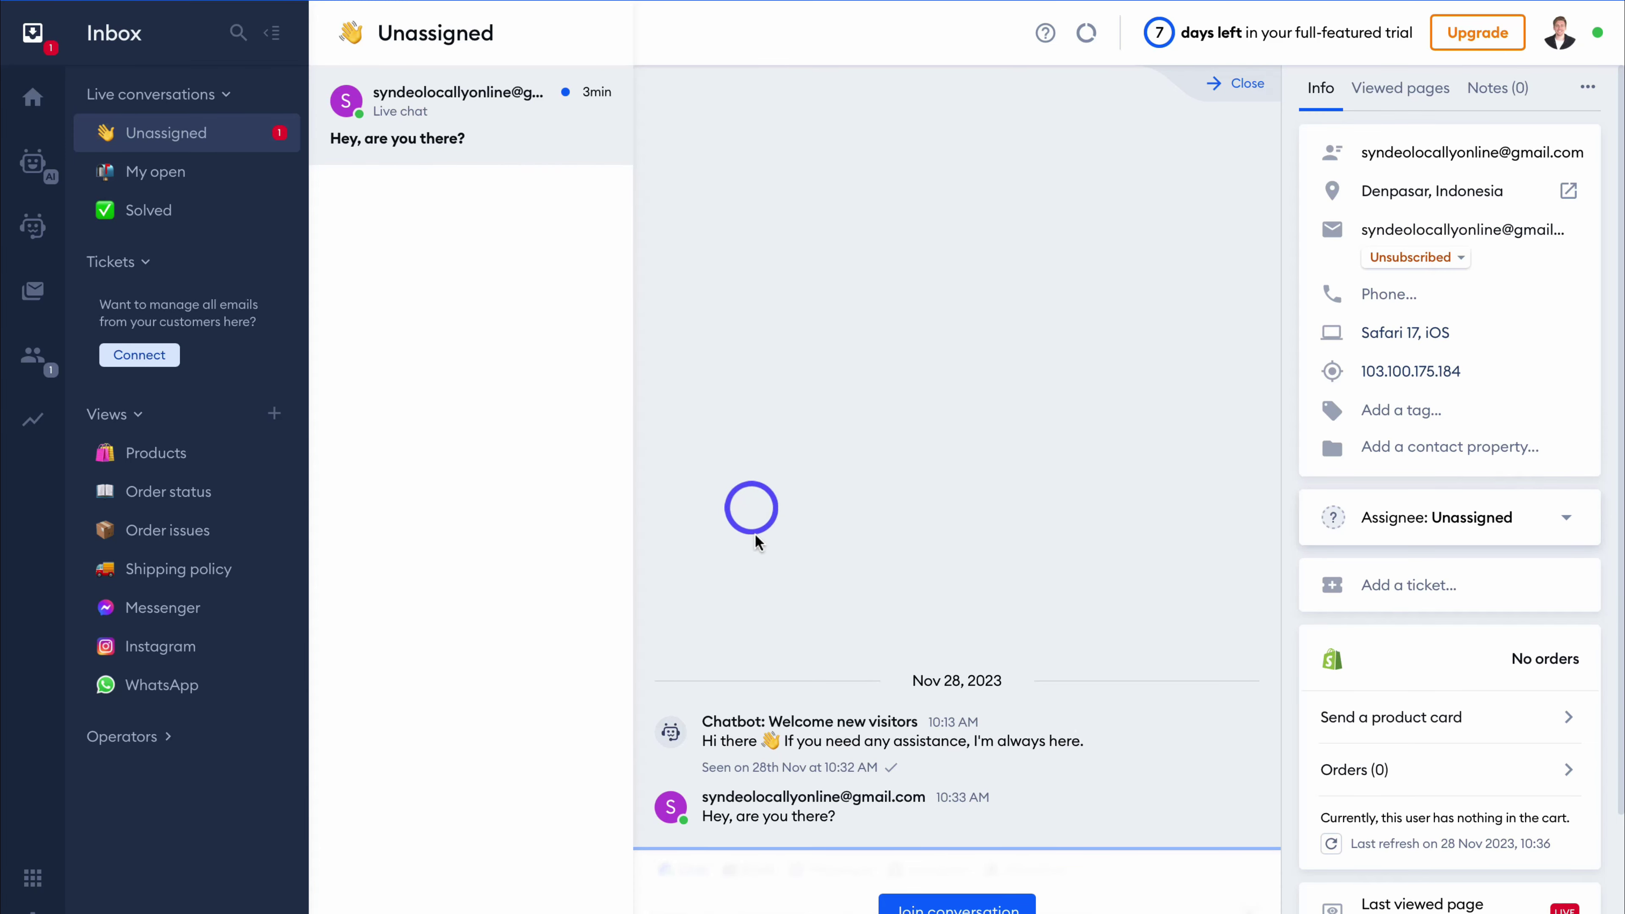
{"action": "left_click", "coordinate": [940, 810]}
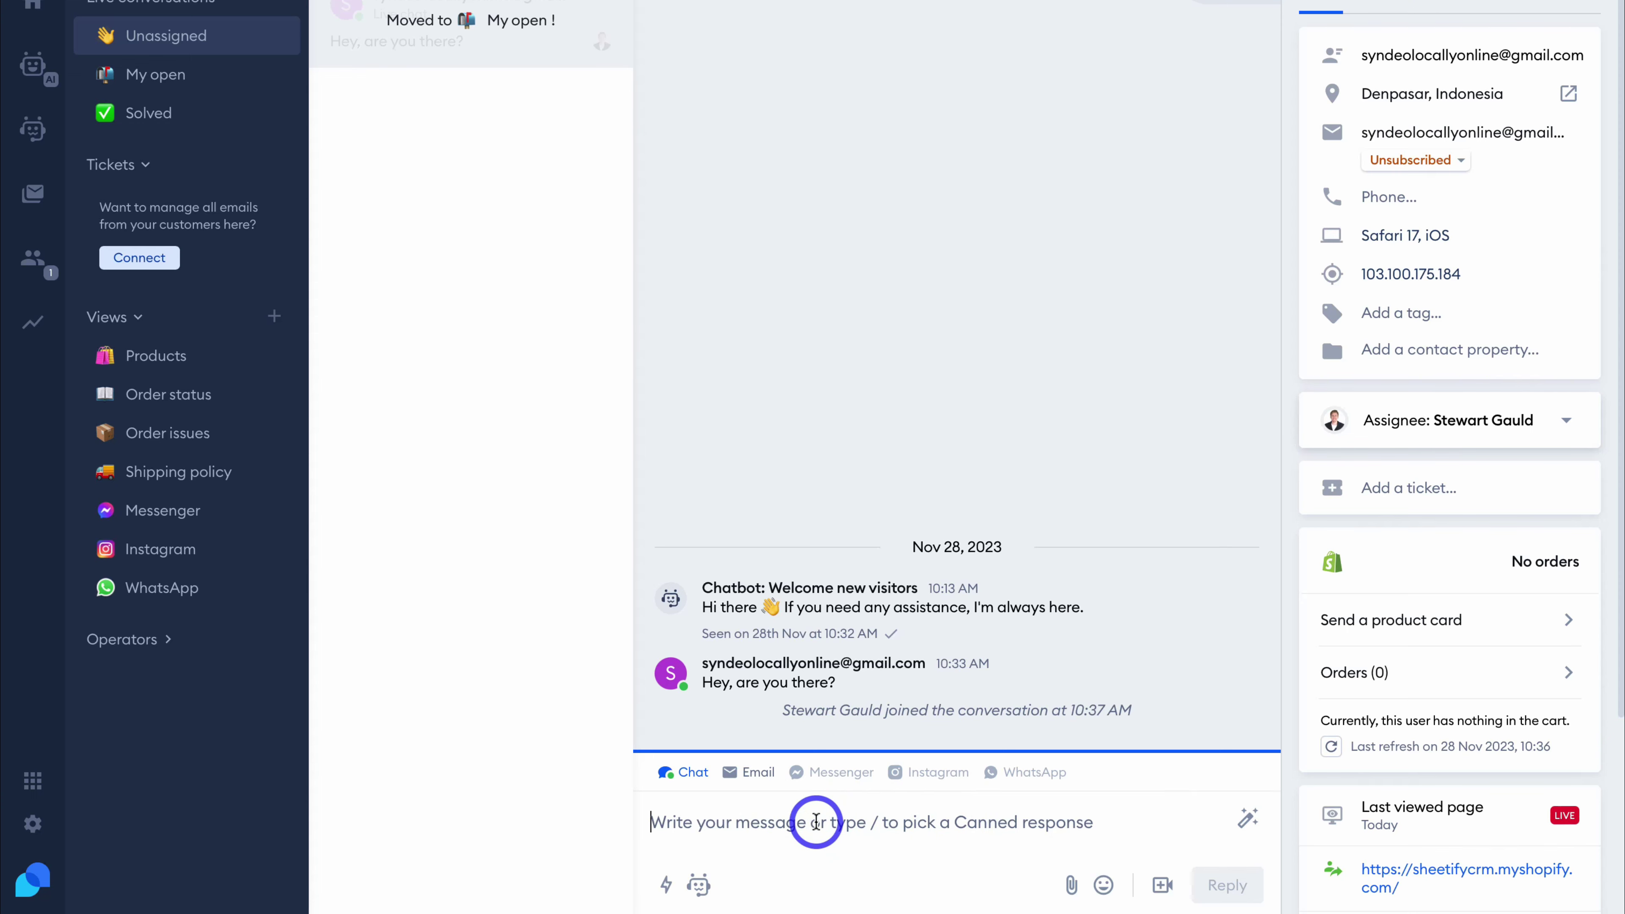
Reply to the visitor with the canned greeting that begins with "Hey!" and introduces the brand owner
{"action": "type", "text": "/"}
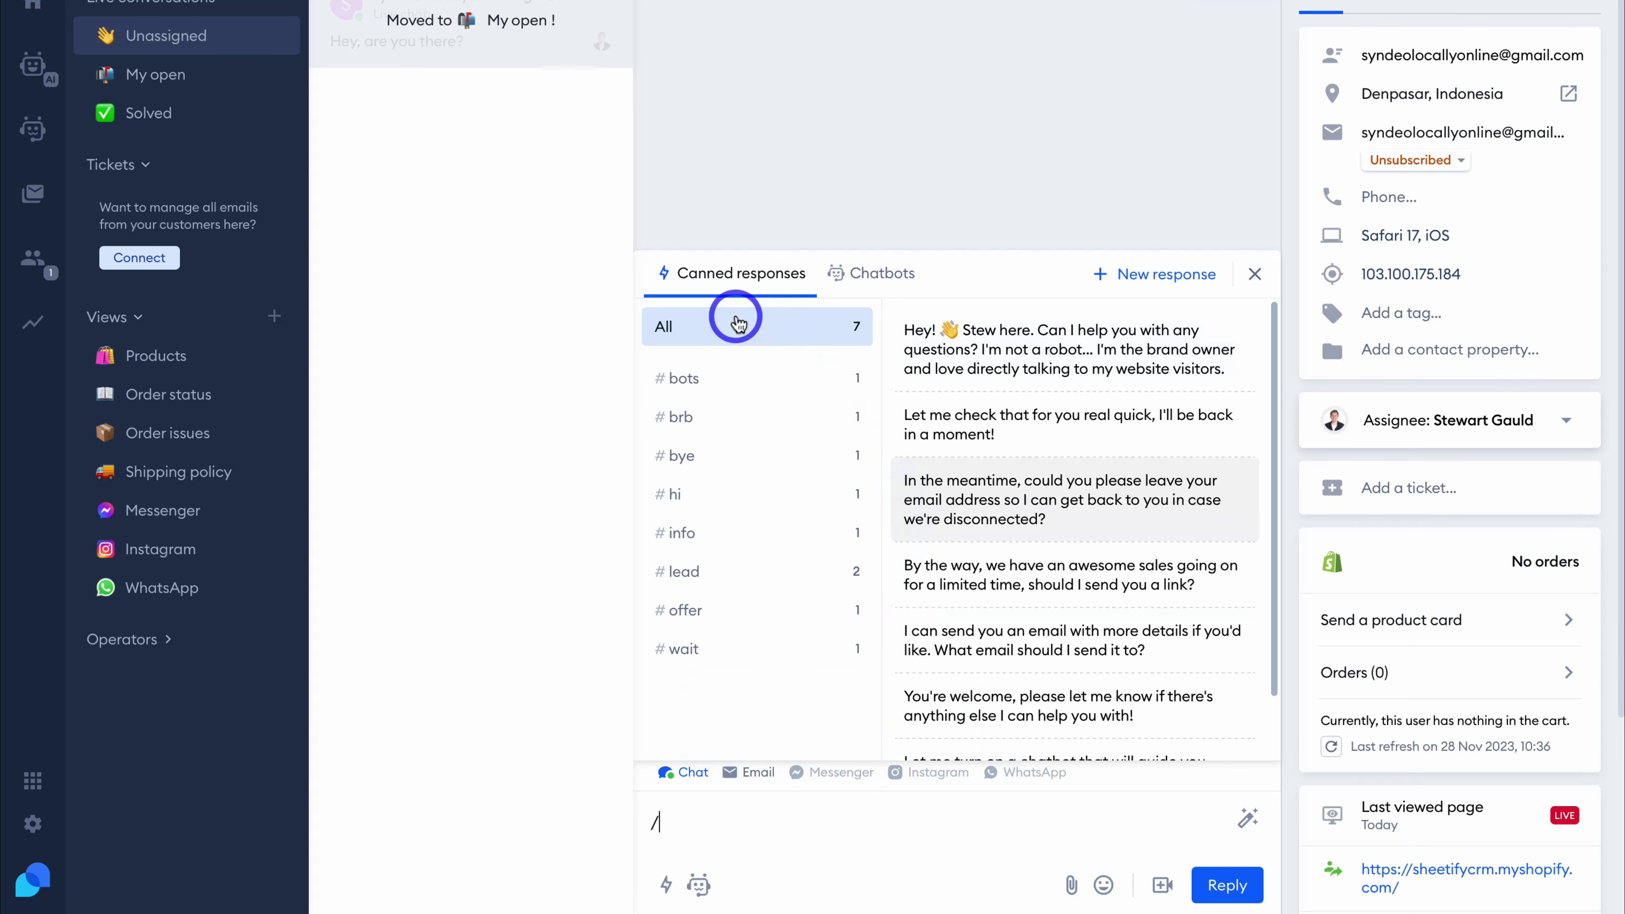
{"action": "left_click", "coordinate": [1075, 360]}
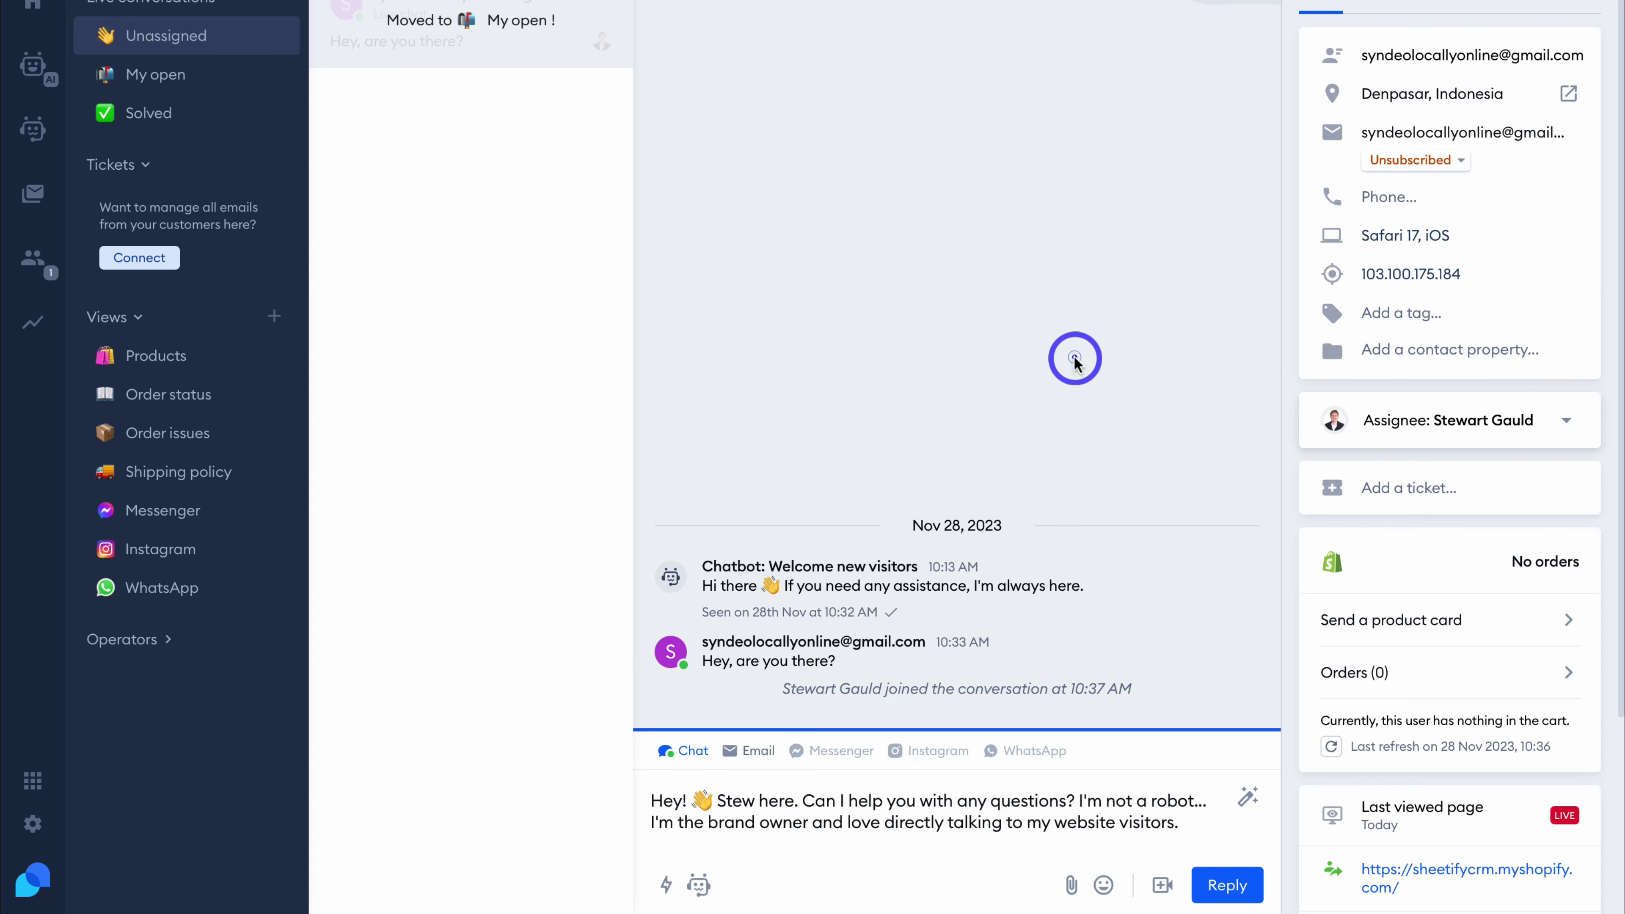
{"action": "left_click", "coordinate": [1226, 884]}
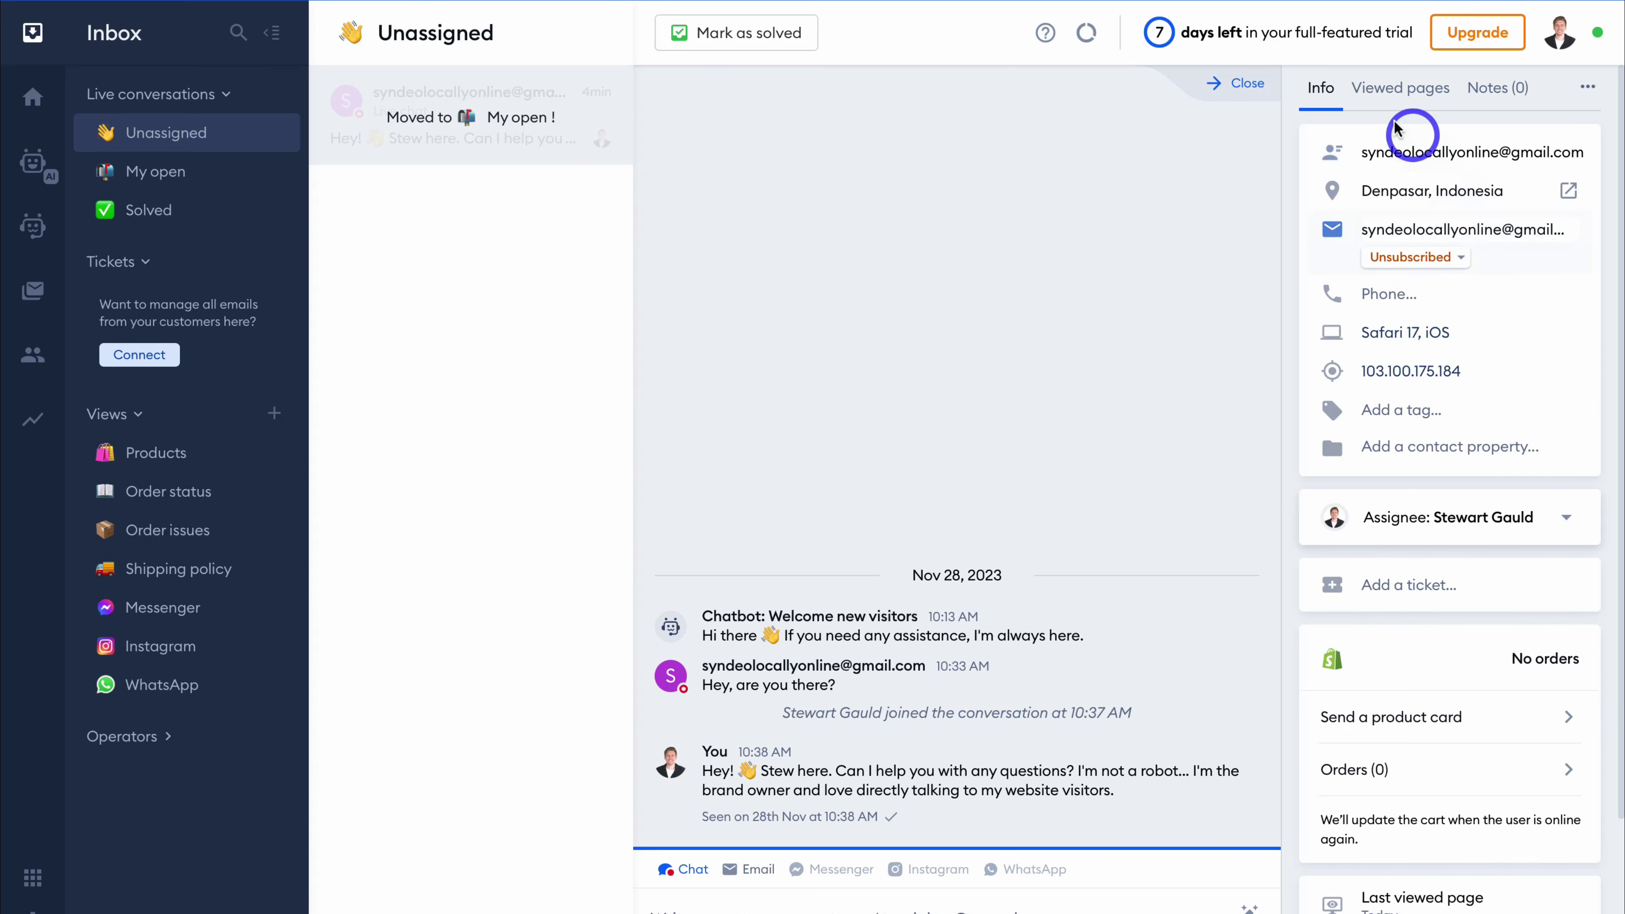
Check the visitor's viewed pages and notes beside the conversation
{"action": "left_click", "coordinate": [1382, 96]}
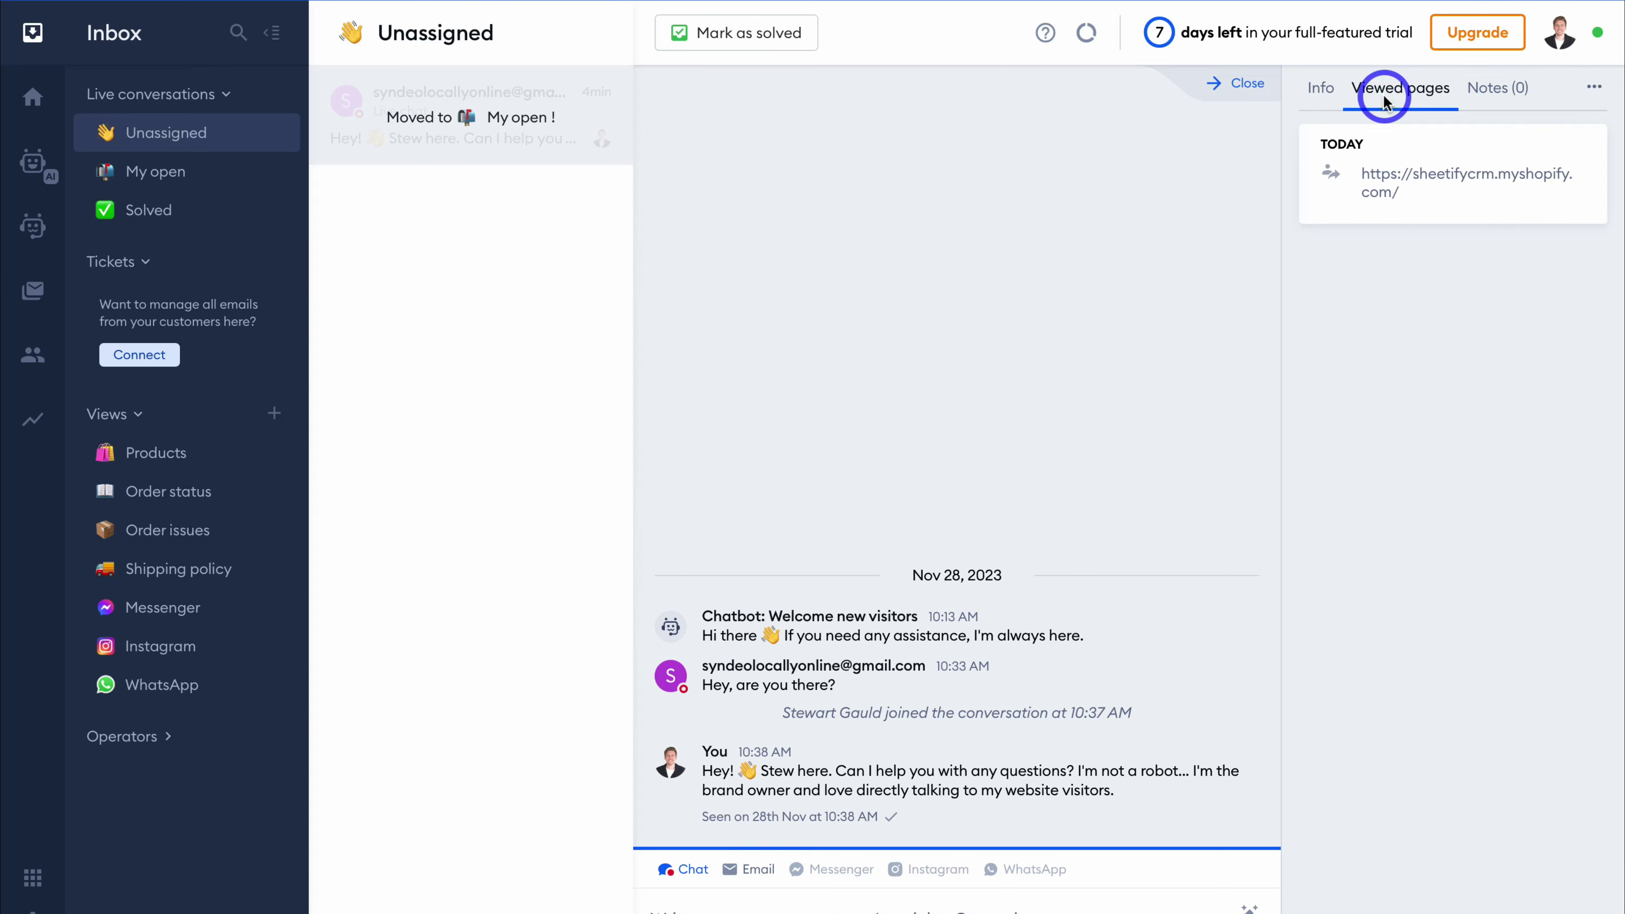
{"action": "left_click", "coordinate": [1499, 99]}
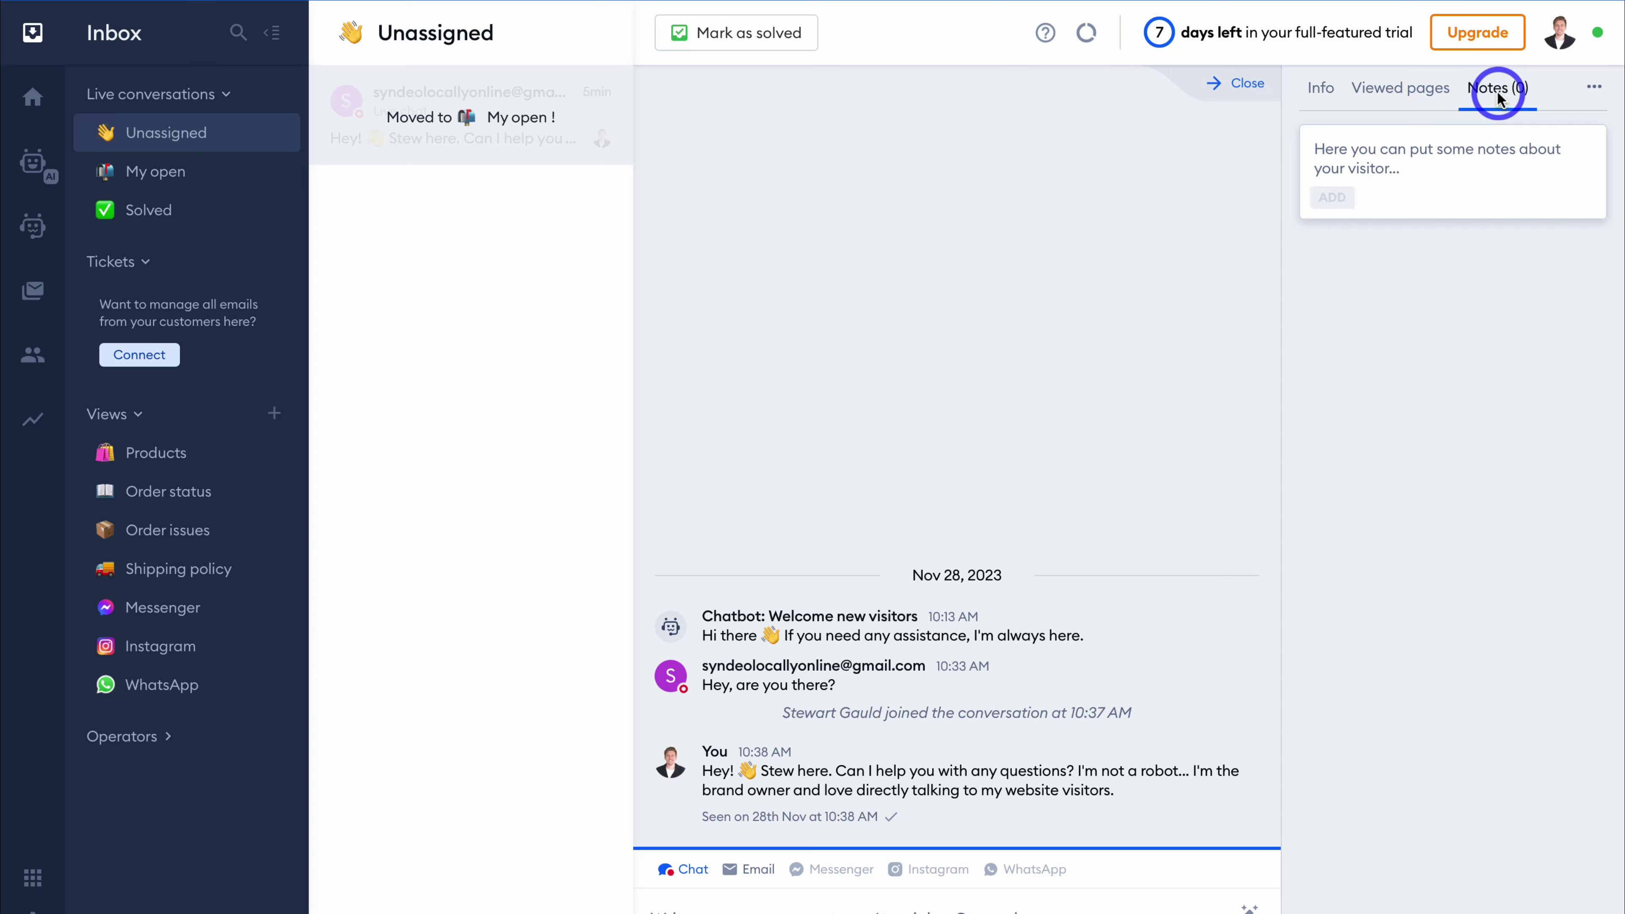
Send the visitor the Shopify product card for Task Tracker for Small Businesses
{"action": "left_click", "coordinate": [1321, 90]}
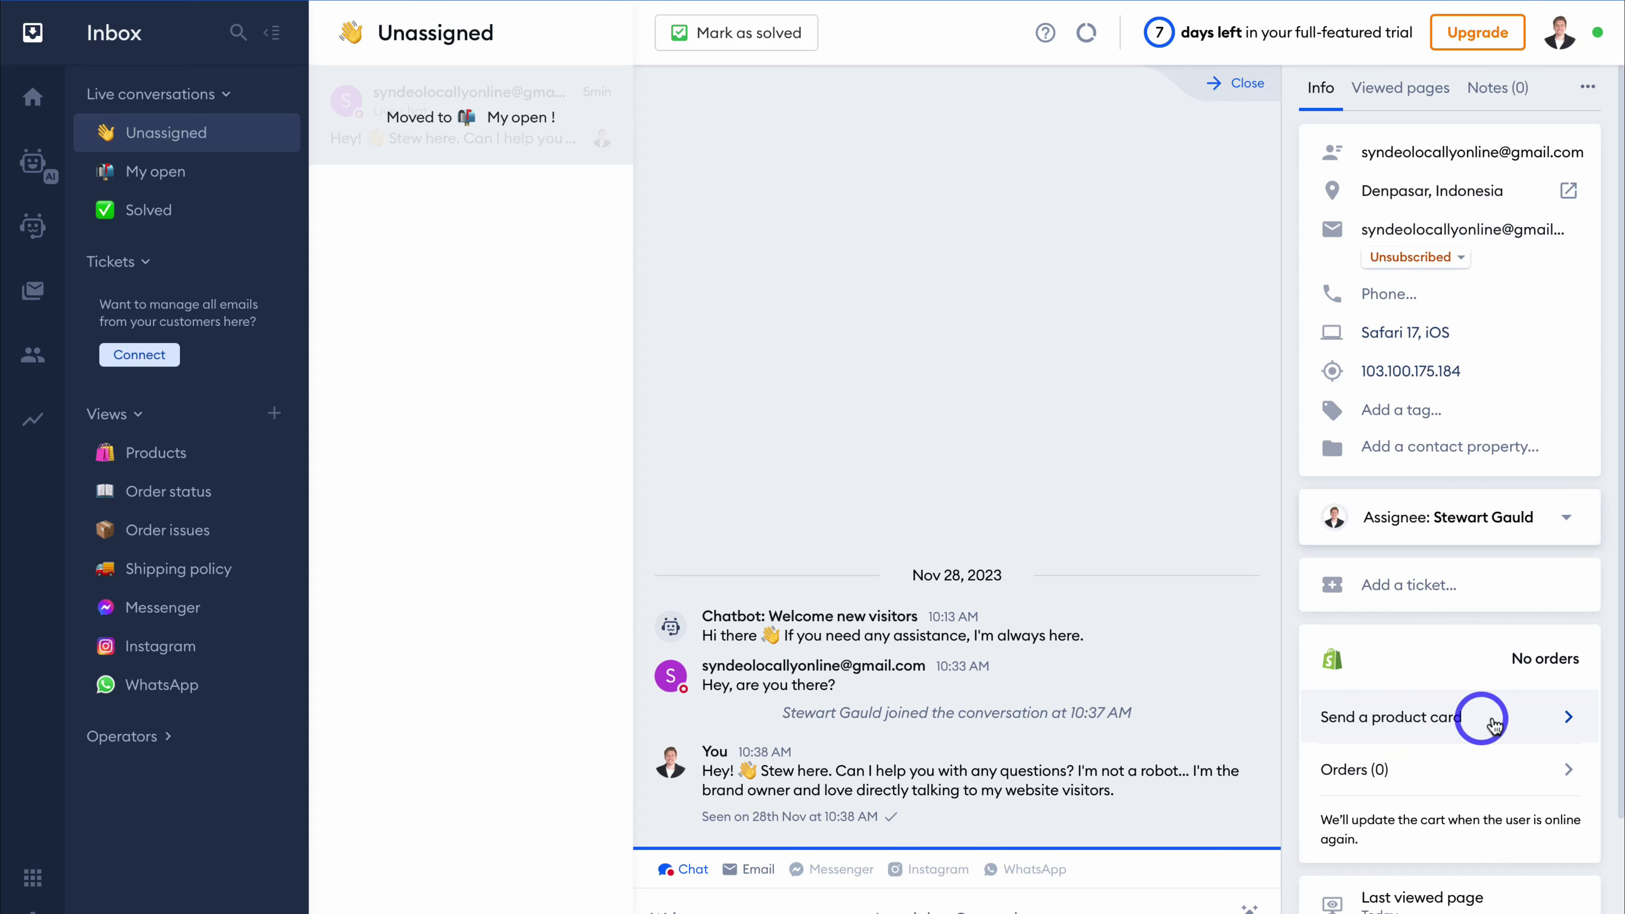
{"action": "left_click", "coordinate": [1498, 718]}
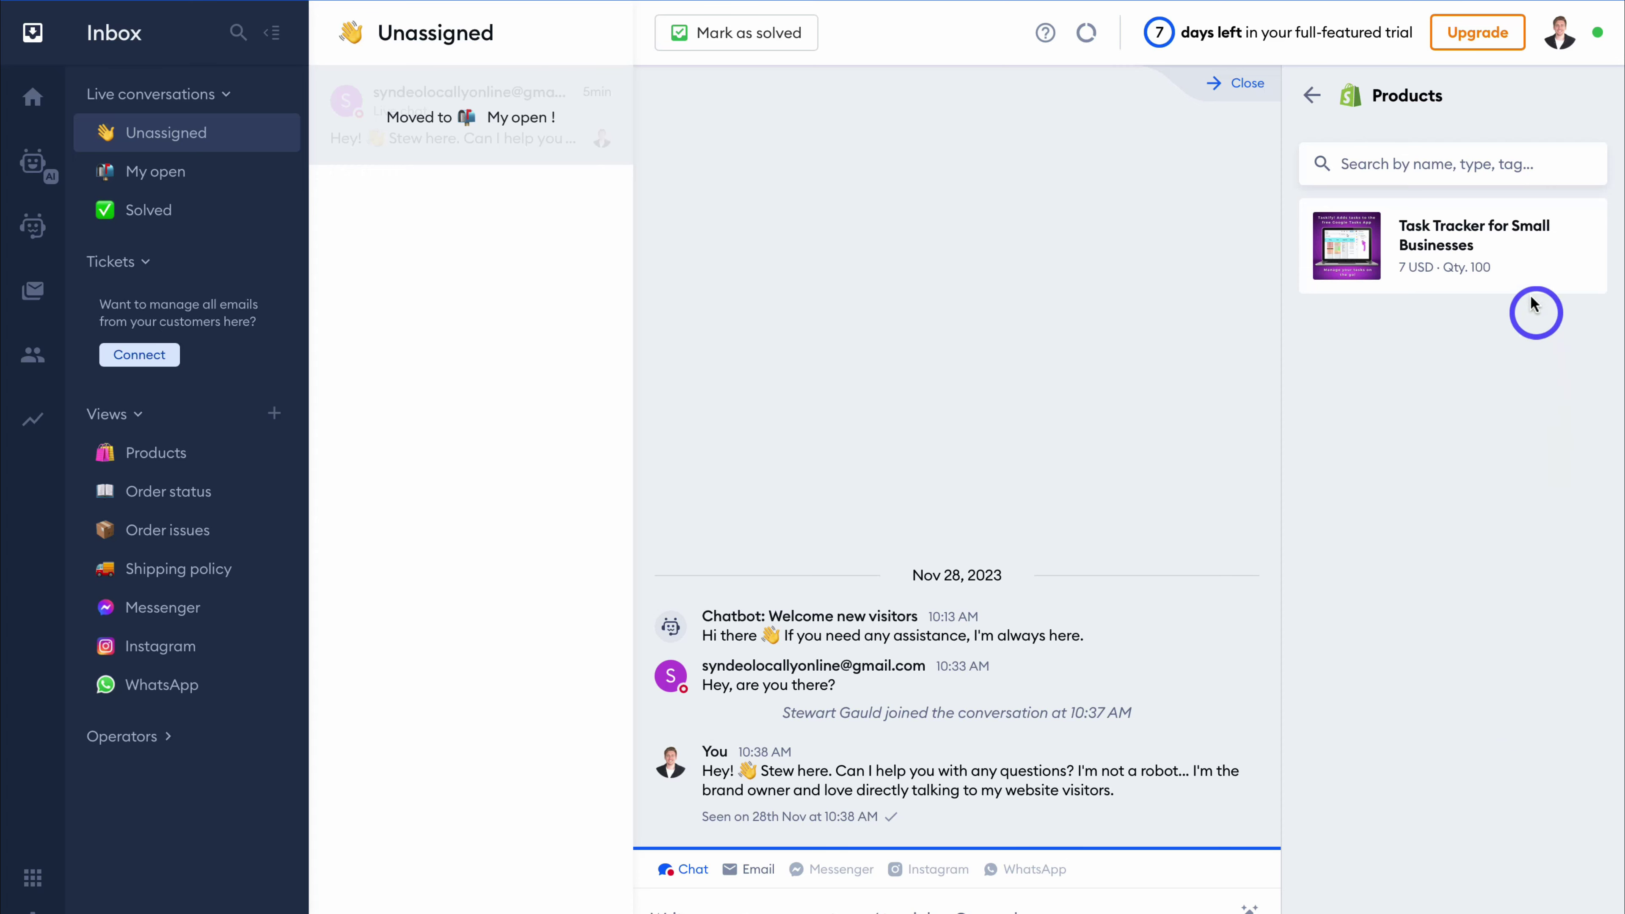
{"action": "left_click", "coordinate": [1516, 264]}
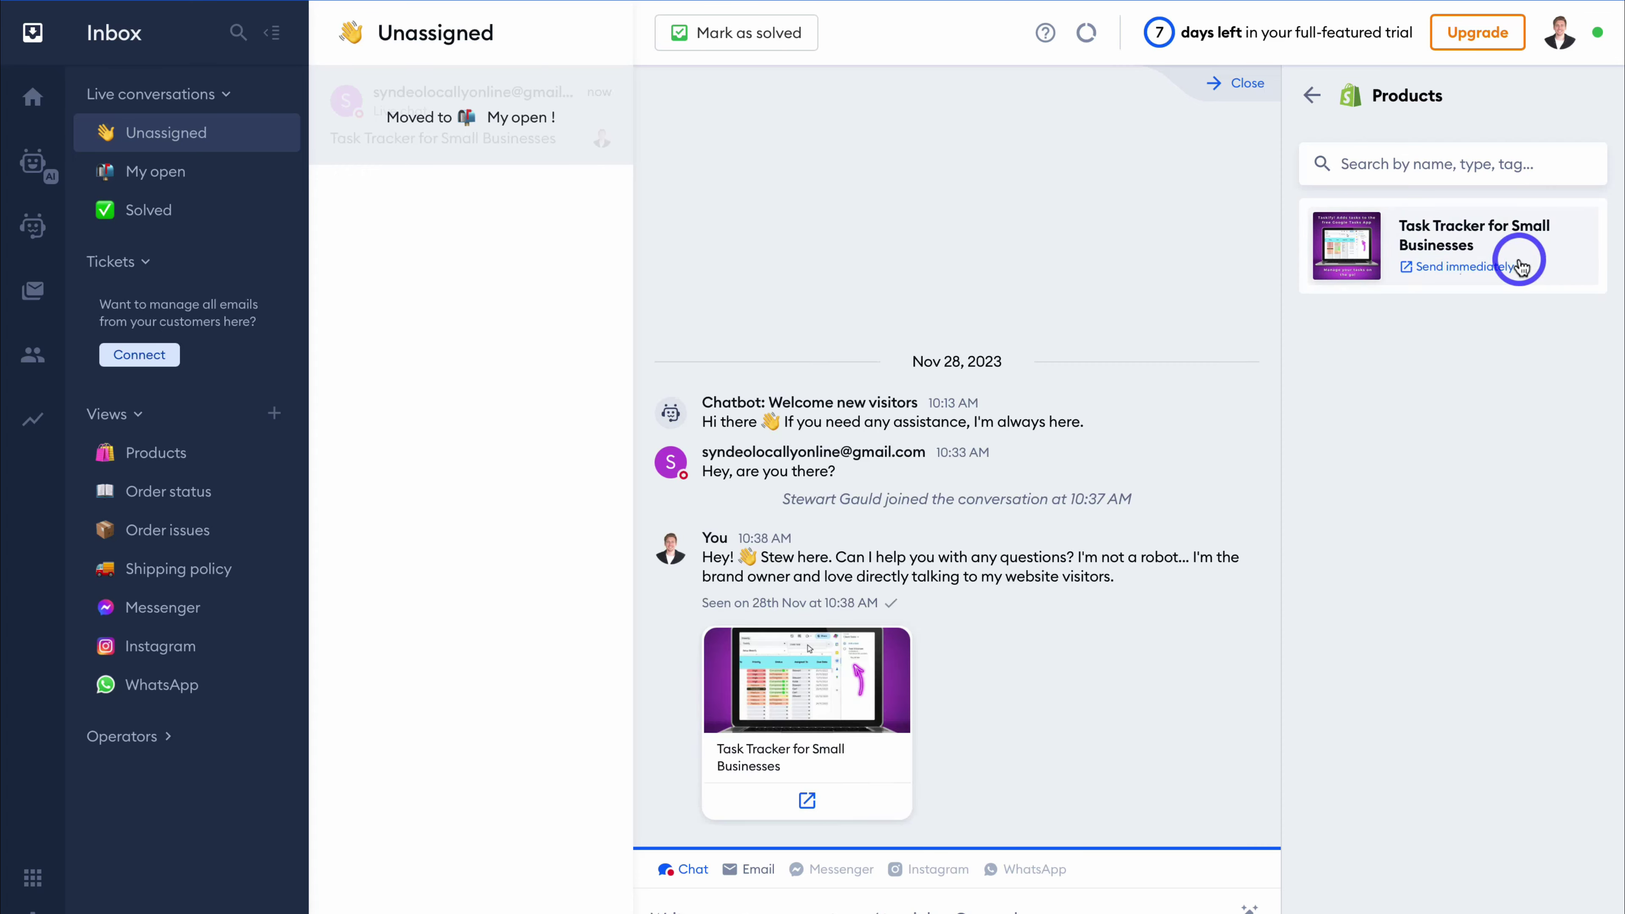
Return to the visitor's contact details beside the conversation and review the information there
{"action": "left_click", "coordinate": [1310, 96]}
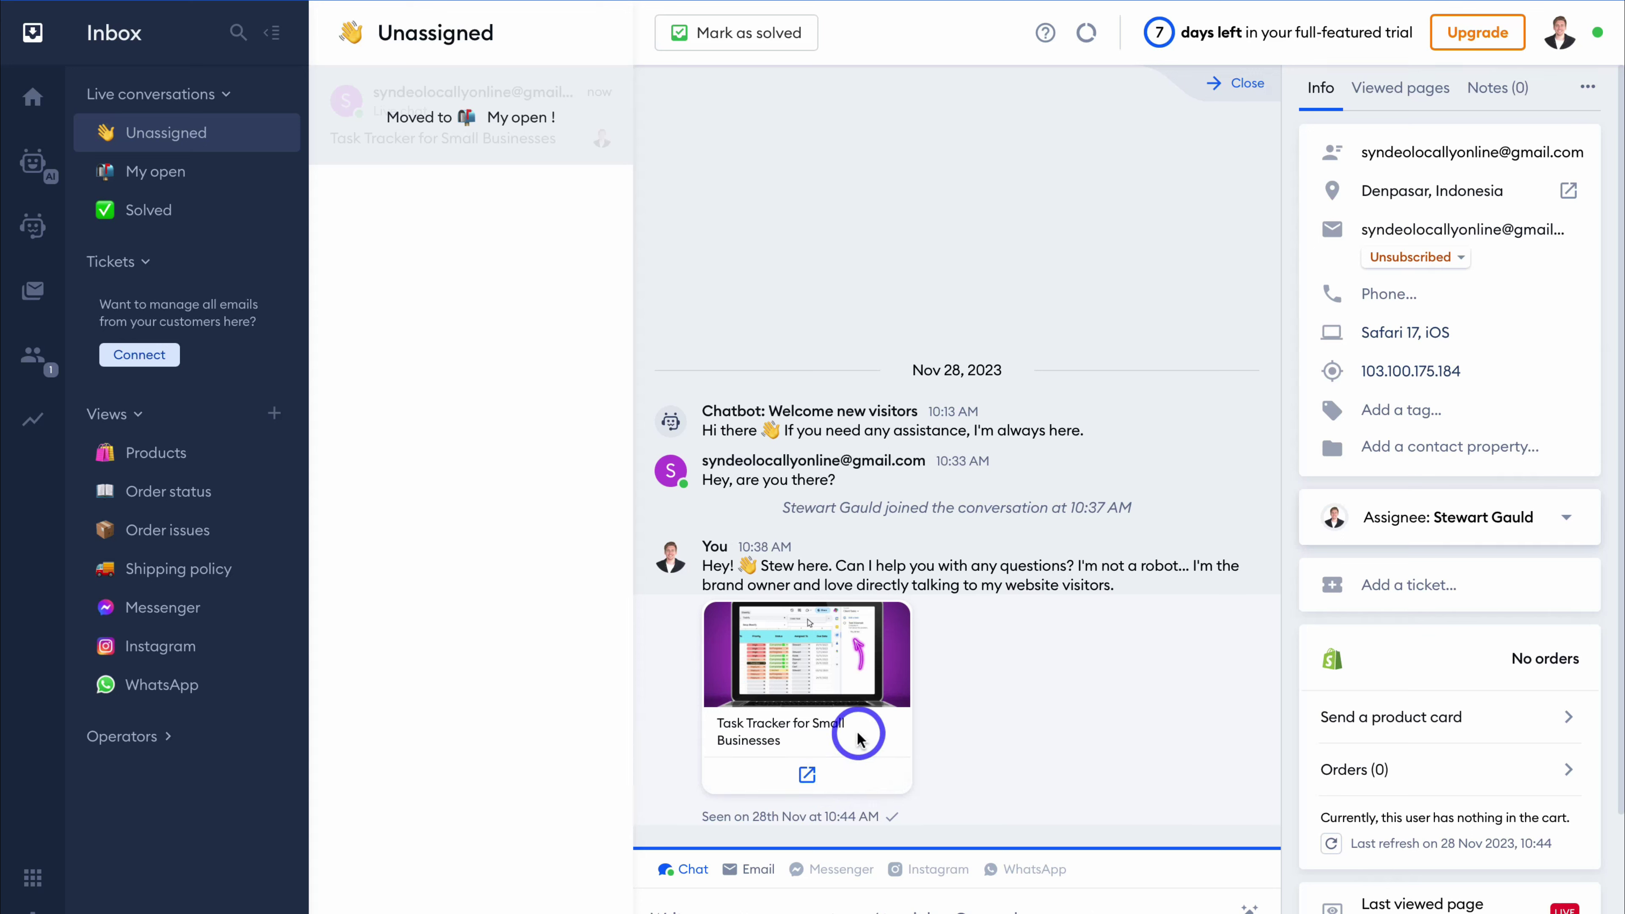
{"action": "scroll", "coordinate": [1411, 755], "scroll_direction": "down", "scroll_amount": 4}
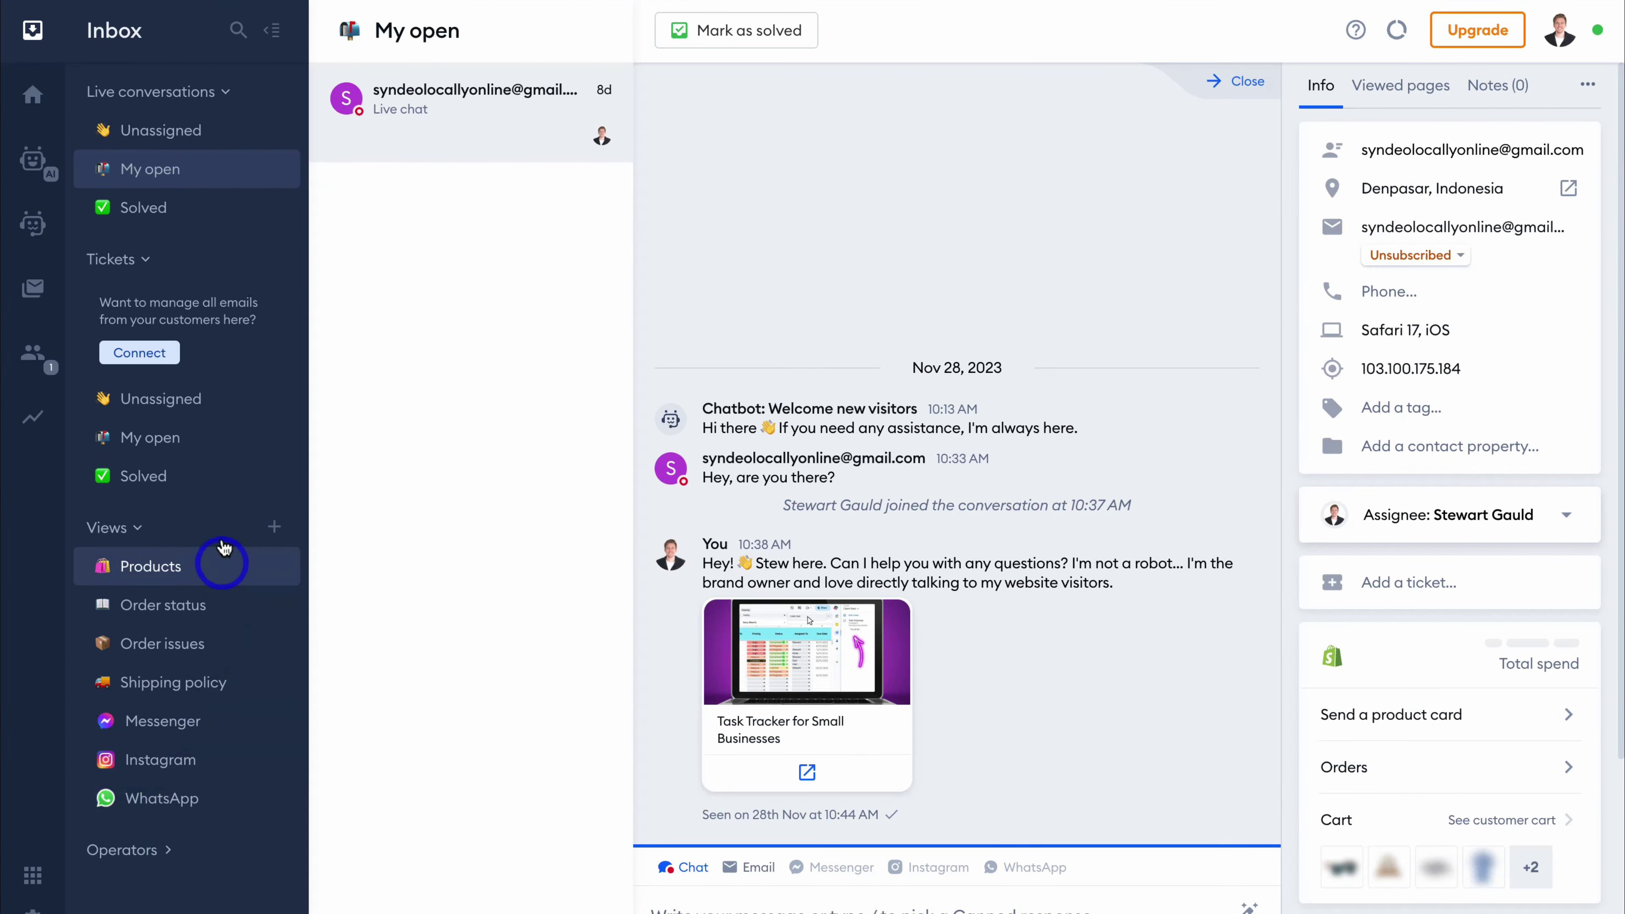
Start using the Lyro AI chatbot and accept the Tidio AI sector restrictions
{"action": "left_click", "coordinate": [32, 159]}
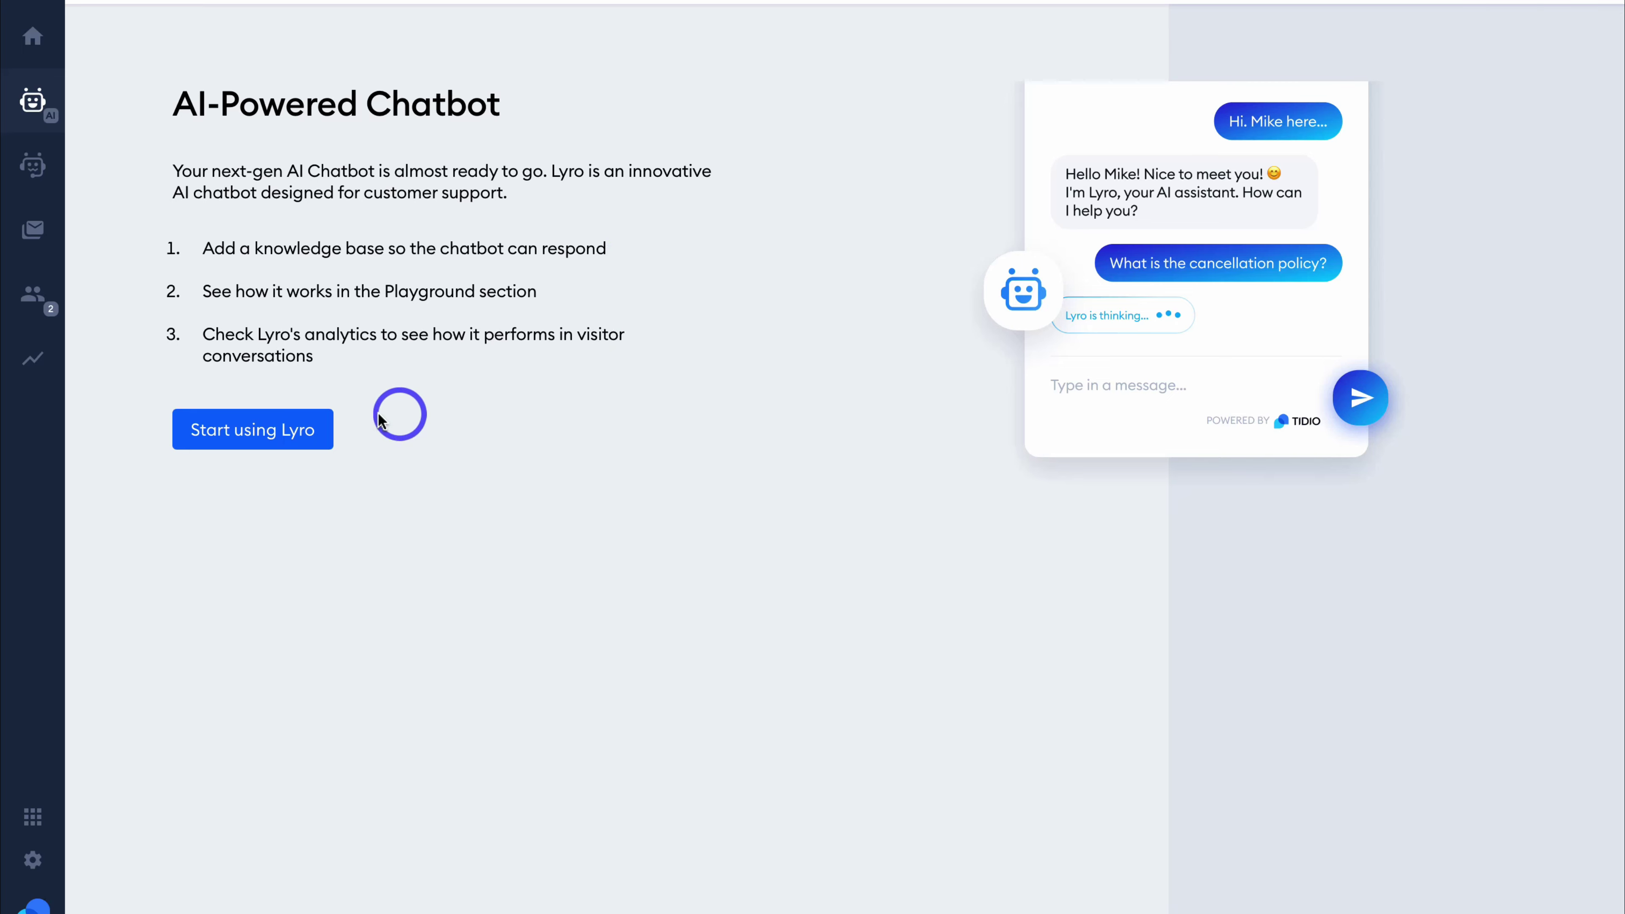
{"action": "left_click", "coordinate": [207, 438]}
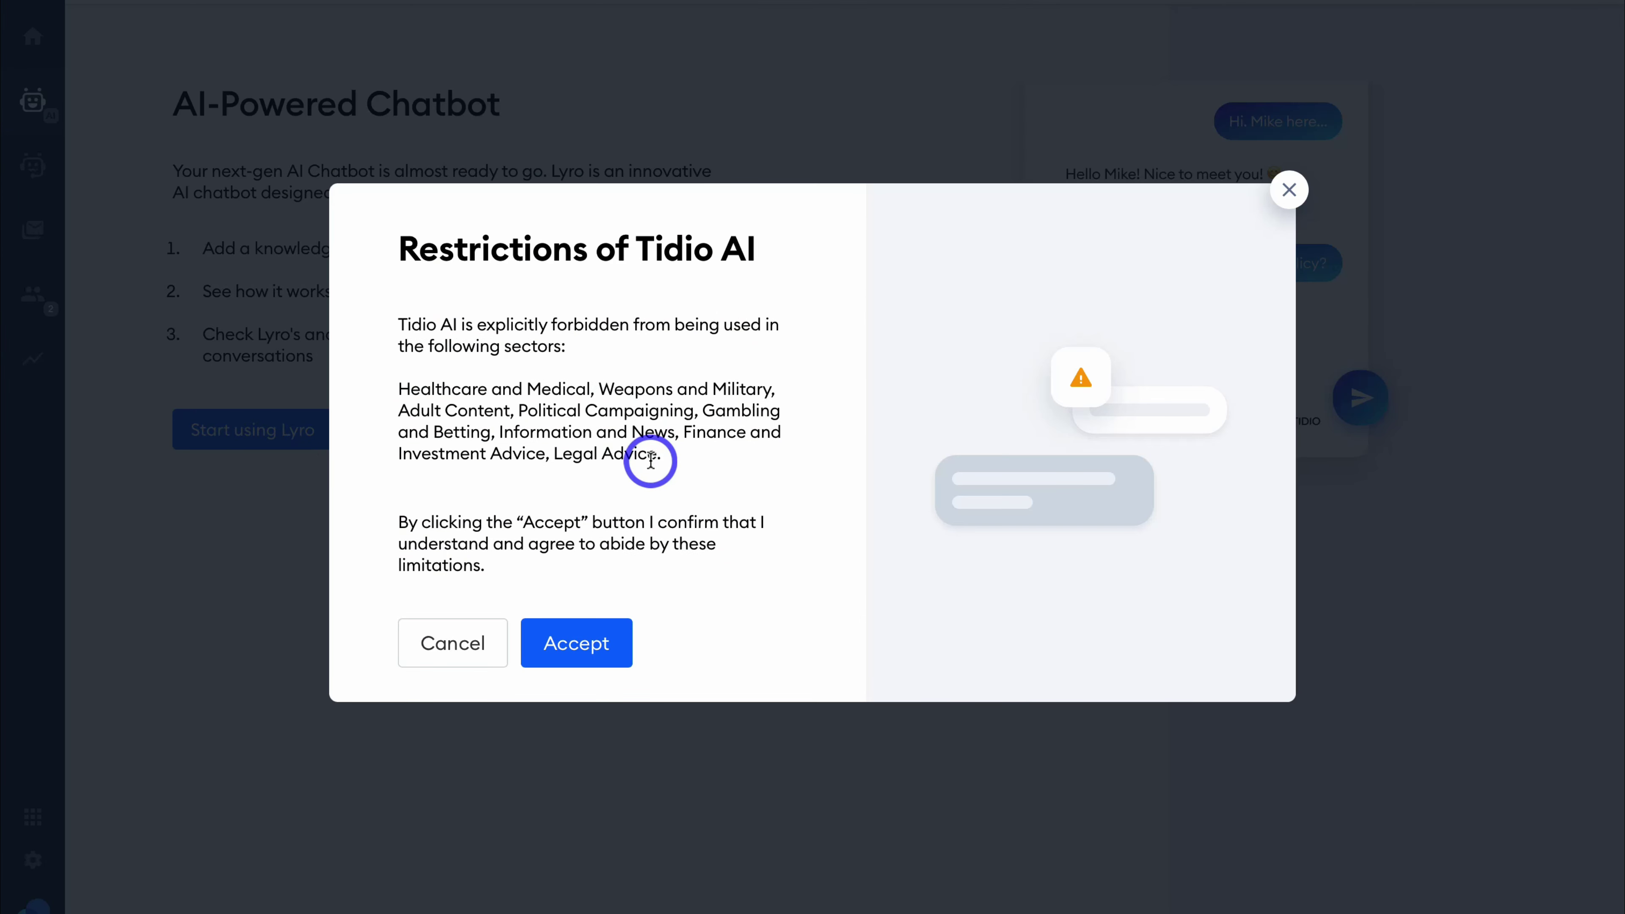
{"action": "left_click", "coordinate": [575, 643]}
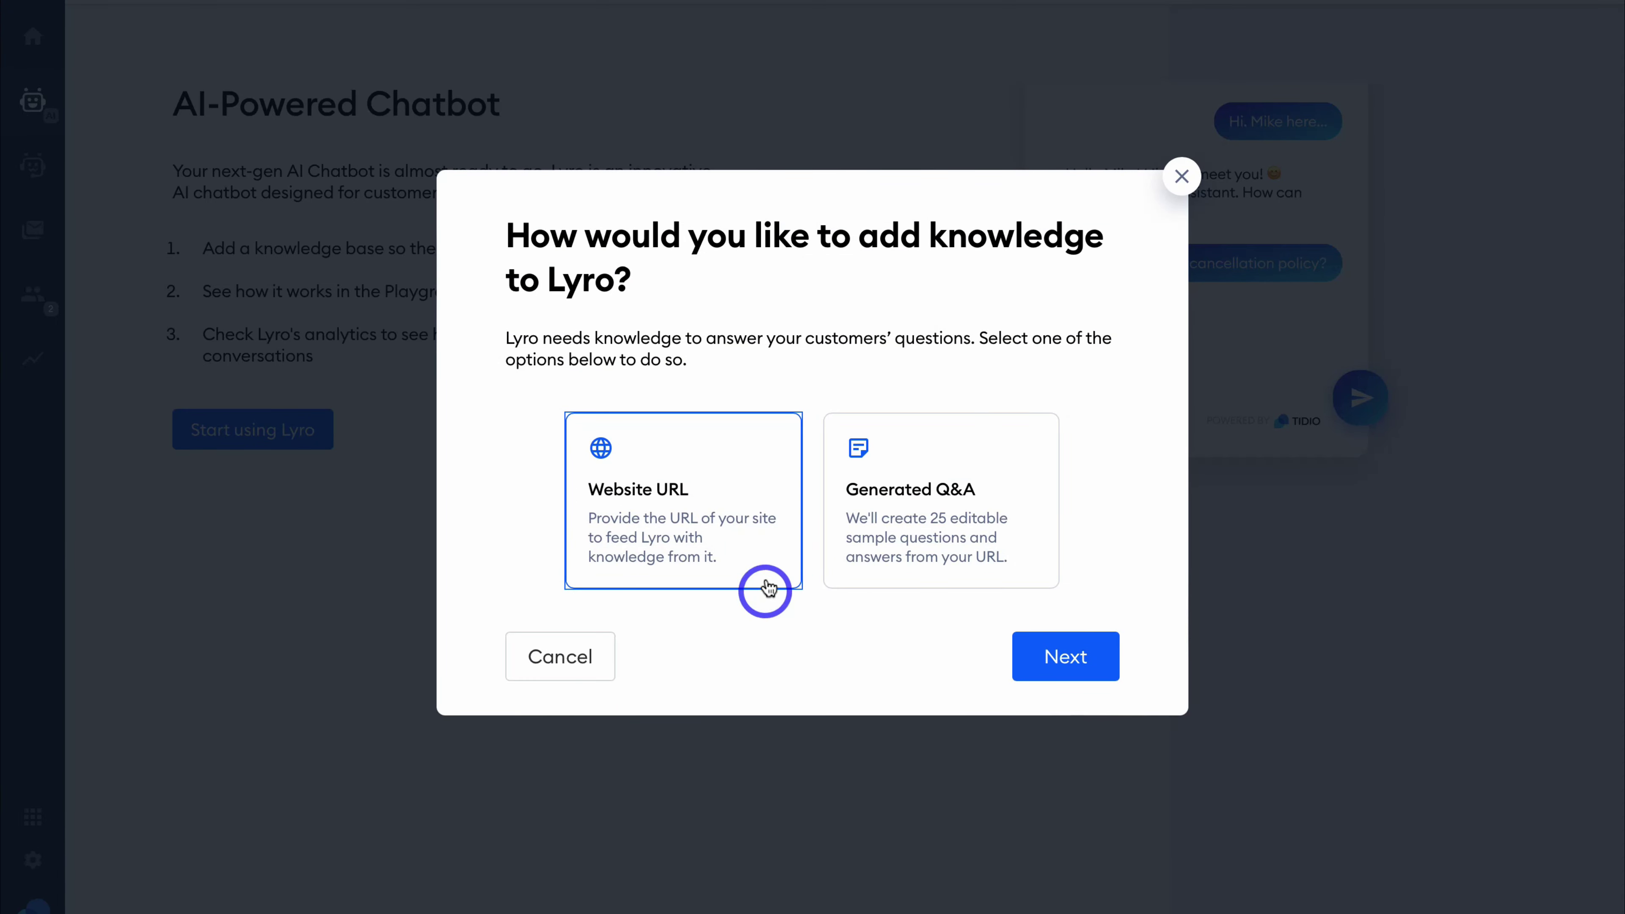
{"action": "left_click", "coordinate": [855, 534]}
{"action": "left_click", "coordinate": [781, 531]}
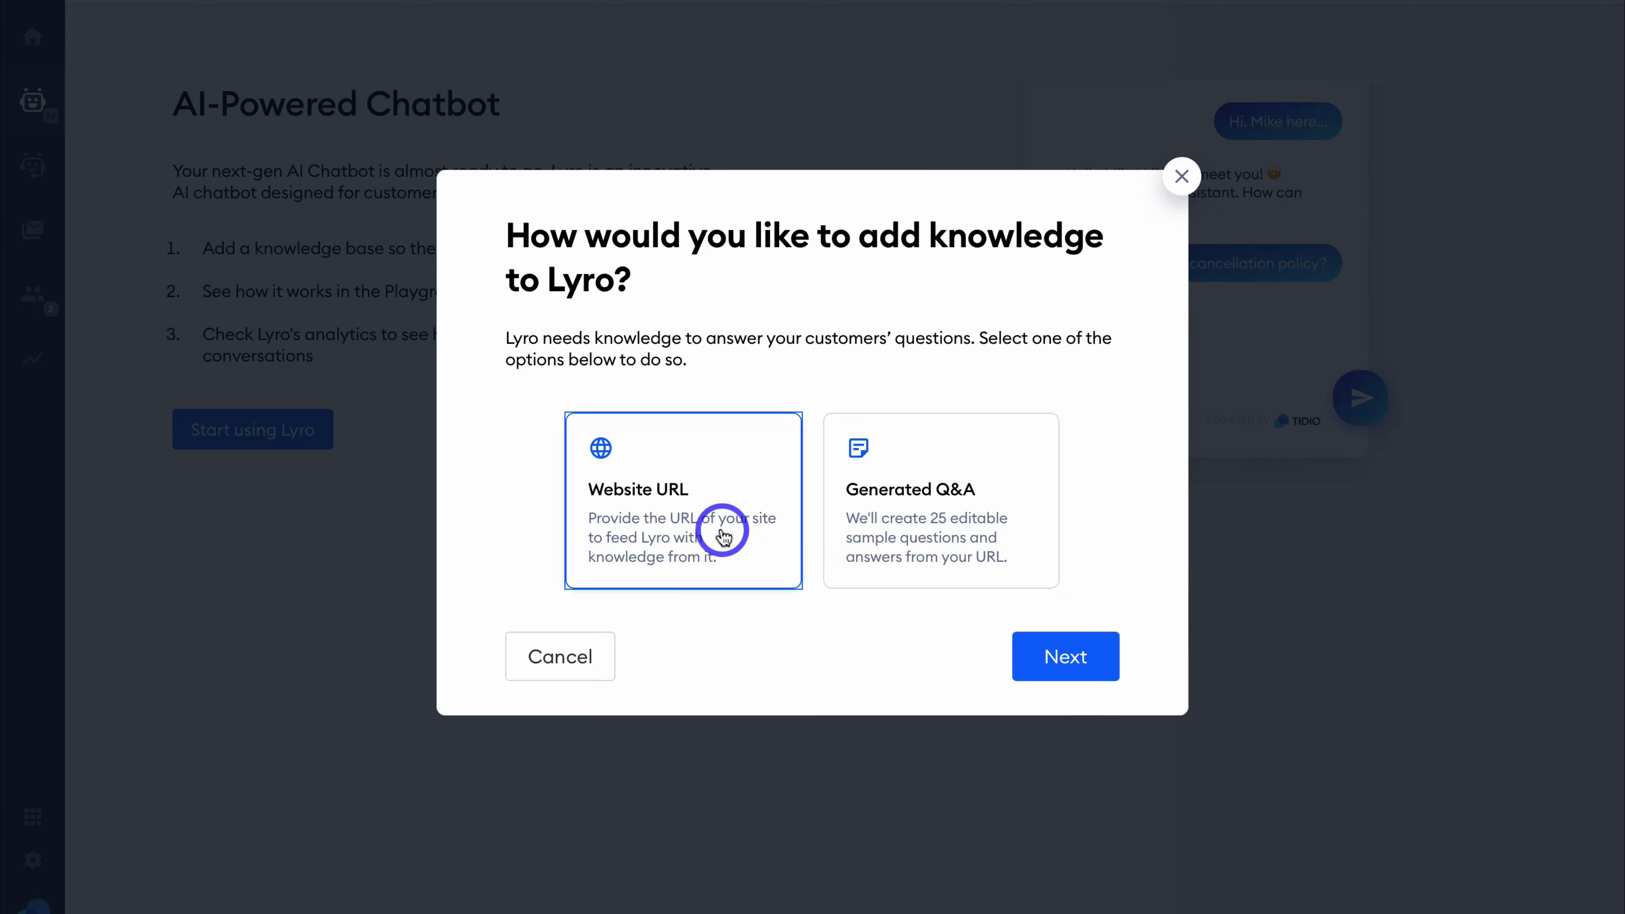
{"action": "left_click", "coordinate": [956, 521]}
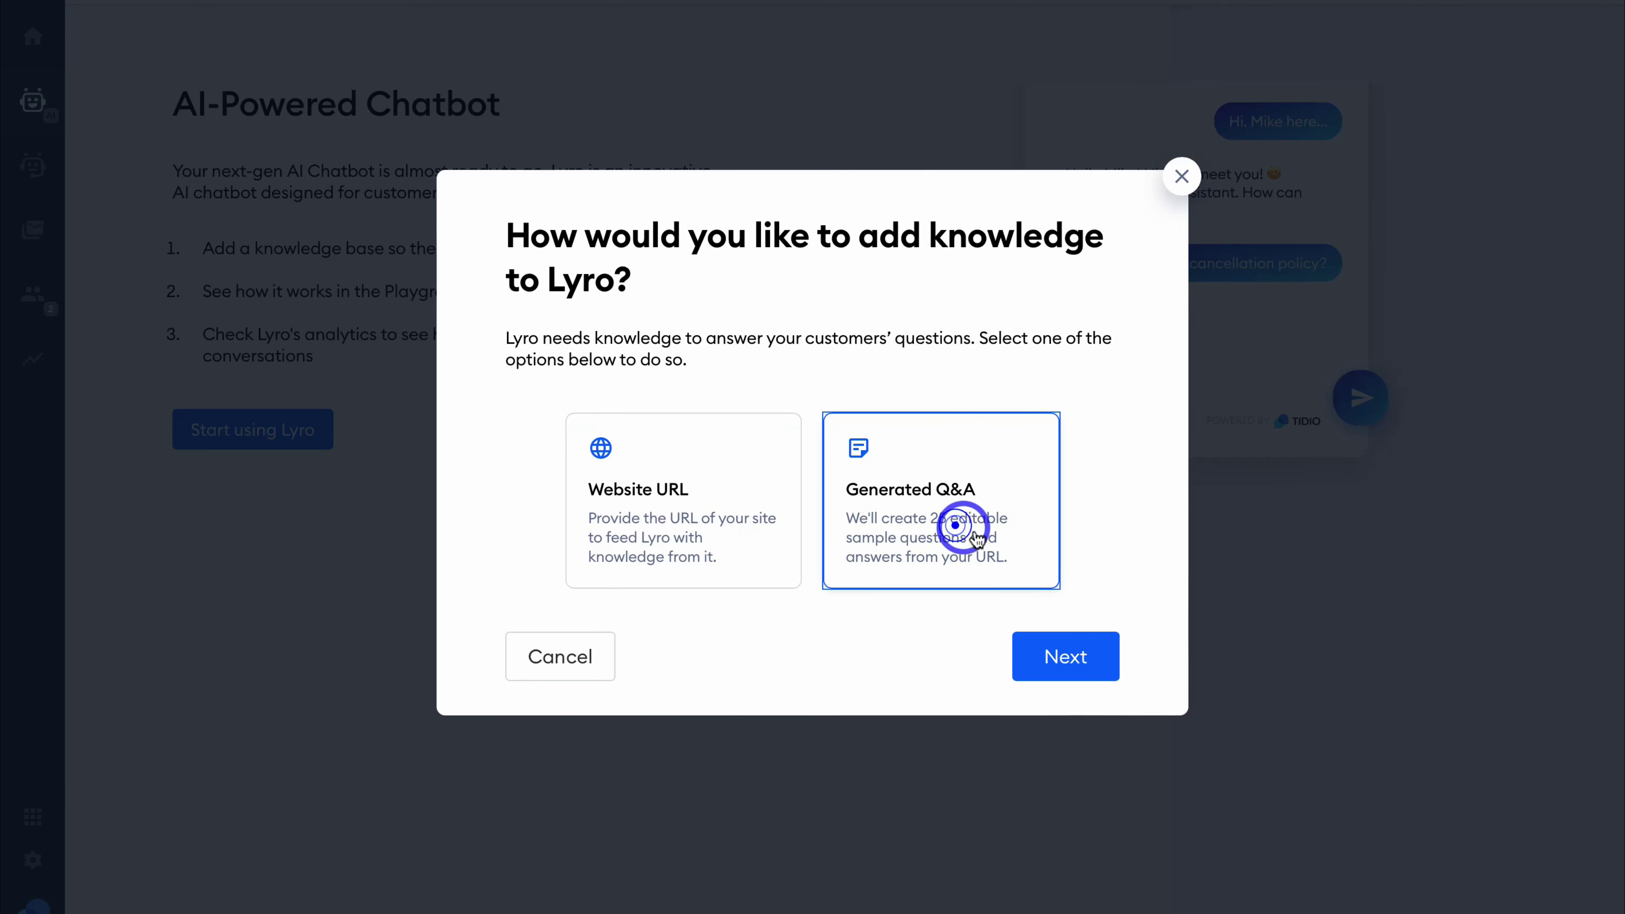
{"action": "left_click", "coordinate": [1067, 657]}
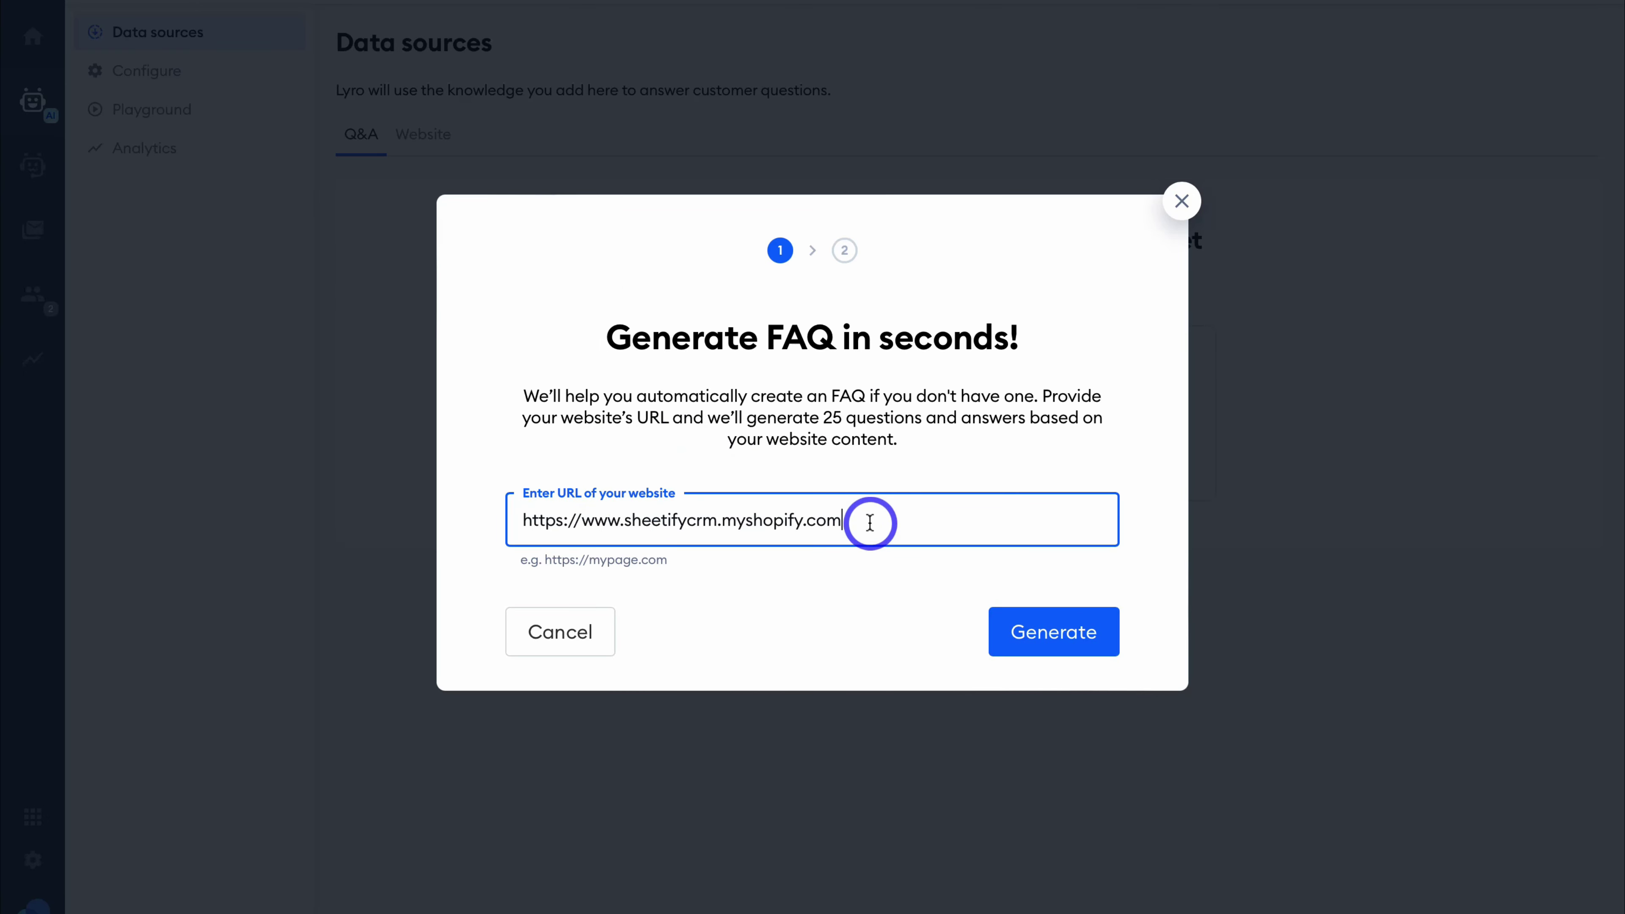
{"action": "left_click", "coordinate": [1055, 642]}
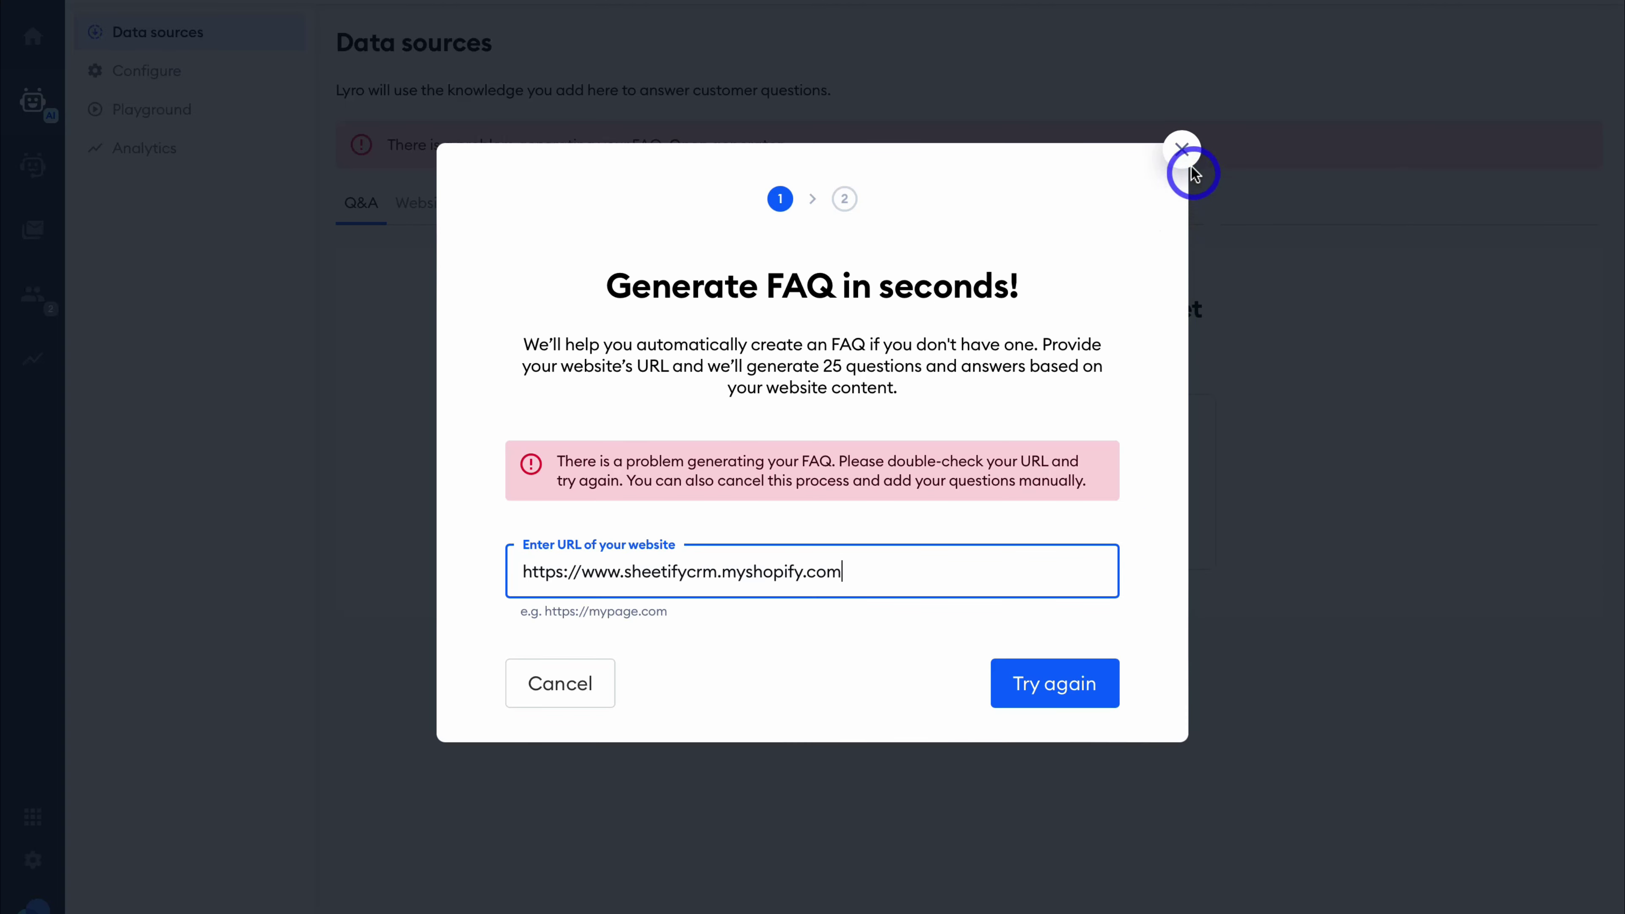
{"action": "left_click", "coordinate": [1182, 151]}
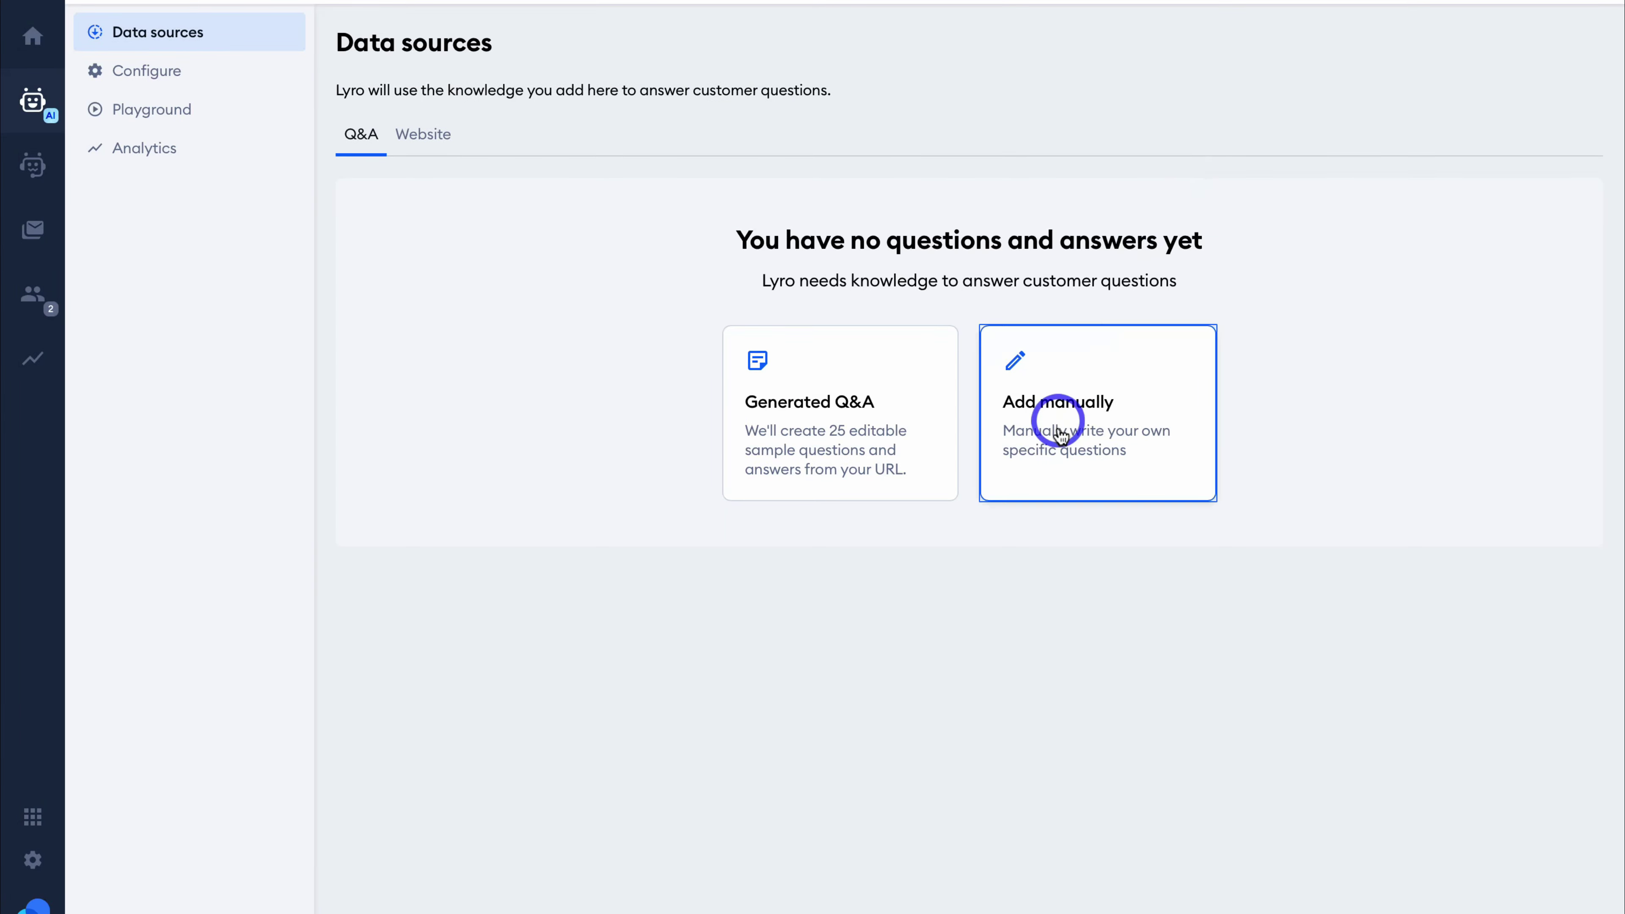
{"action": "left_click", "coordinate": [424, 149]}
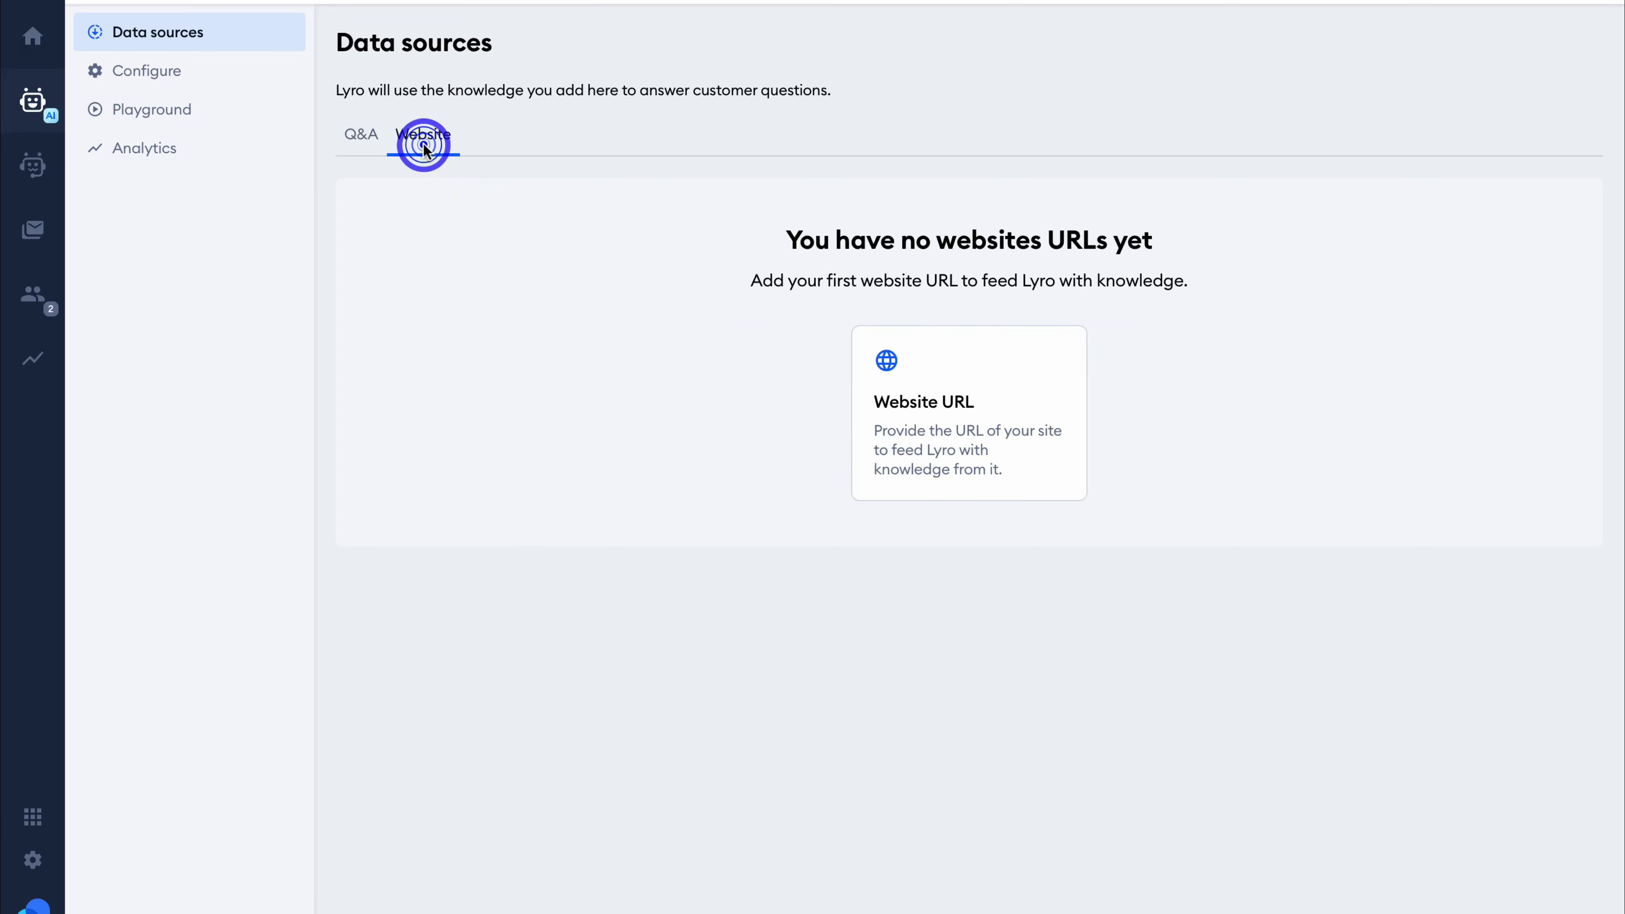
{"action": "left_click", "coordinate": [958, 418]}
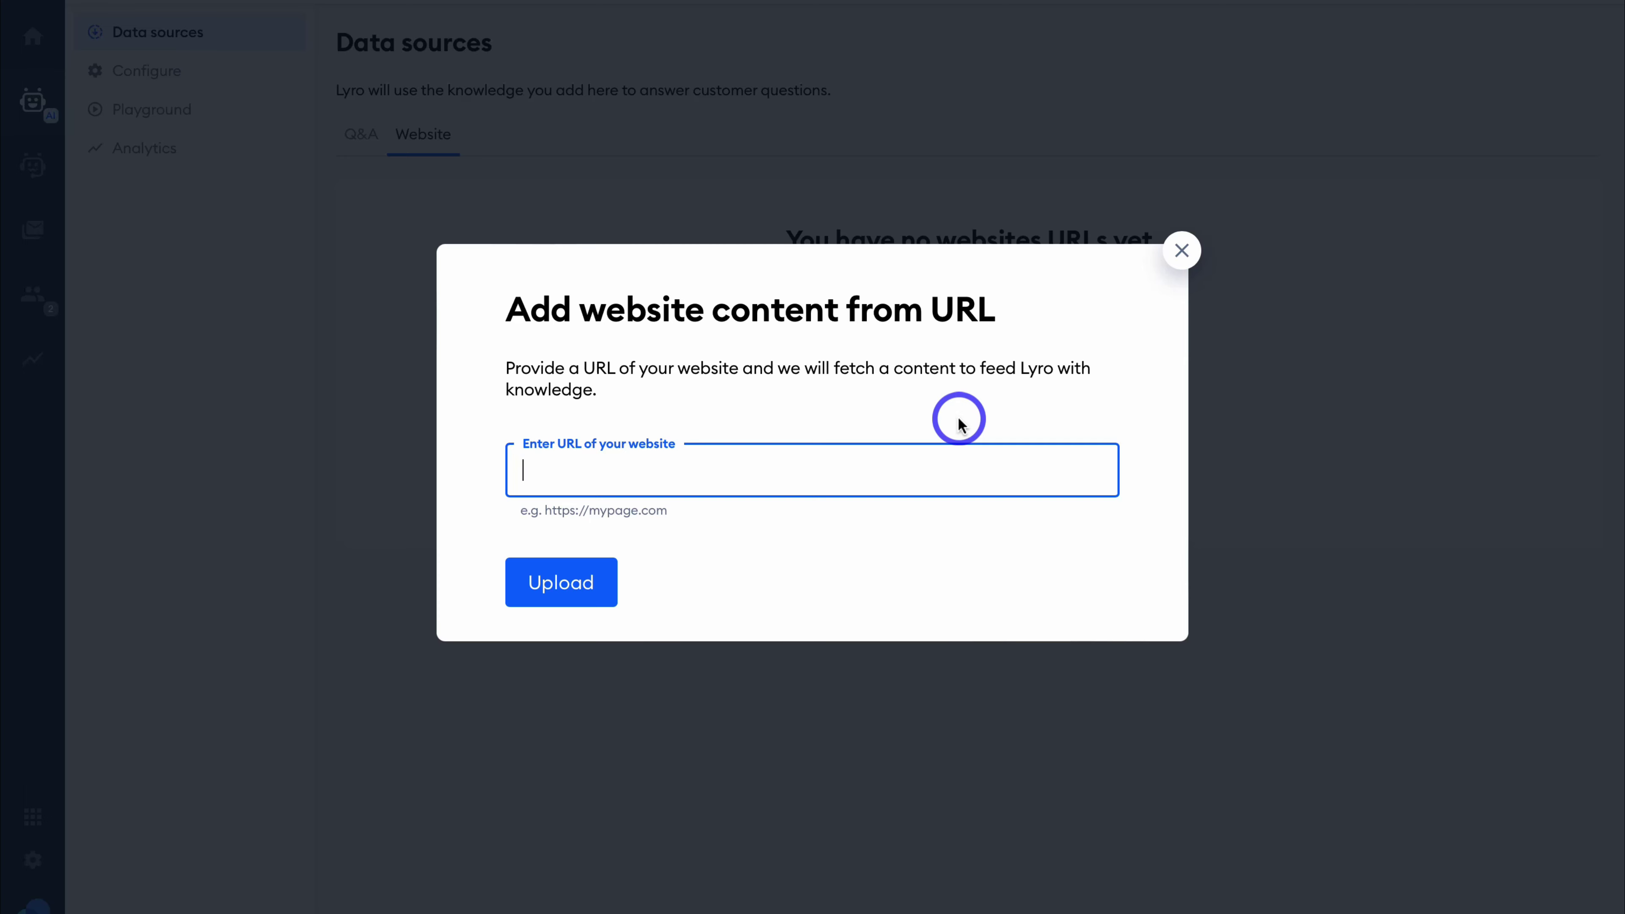
{"action": "type", "text": "https://www.sheetifycrm.myshopify.com"}
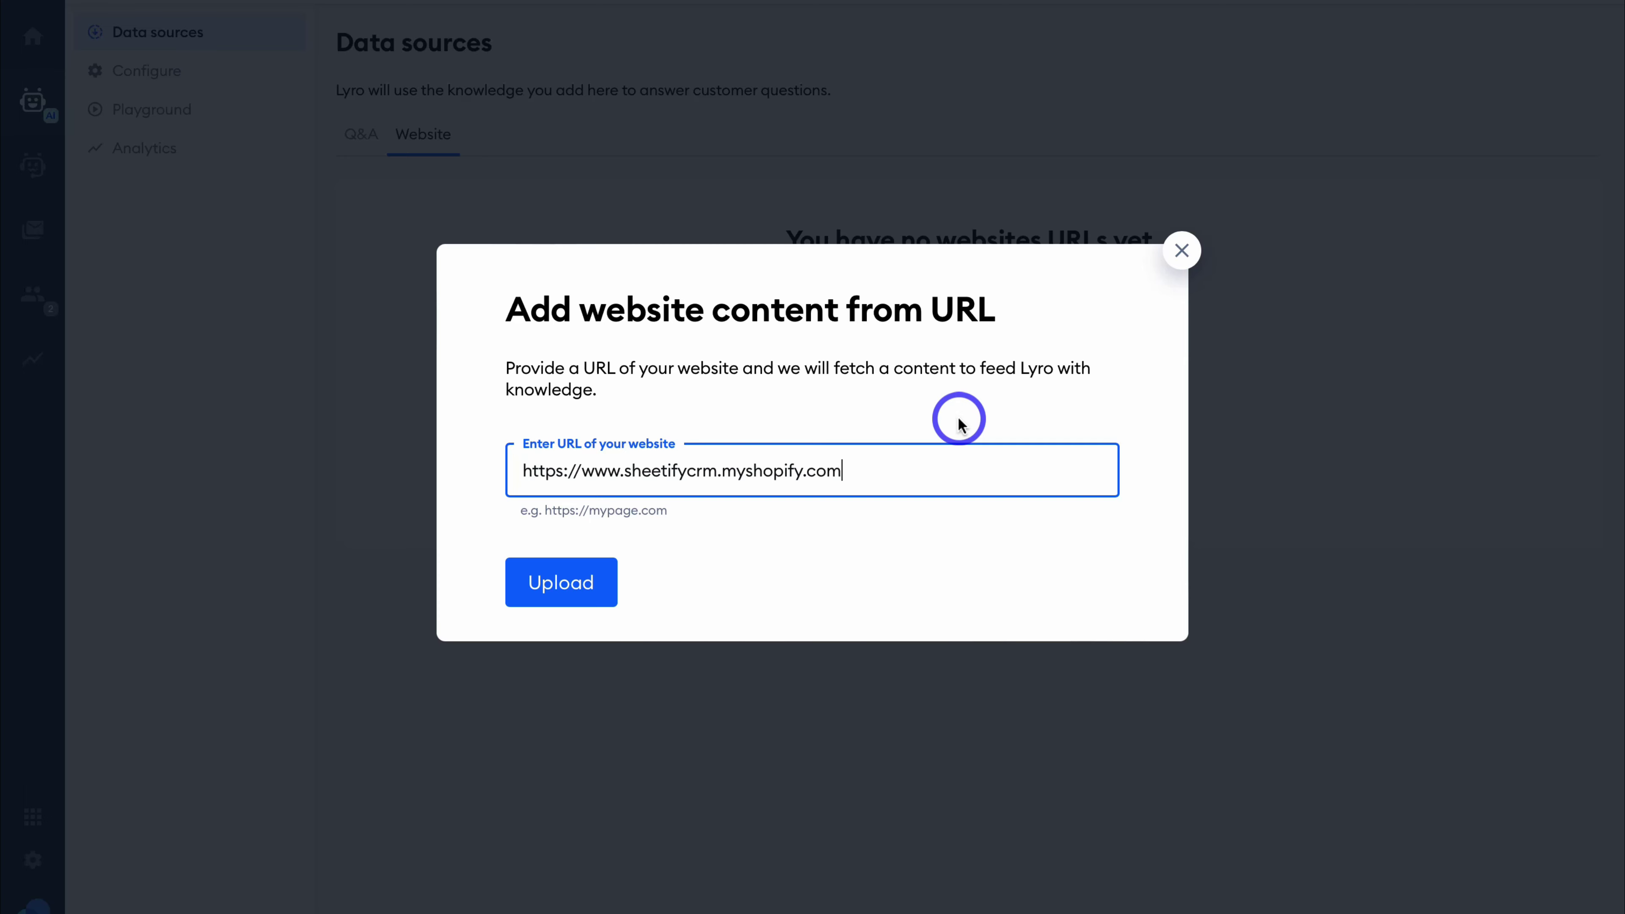
{"action": "left_click", "coordinate": [575, 598]}
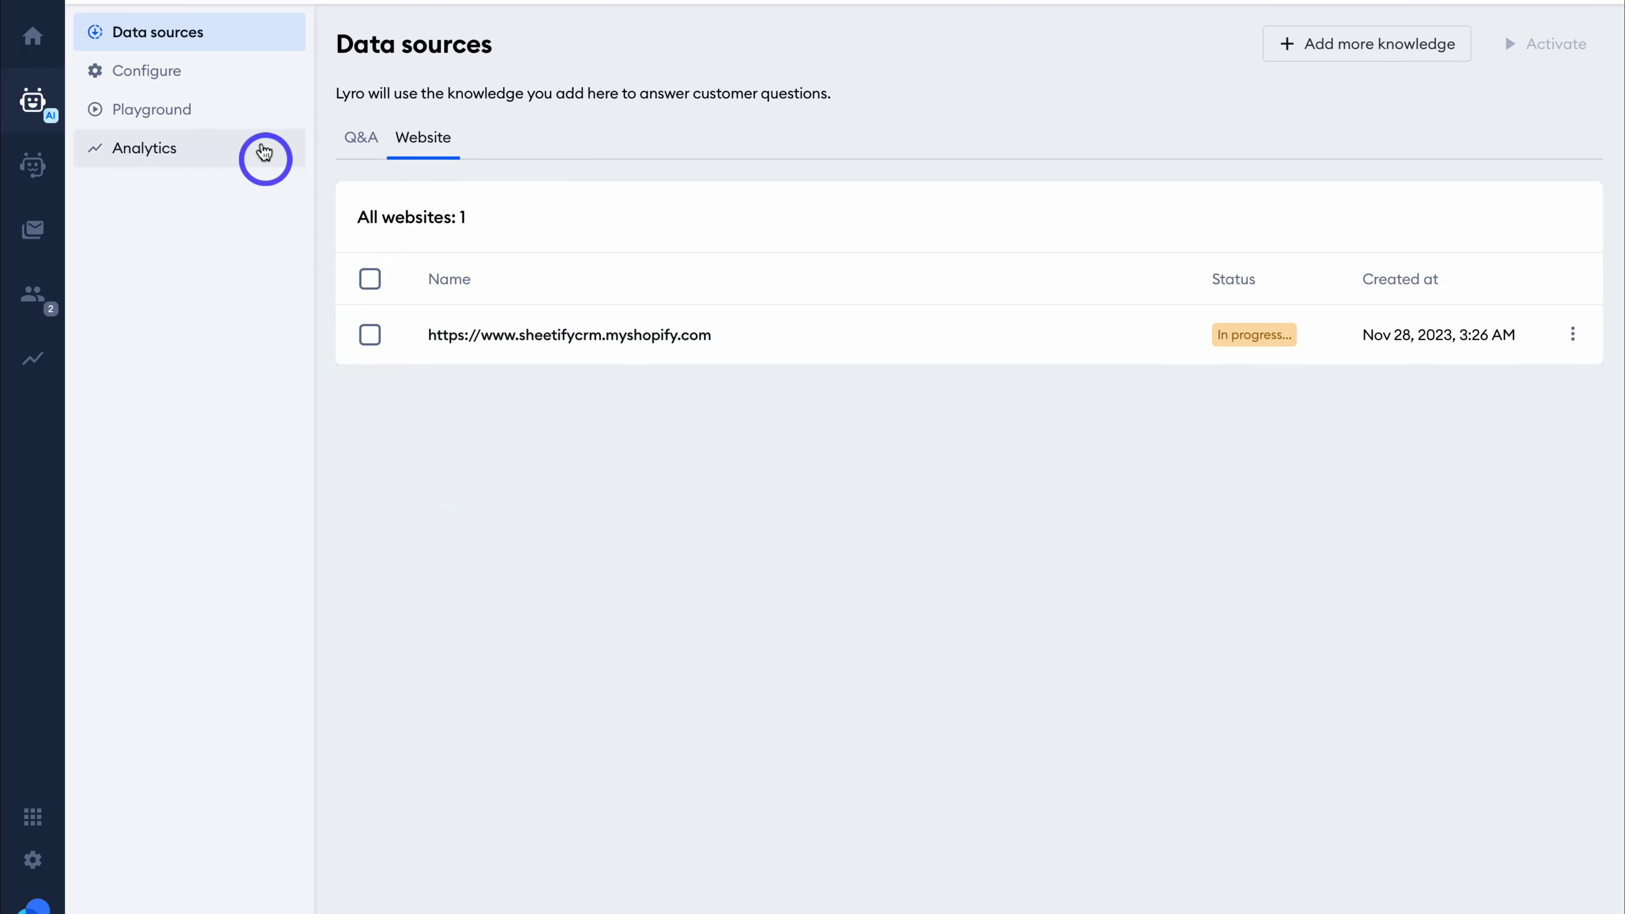
Review Lyro's configuration options, and start a playground test chat by submitting the e-mail form and asking "Is it just a Google Sheets template?"
{"action": "left_click", "coordinate": [211, 82]}
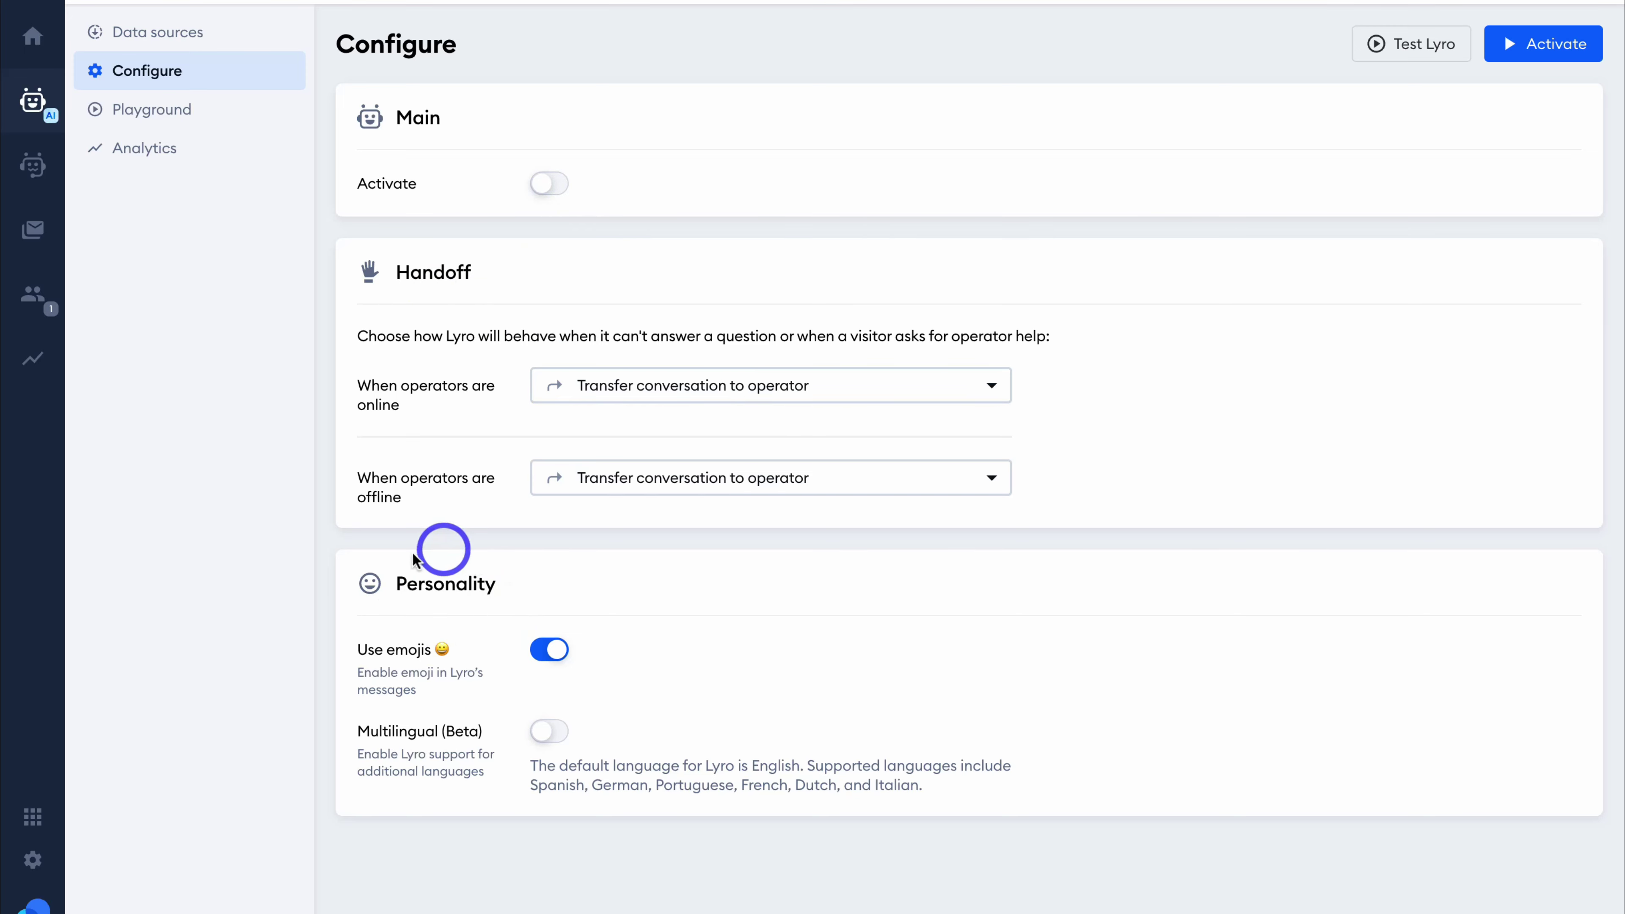
{"action": "left_click", "coordinate": [215, 123]}
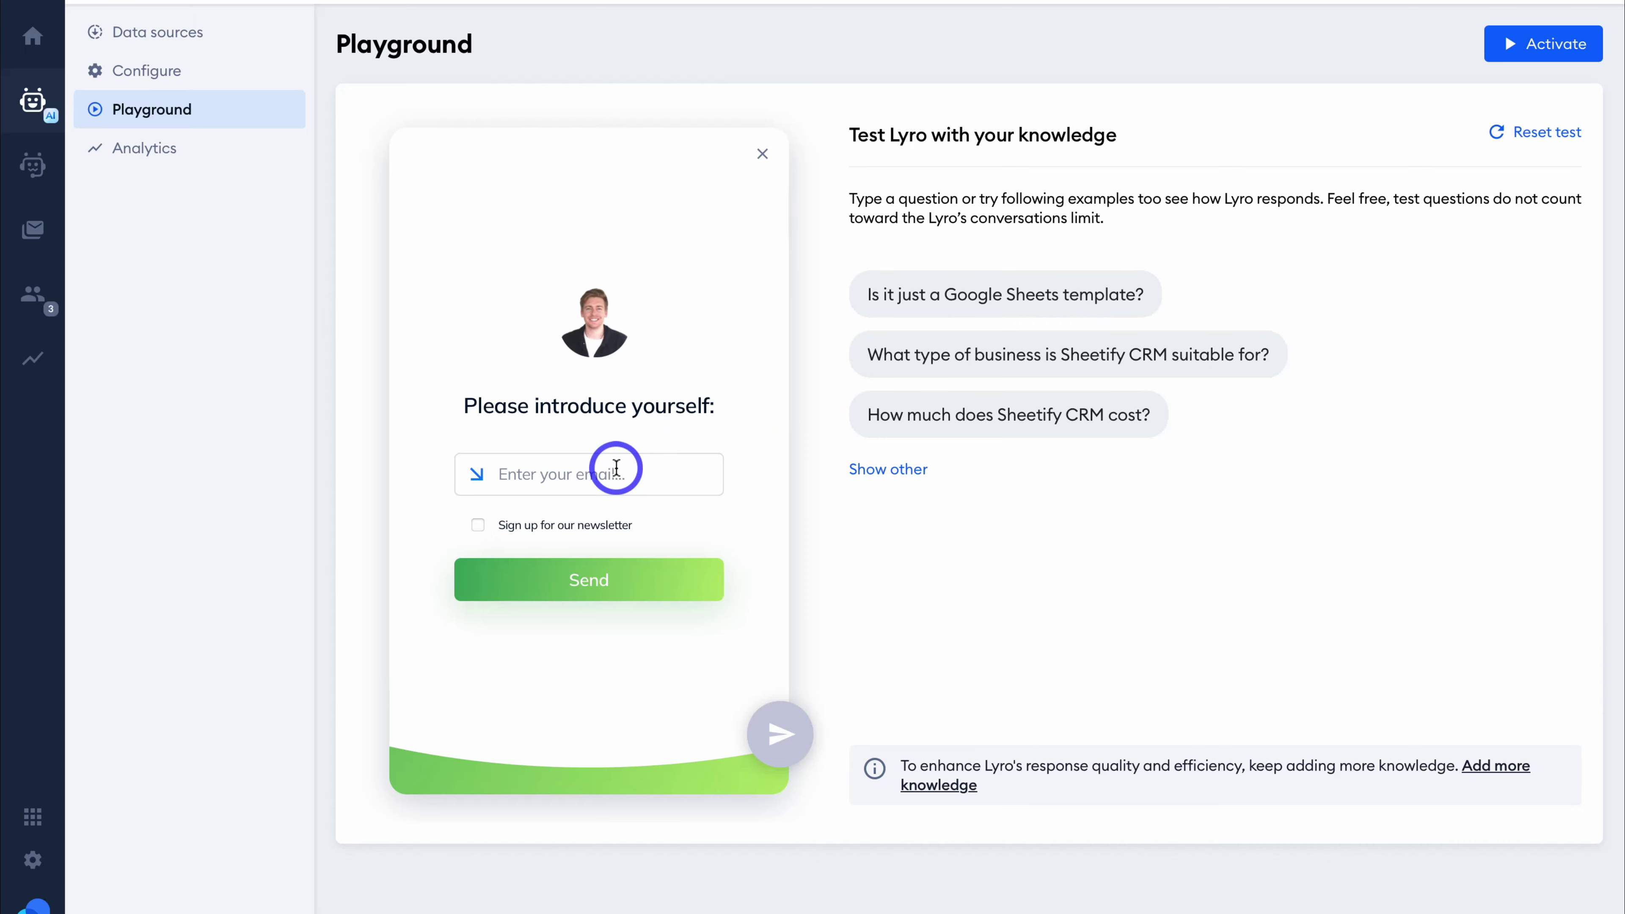
{"action": "left_click", "coordinate": [624, 574]}
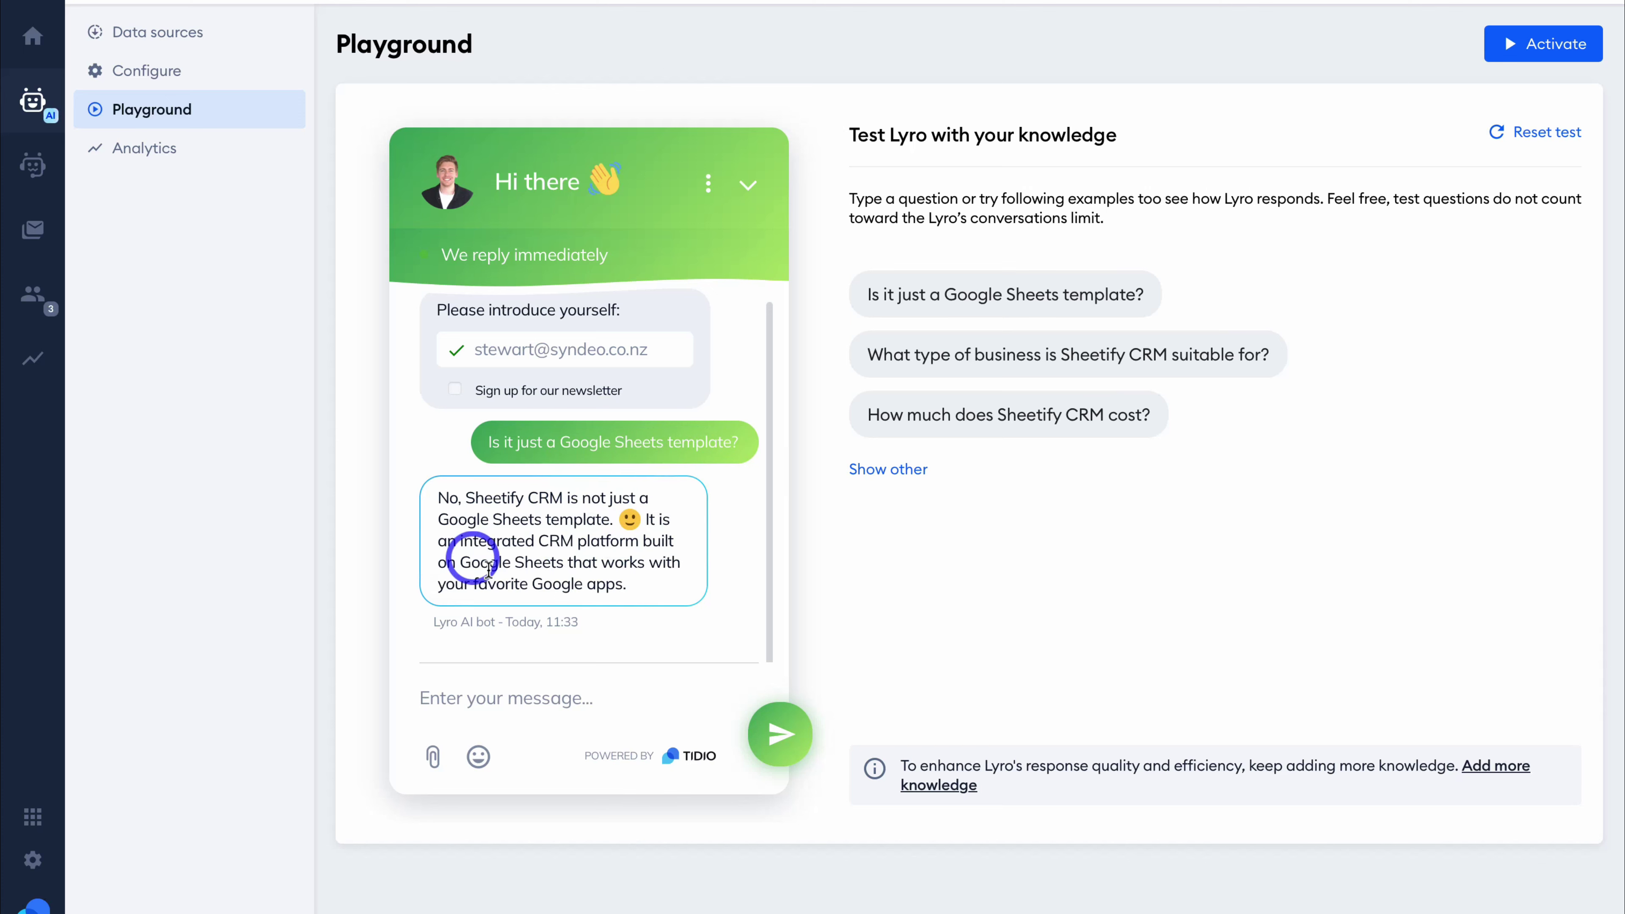
Ask Lyro in the playground chat how much the Sheetify CRM product is
{"action": "left_click", "coordinate": [511, 702]}
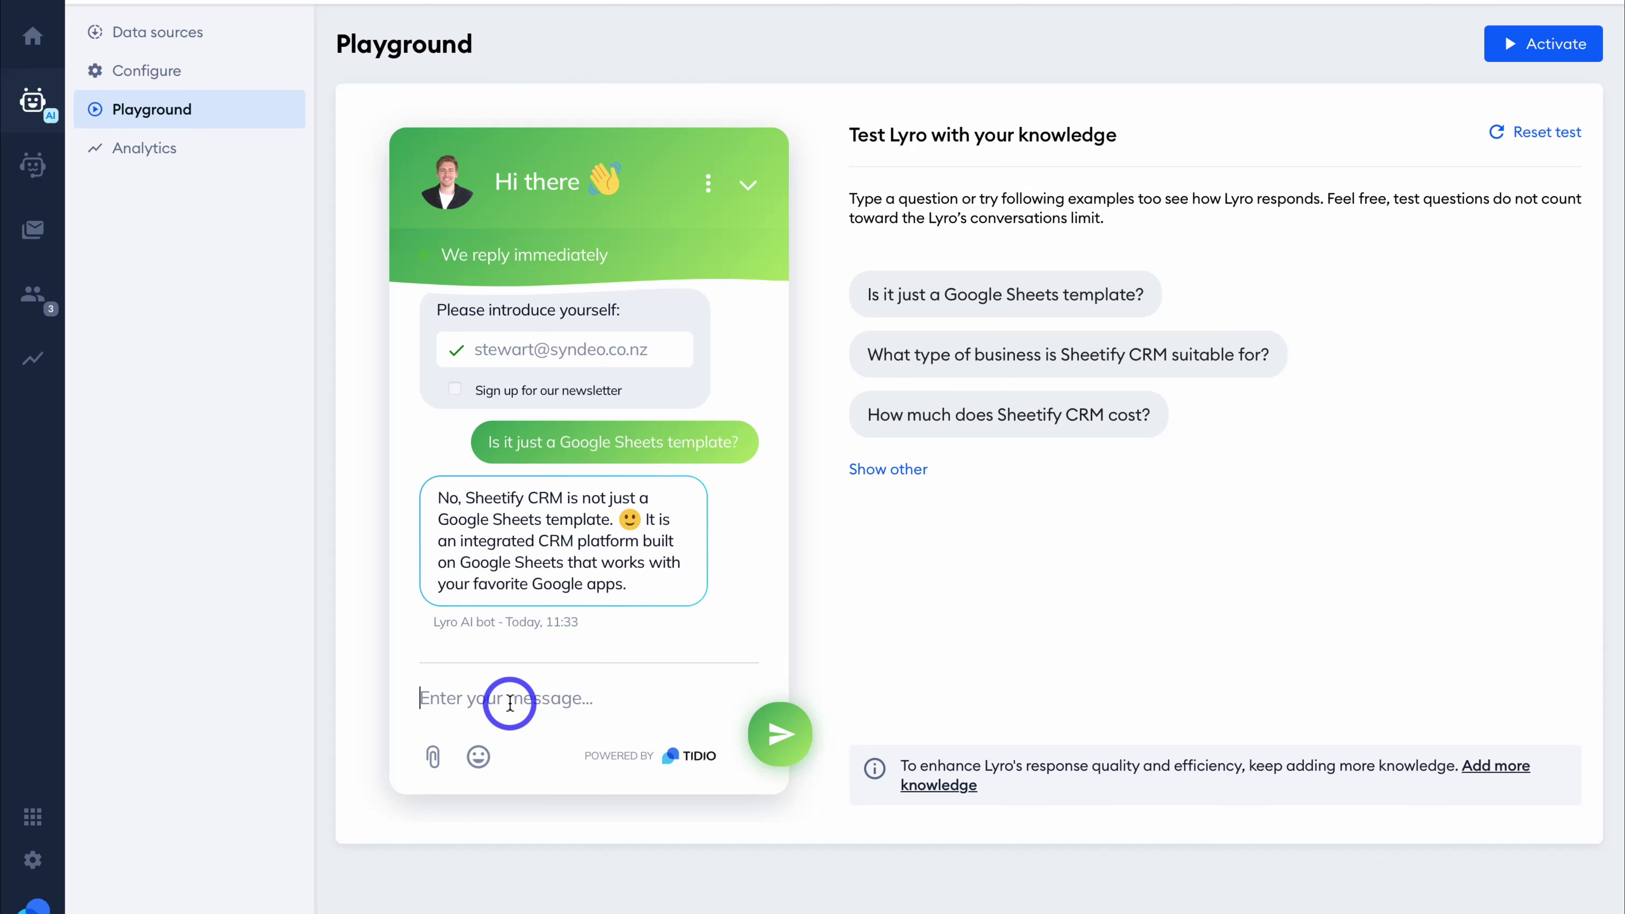
{"action": "type", "text": "Hoe much is the sheetify crm product?"}
{"action": "left_click", "coordinate": [777, 735]}
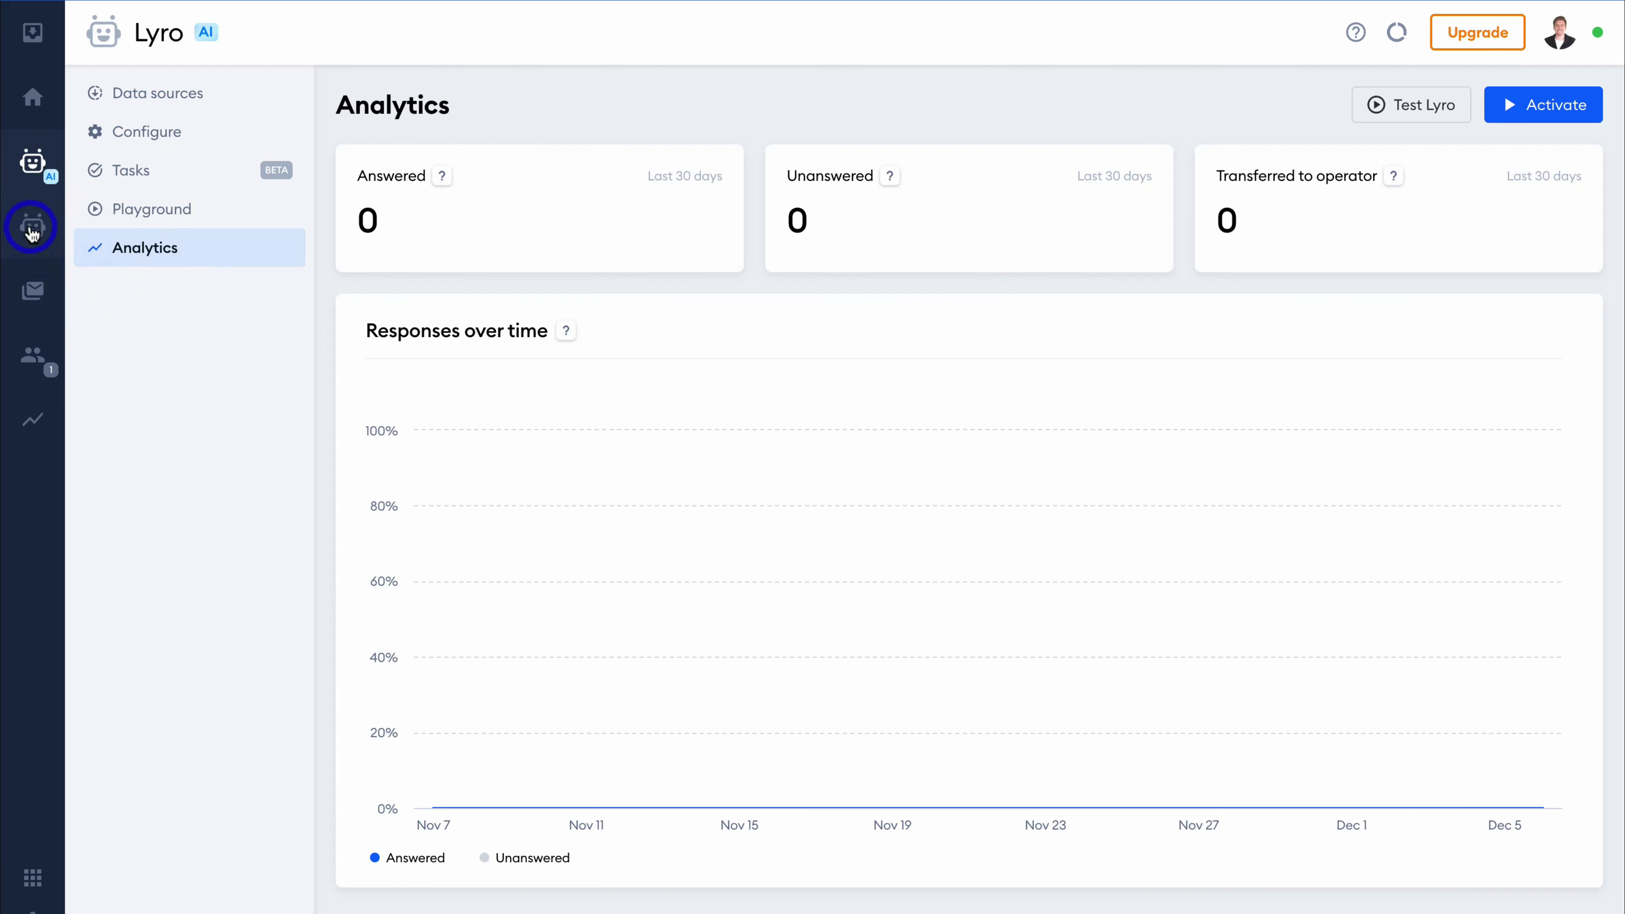
Find the Cart Booster chatbot among the Increase sales templates and start using that template
{"action": "left_click", "coordinate": [32, 230]}
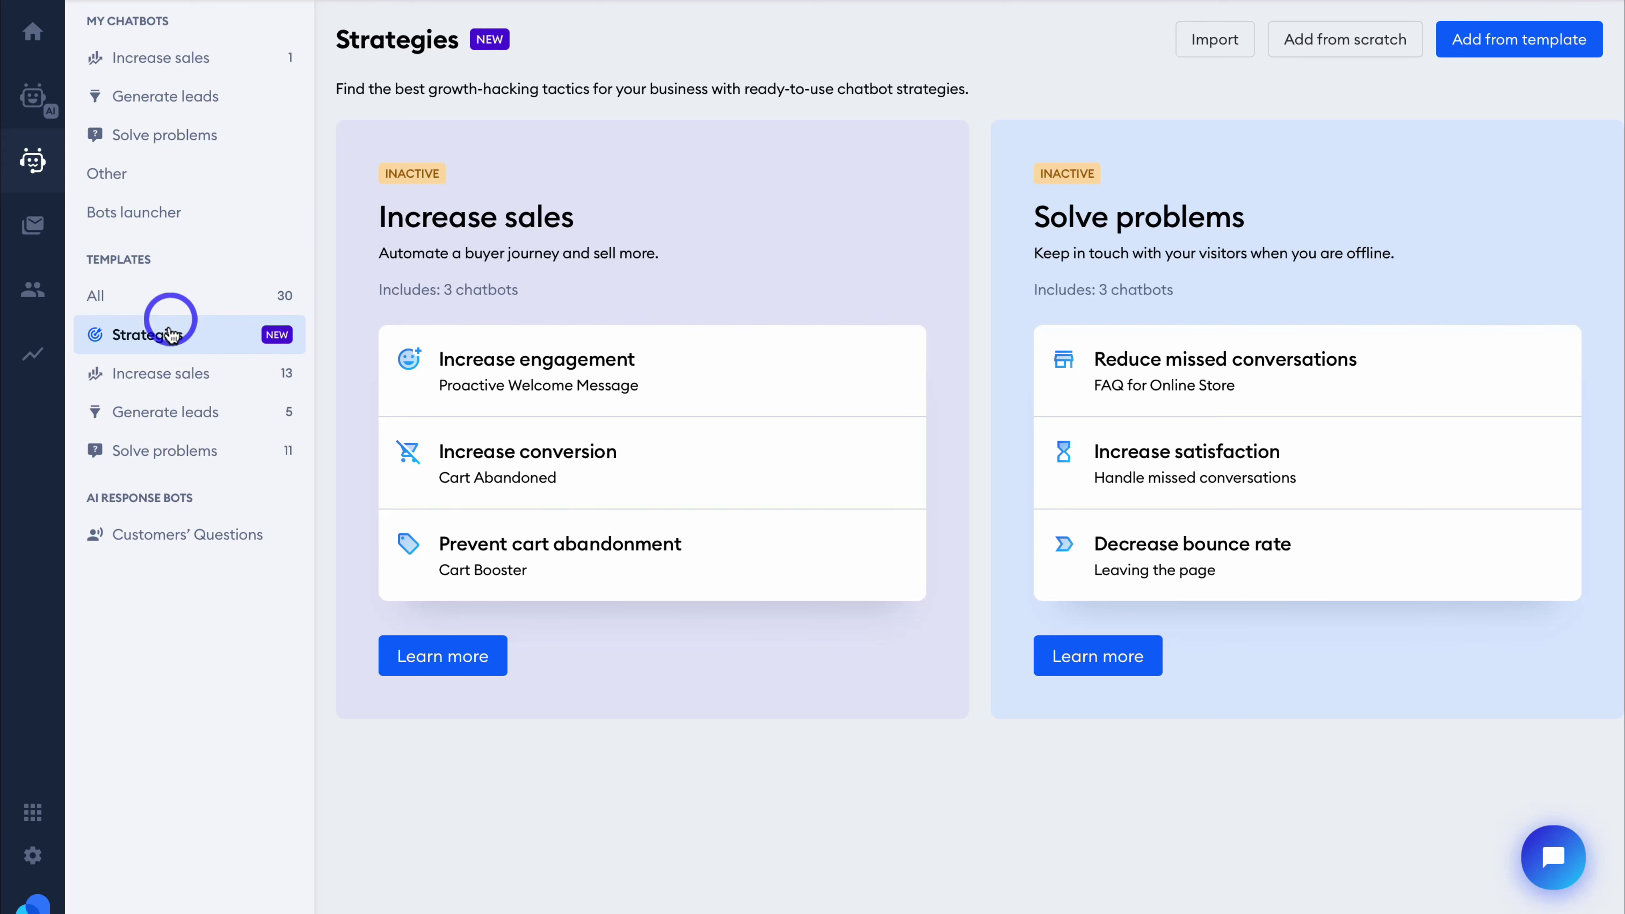
{"action": "left_click", "coordinate": [233, 379]}
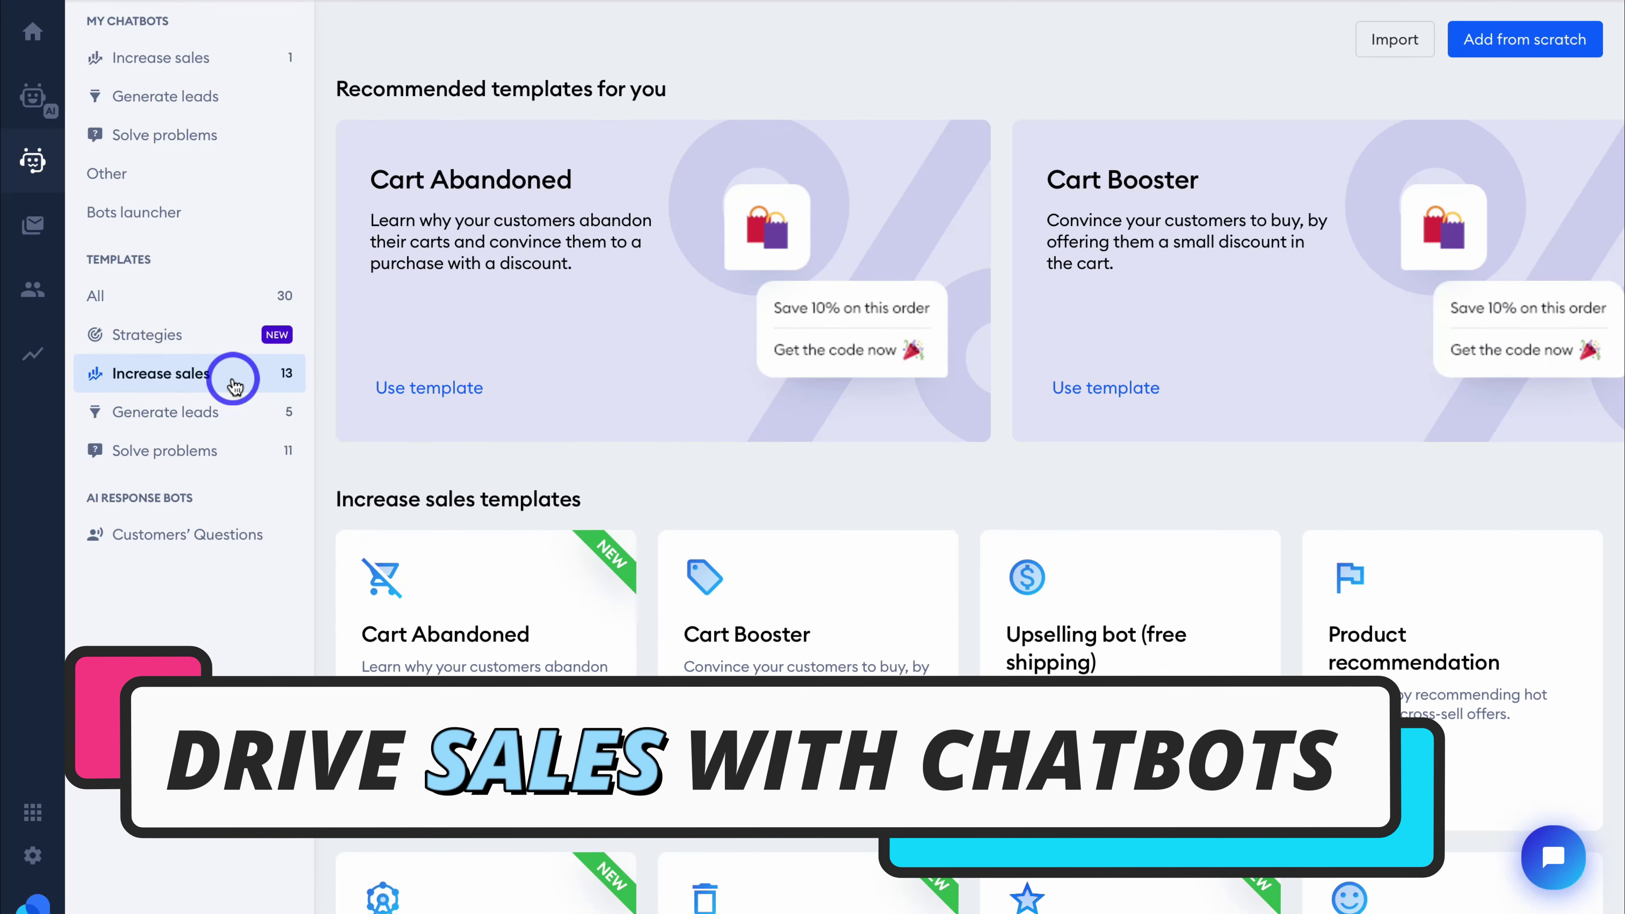
{"action": "scroll", "coordinate": [497, 800], "scroll_direction": "down", "scroll_amount": 6}
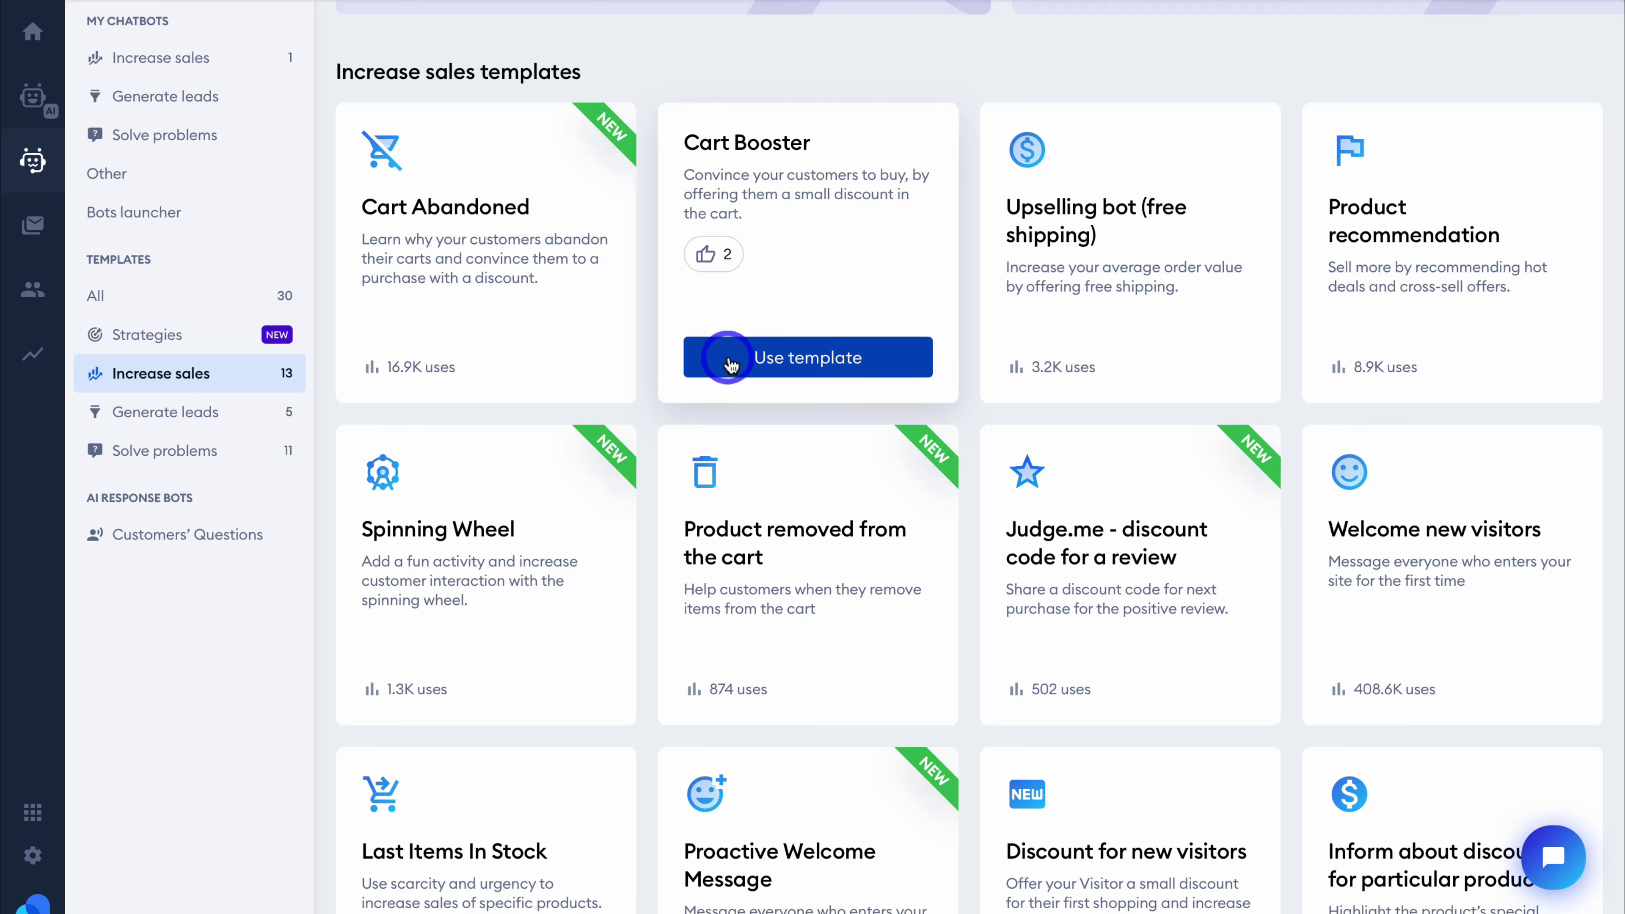
{"action": "left_click", "coordinate": [881, 360]}
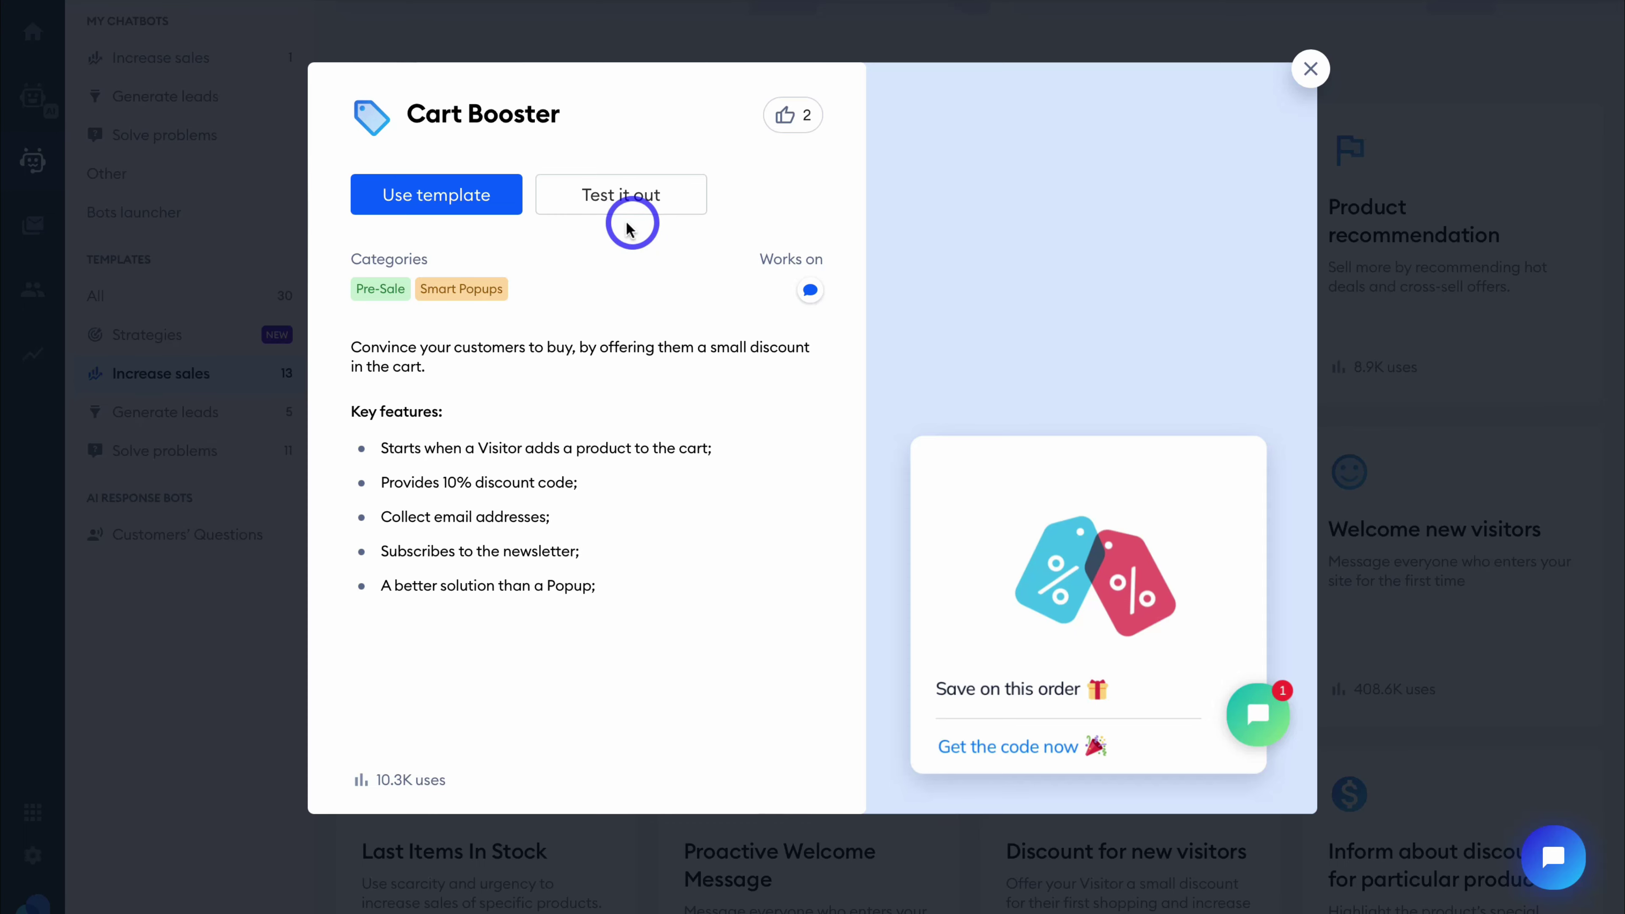
{"action": "left_click", "coordinate": [444, 206]}
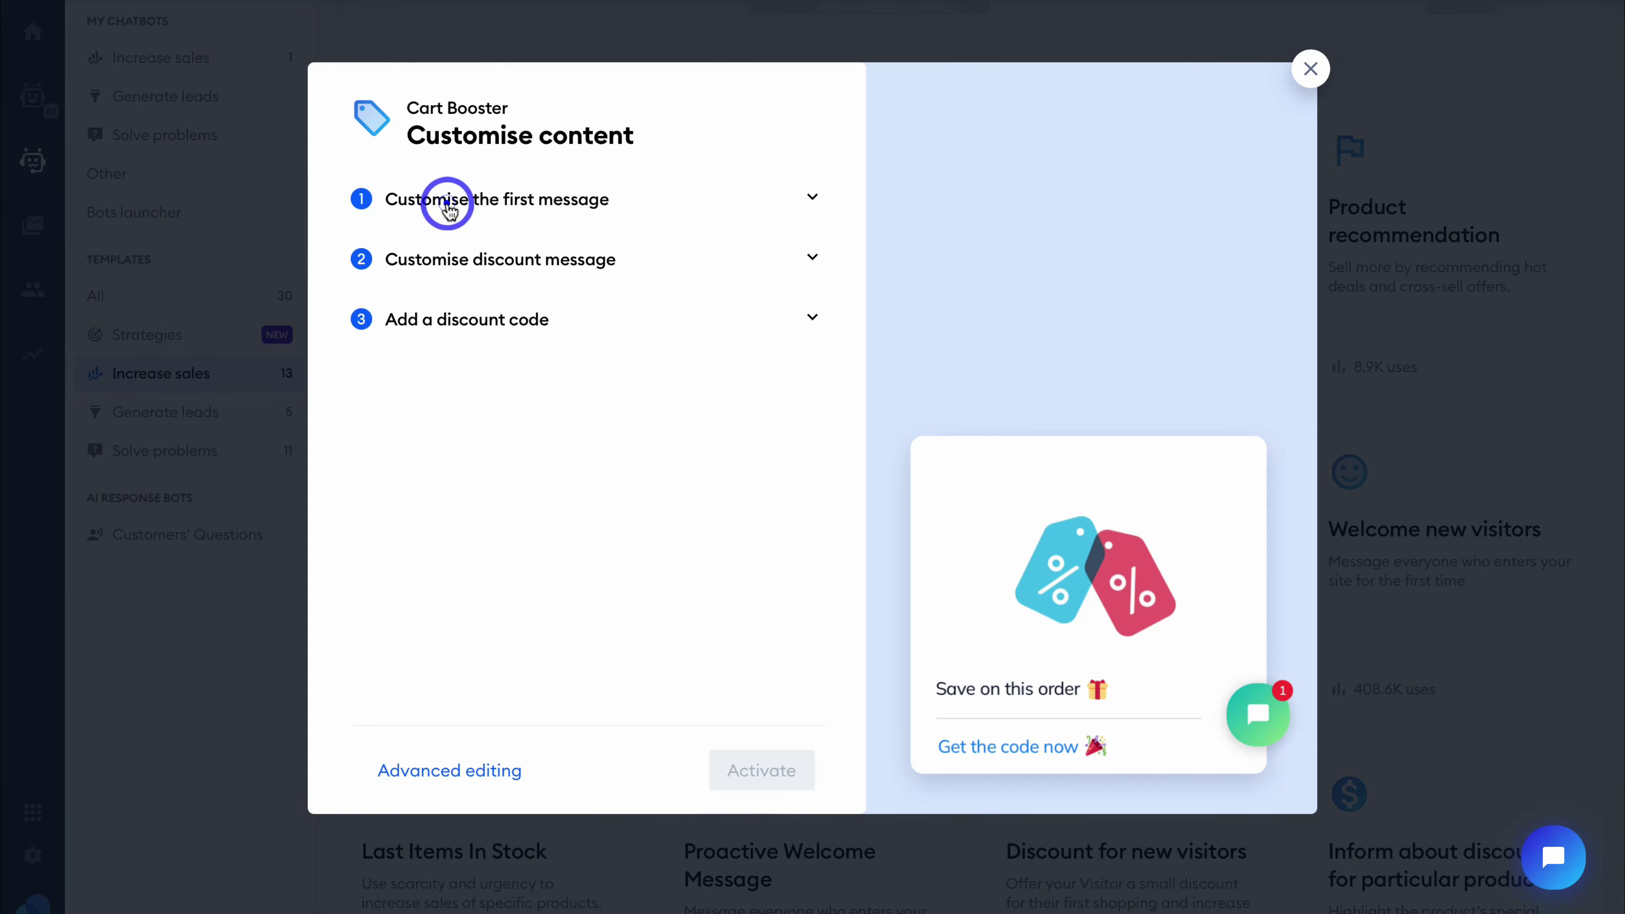
Save the Cart Booster's first message with the text "Save on this order 🎁"
{"action": "left_click", "coordinate": [448, 206]}
{"action": "left_click_drag", "start_coordinate": [593, 262], "coordinate": [399, 257]}
{"action": "left_click", "coordinate": [620, 260]}
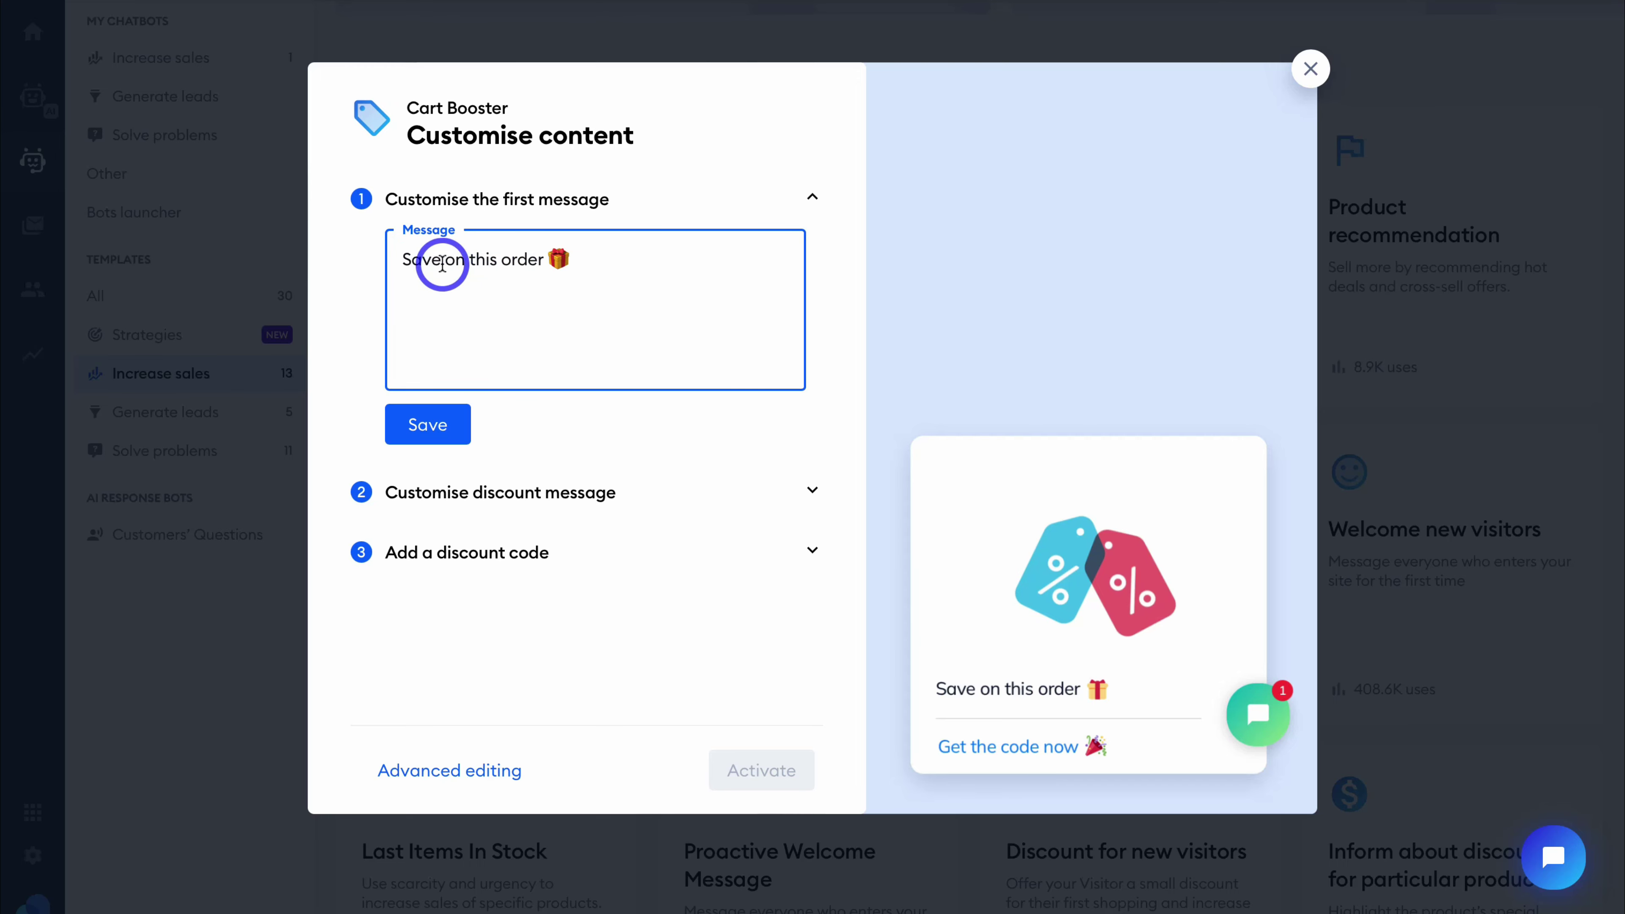
{"action": "left_click", "coordinate": [425, 424]}
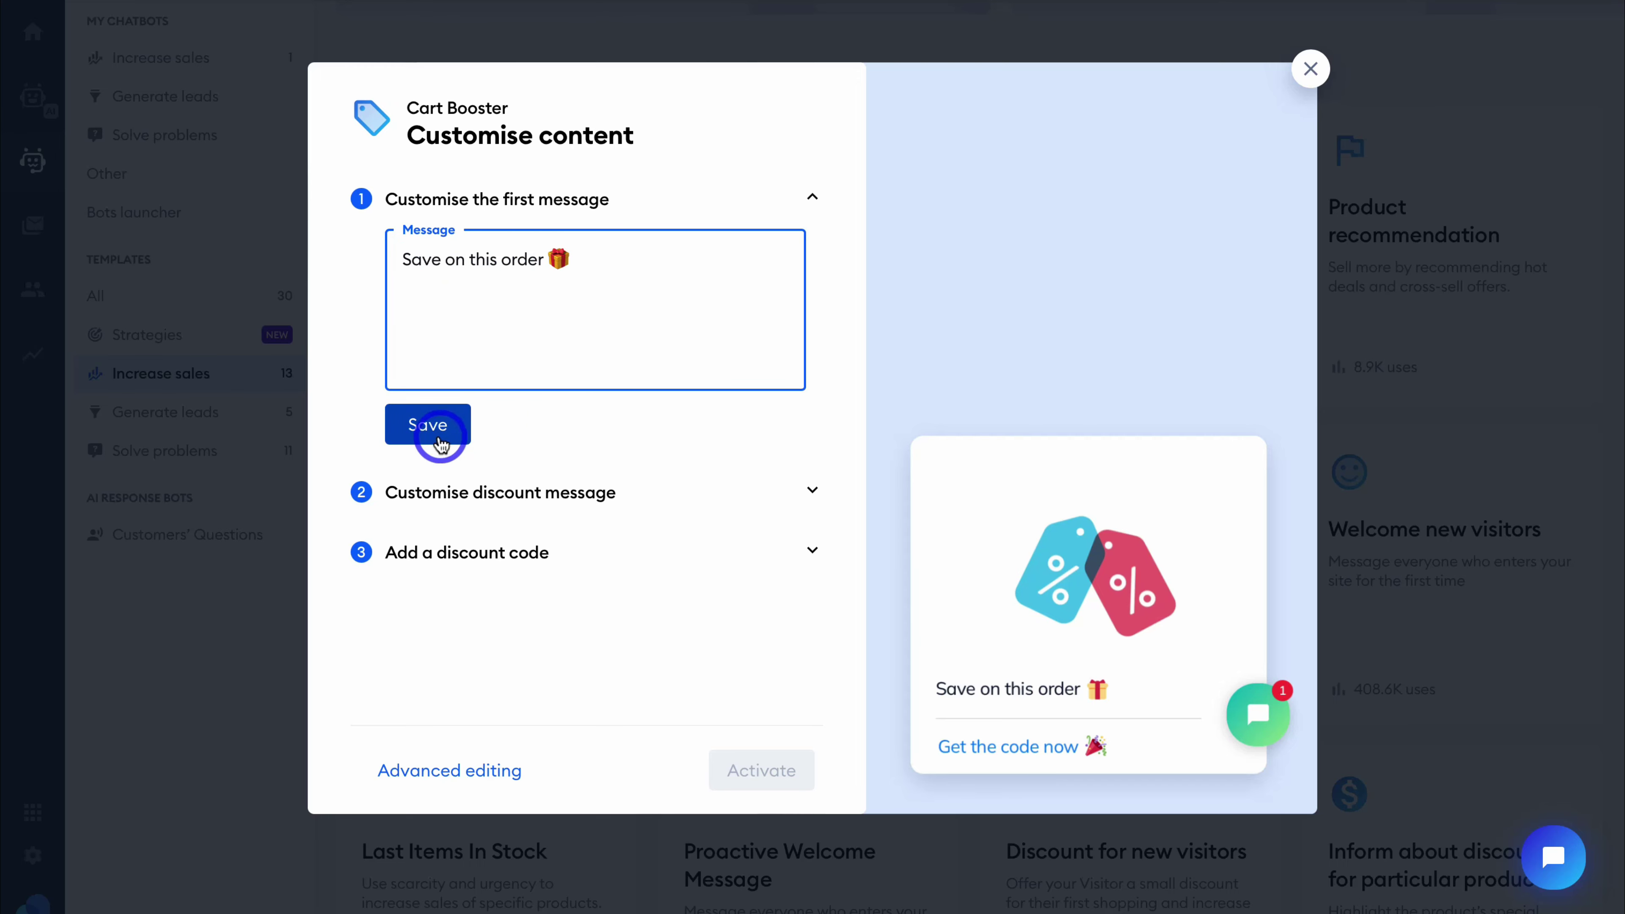
{"action": "left_click", "coordinate": [1008, 407]}
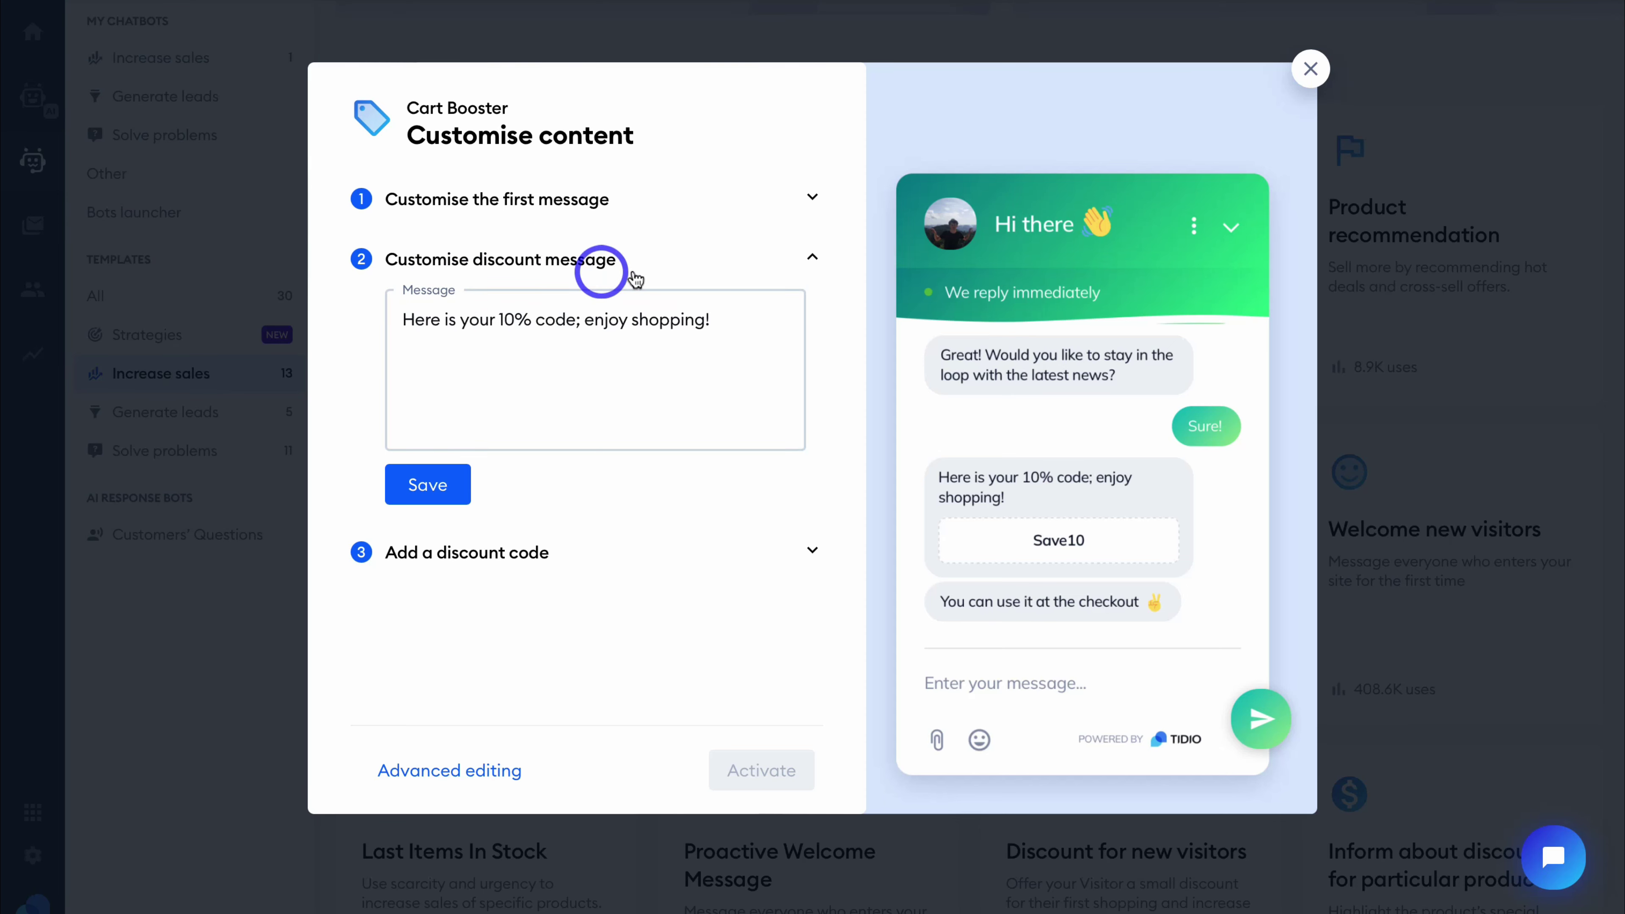
Save the Cart Booster's discount message with the text "Here is your 10% code; enjoy shopping!"
{"action": "left_click", "coordinate": [560, 337]}
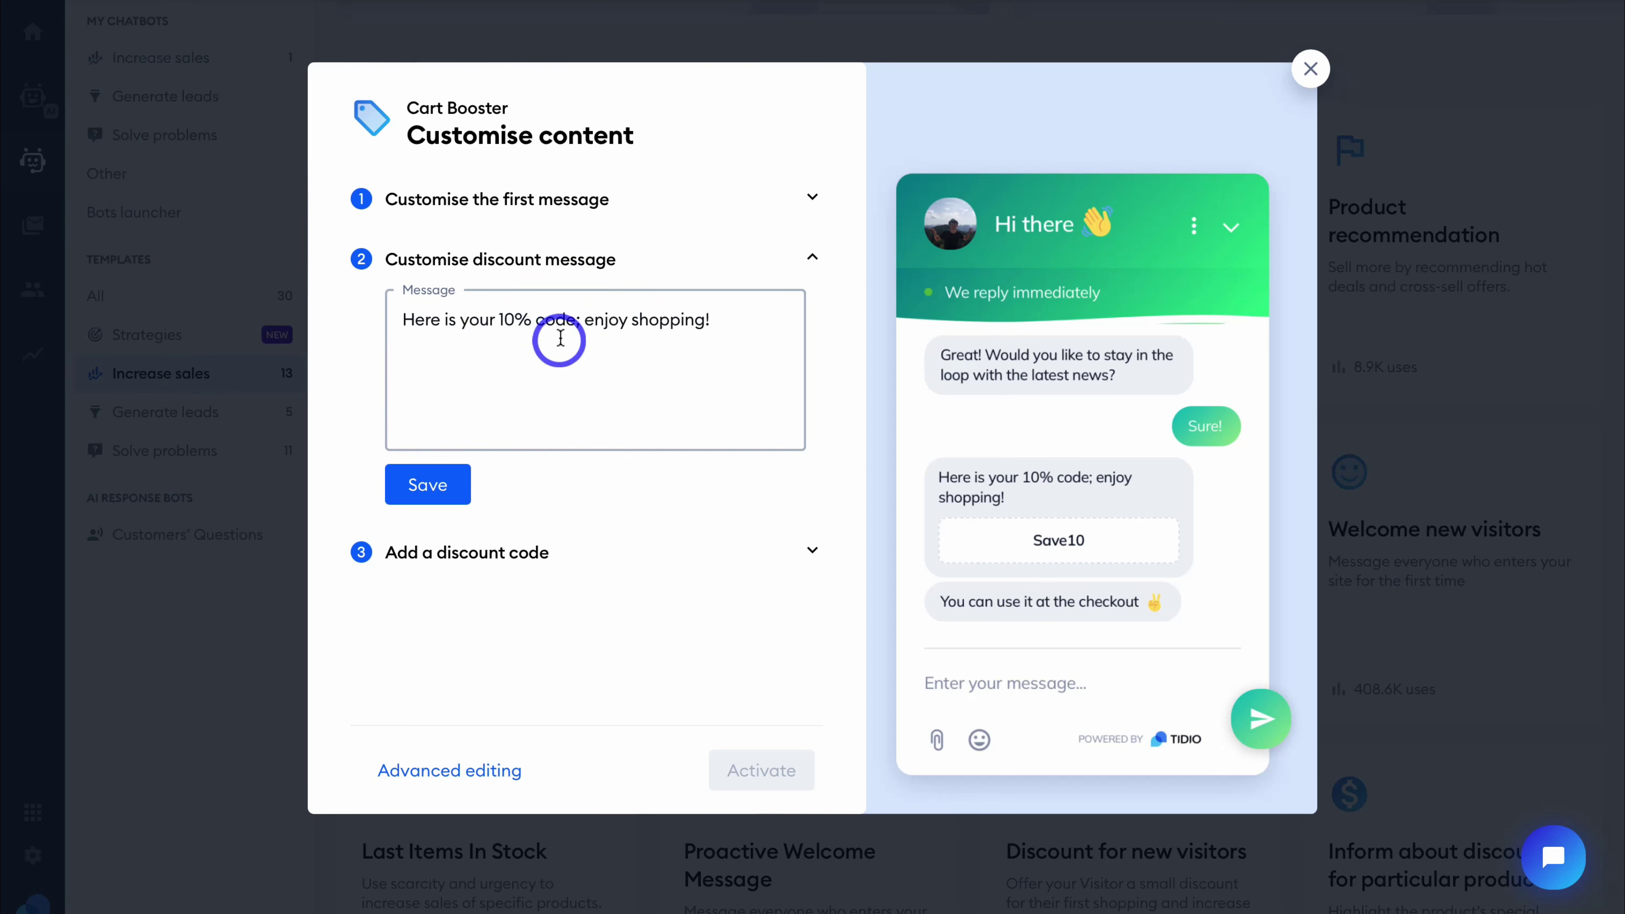
{"action": "left_click_drag", "start_coordinate": [719, 316], "coordinate": [396, 316]}
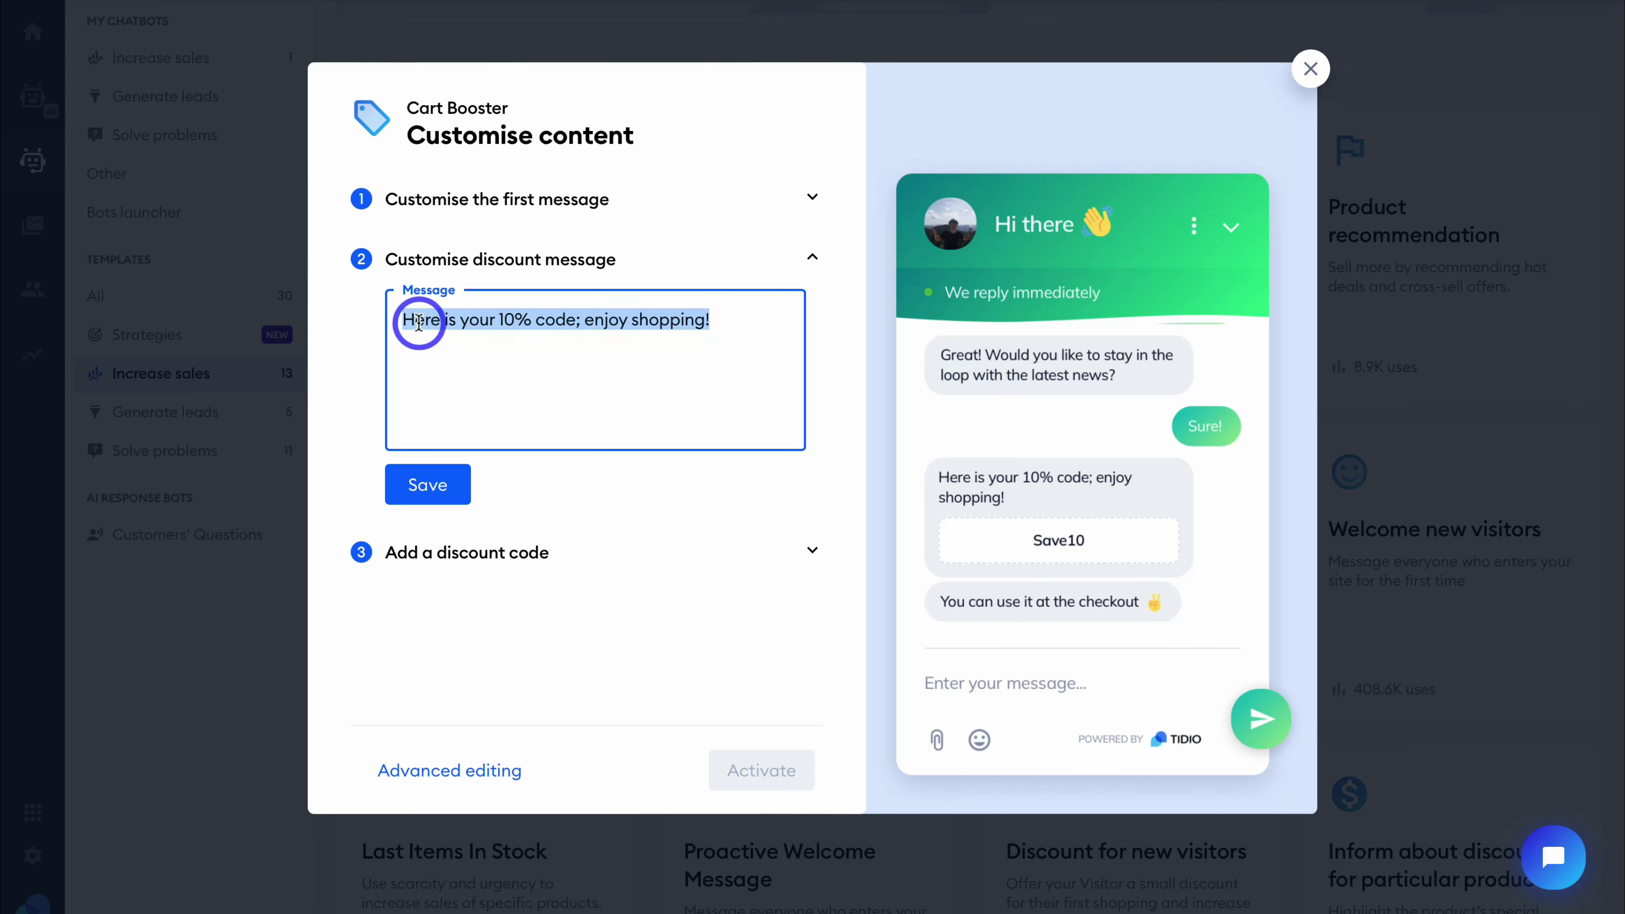
{"action": "left_click", "coordinate": [710, 348]}
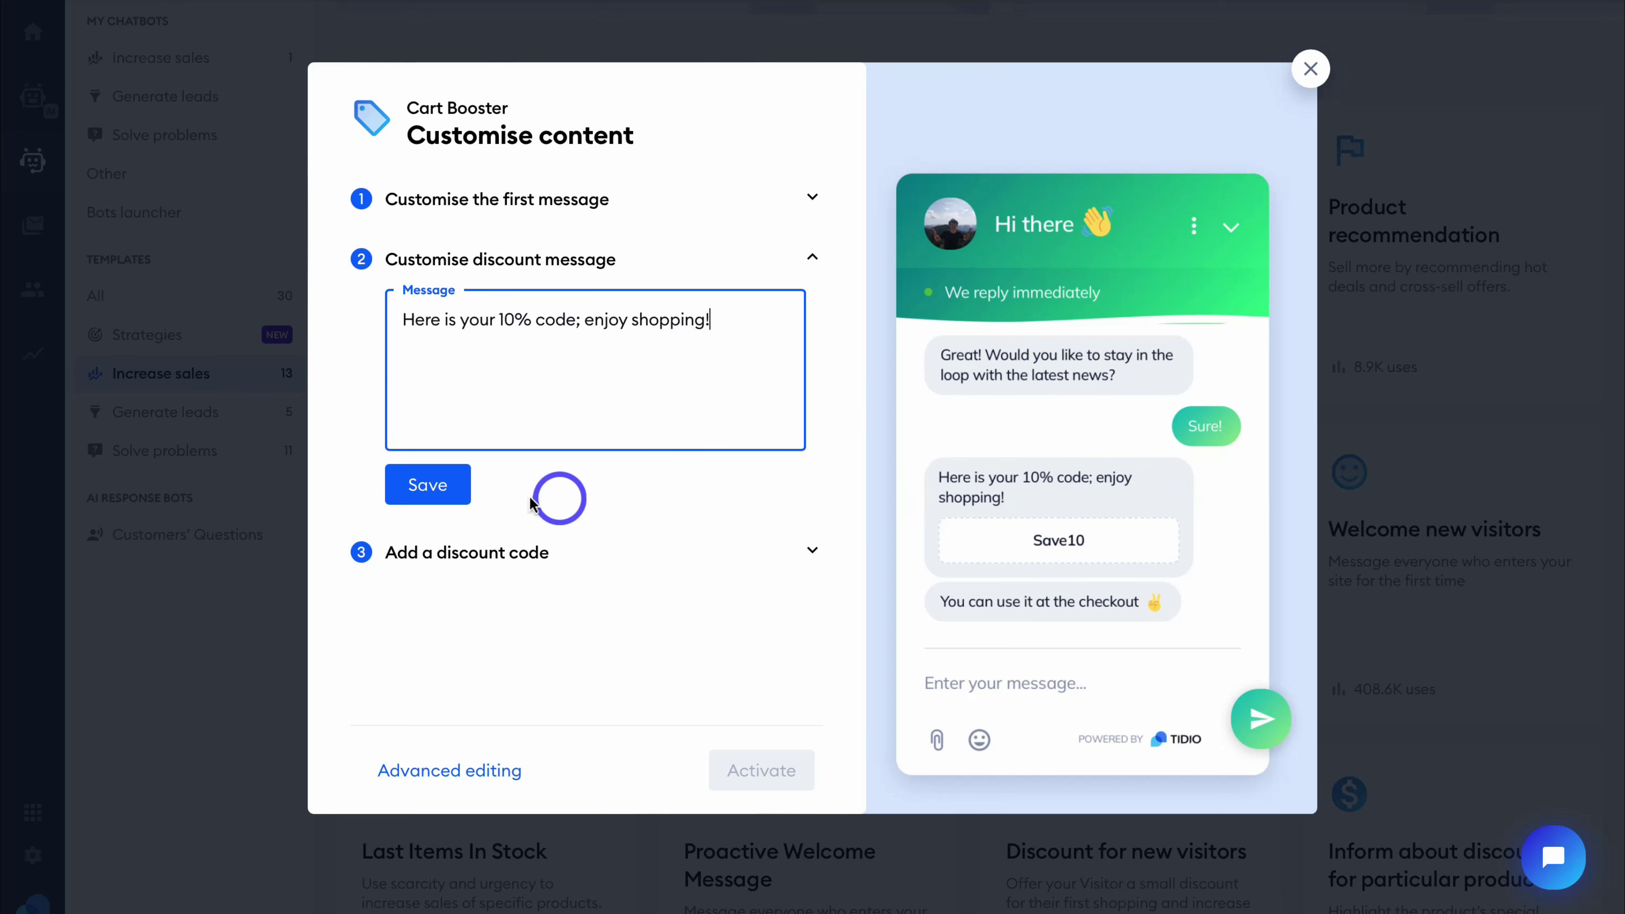
{"action": "left_click", "coordinate": [441, 492]}
Save the discount code Save10 with a value of 10%, and activate the Cart Booster chatbot
{"action": "left_click", "coordinate": [420, 387]}
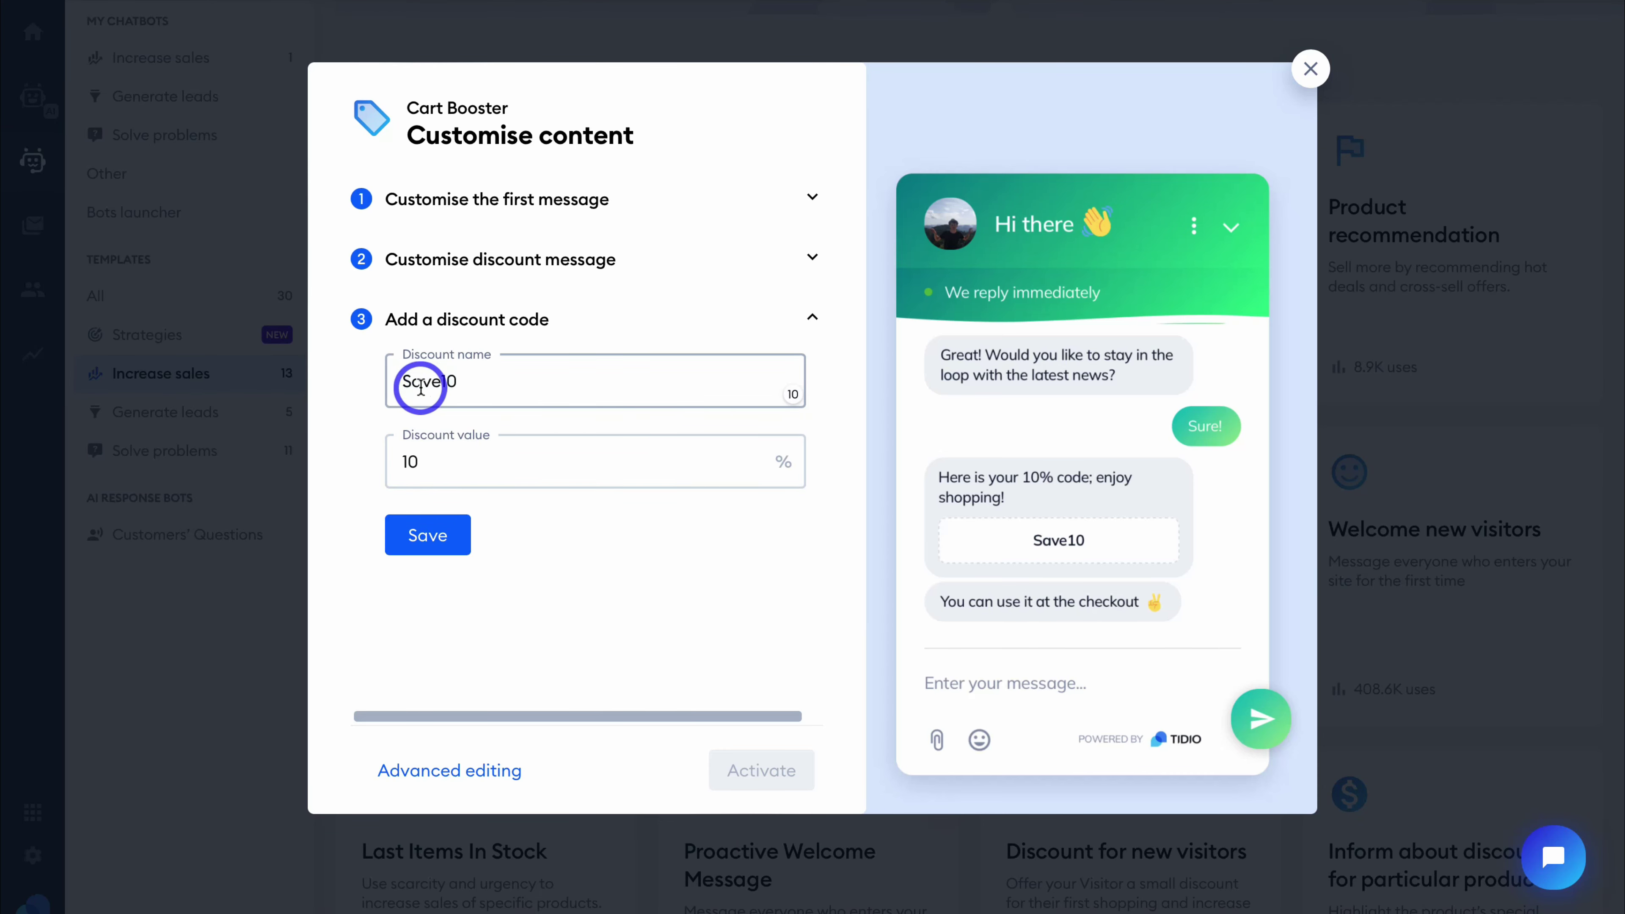
{"action": "left_click", "coordinate": [423, 471]}
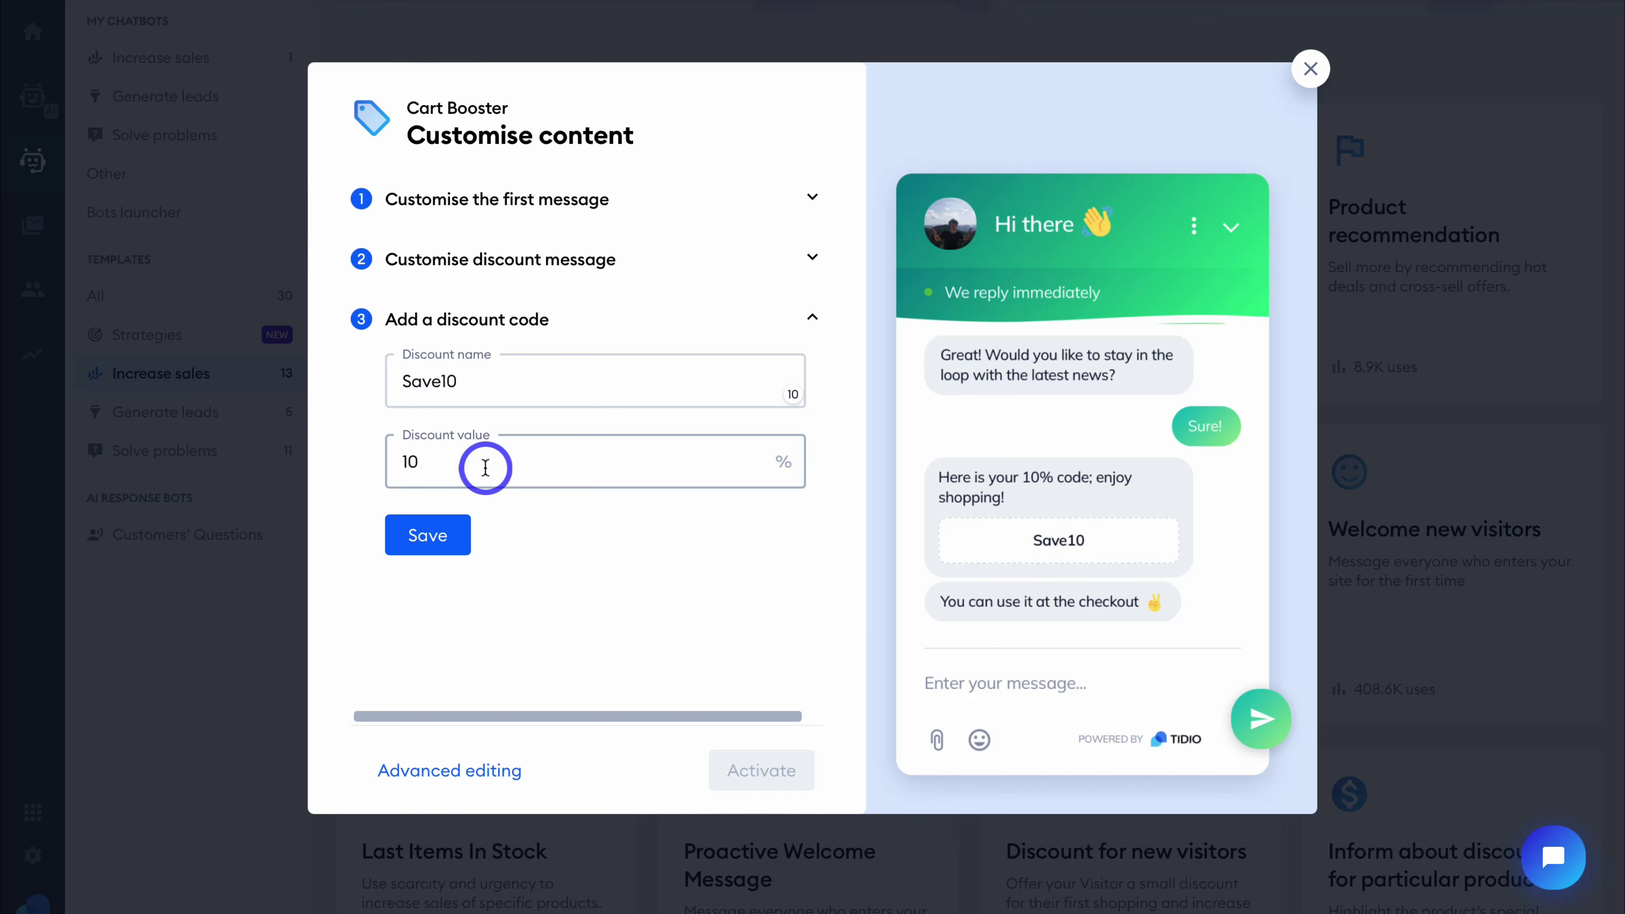
{"action": "left_click", "coordinate": [469, 388]}
{"action": "left_click", "coordinate": [494, 452]}
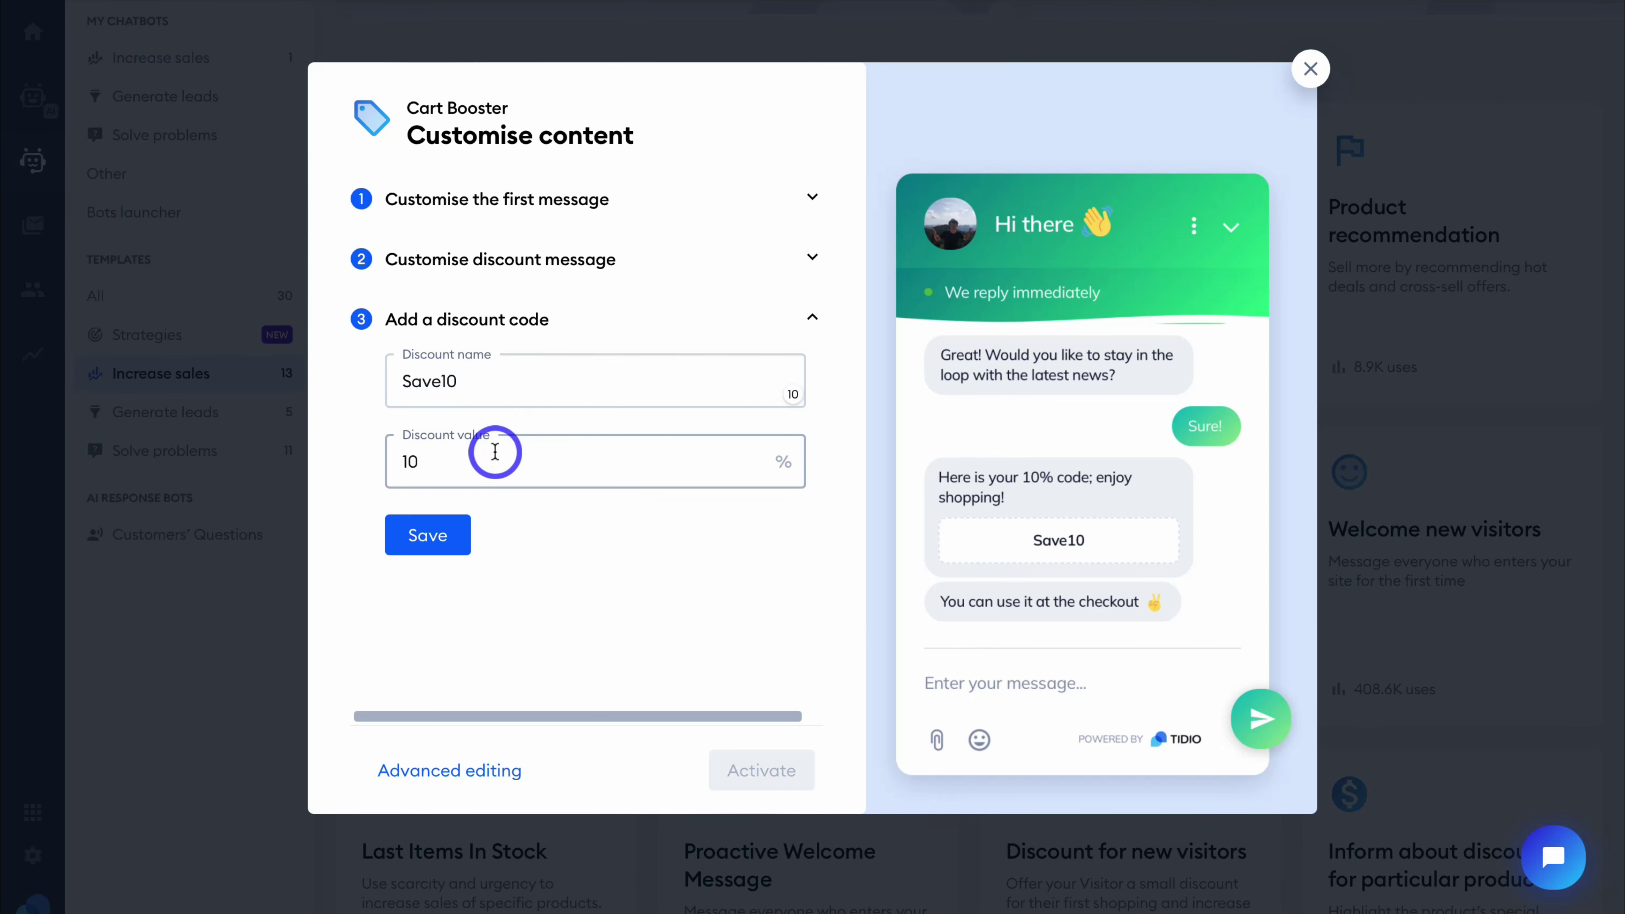
{"action": "left_click", "coordinate": [426, 539]}
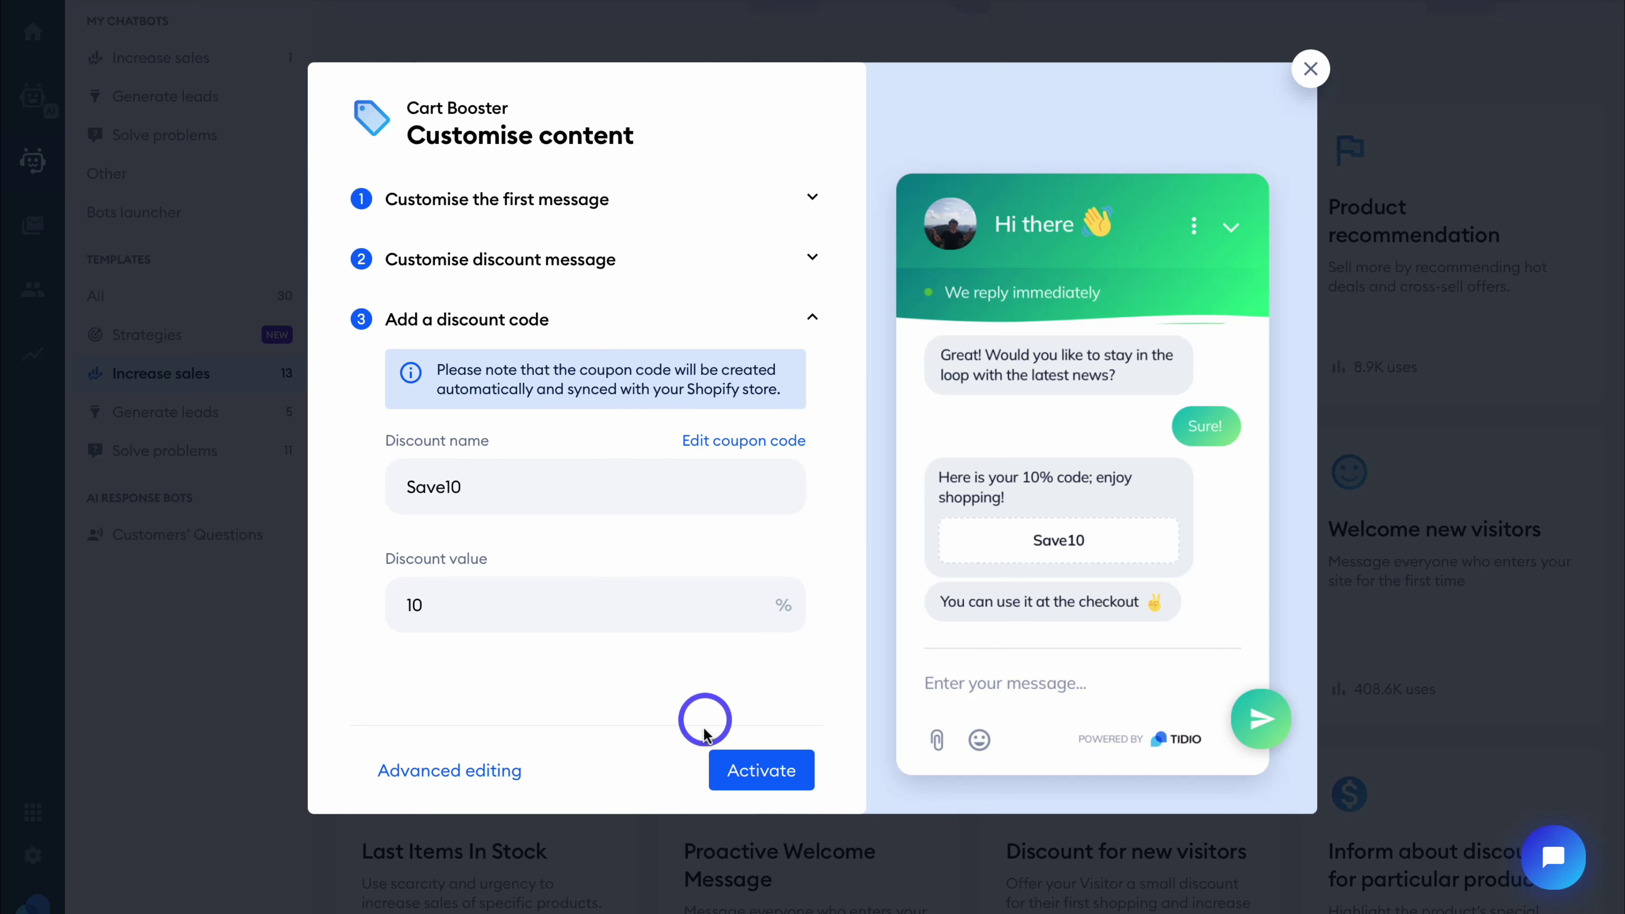
{"action": "left_click", "coordinate": [763, 773]}
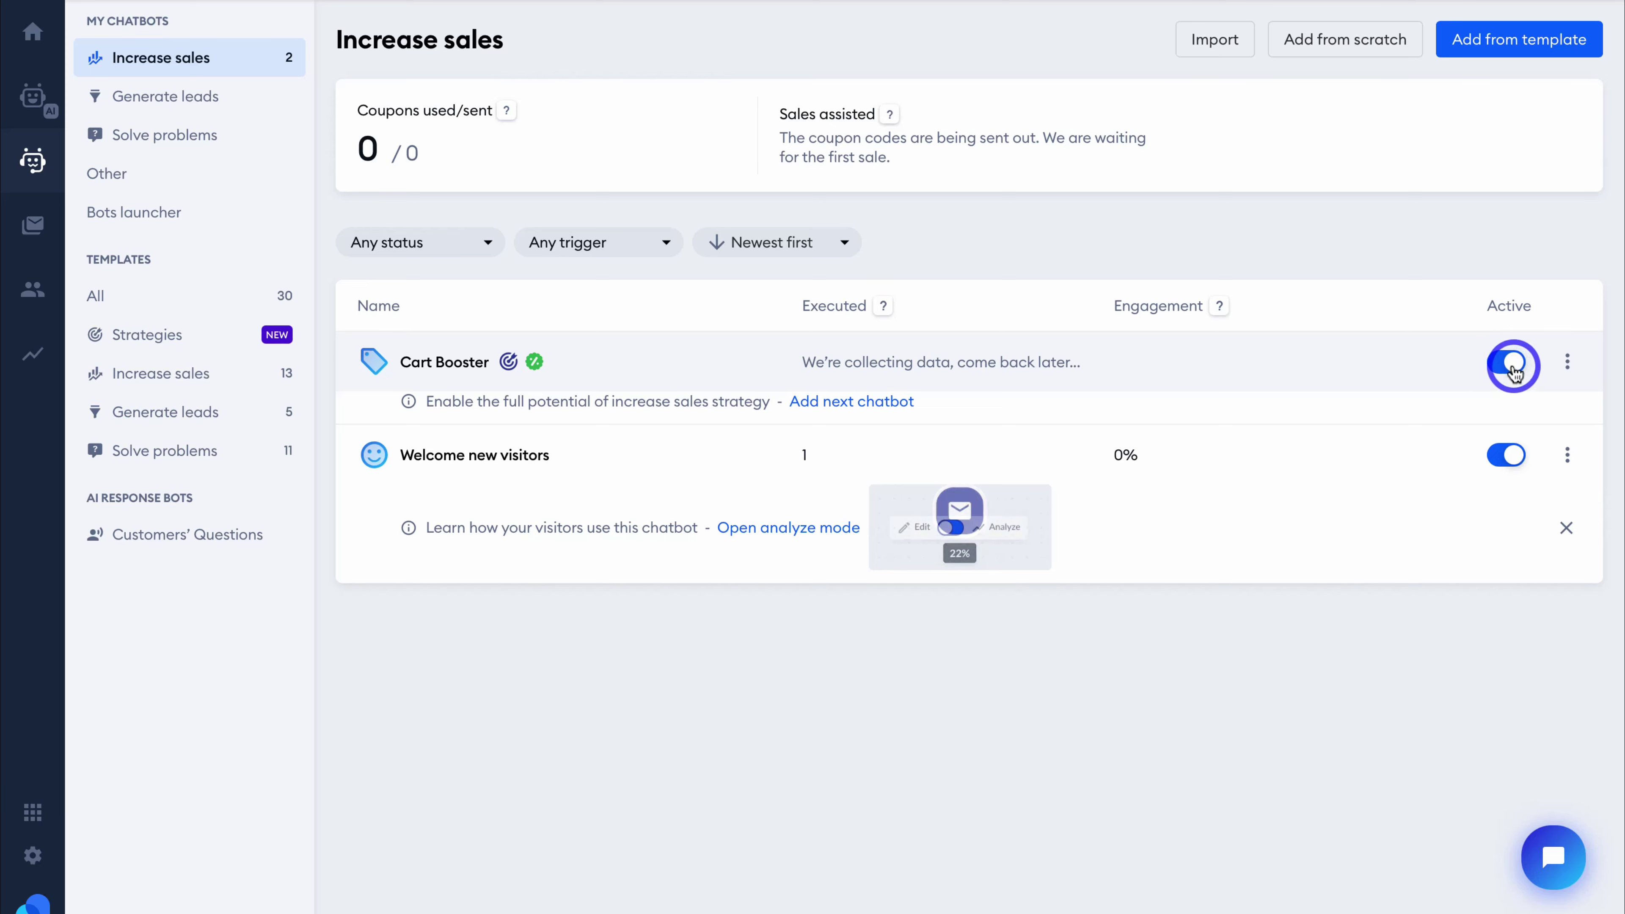
Test the Cart Booster chatbot in the preview page by requesting its discount code
{"action": "left_click", "coordinate": [1567, 363]}
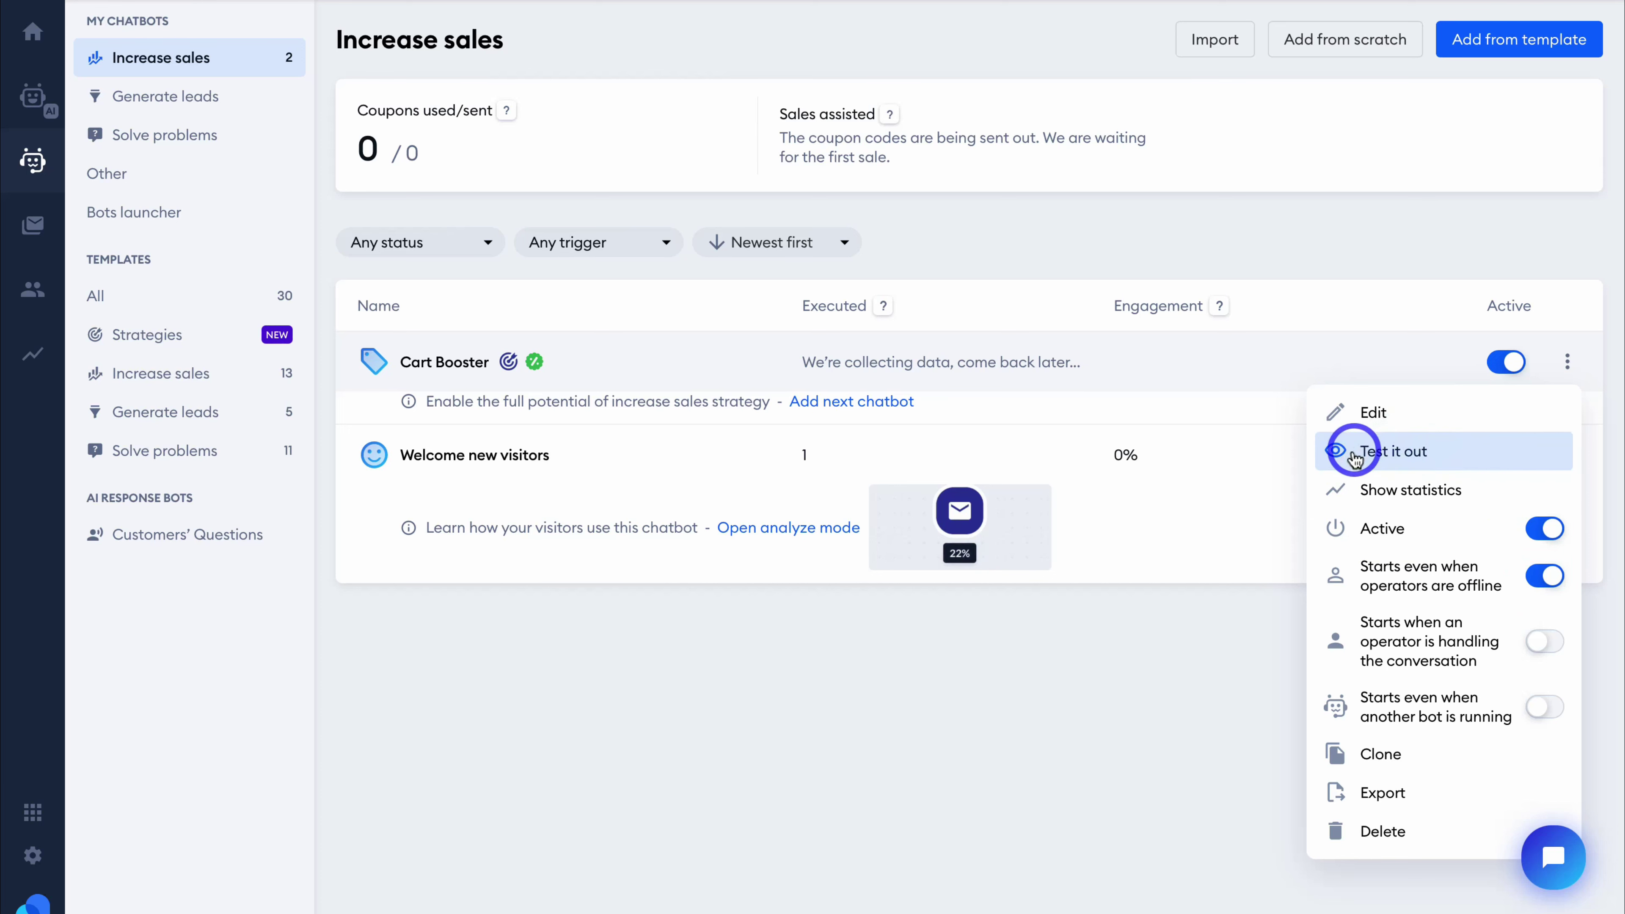
{"action": "left_click", "coordinate": [1467, 460]}
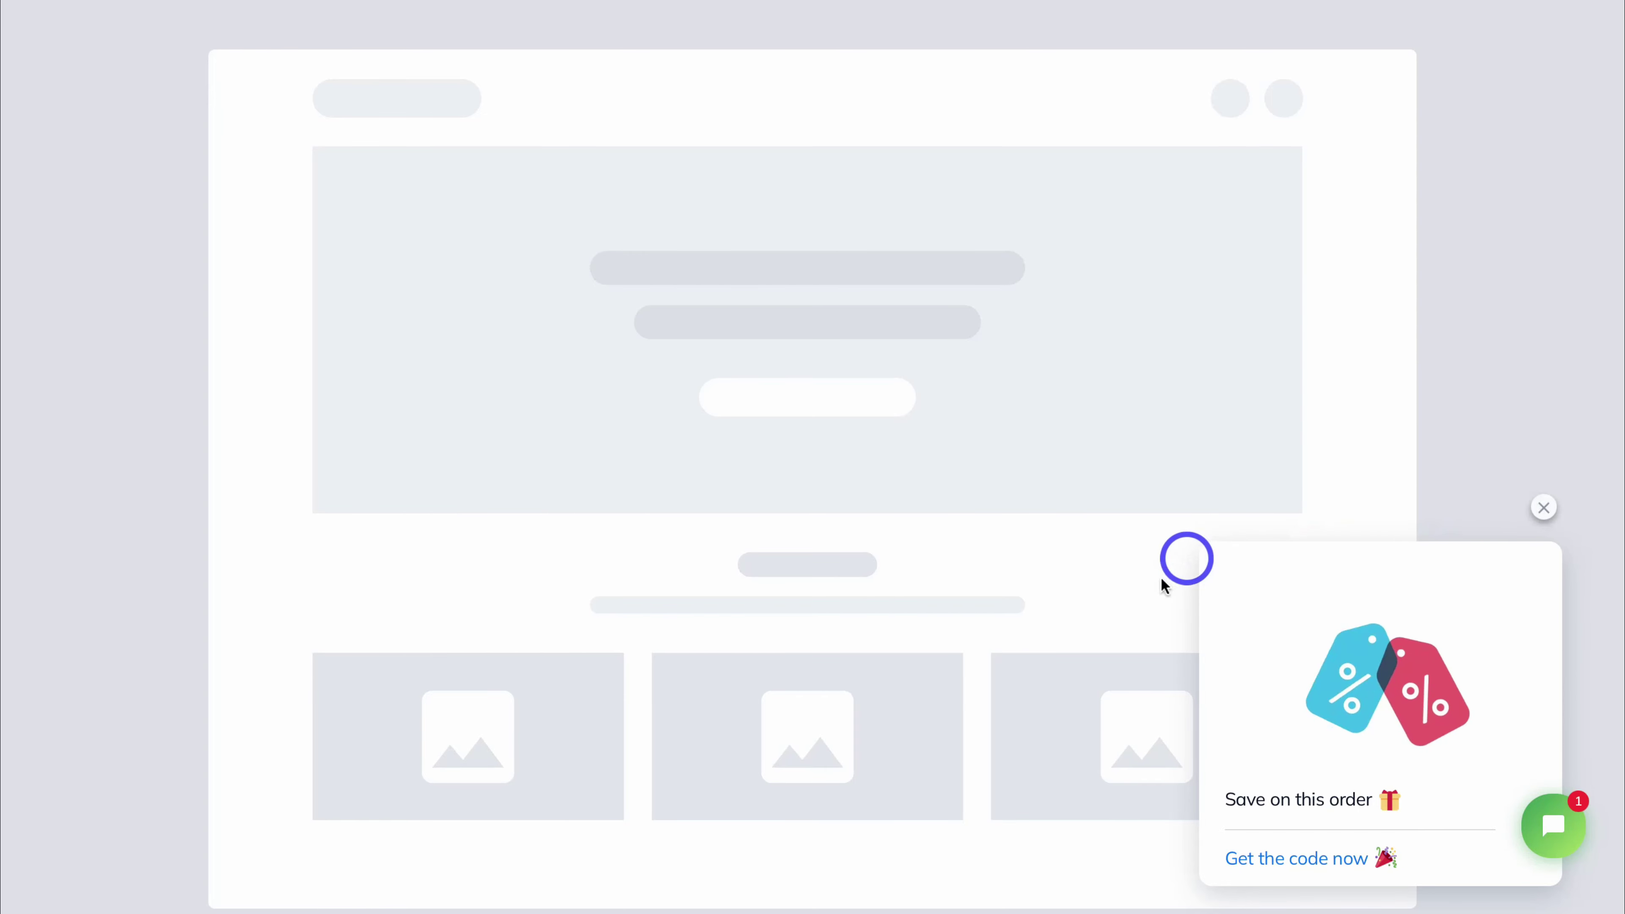
{"action": "left_click", "coordinate": [1309, 861]}
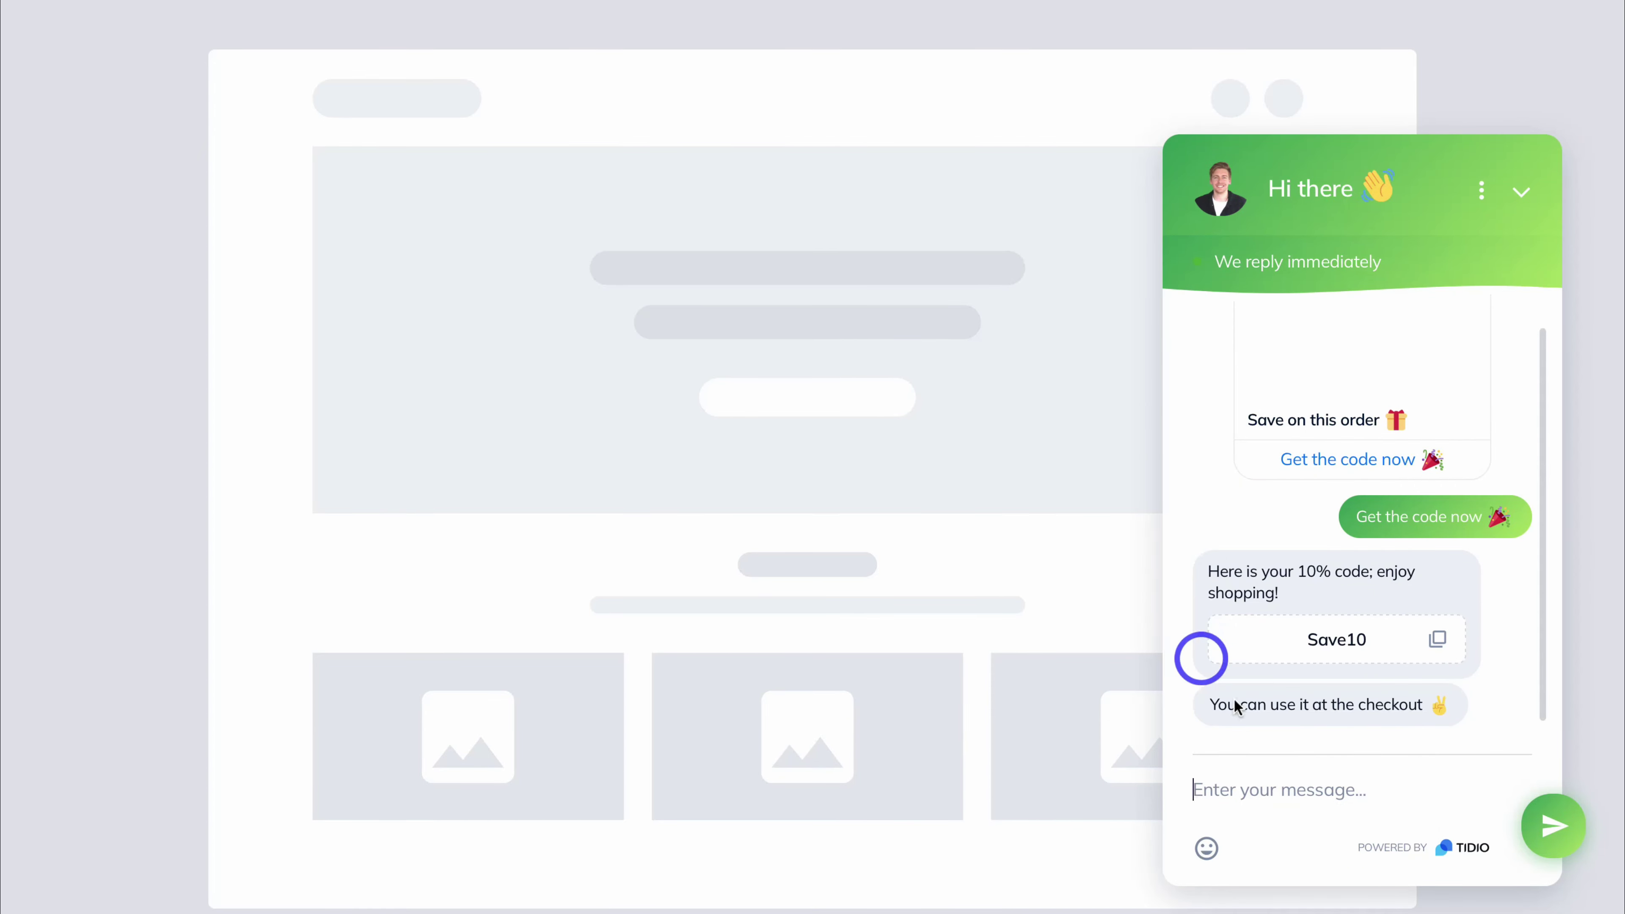
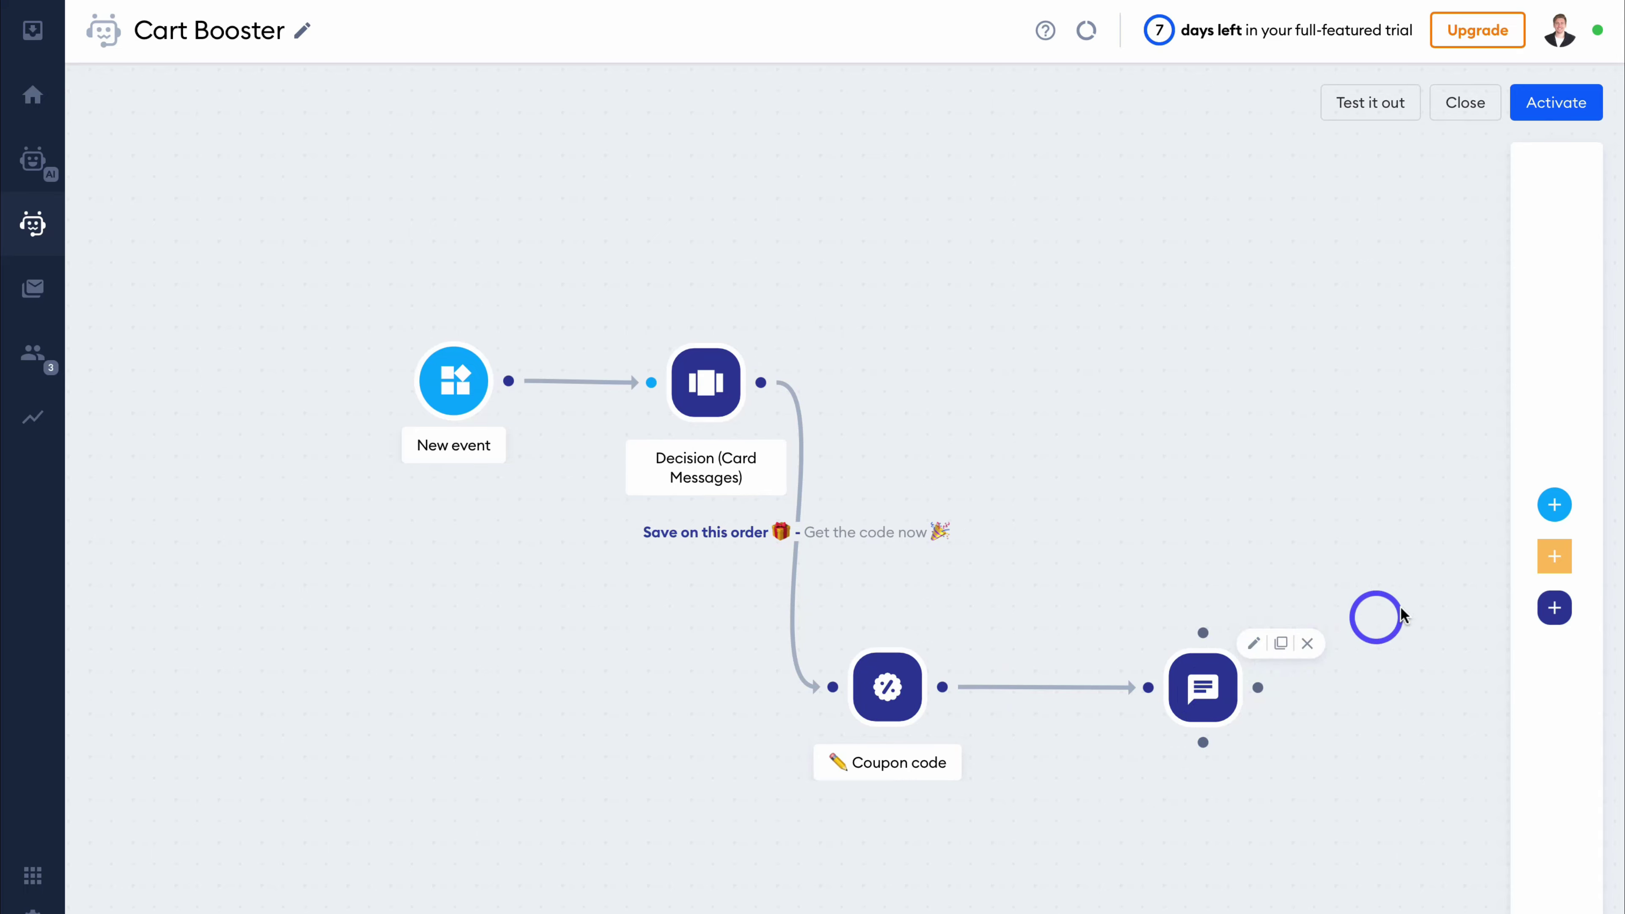
Examine the available trigger nodes in the Cart Booster flow and the settings of its New event trigger
{"action": "mouse_move", "coordinate": [1548, 449]}
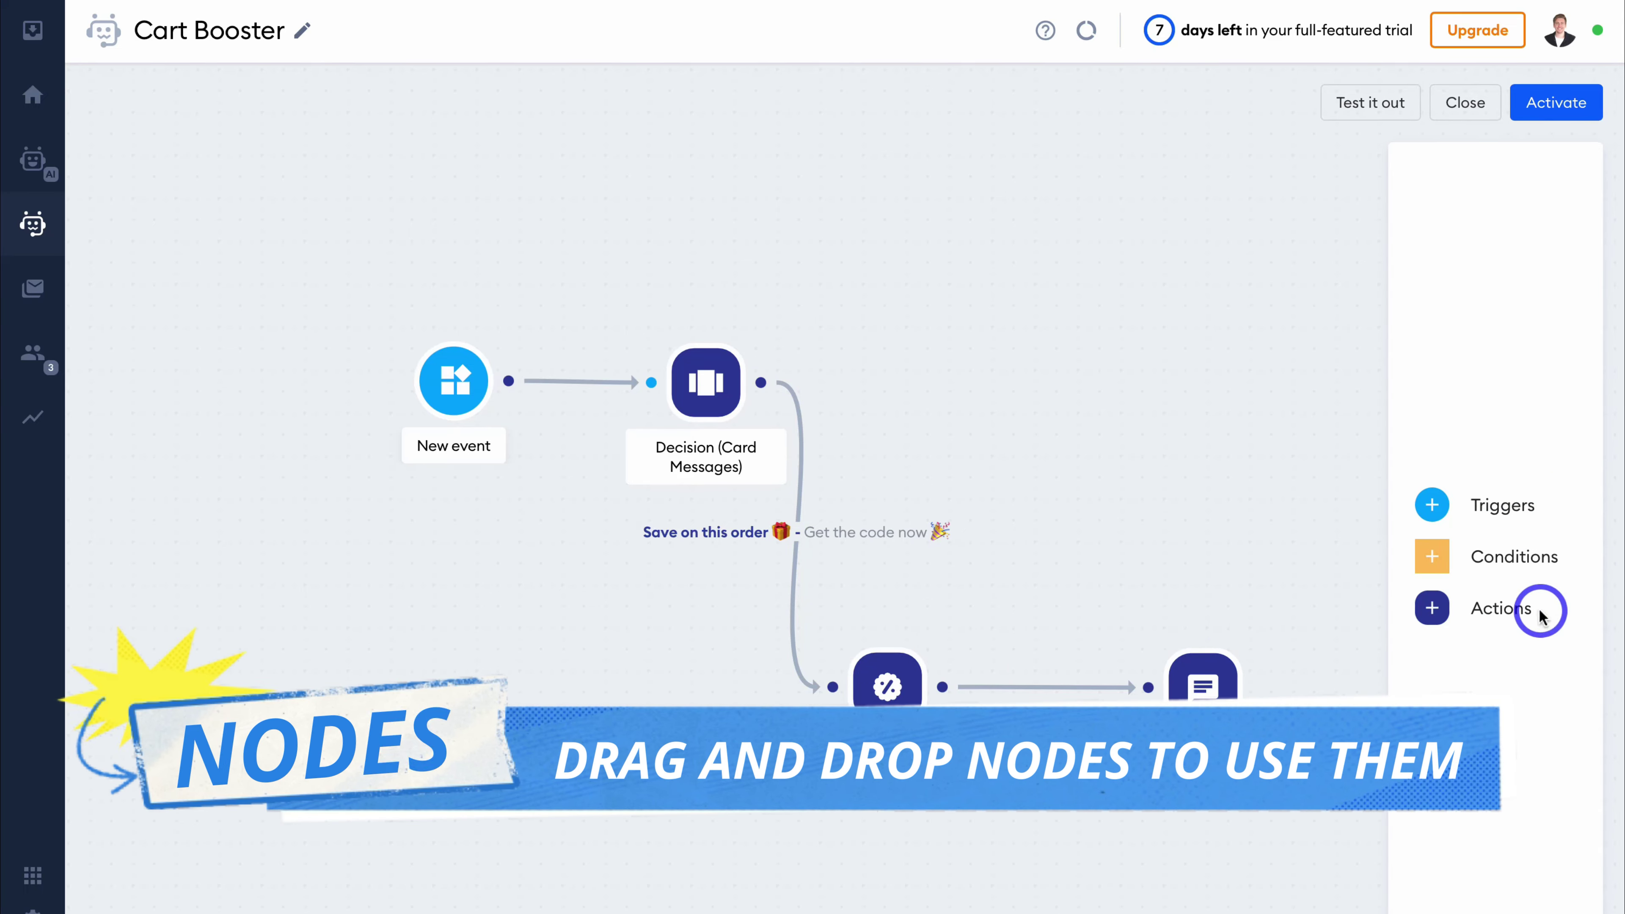
{"action": "left_click", "coordinate": [1506, 512]}
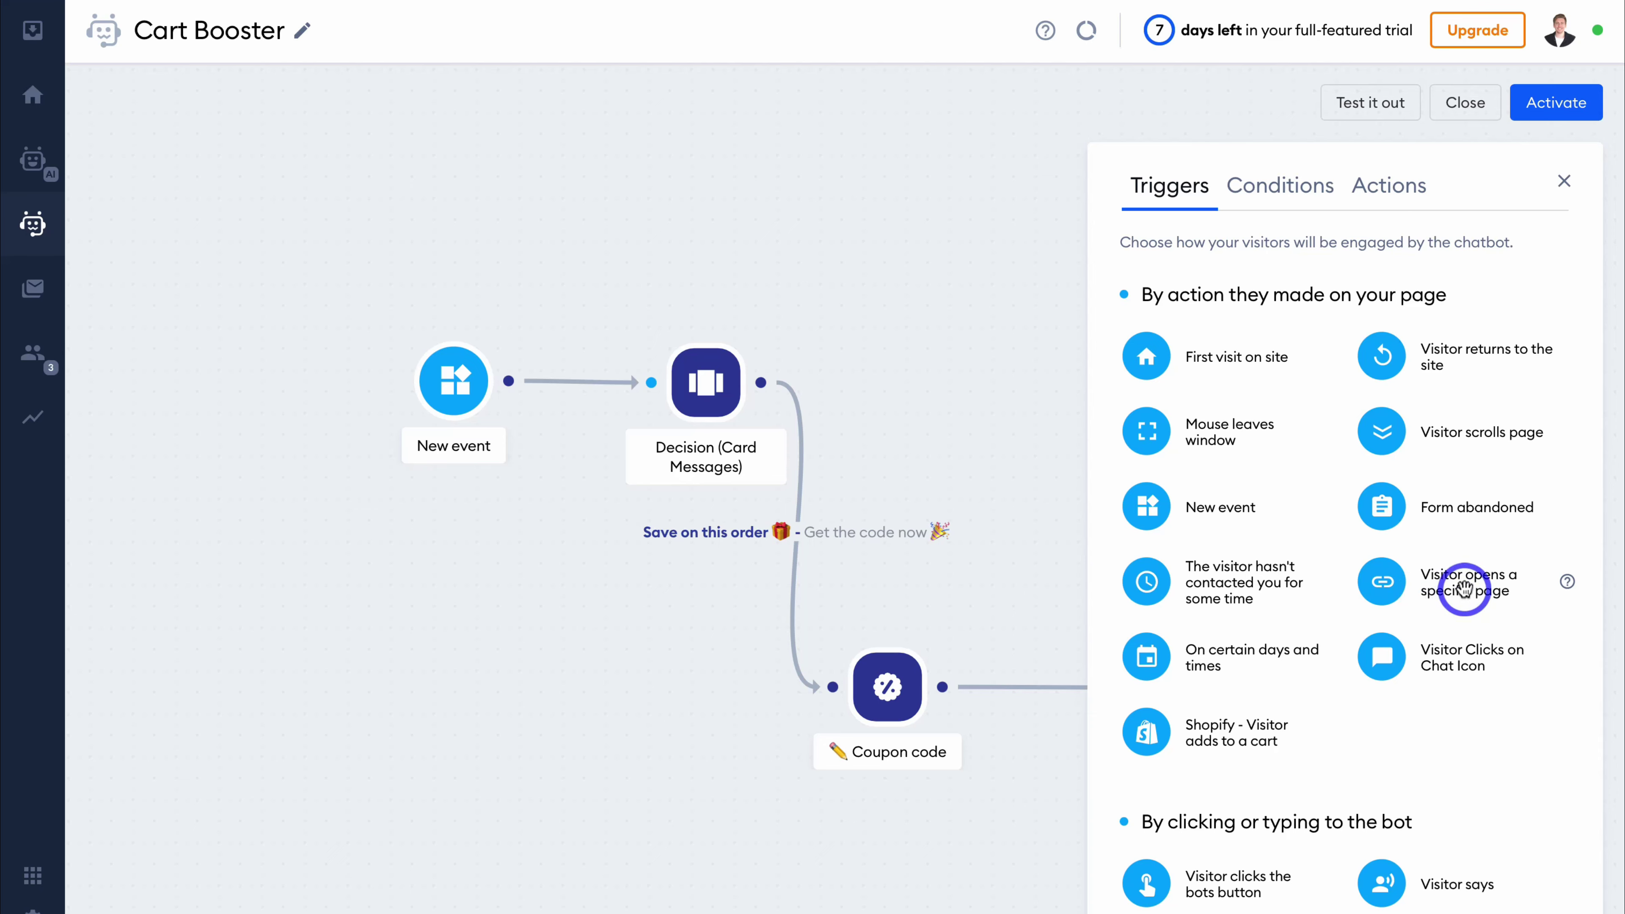
{"action": "scroll", "coordinate": [1411, 512], "scroll_direction": "down", "scroll_amount": 4}
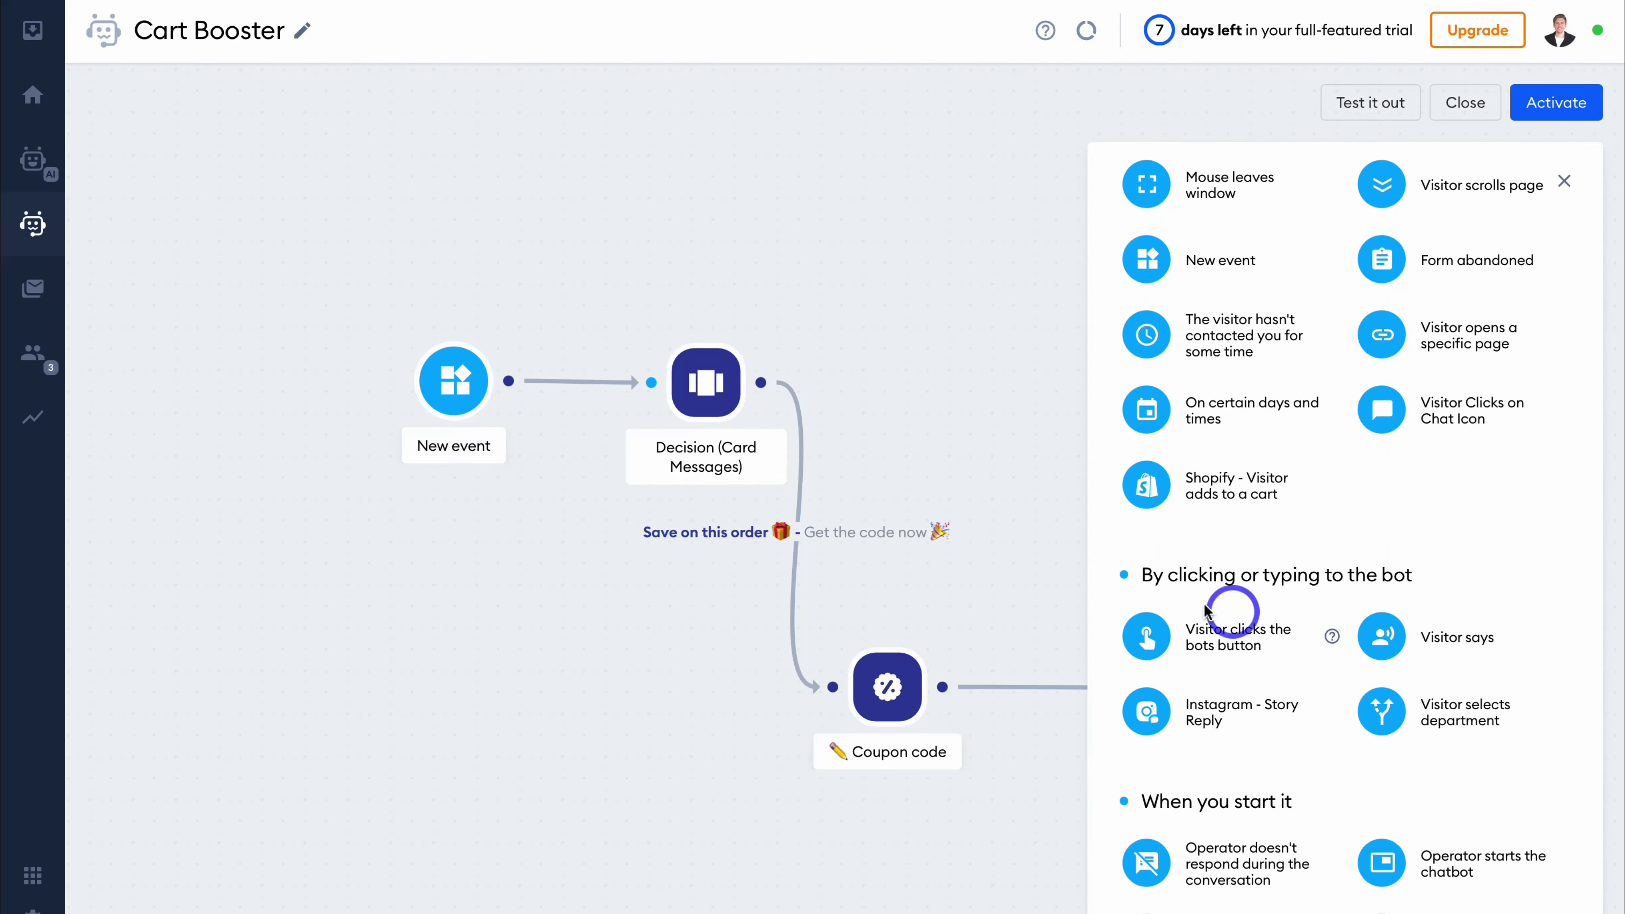
{"action": "mouse_move", "coordinate": [454, 384]}
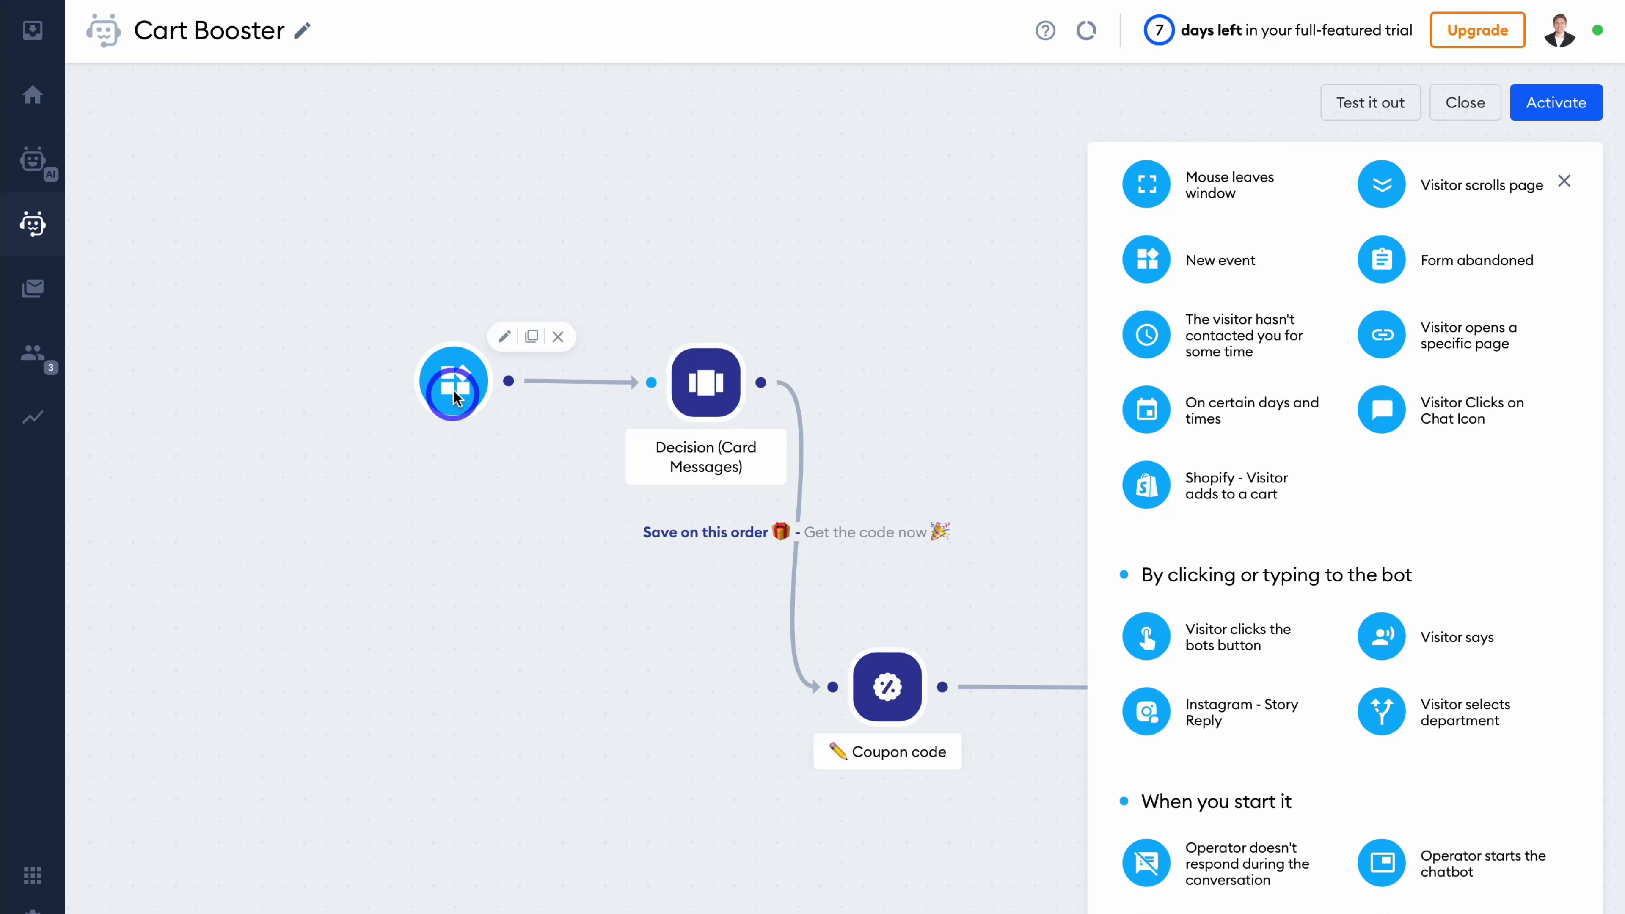
{"action": "left_click", "coordinate": [455, 387]}
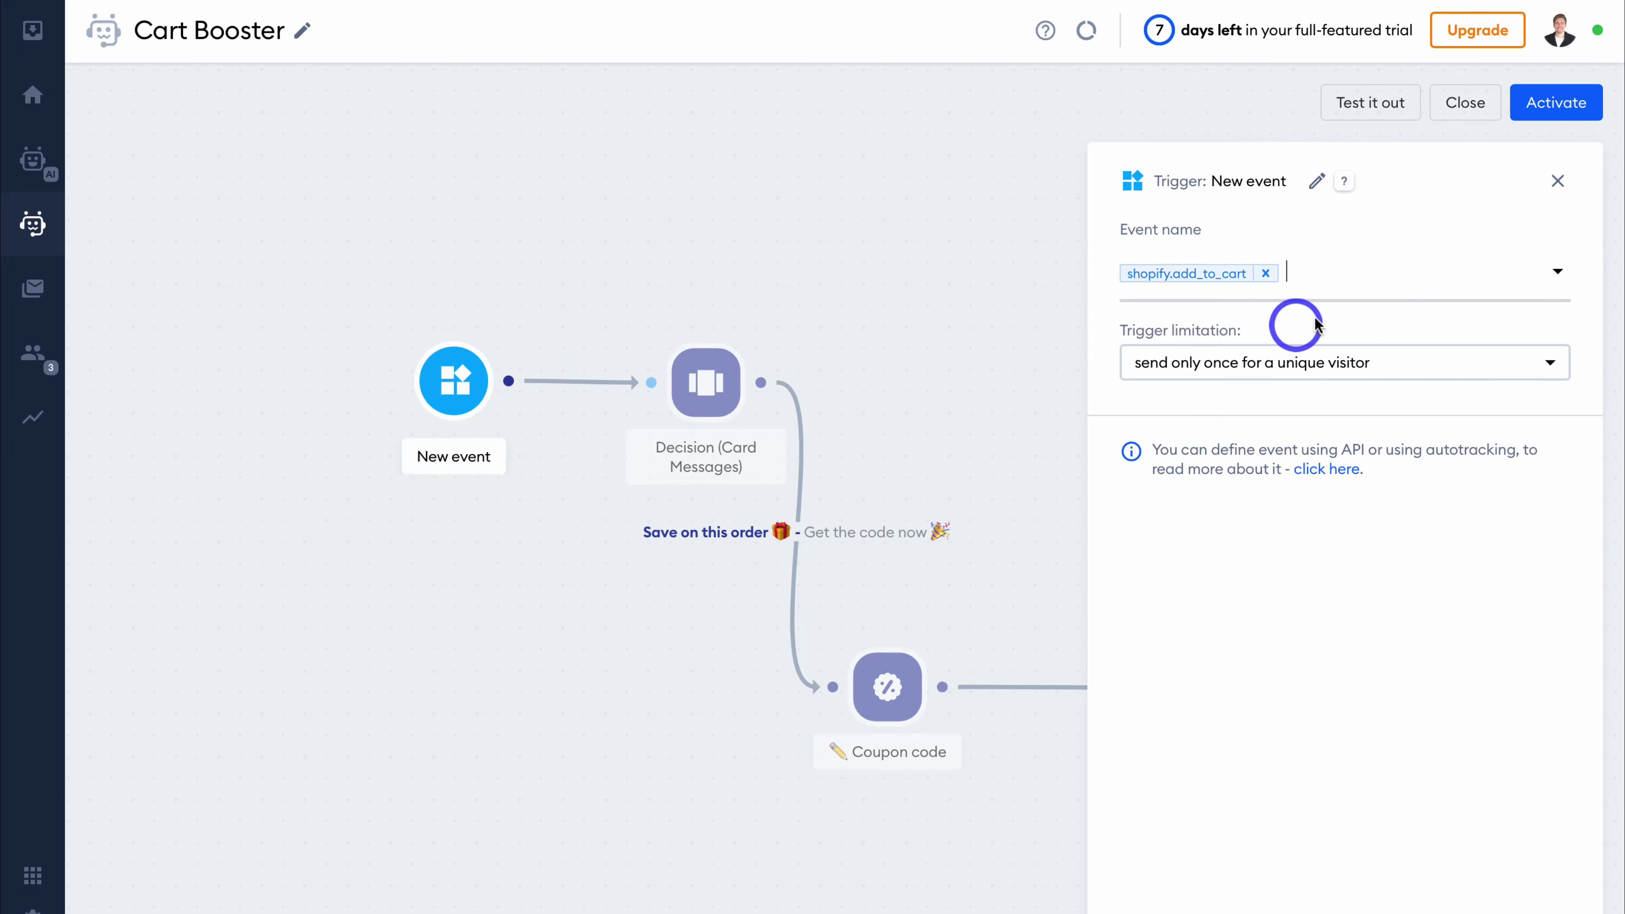
{"action": "left_click", "coordinate": [1558, 181]}
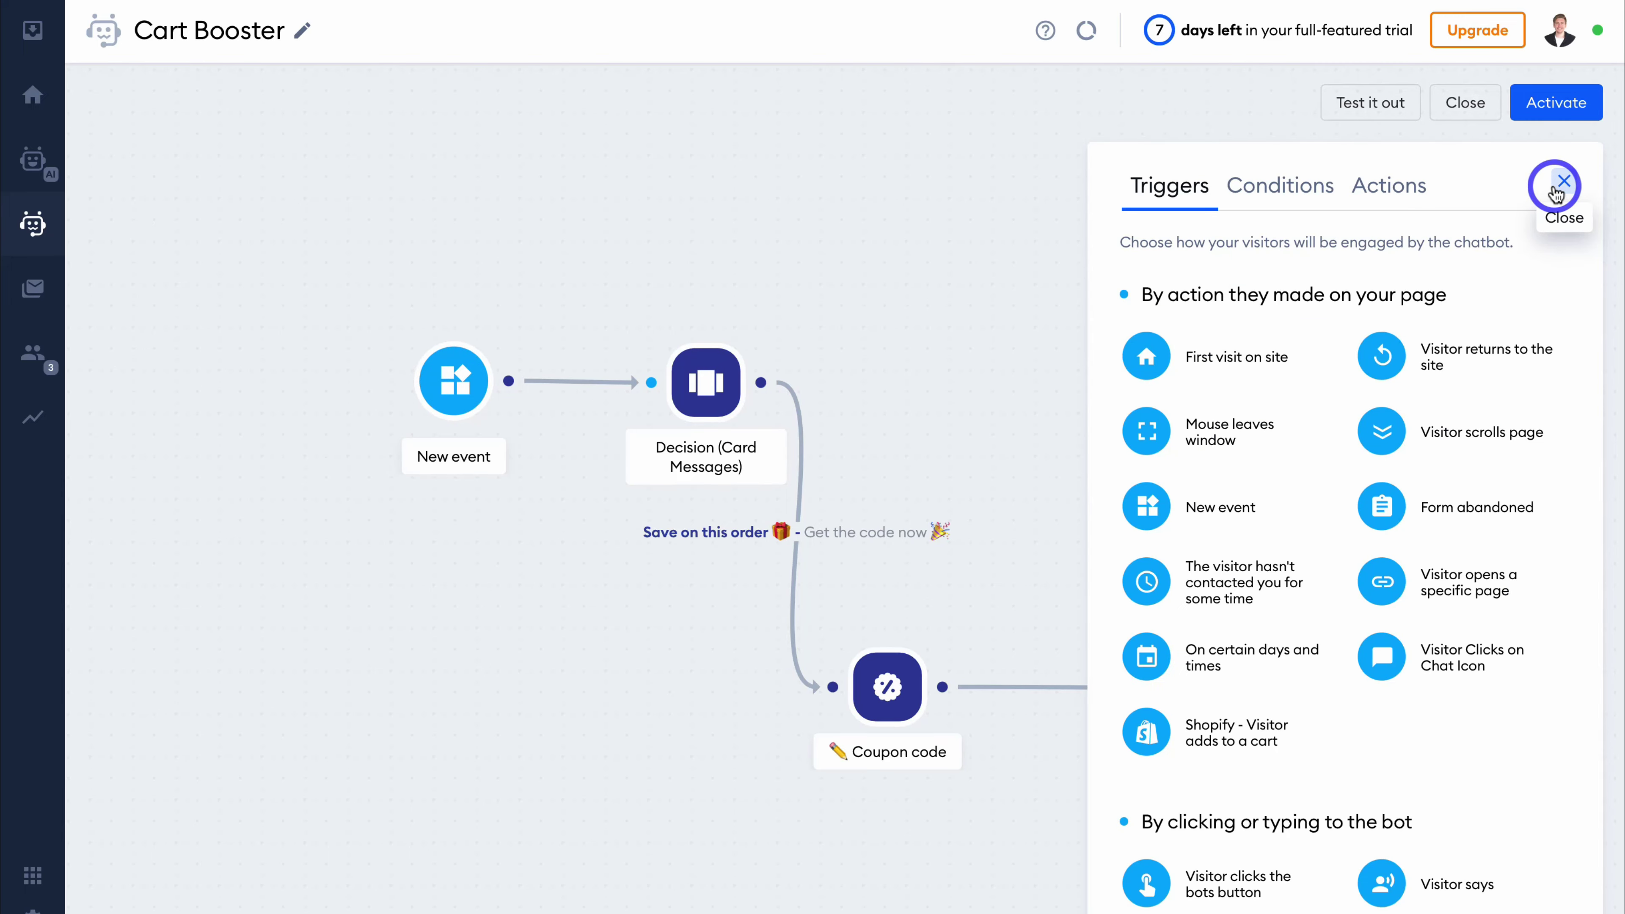
Review the available condition and action nodes, and close the Cart Booster editor without changes
{"action": "left_click", "coordinate": [1286, 190]}
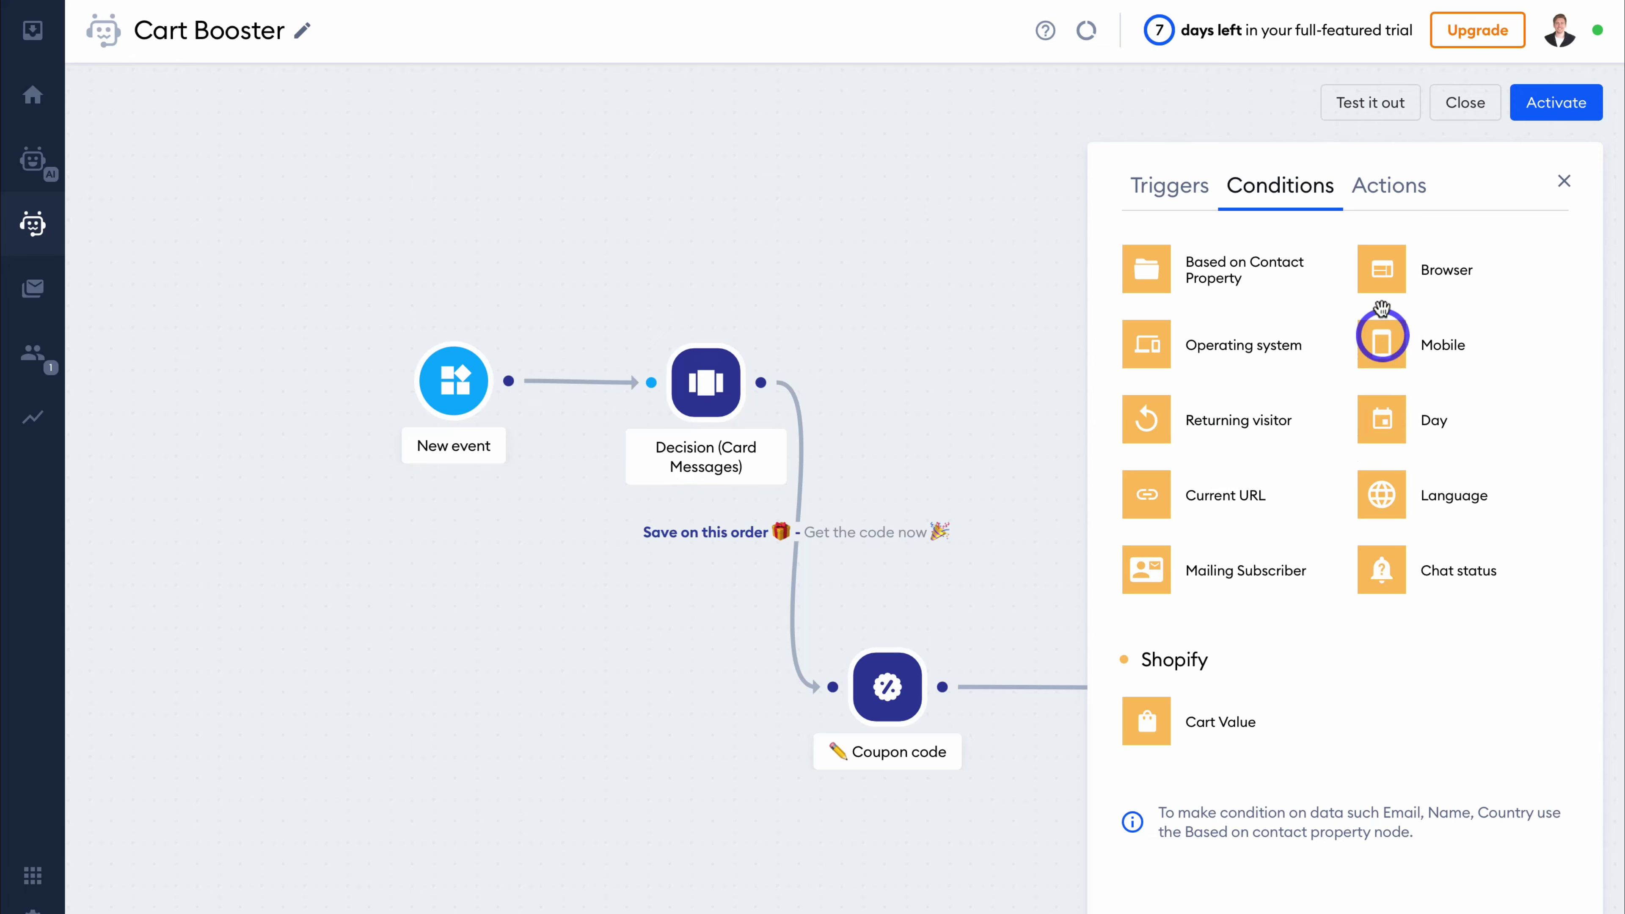
{"action": "left_click", "coordinate": [1385, 195]}
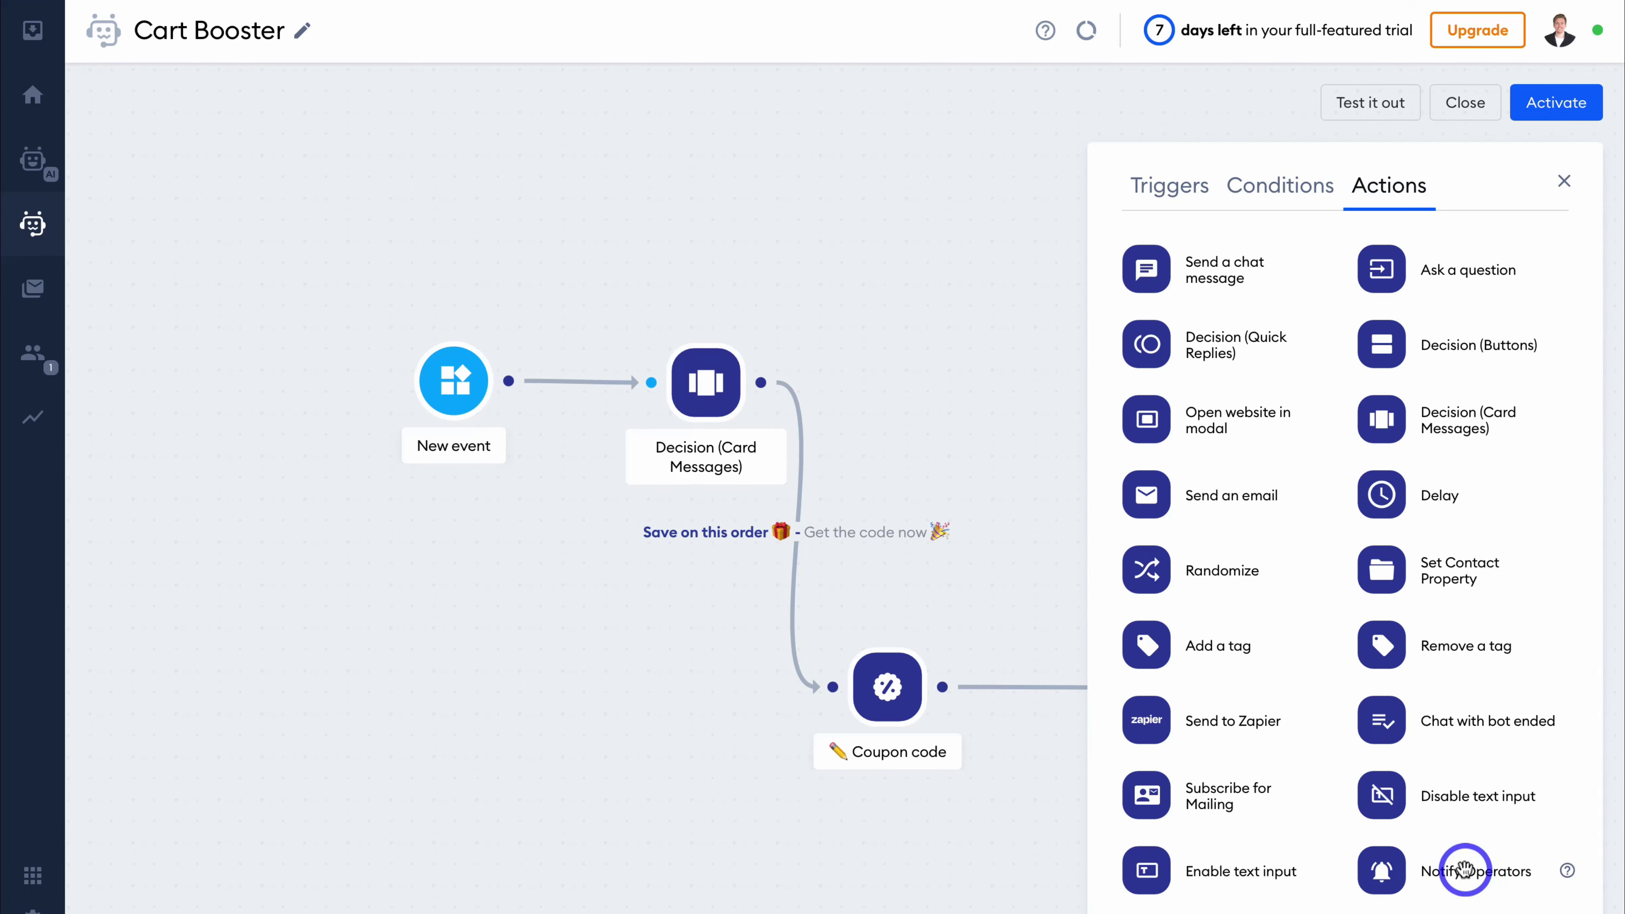
{"action": "scroll", "coordinate": [1464, 869], "scroll_direction": "down", "scroll_amount": 5}
{"action": "scroll", "coordinate": [1465, 870], "scroll_direction": "up", "scroll_amount": 5}
{"action": "left_click", "coordinate": [1564, 181]}
{"action": "left_click", "coordinate": [1465, 103]}
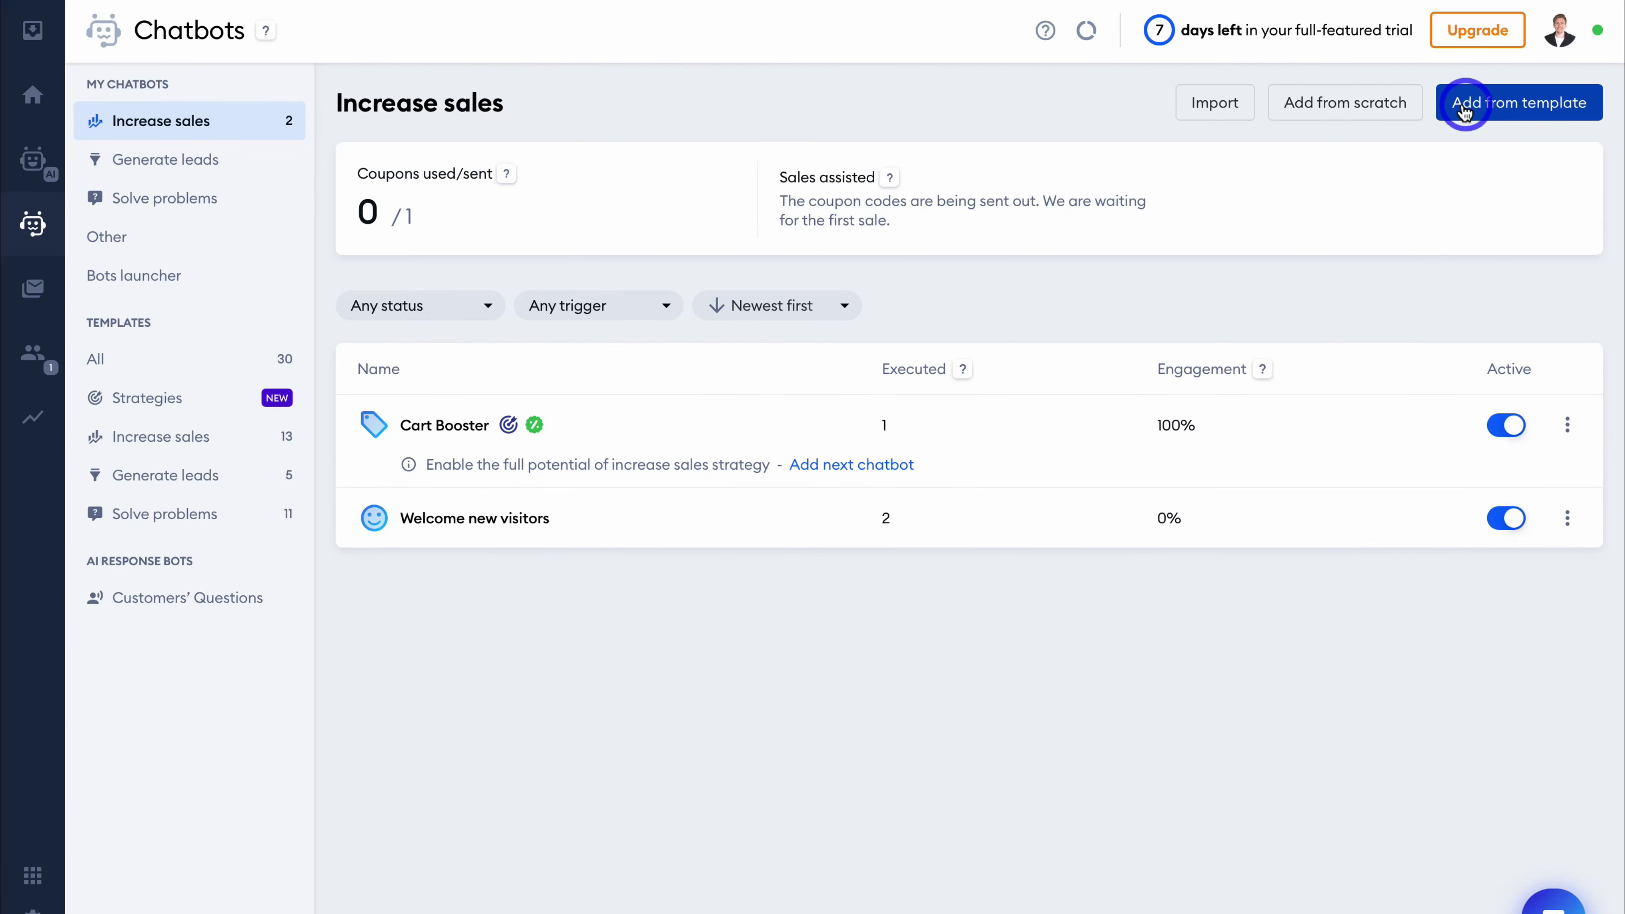
Use the Lead Magnet / Subscribe Form template from Generate leads, save its default message and activate the chatbot
{"action": "left_click", "coordinate": [249, 478]}
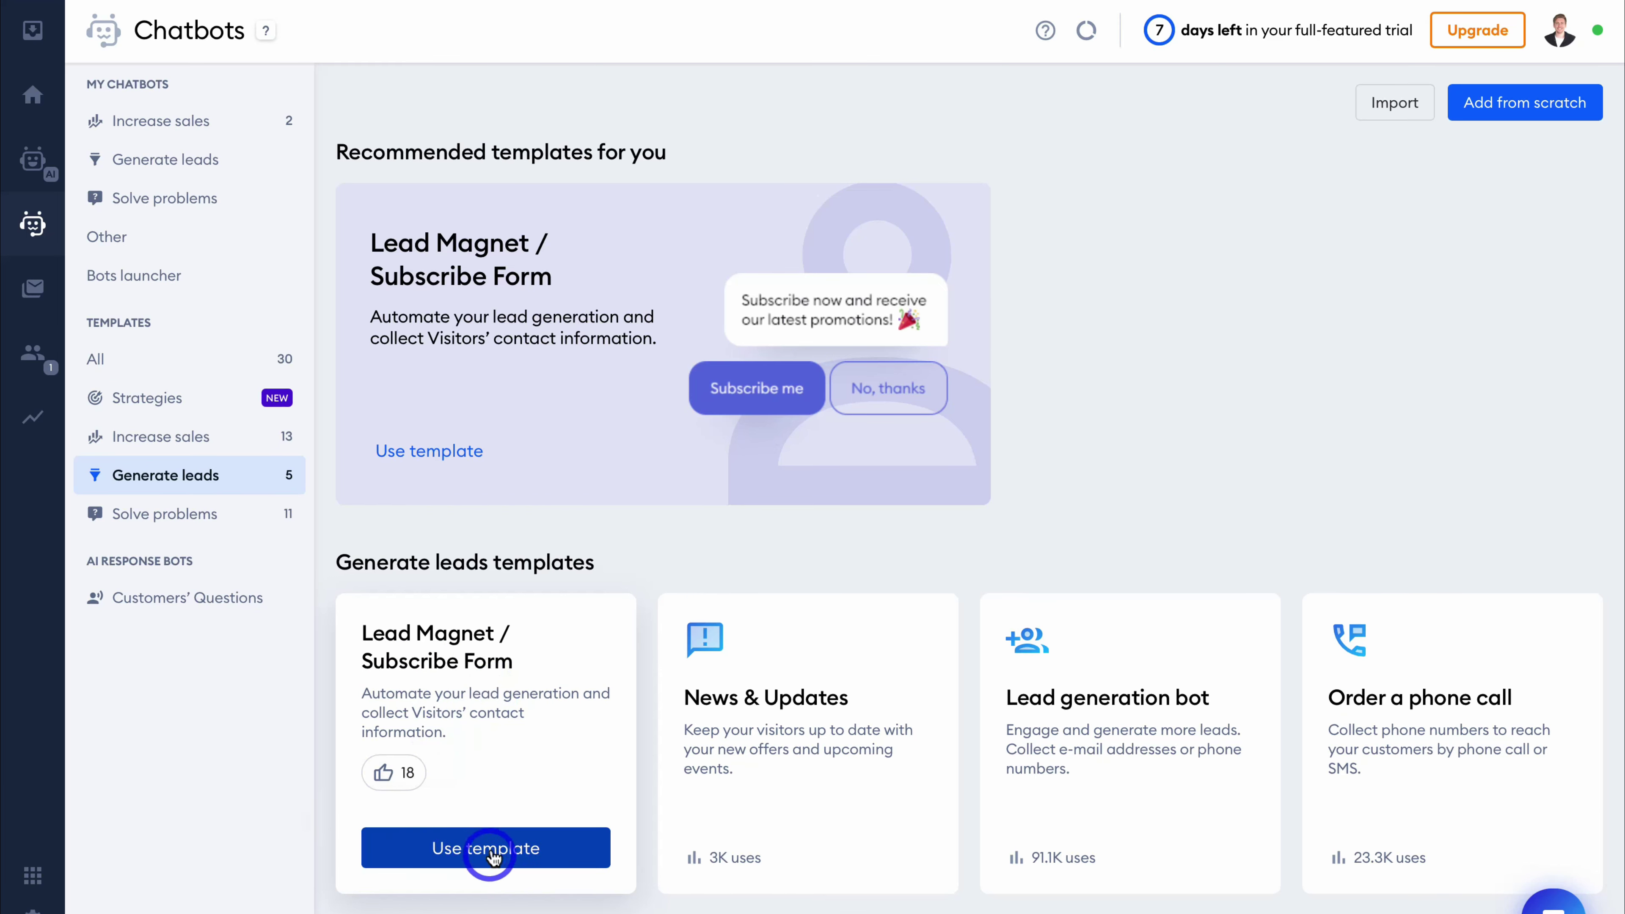
{"action": "left_click", "coordinate": [557, 859]}
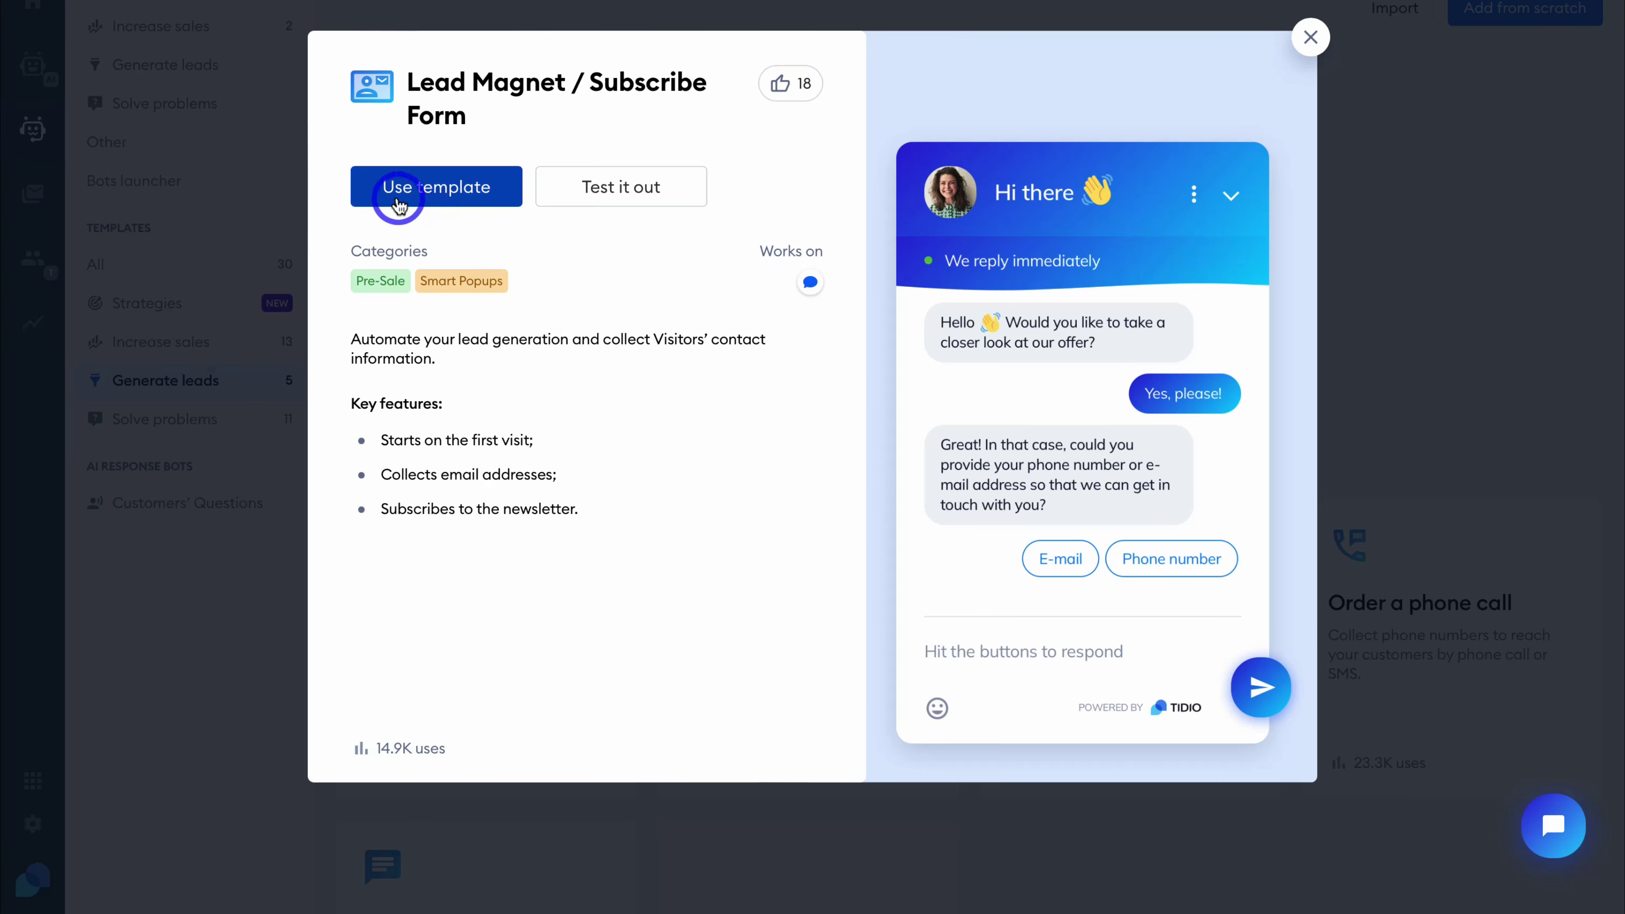
{"action": "left_click", "coordinate": [462, 195]}
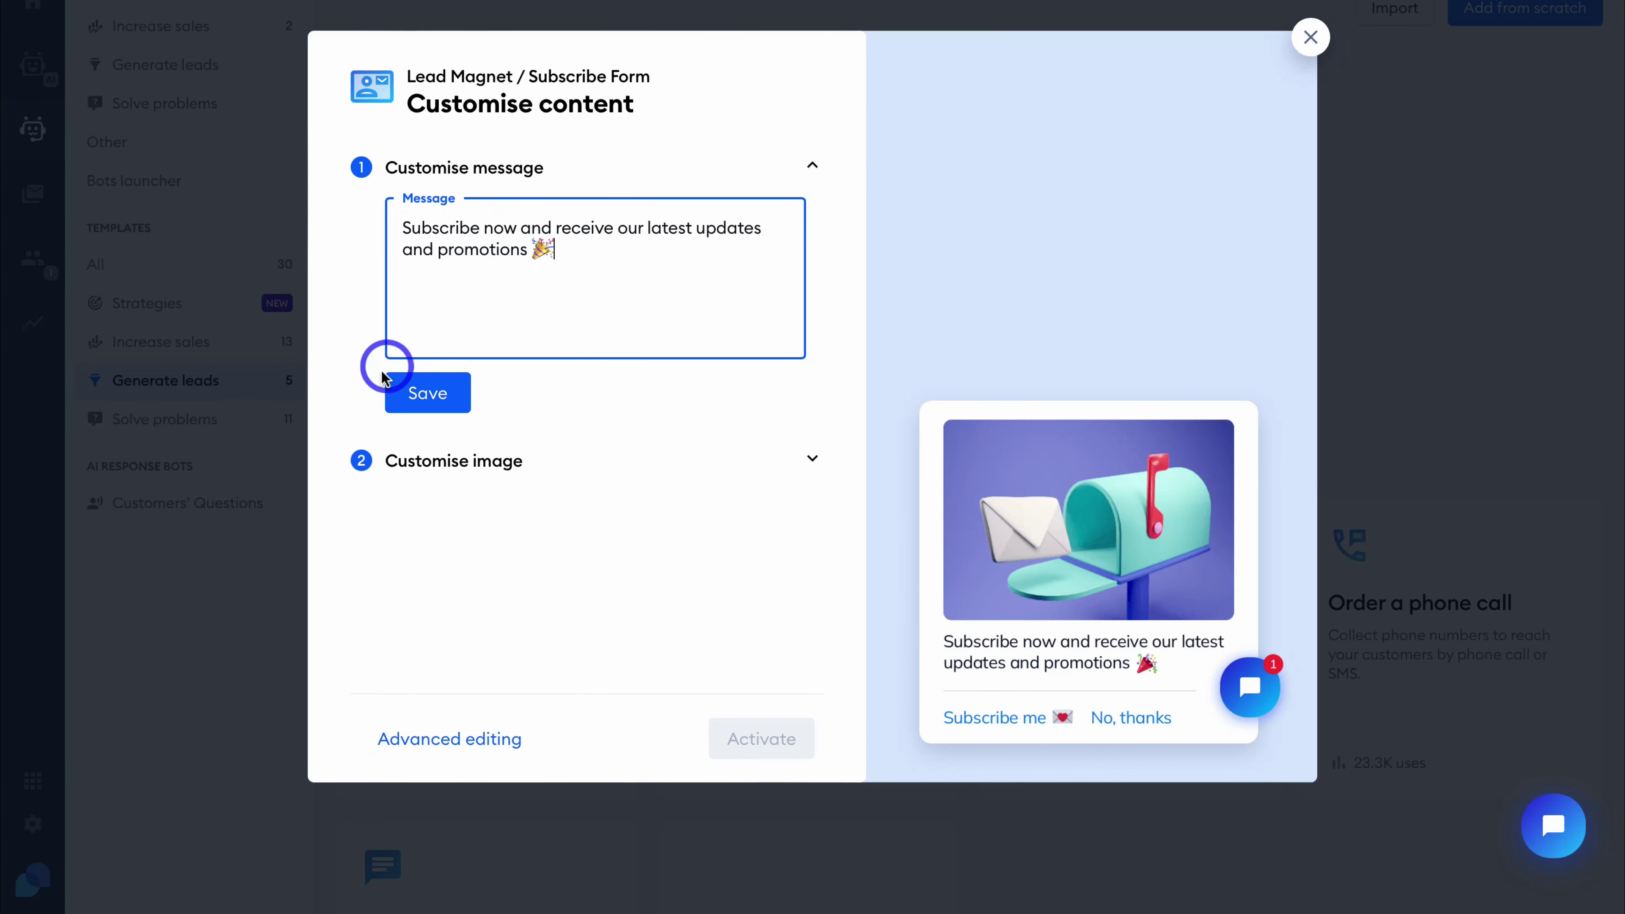
{"action": "left_click", "coordinate": [443, 394]}
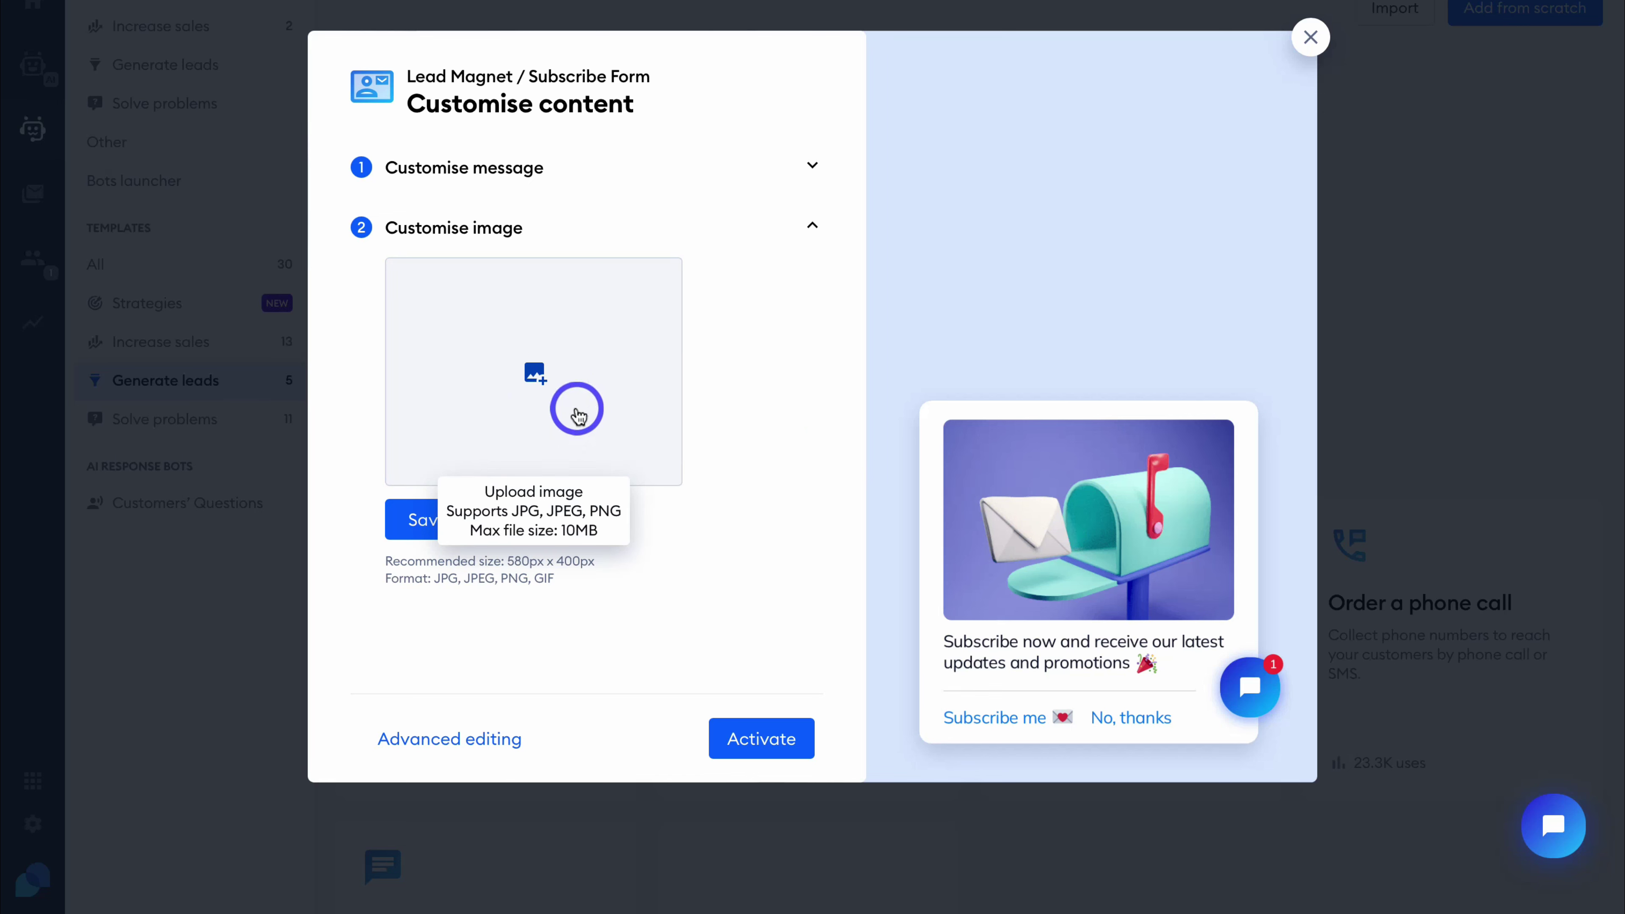
{"action": "left_click", "coordinate": [767, 737]}
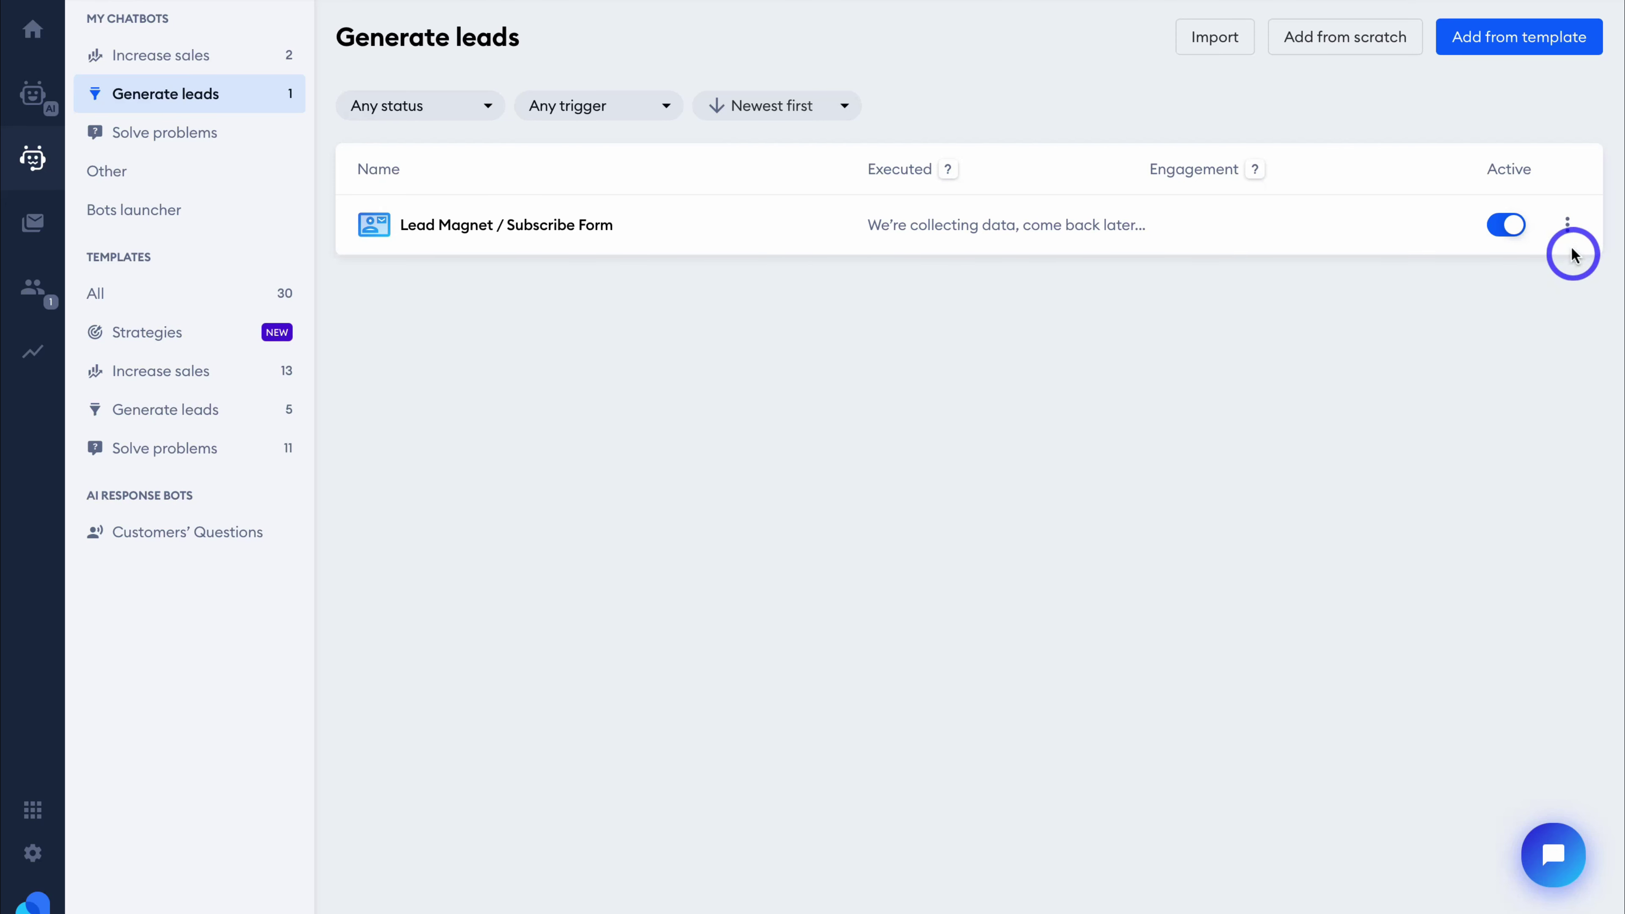
Test the Lead Magnet / Subscribe Form chatbot by choosing to subscribe and sending a contact e-mail address
{"action": "left_click", "coordinate": [1565, 231]}
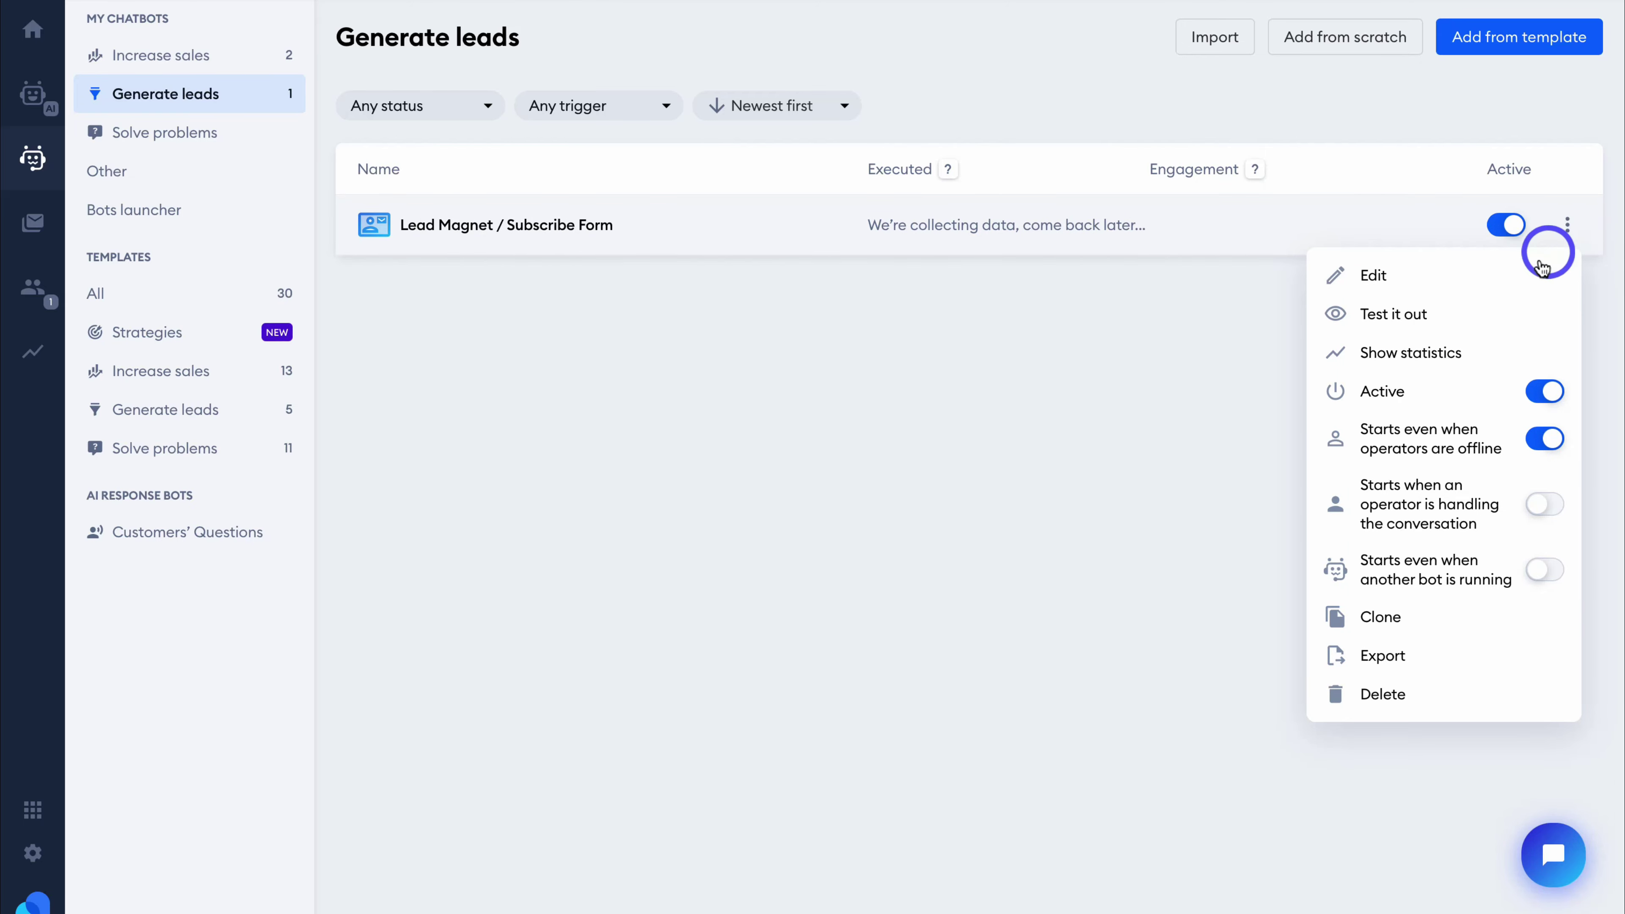
{"action": "left_click", "coordinate": [1460, 314]}
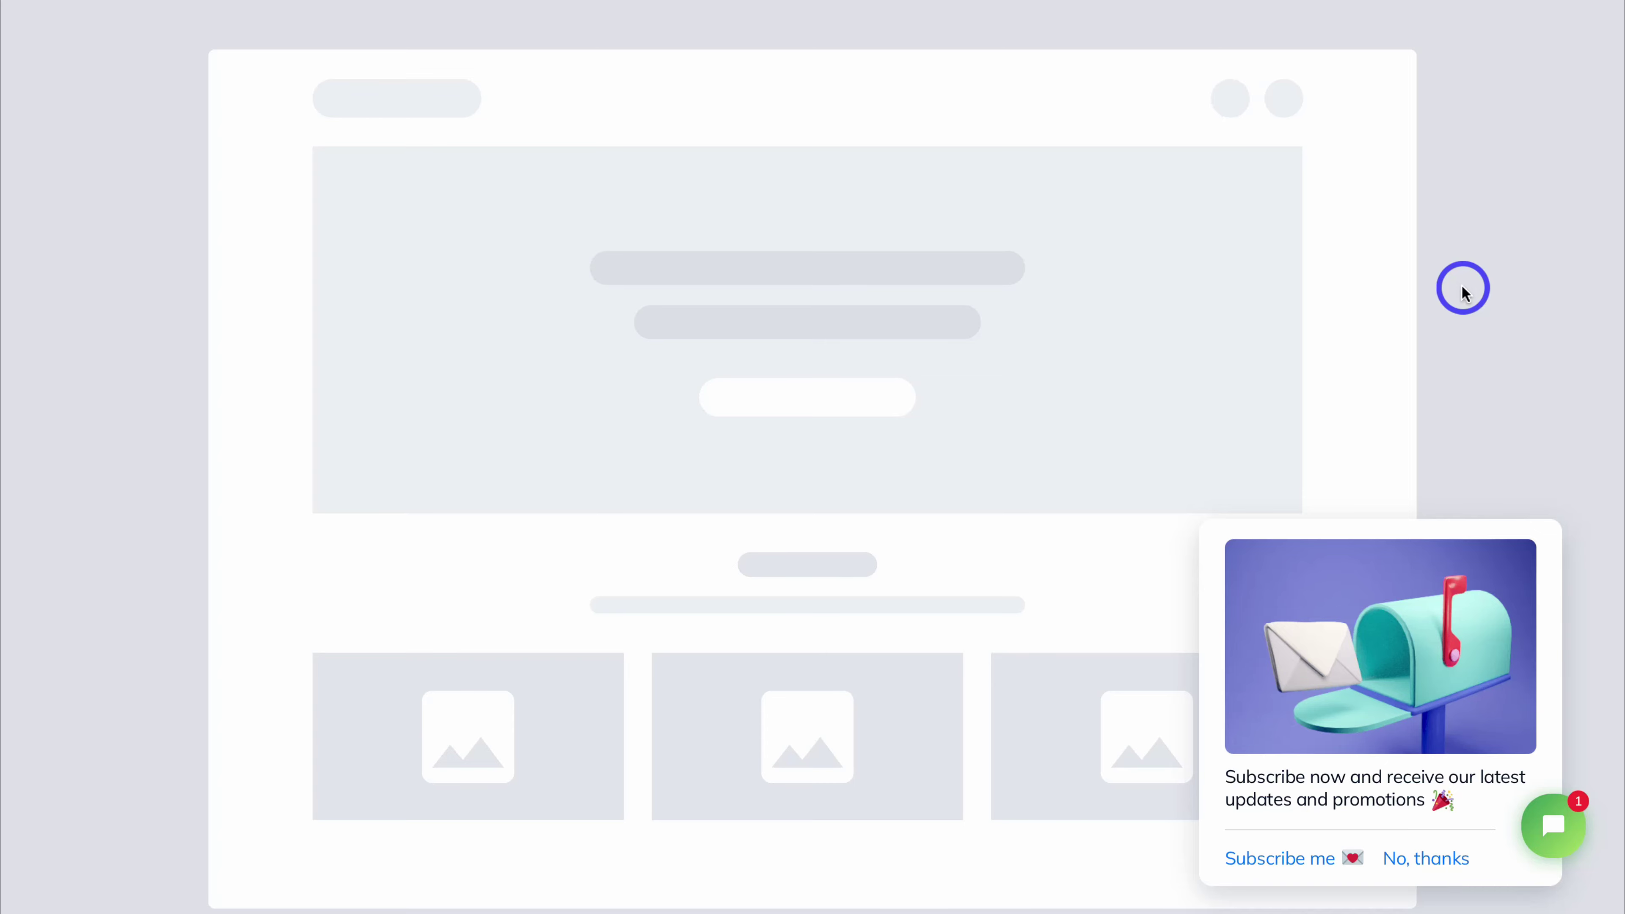
{"action": "mouse_move", "coordinate": [1438, 647]}
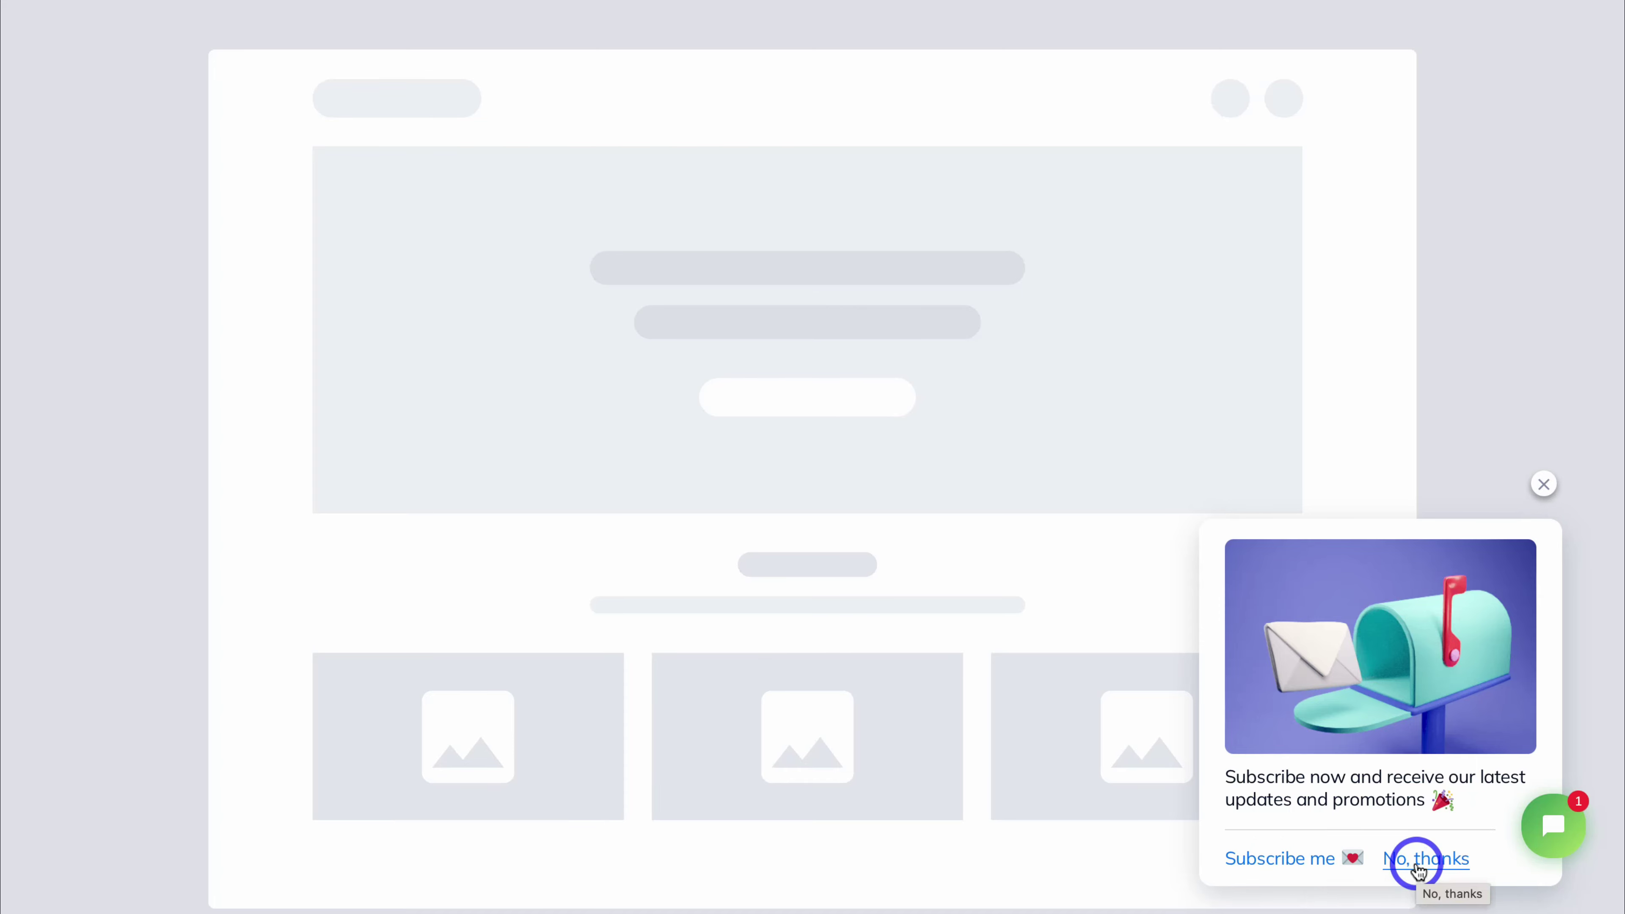
{"action": "left_click", "coordinate": [1266, 860]}
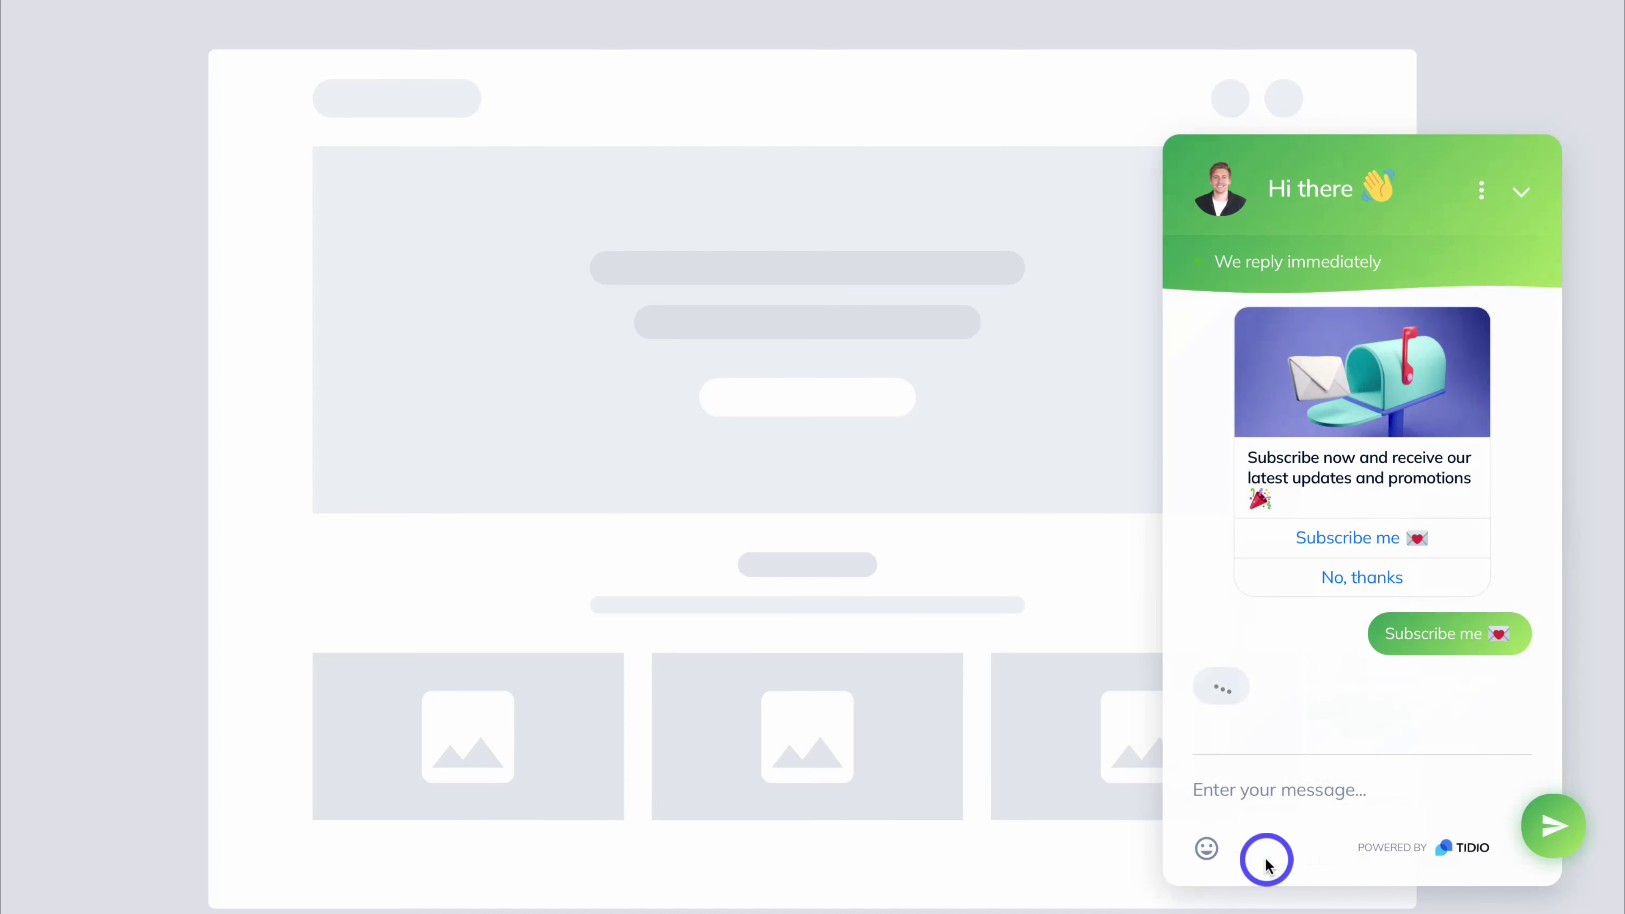
{"action": "left_click", "coordinate": [1294, 794]}
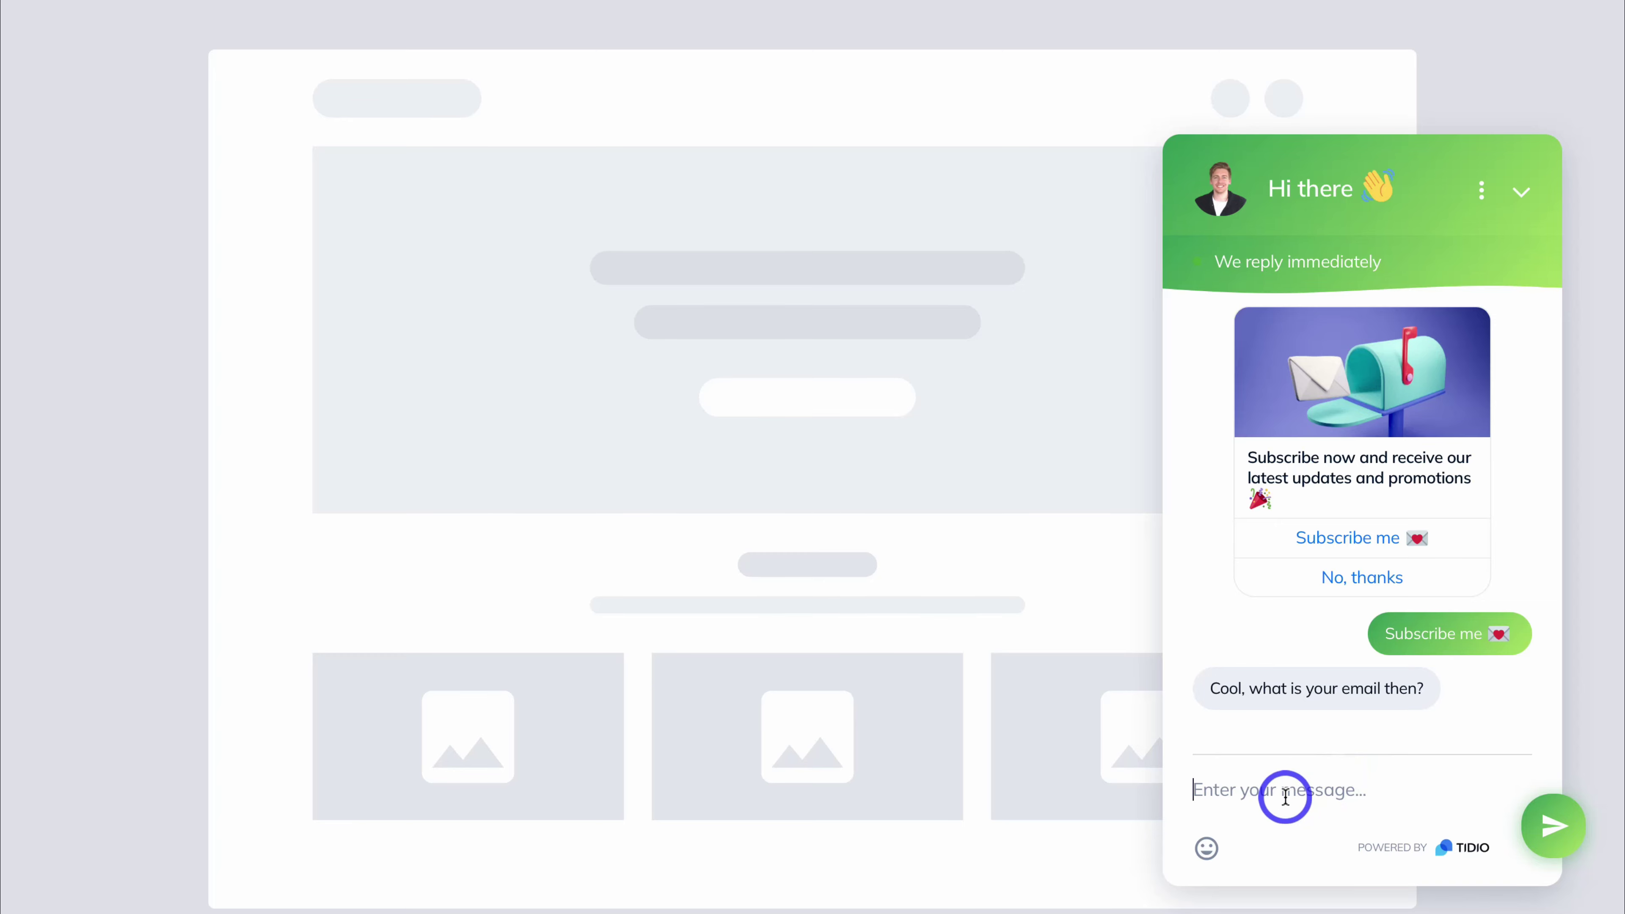
{"action": "key", "text": "ctrl+v"}
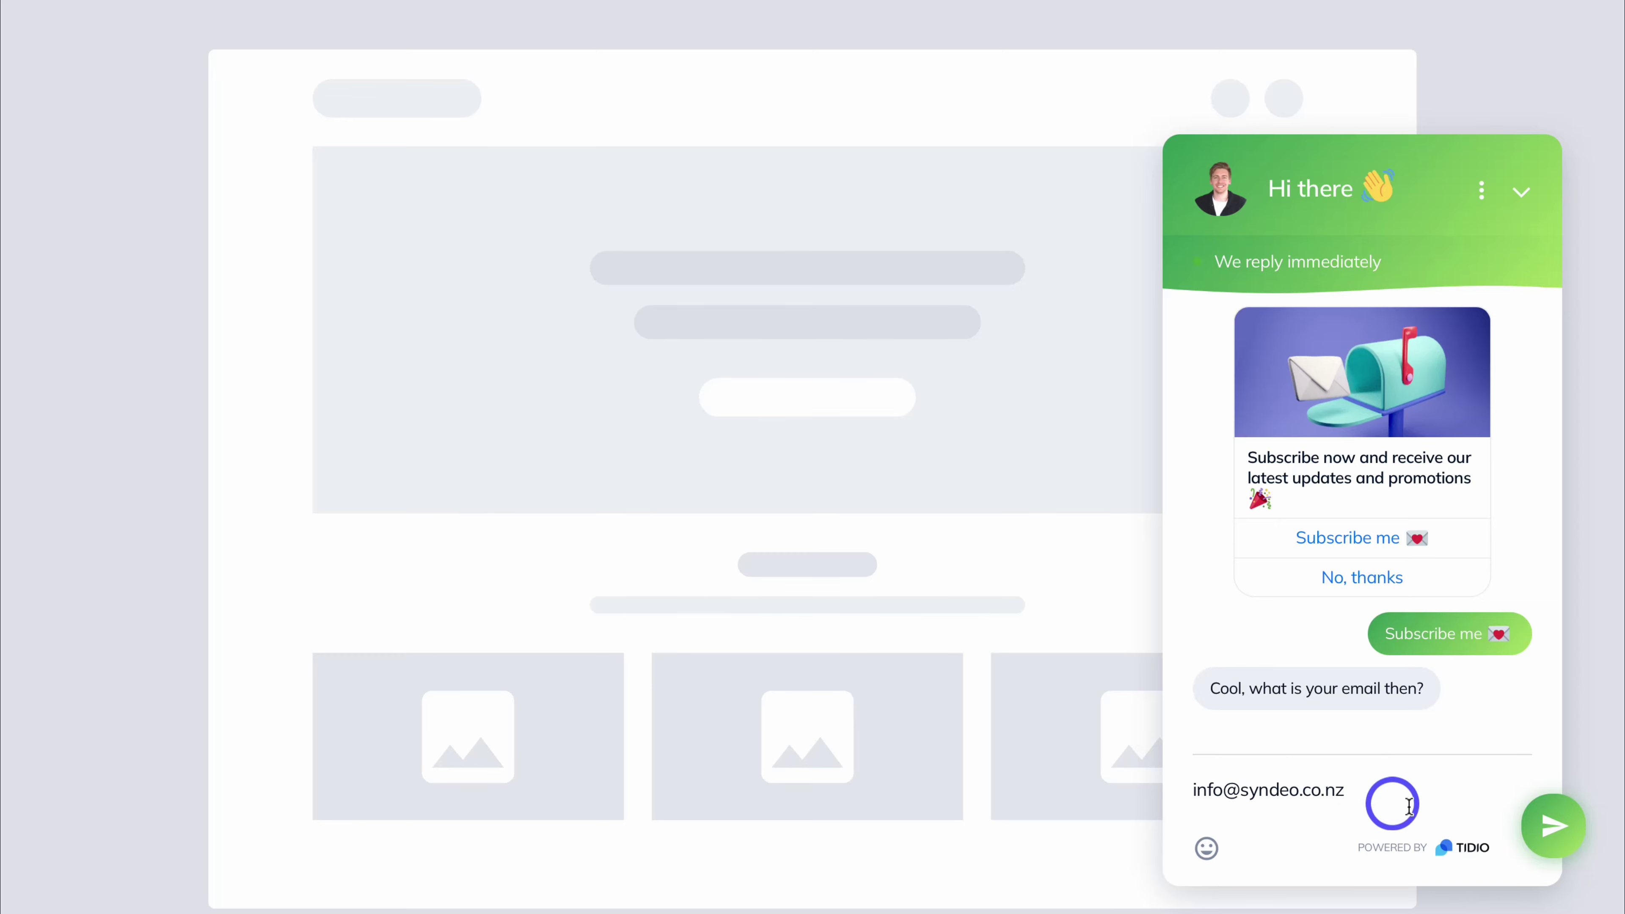
{"action": "left_click", "coordinate": [1540, 824]}
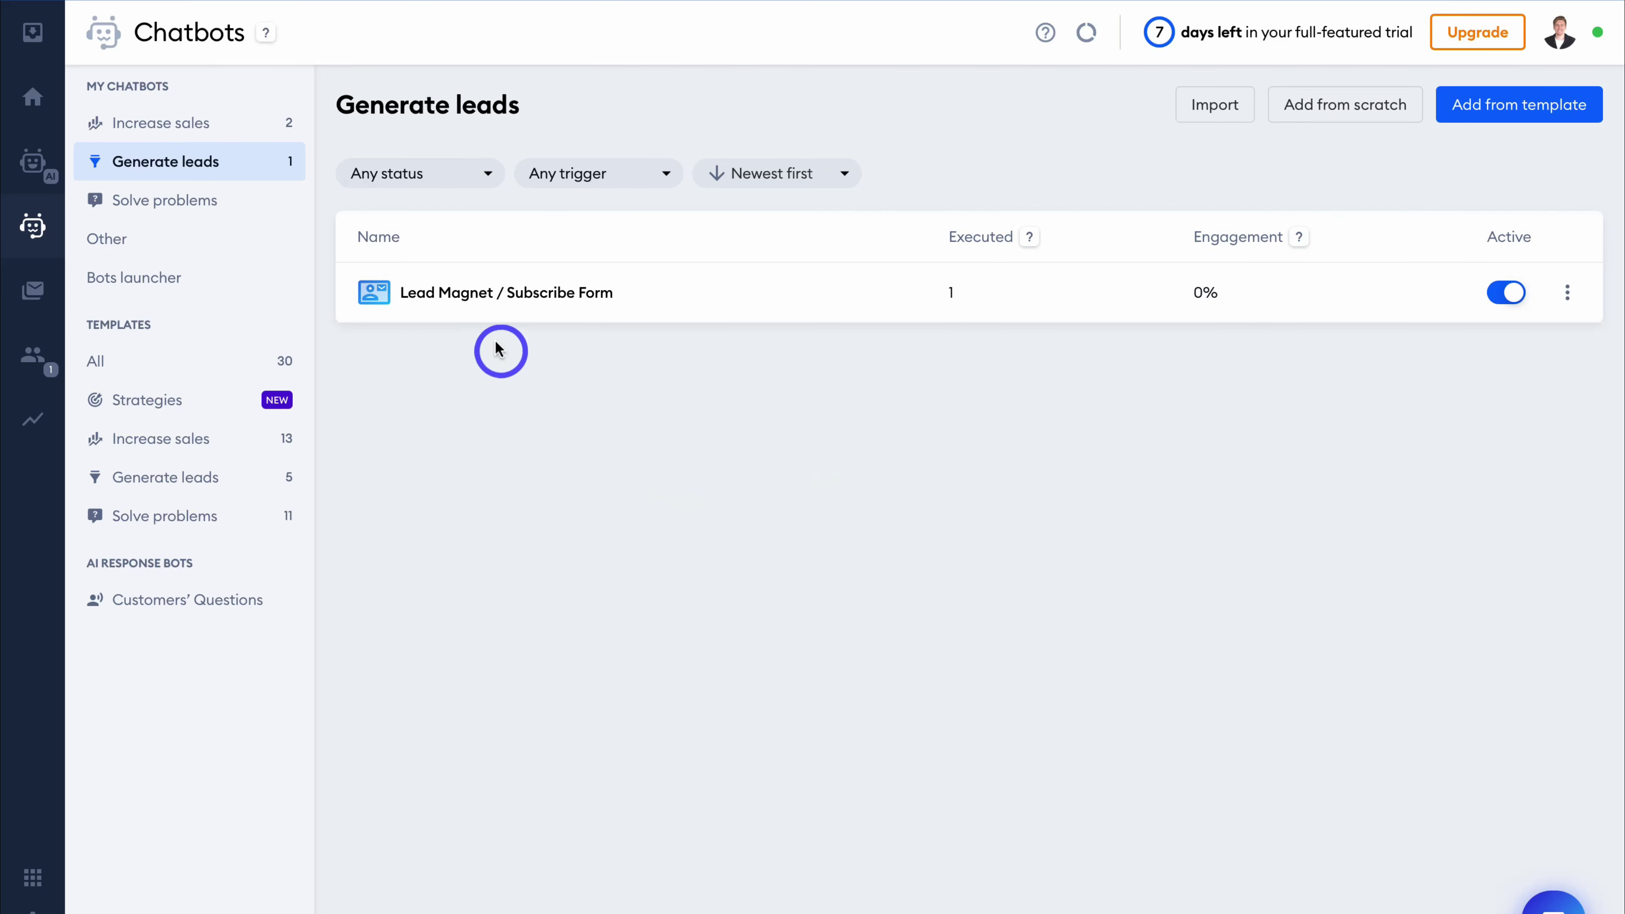
Open the Lead Magnet / Subscribe Form flow for editing and delete its First visit on site trigger
{"action": "mouse_move", "coordinate": [537, 308]}
{"action": "left_click", "coordinate": [469, 295]}
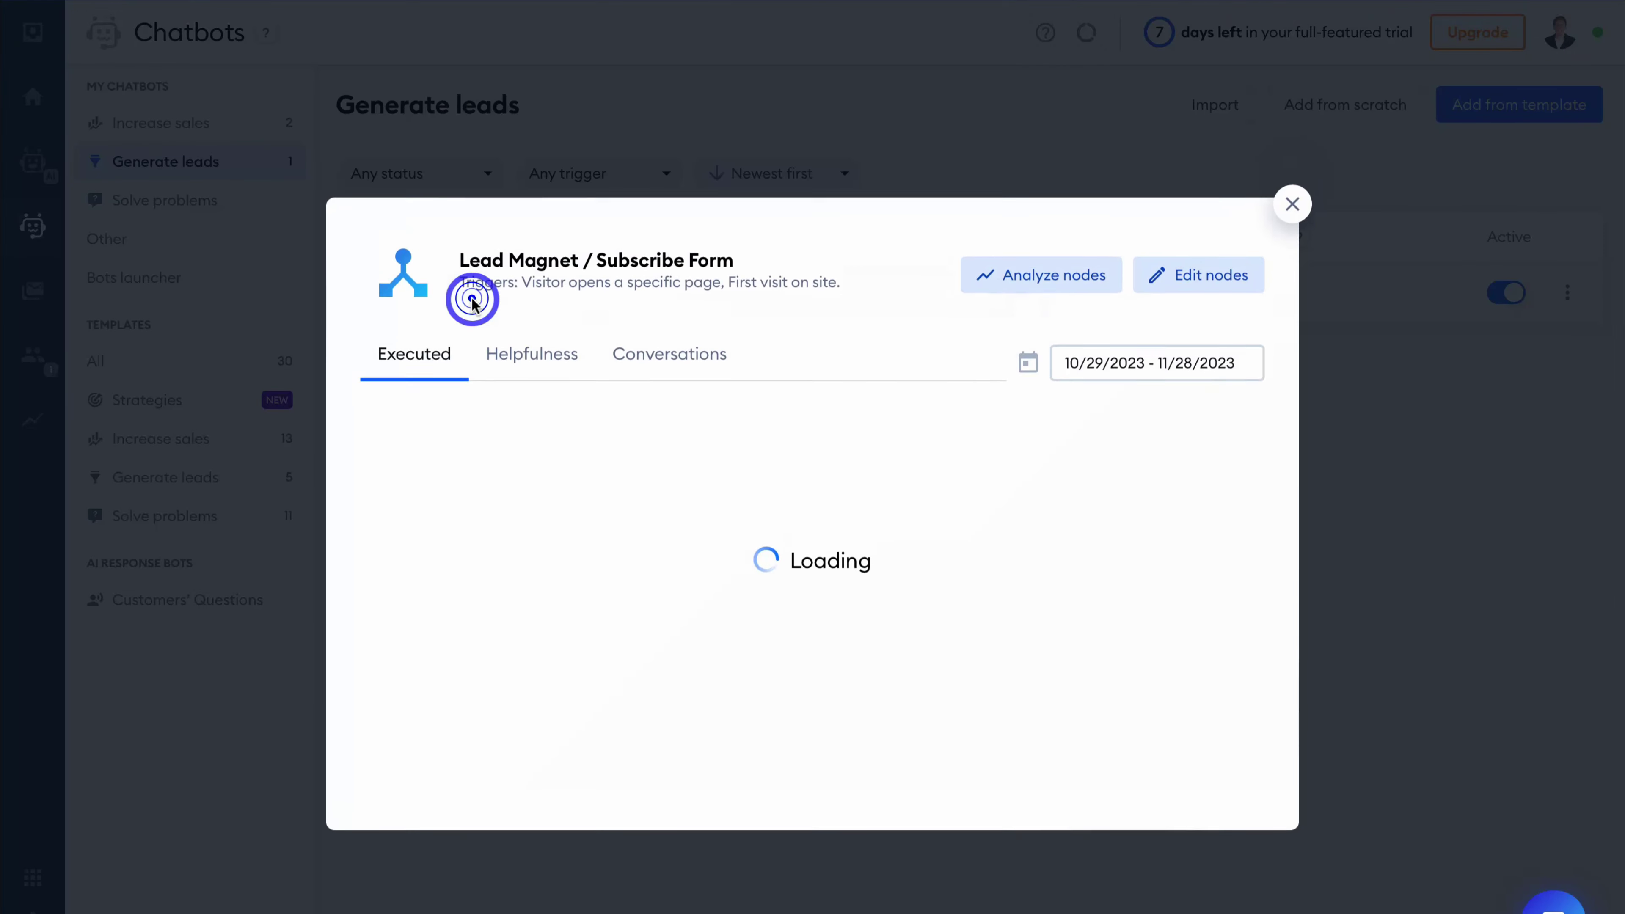
{"action": "left_click", "coordinate": [1178, 289]}
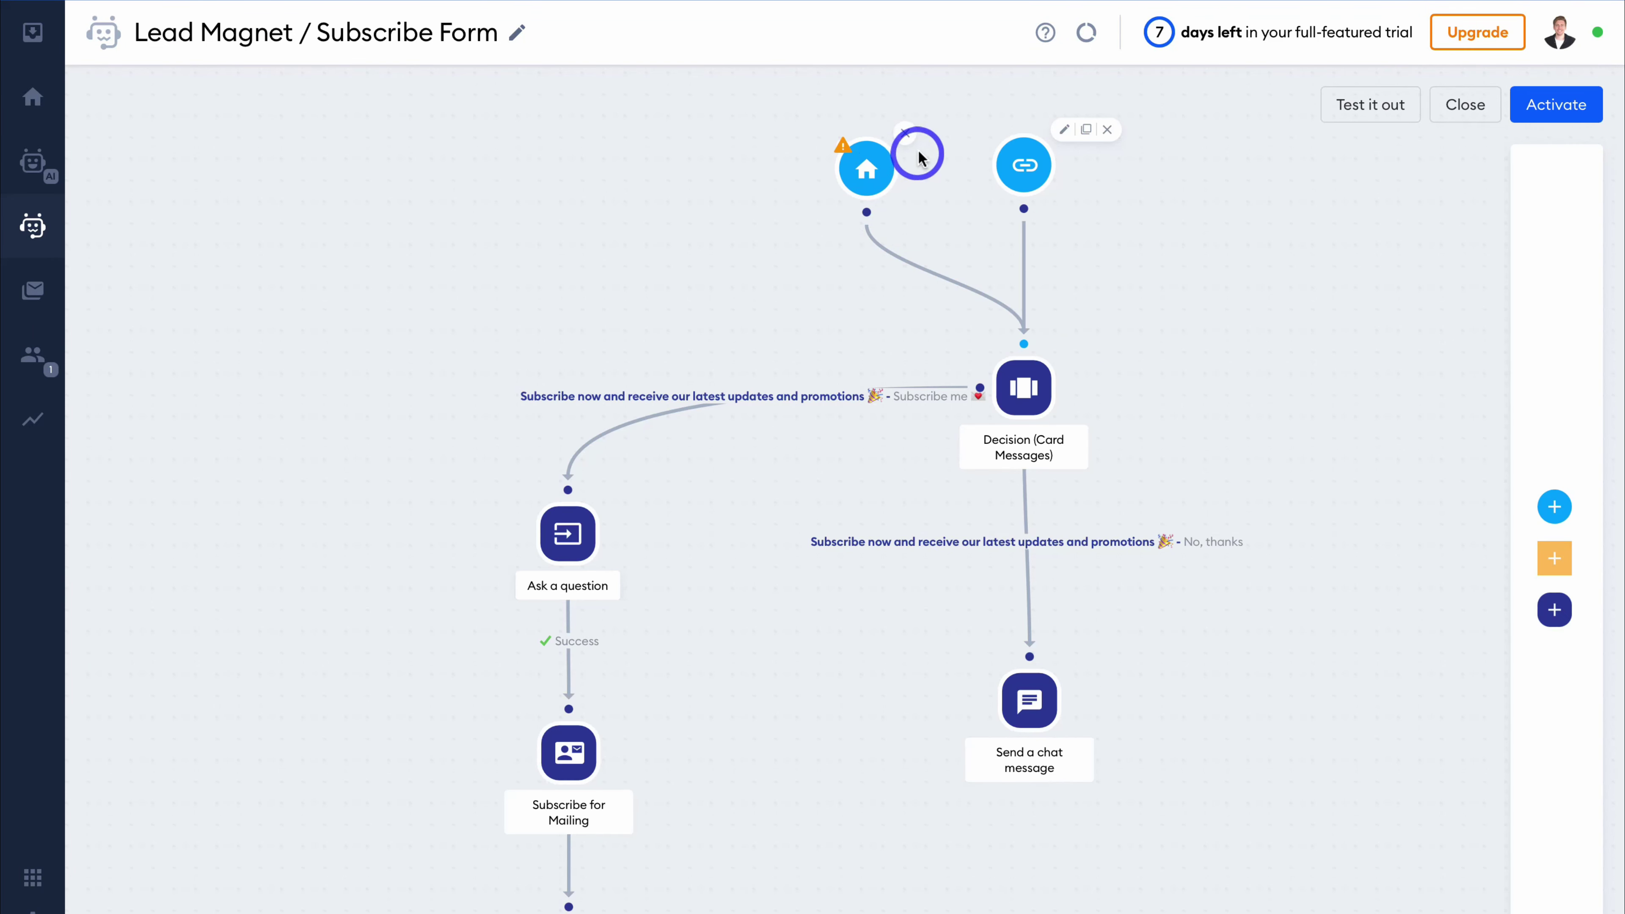
{"action": "left_click", "coordinate": [905, 137]}
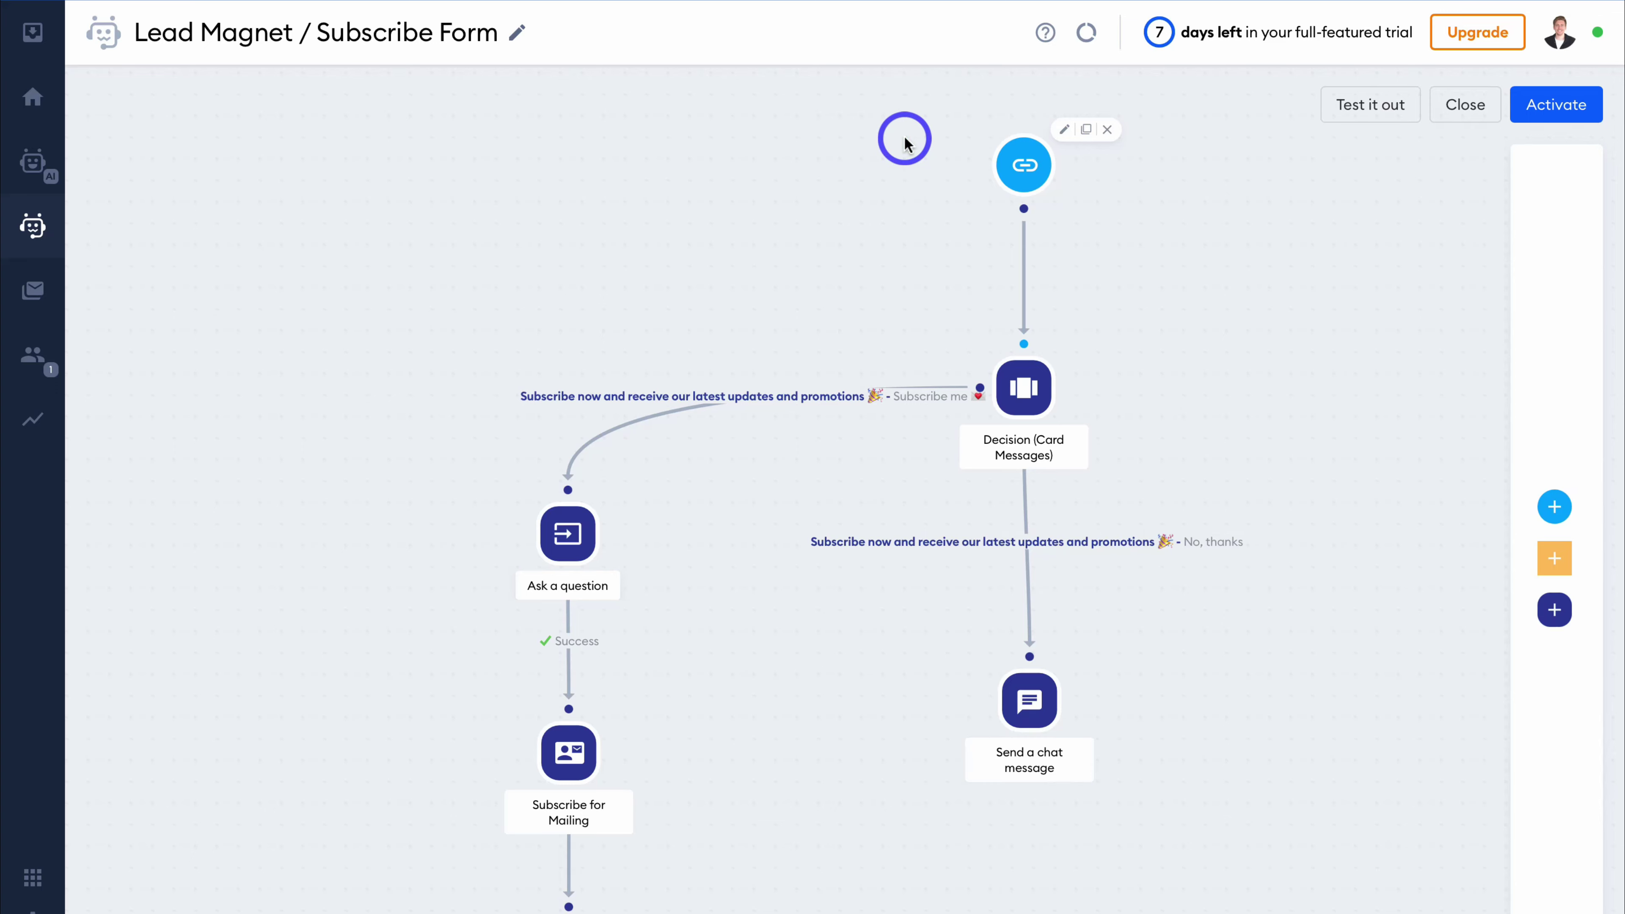
{"action": "left_click", "coordinate": [1064, 131]}
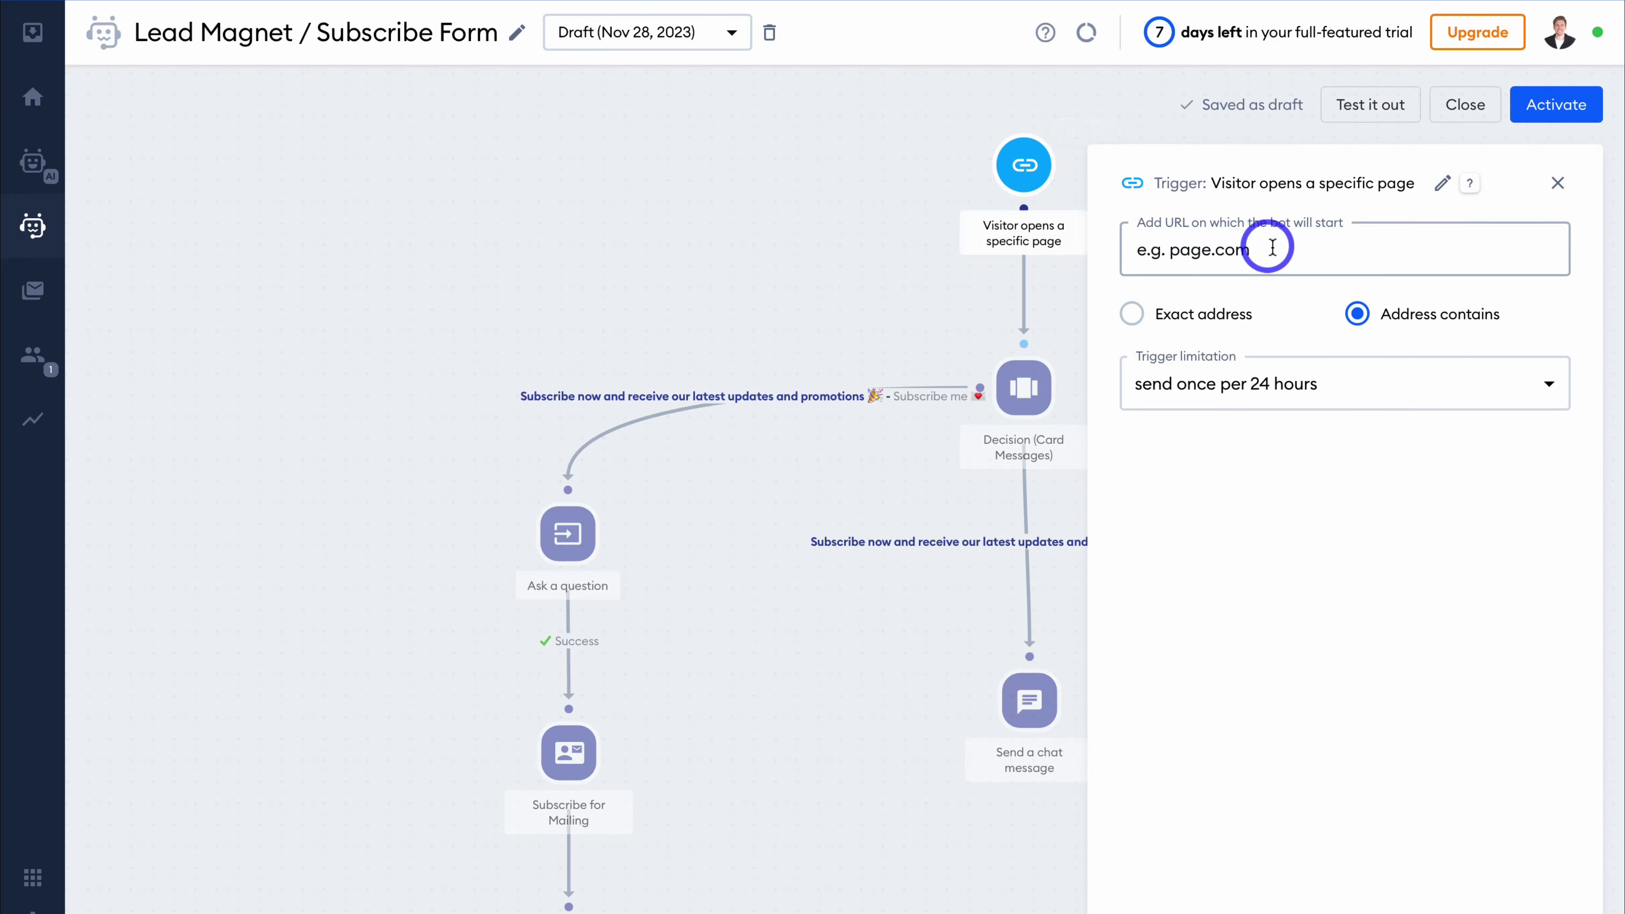
{"action": "left_click_drag", "start_coordinate": [1272, 247], "coordinate": [1130, 244]}
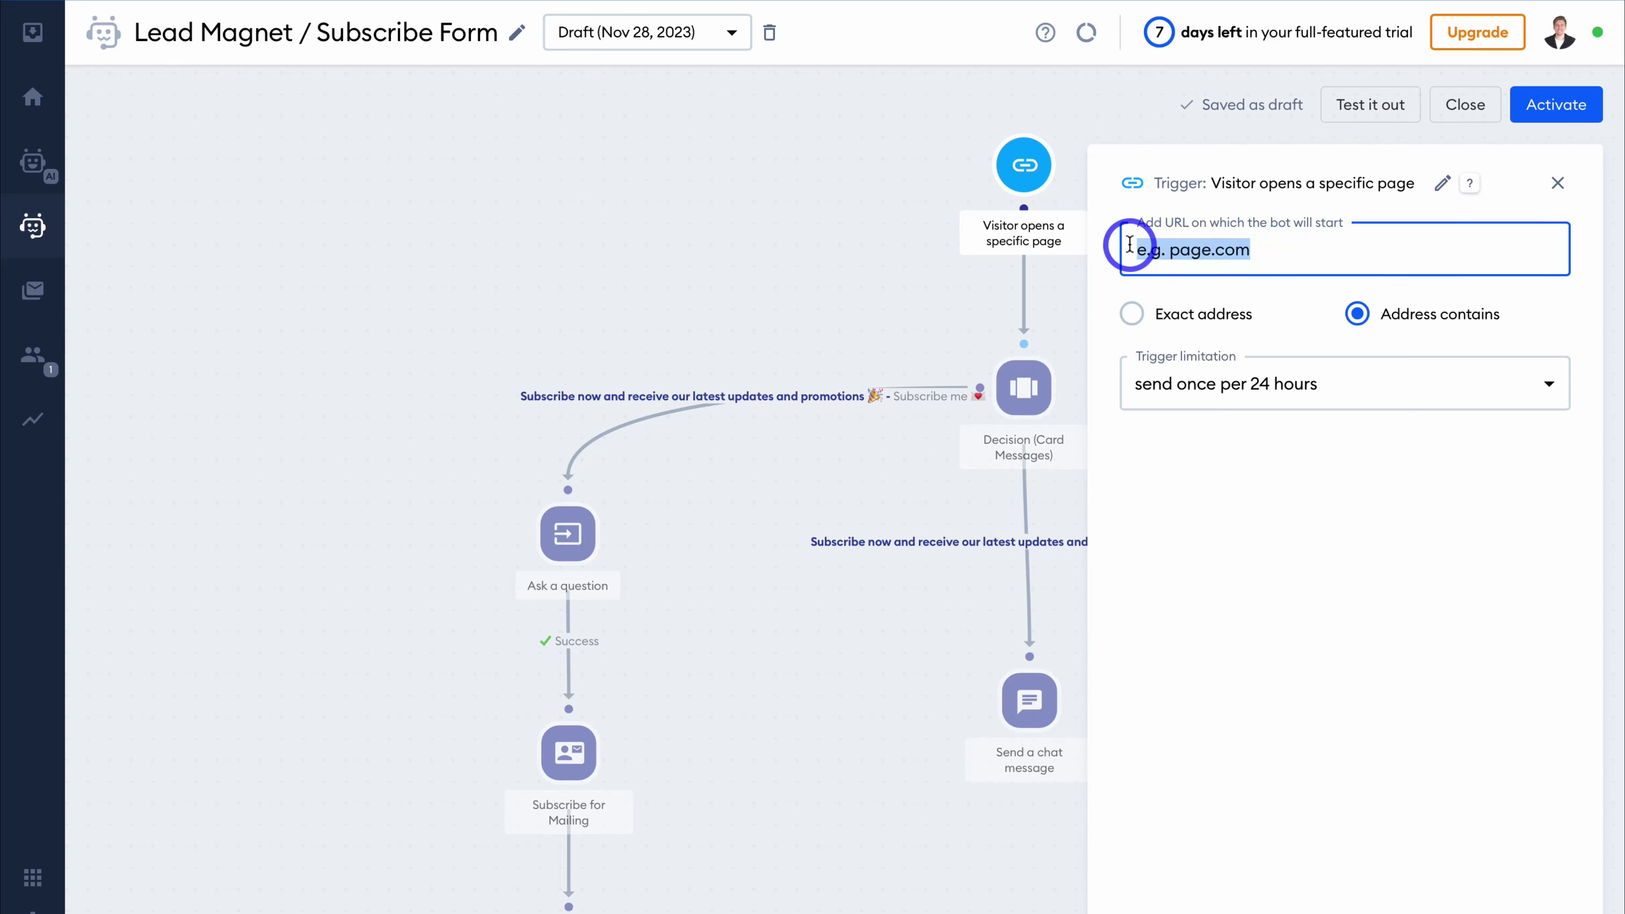
{"action": "type", "text": "https://sheetifycrm.myshopify.com/pages/contact"}
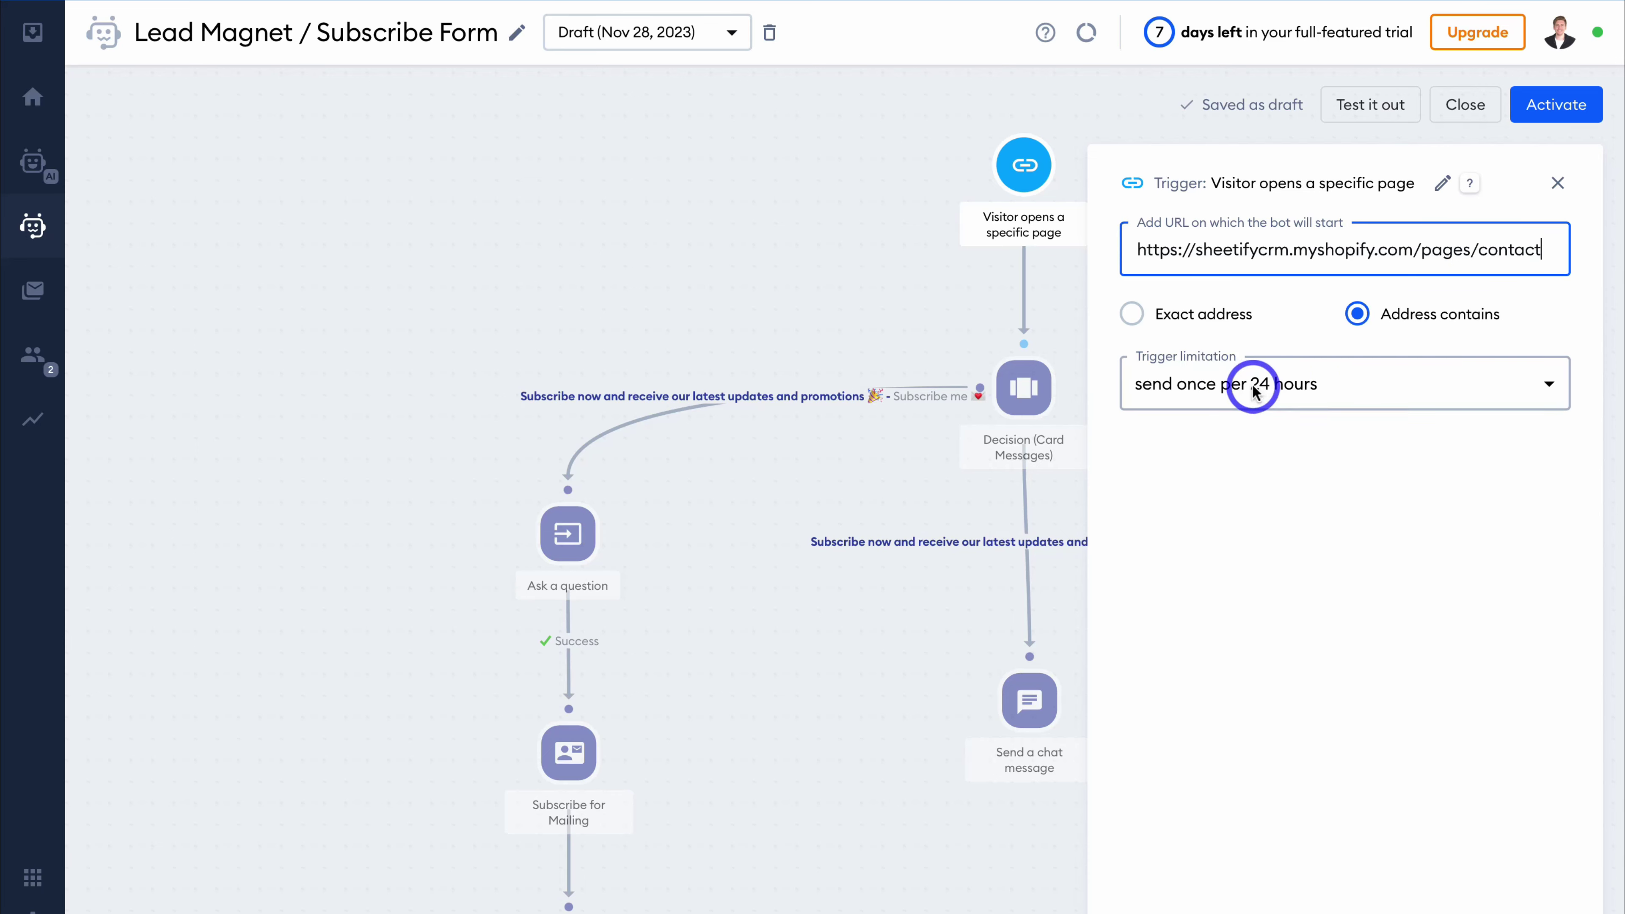
{"action": "left_click", "coordinate": [1465, 385]}
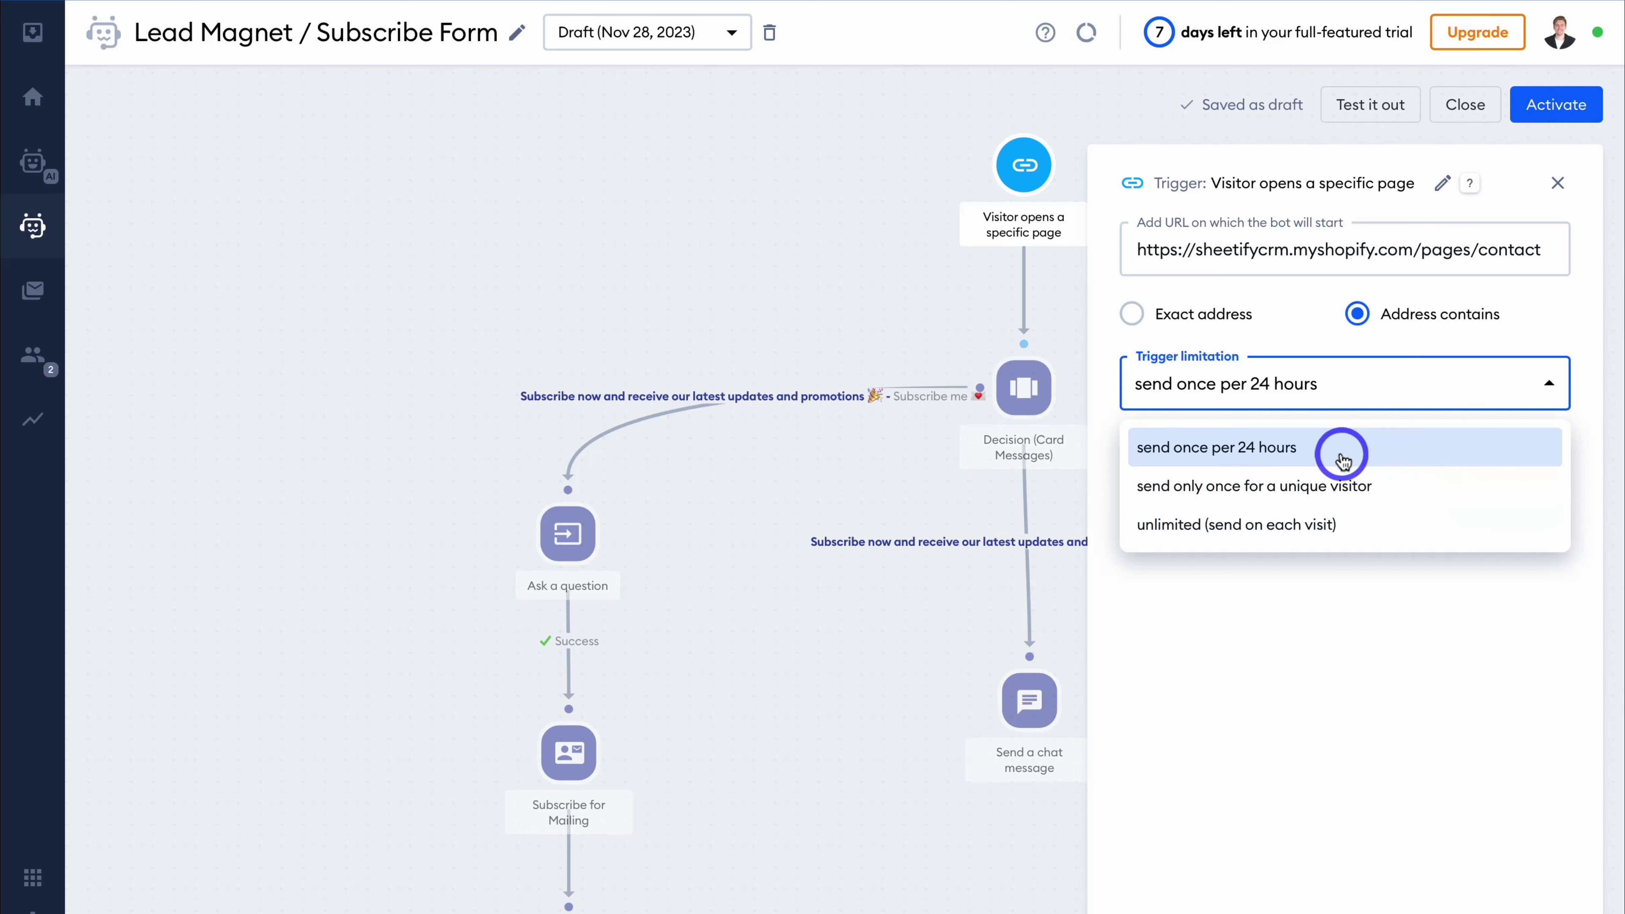
{"action": "left_click", "coordinate": [1478, 351]}
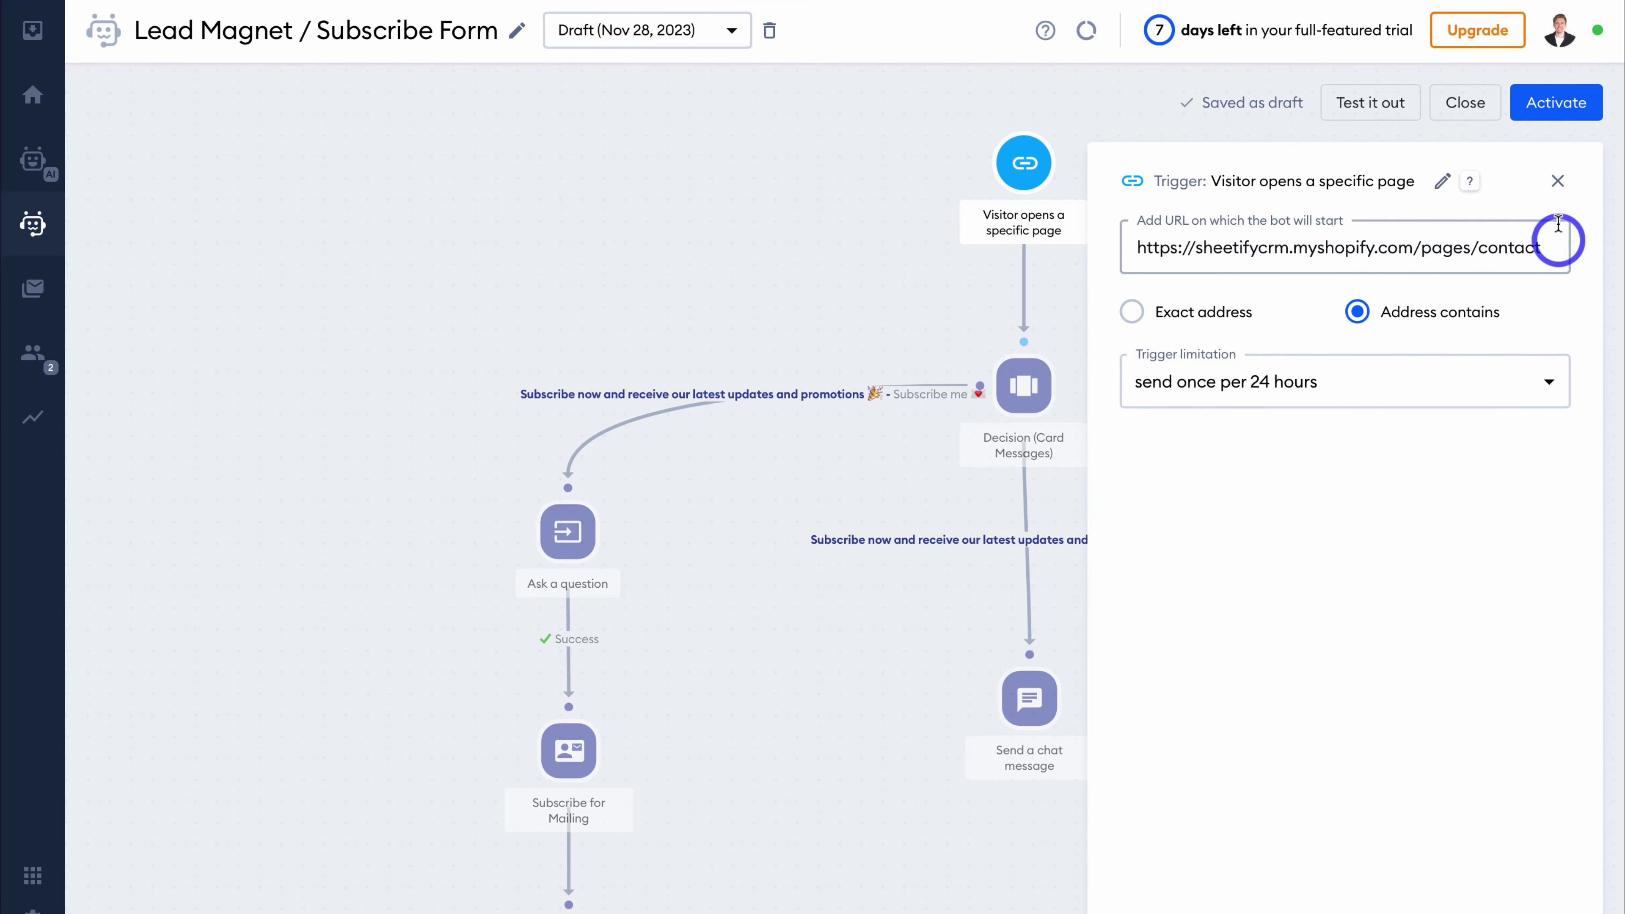
{"action": "left_click", "coordinate": [1556, 182]}
{"action": "left_click", "coordinate": [1554, 103]}
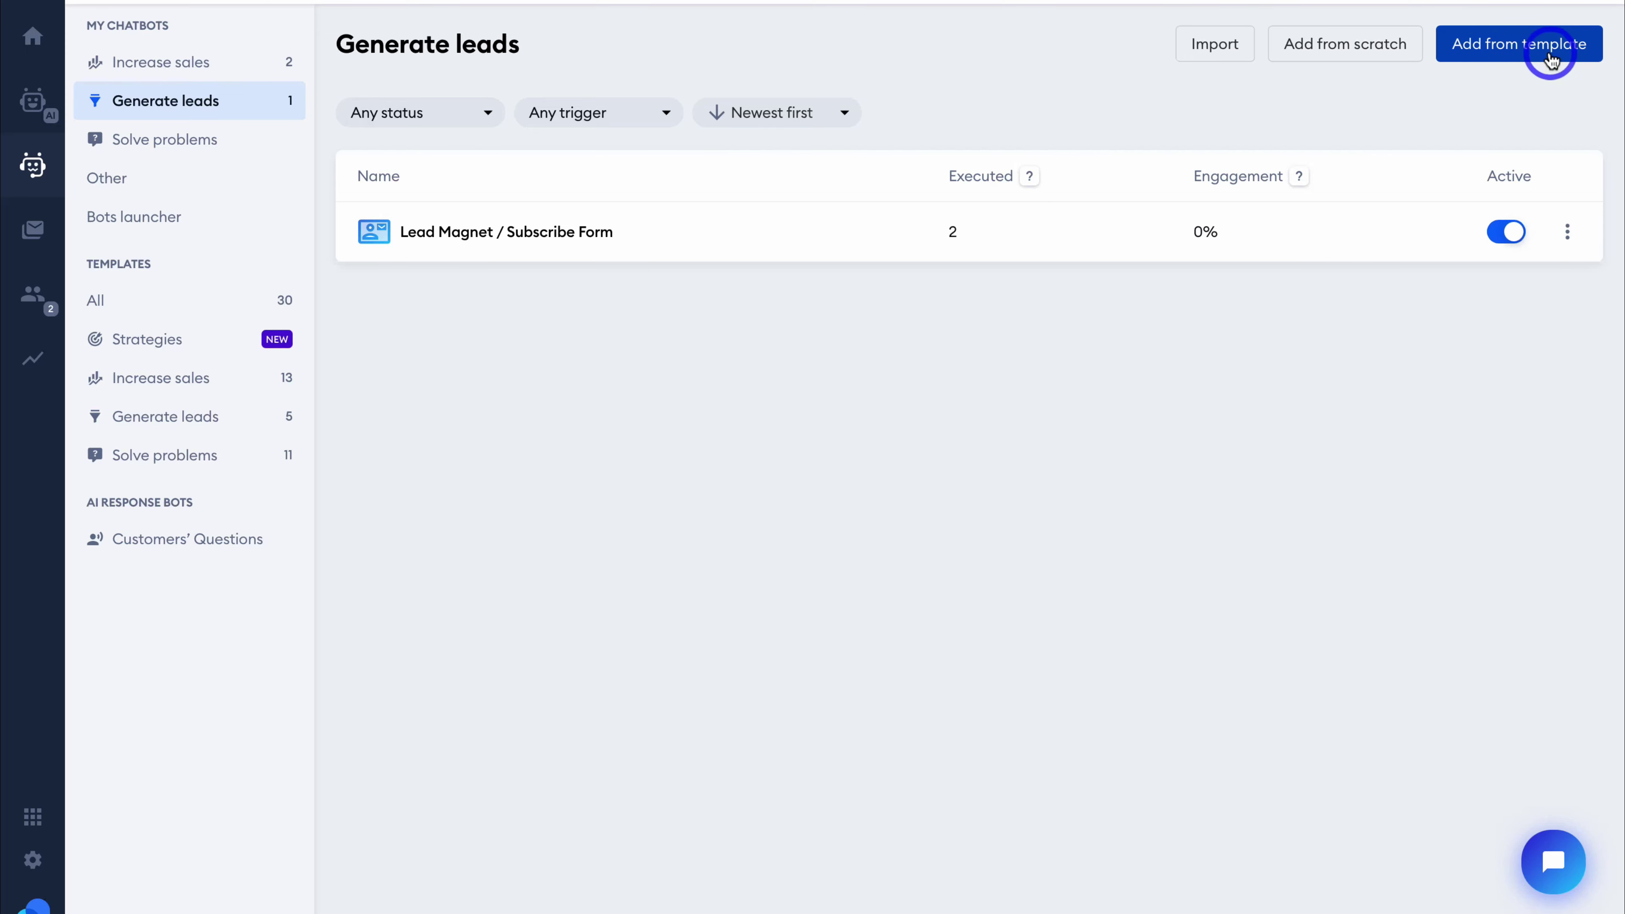
Review the active chatbots in the Increase sales category
{"action": "left_click", "coordinate": [235, 70]}
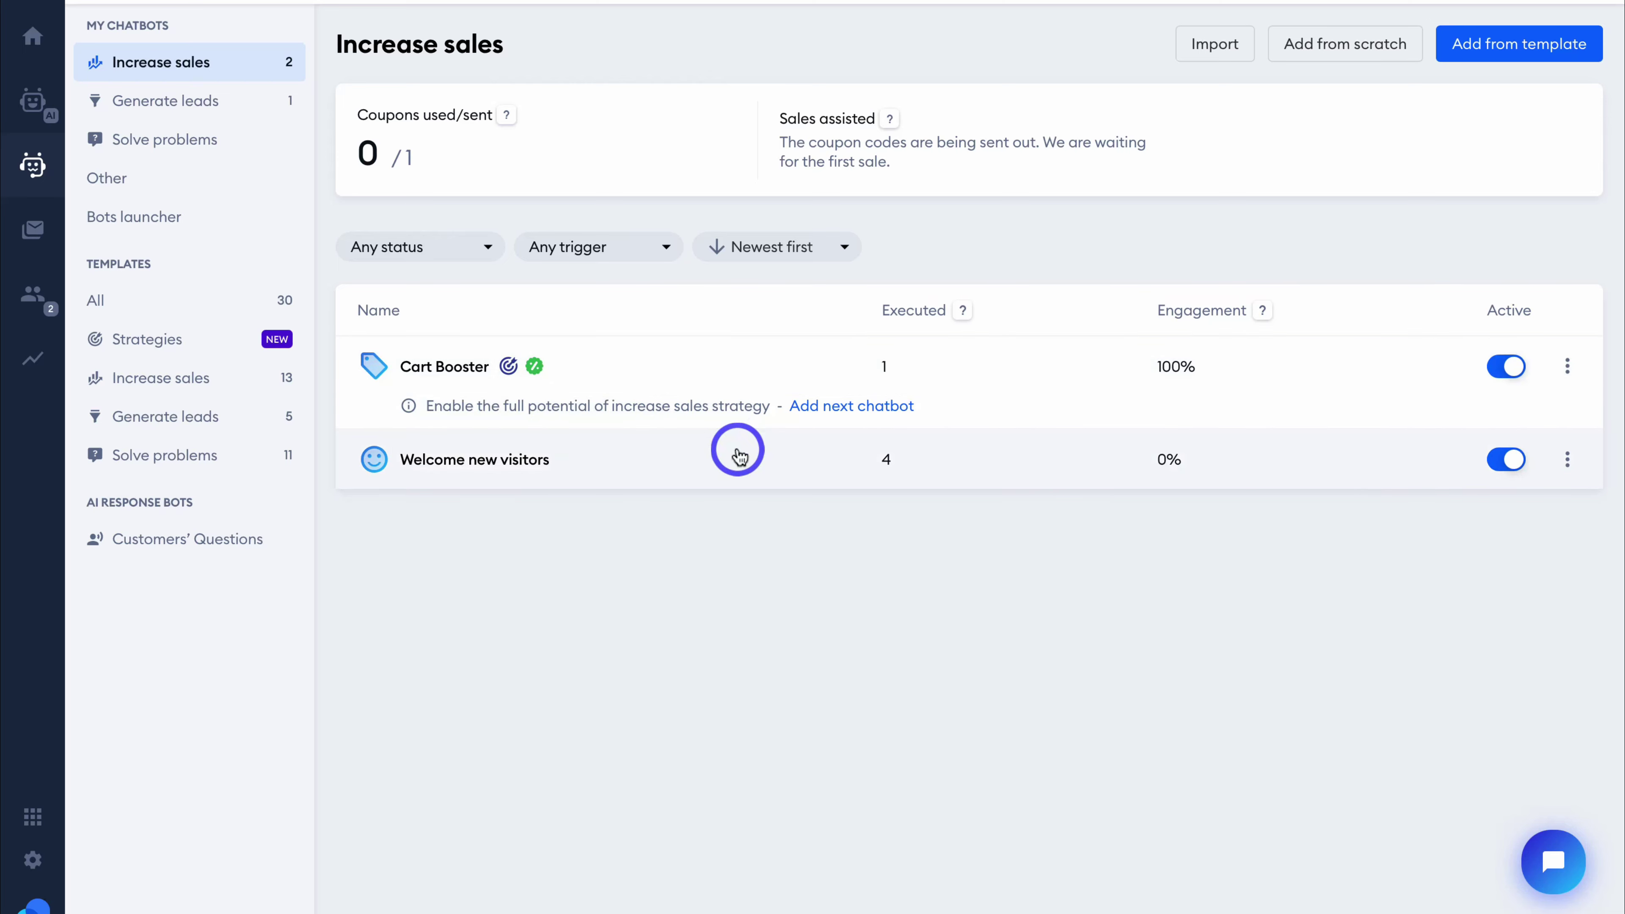
{"action": "mouse_move", "coordinate": [736, 456]}
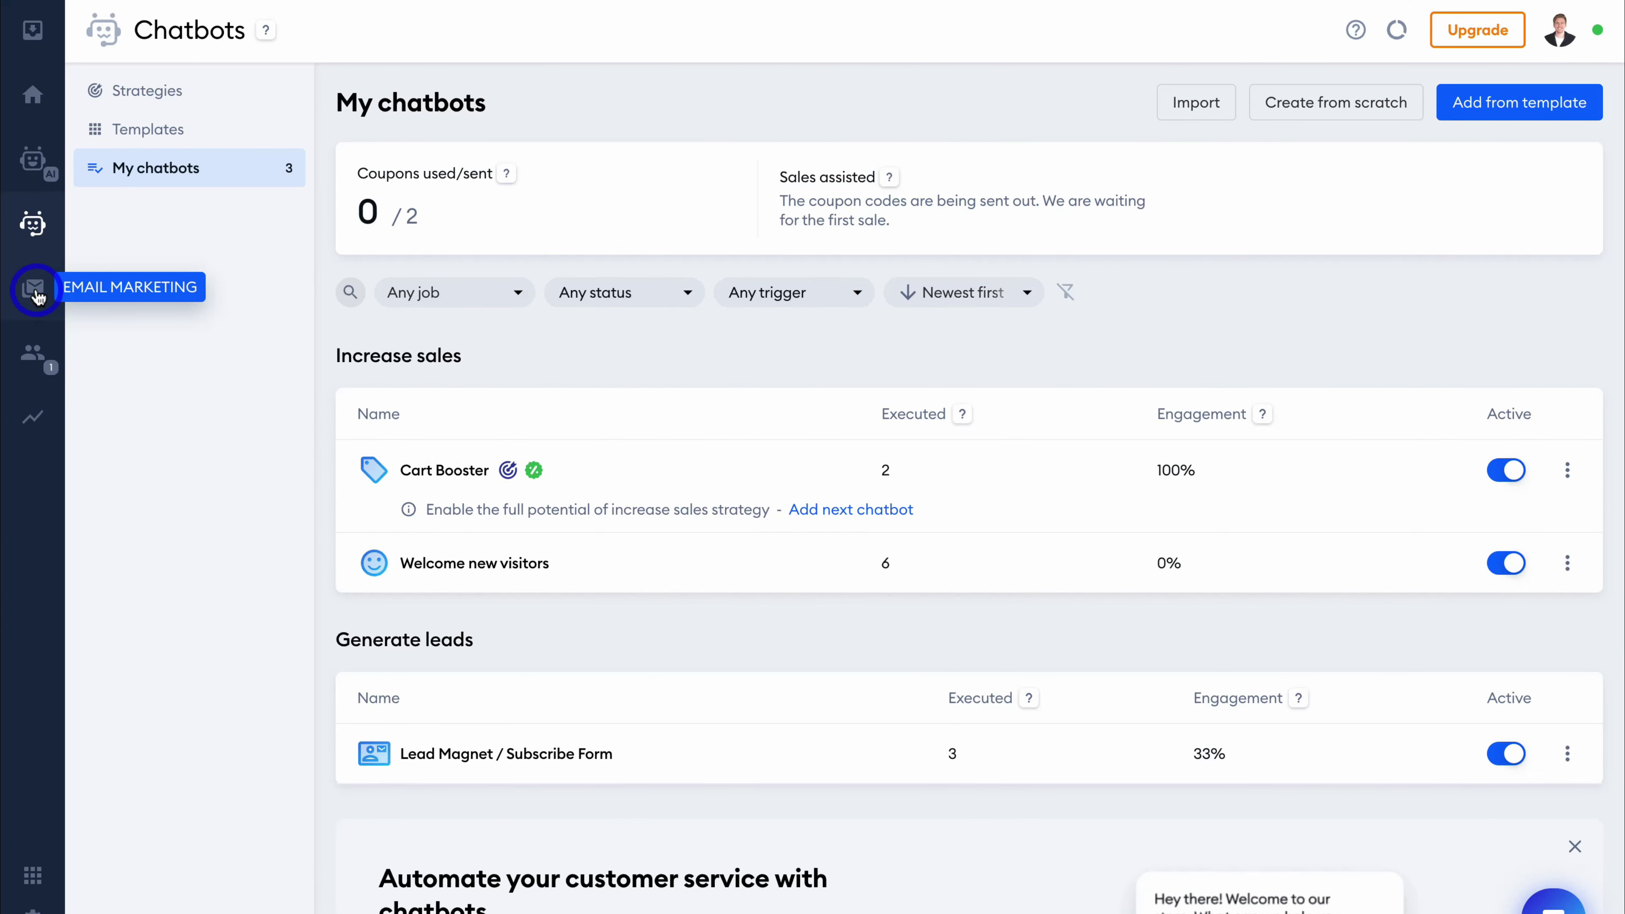
Examine the email marketing campaign templates and the Welcome new subscribers and Abandoned cart reminder automated flows
{"action": "left_click", "coordinate": [35, 291]}
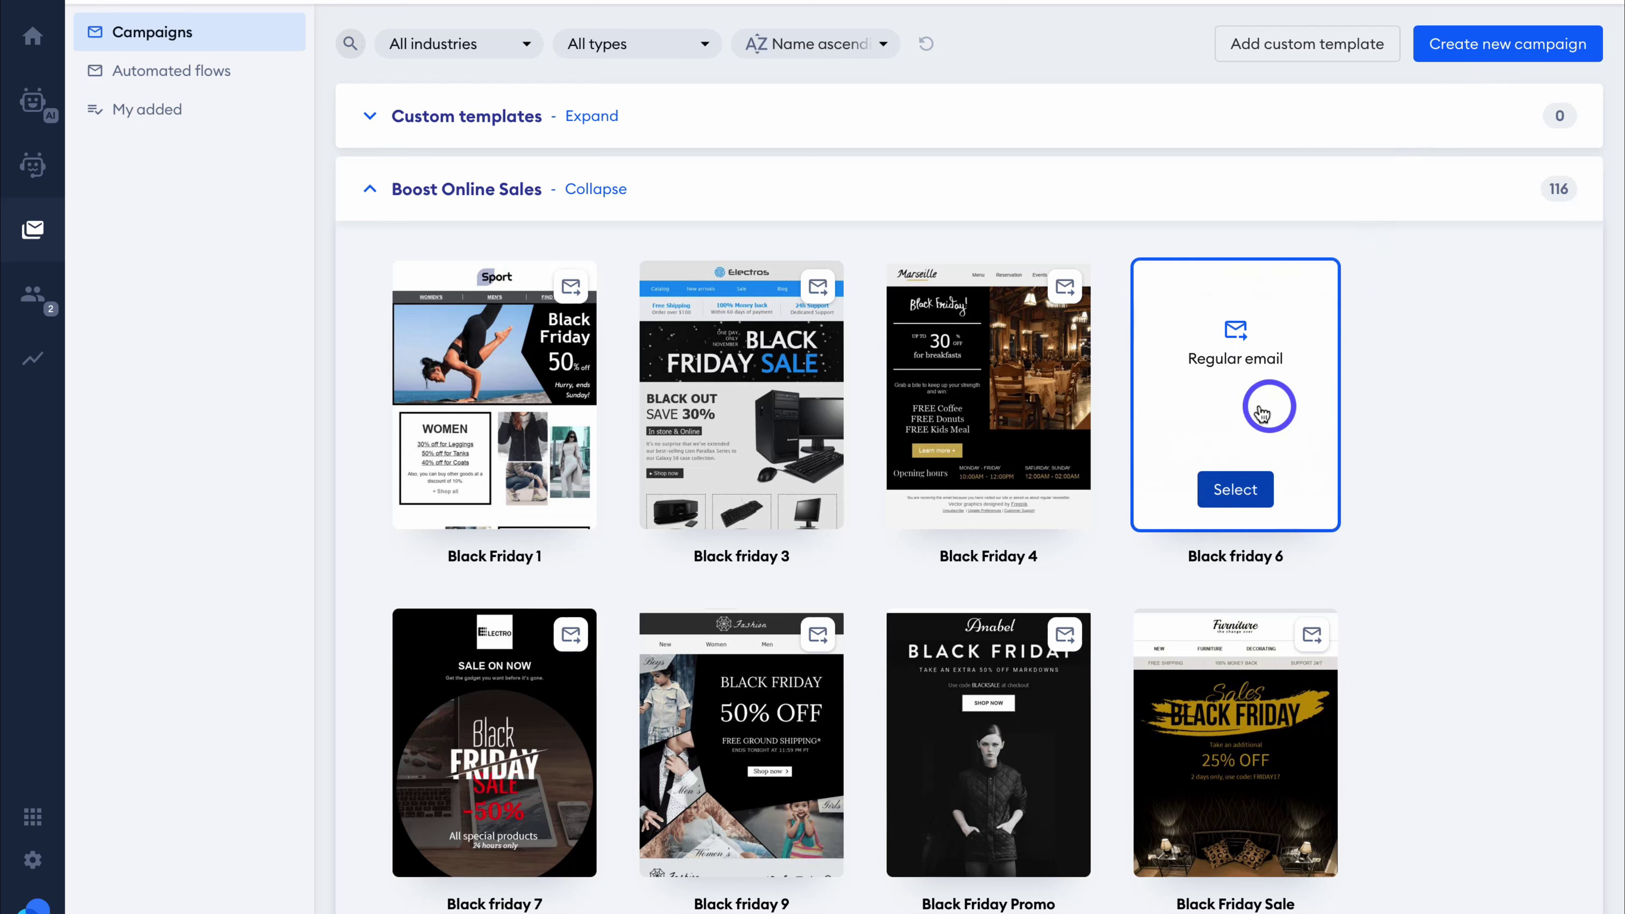
{"action": "mouse_move", "coordinate": [792, 399]}
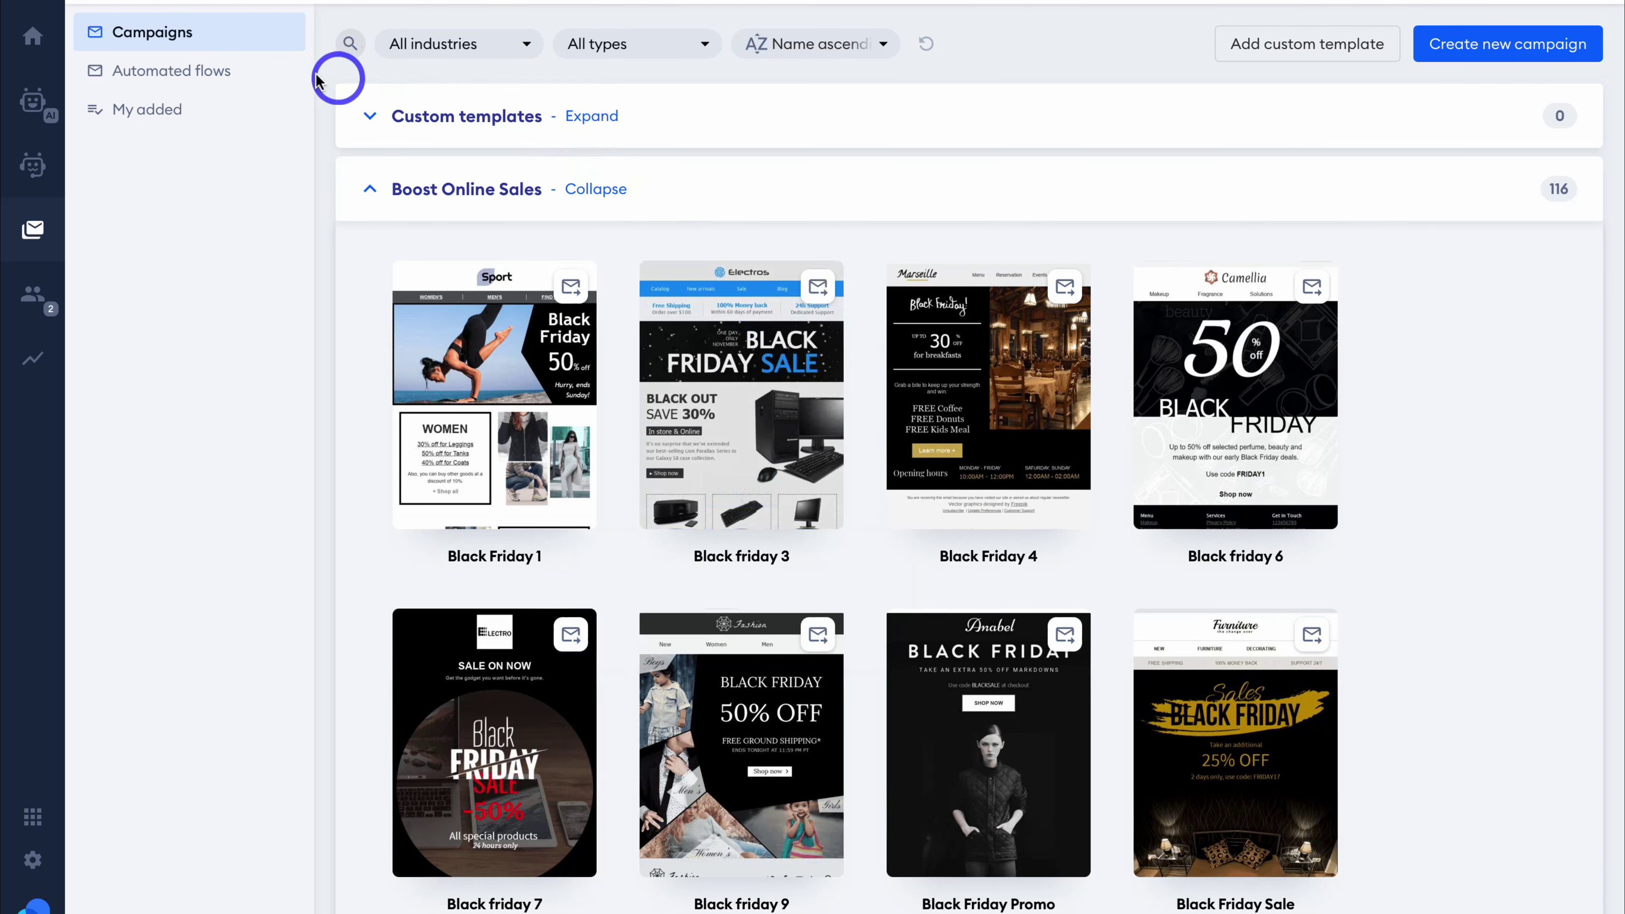
{"action": "left_click", "coordinate": [245, 81]}
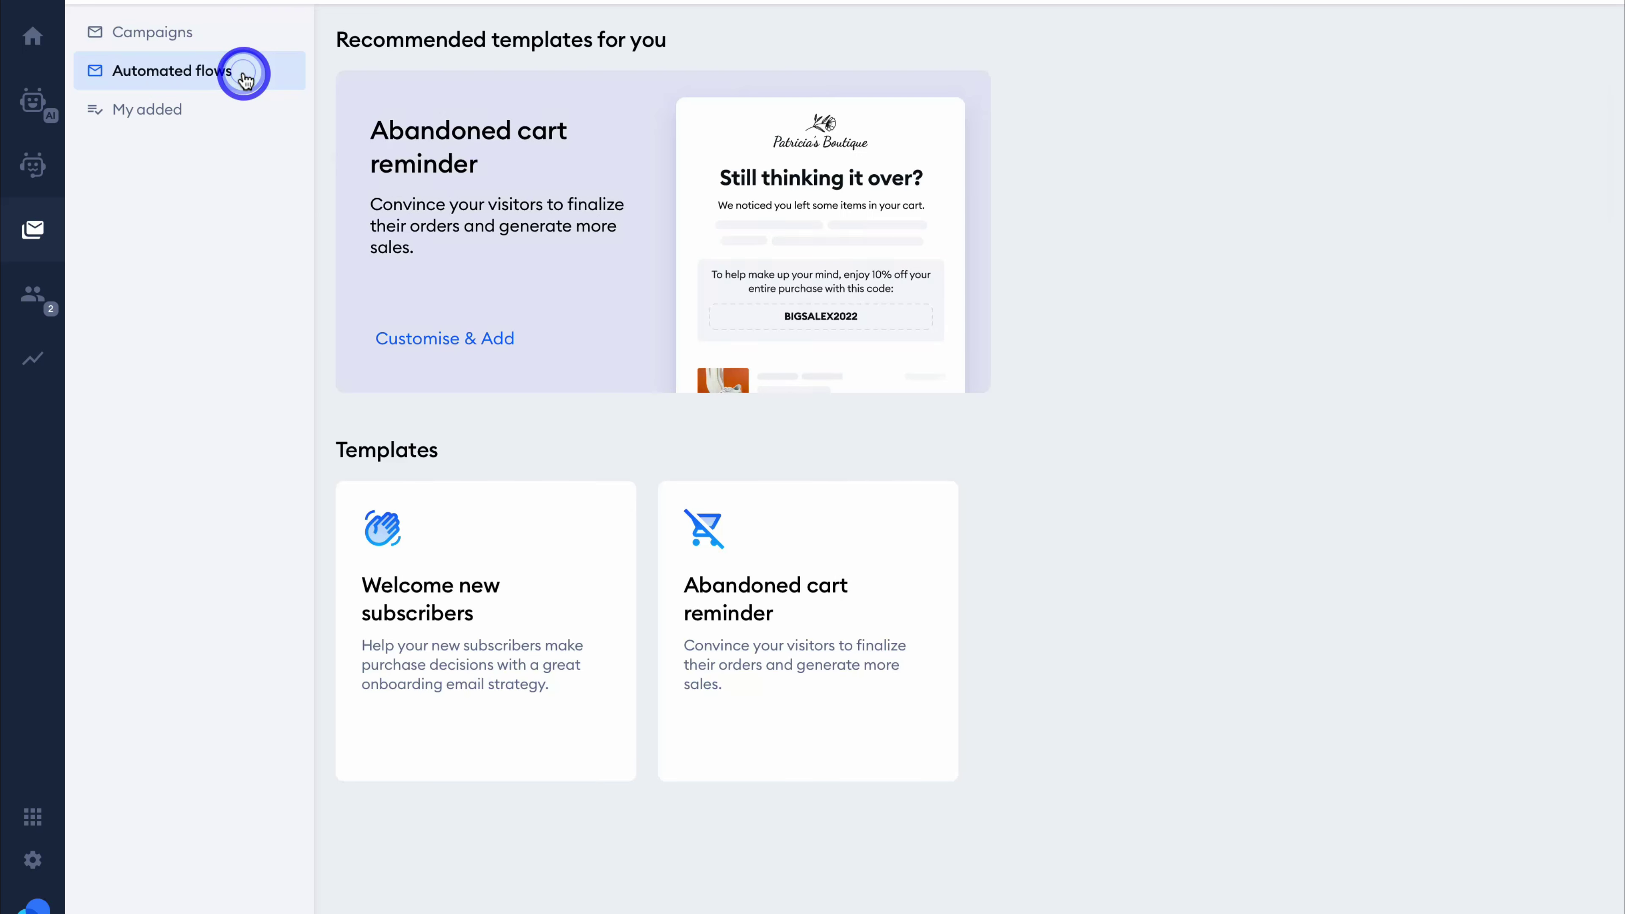
{"action": "mouse_move", "coordinate": [411, 592]}
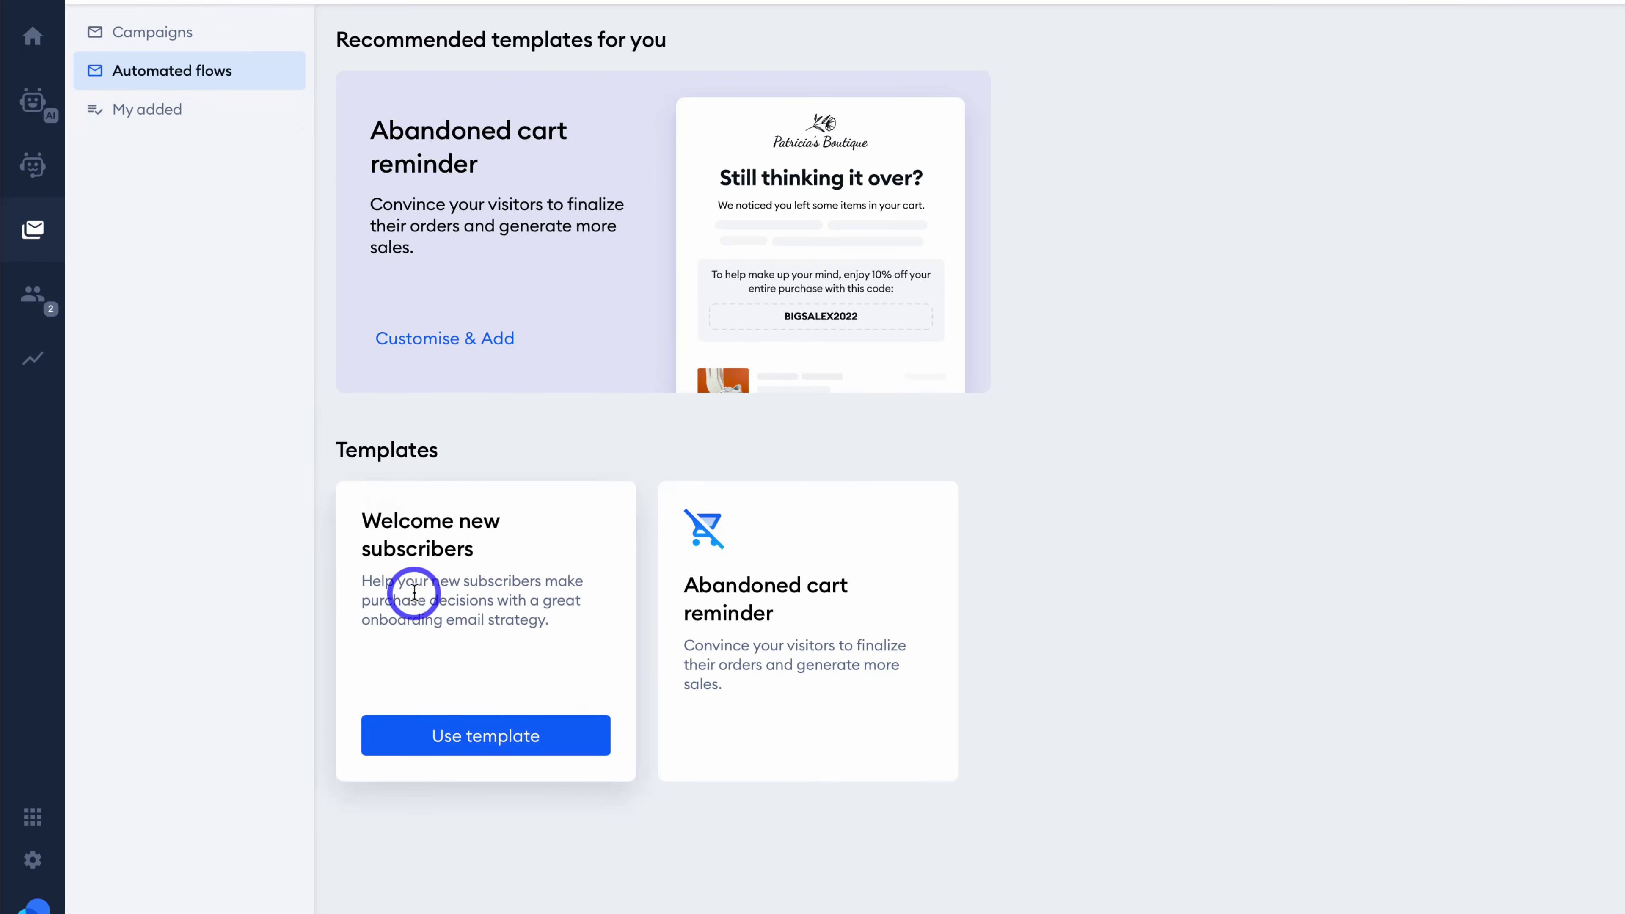
{"action": "mouse_move", "coordinate": [820, 605]}
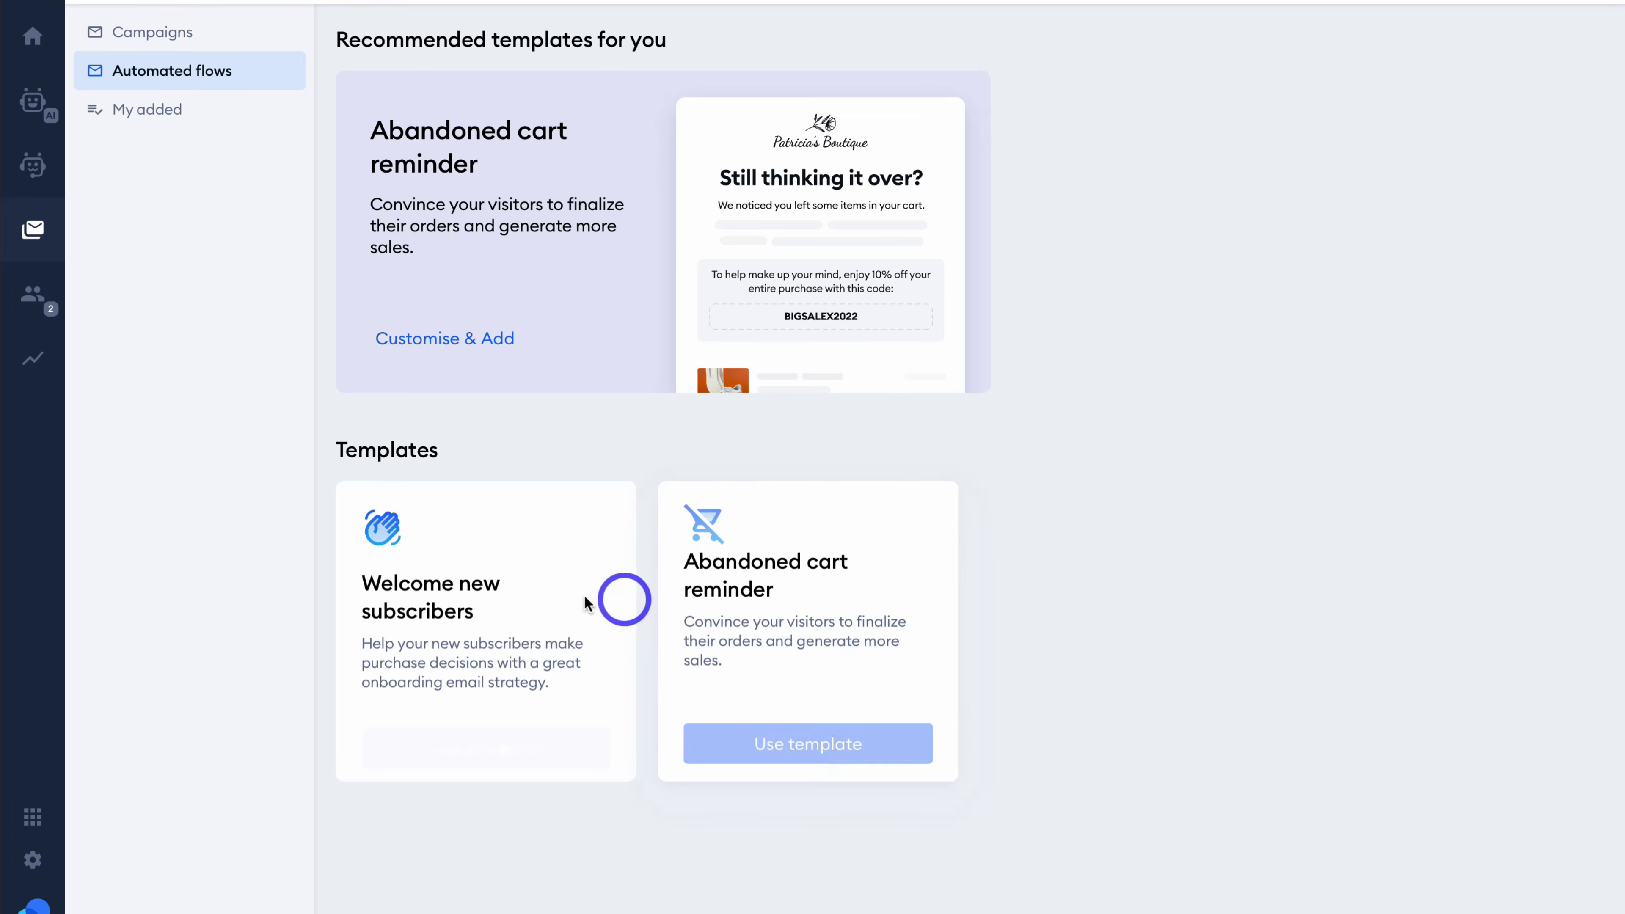
{"action": "mouse_move", "coordinate": [516, 591]}
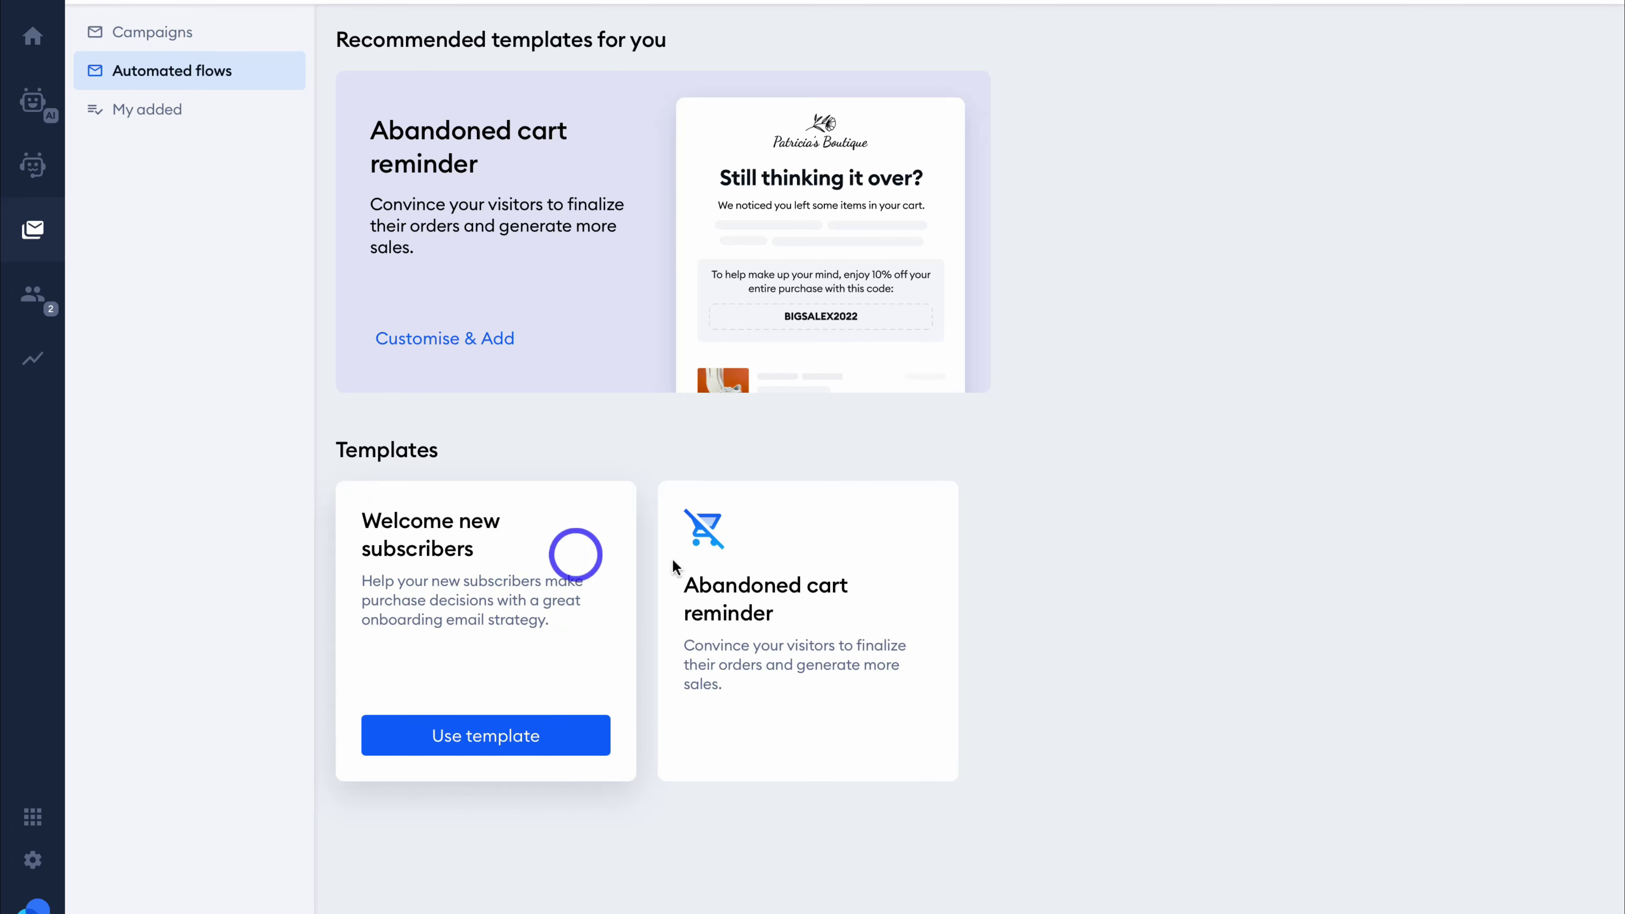
{"action": "mouse_move", "coordinate": [725, 563]}
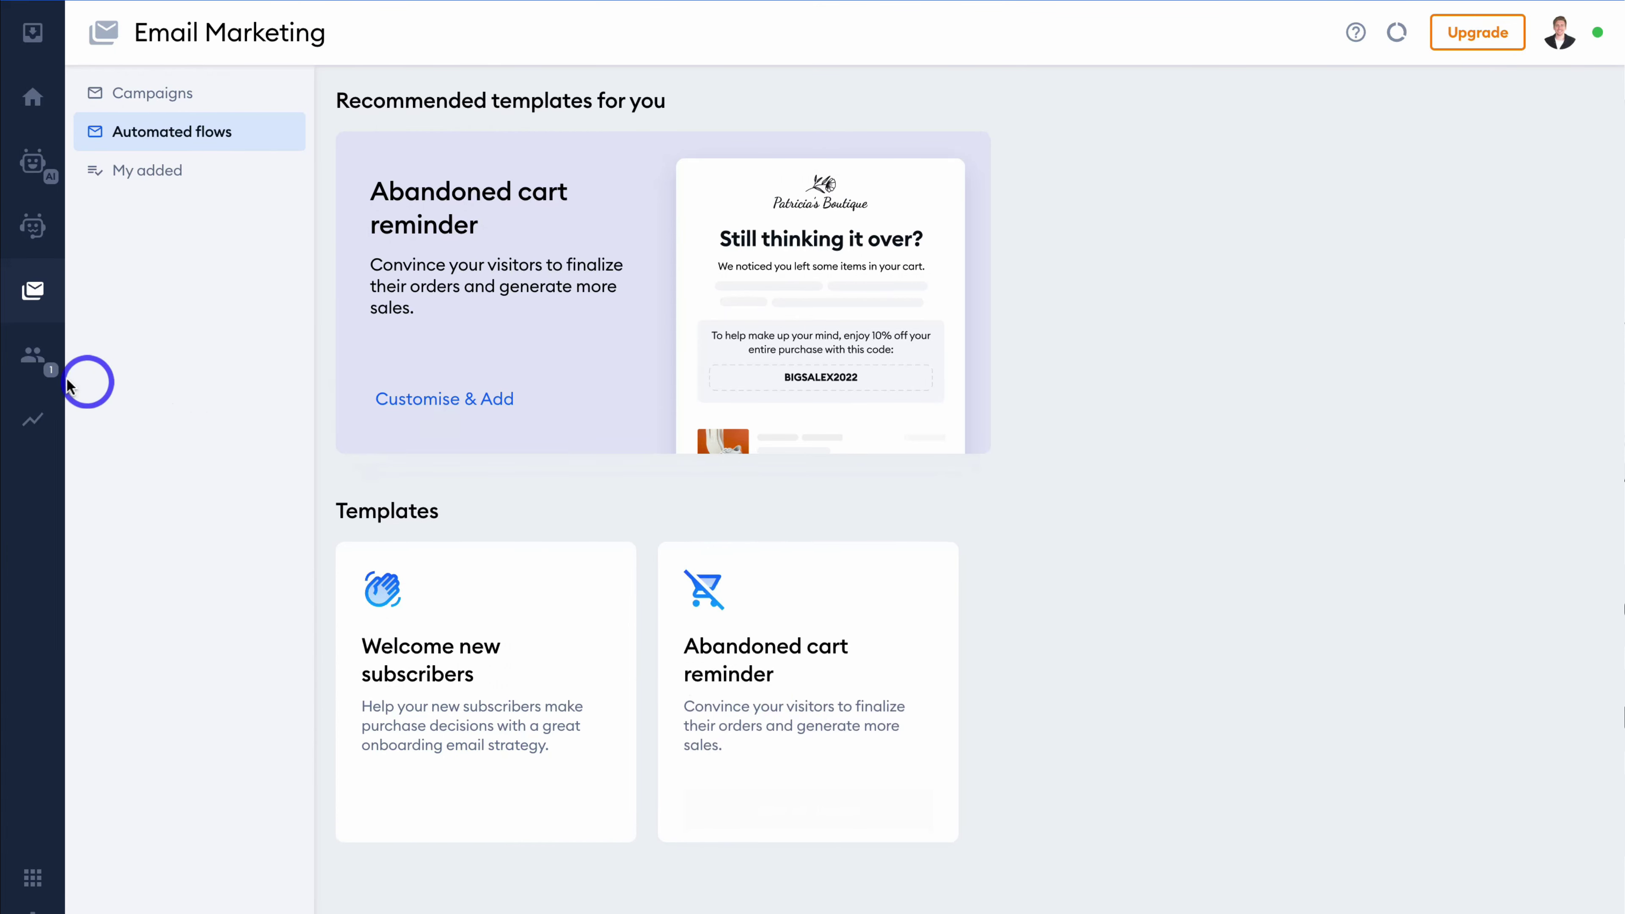
Check the visitors currently live on the site and review the conversation and ticket analytics
{"action": "left_click", "coordinate": [34, 371]}
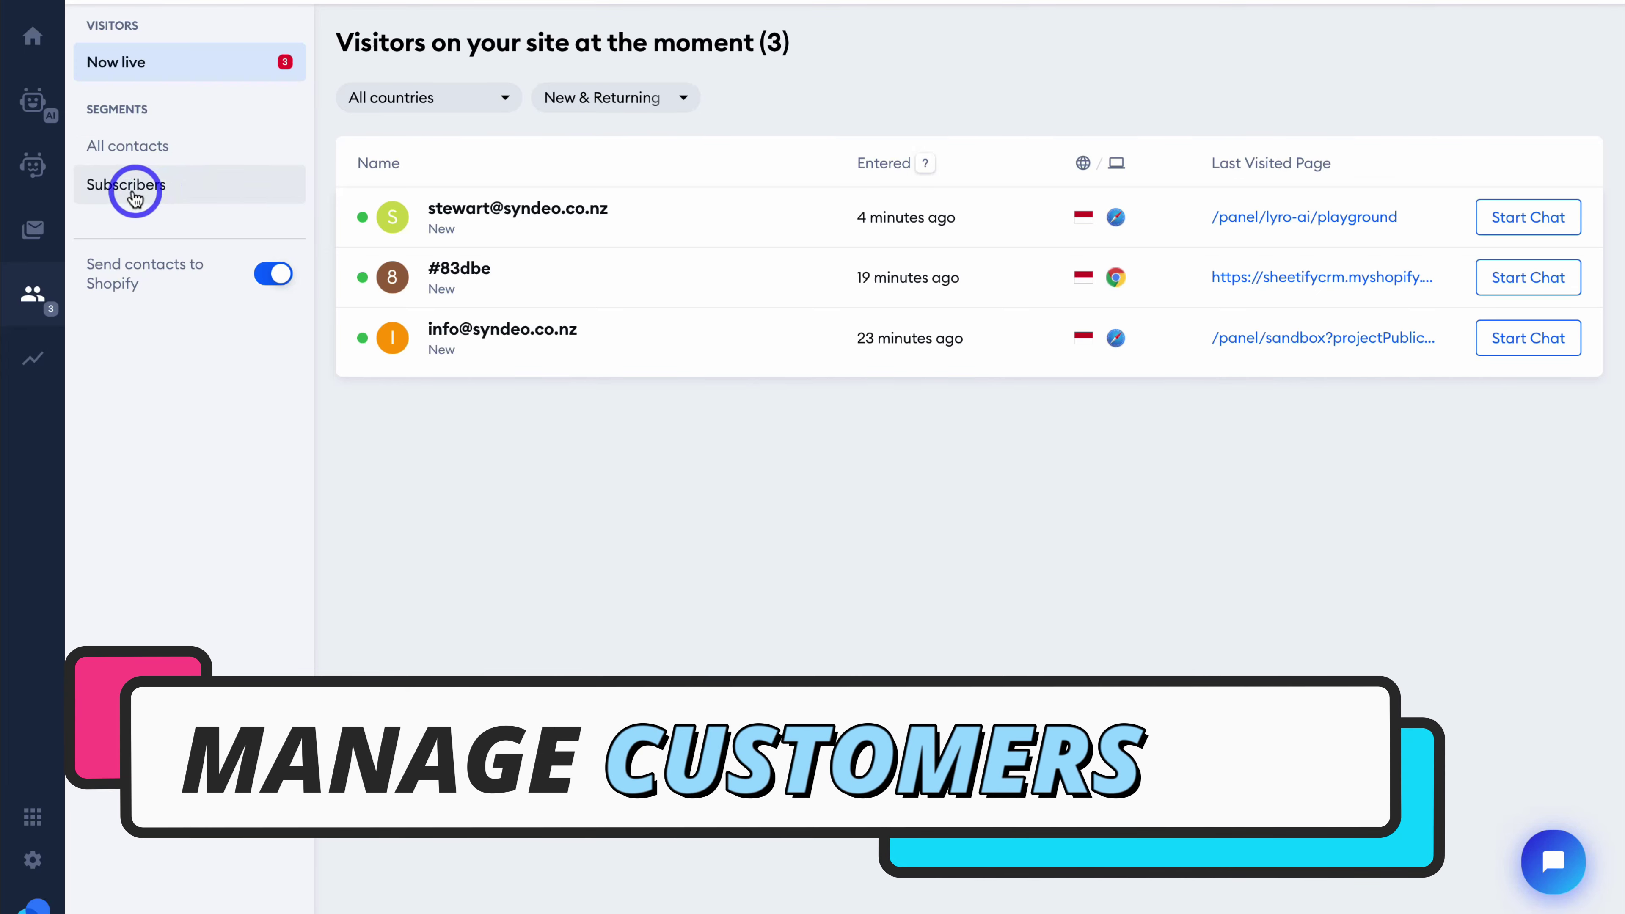
{"action": "left_click", "coordinate": [31, 359]}
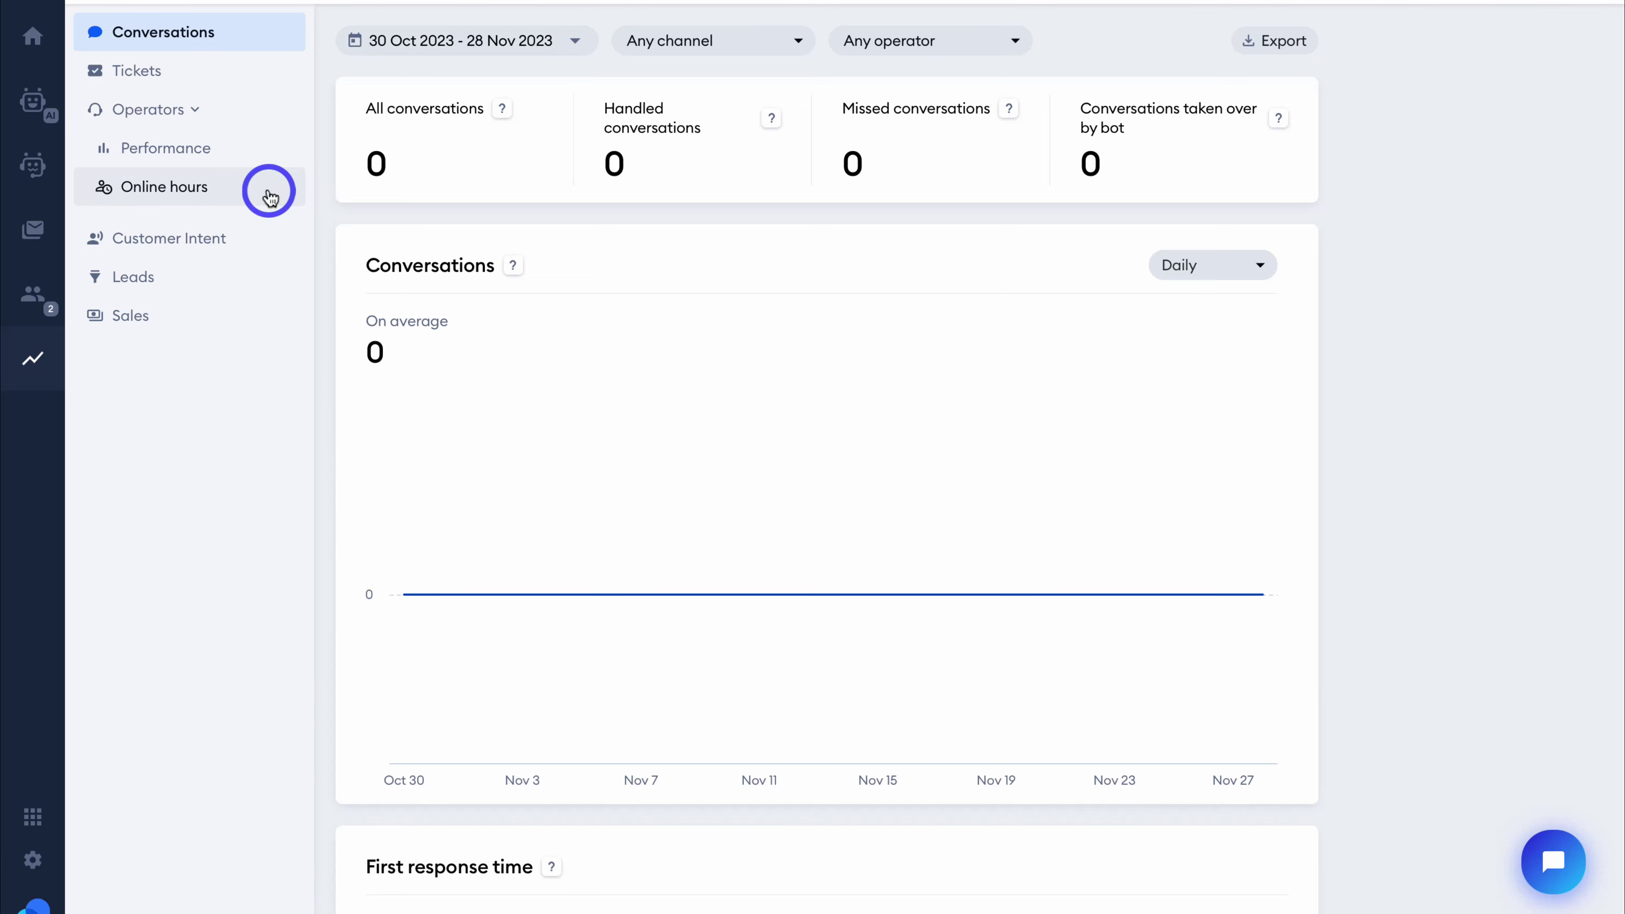
{"action": "left_click", "coordinate": [230, 85]}
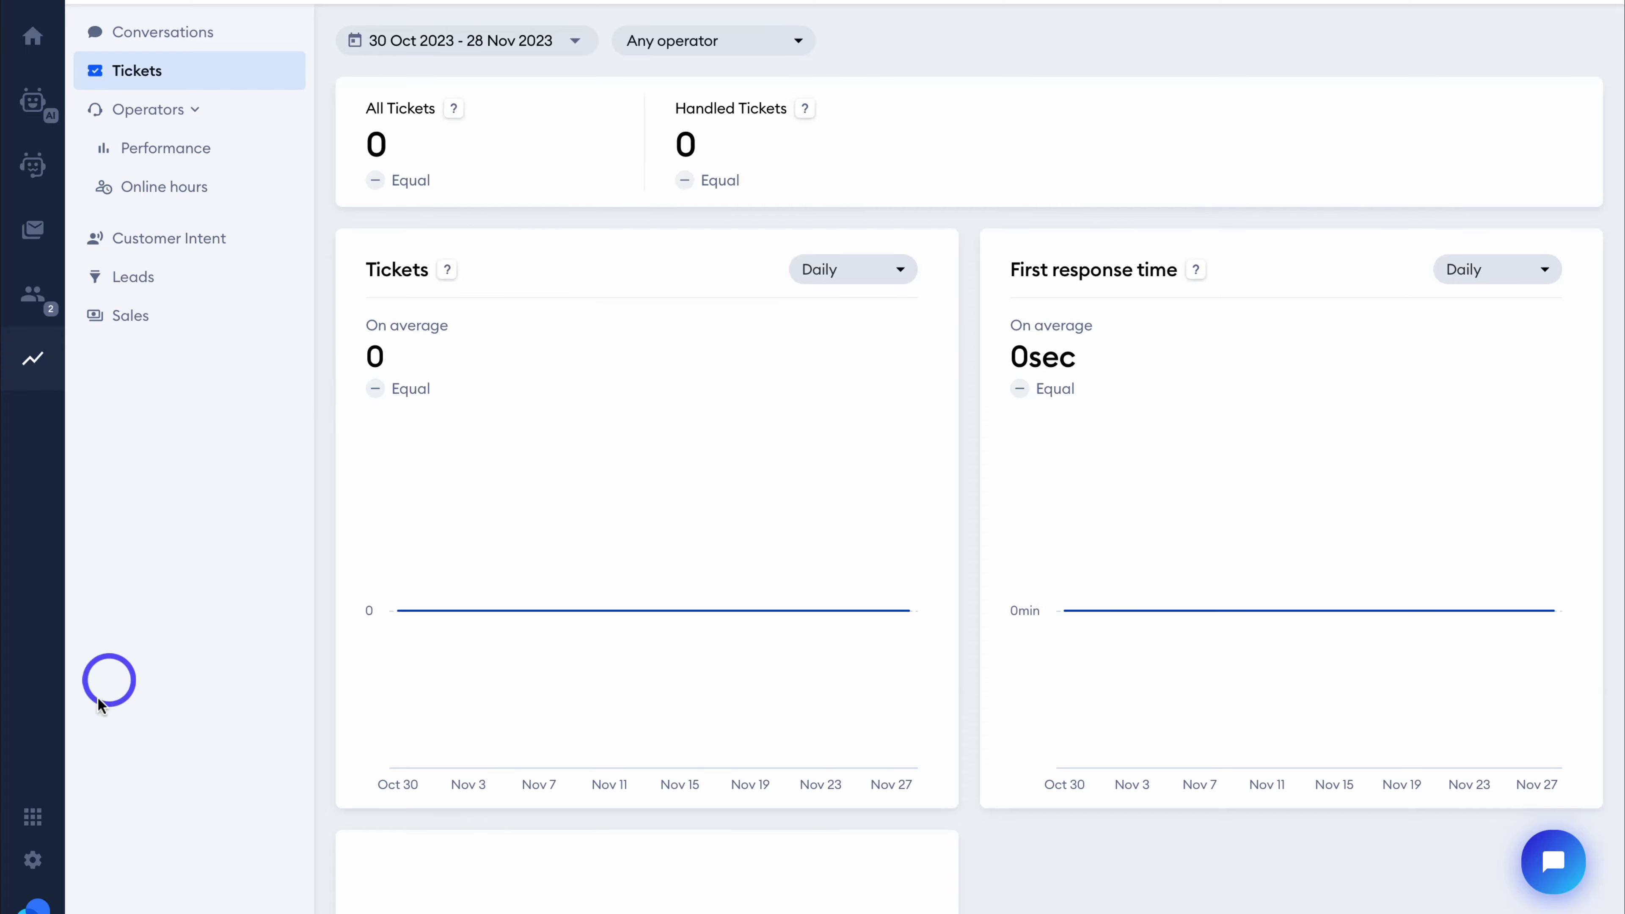
Browse all available integrations, including ActiveCampaign, Omnisend, Mailchimp and Pipedrive
{"action": "left_click", "coordinate": [33, 818]}
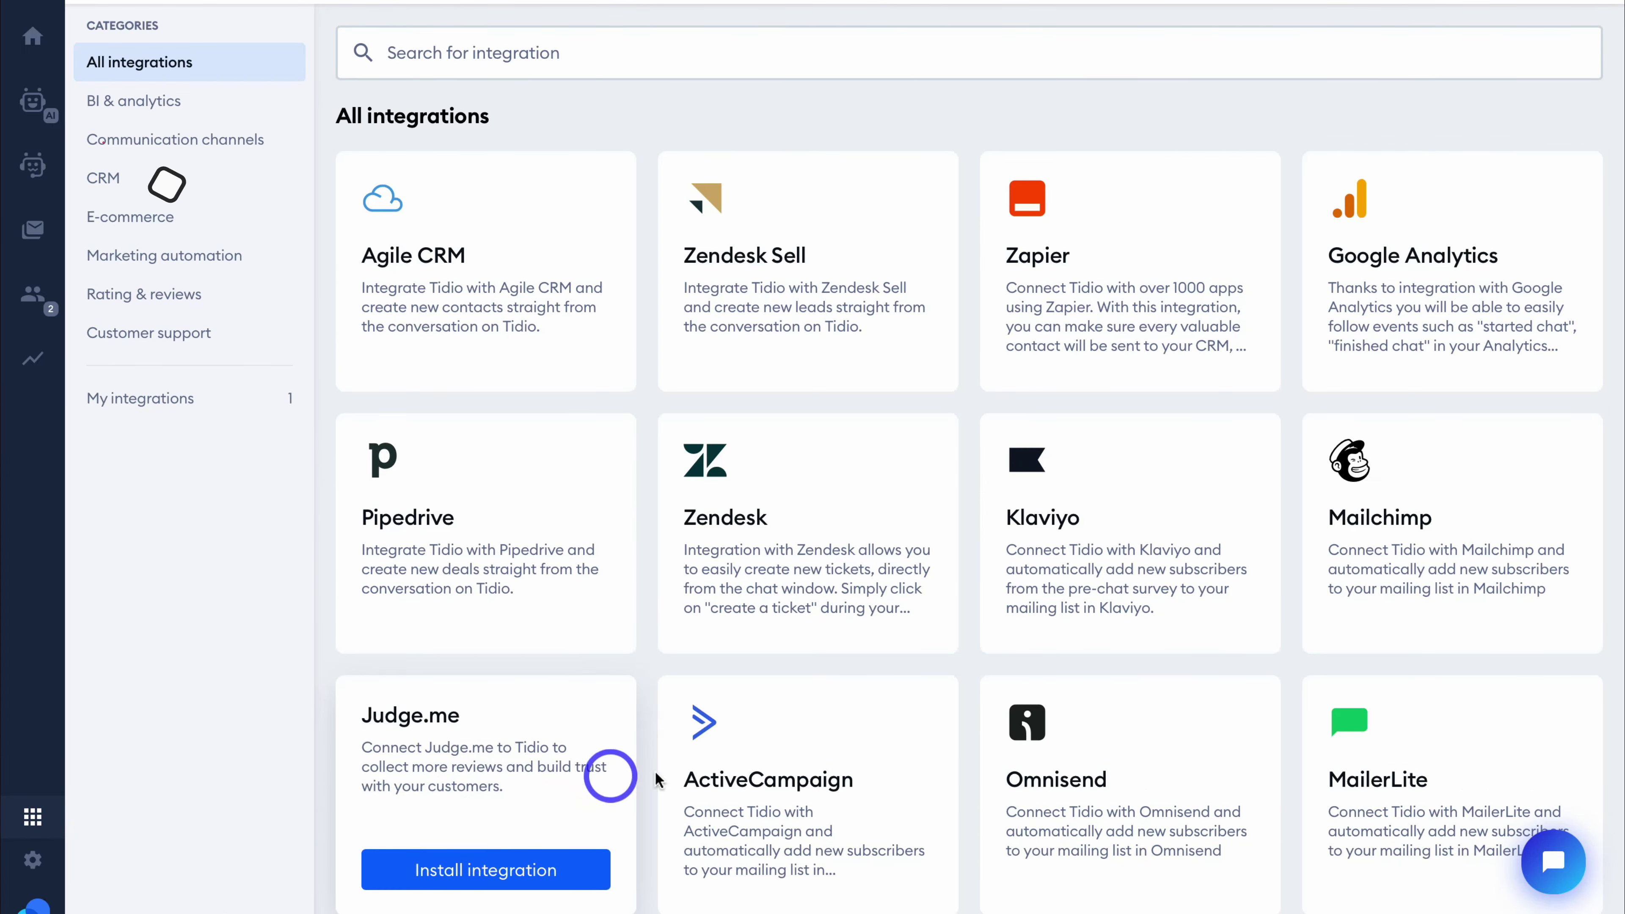
{"action": "mouse_move", "coordinate": [799, 755]}
{"action": "mouse_move", "coordinate": [1053, 781]}
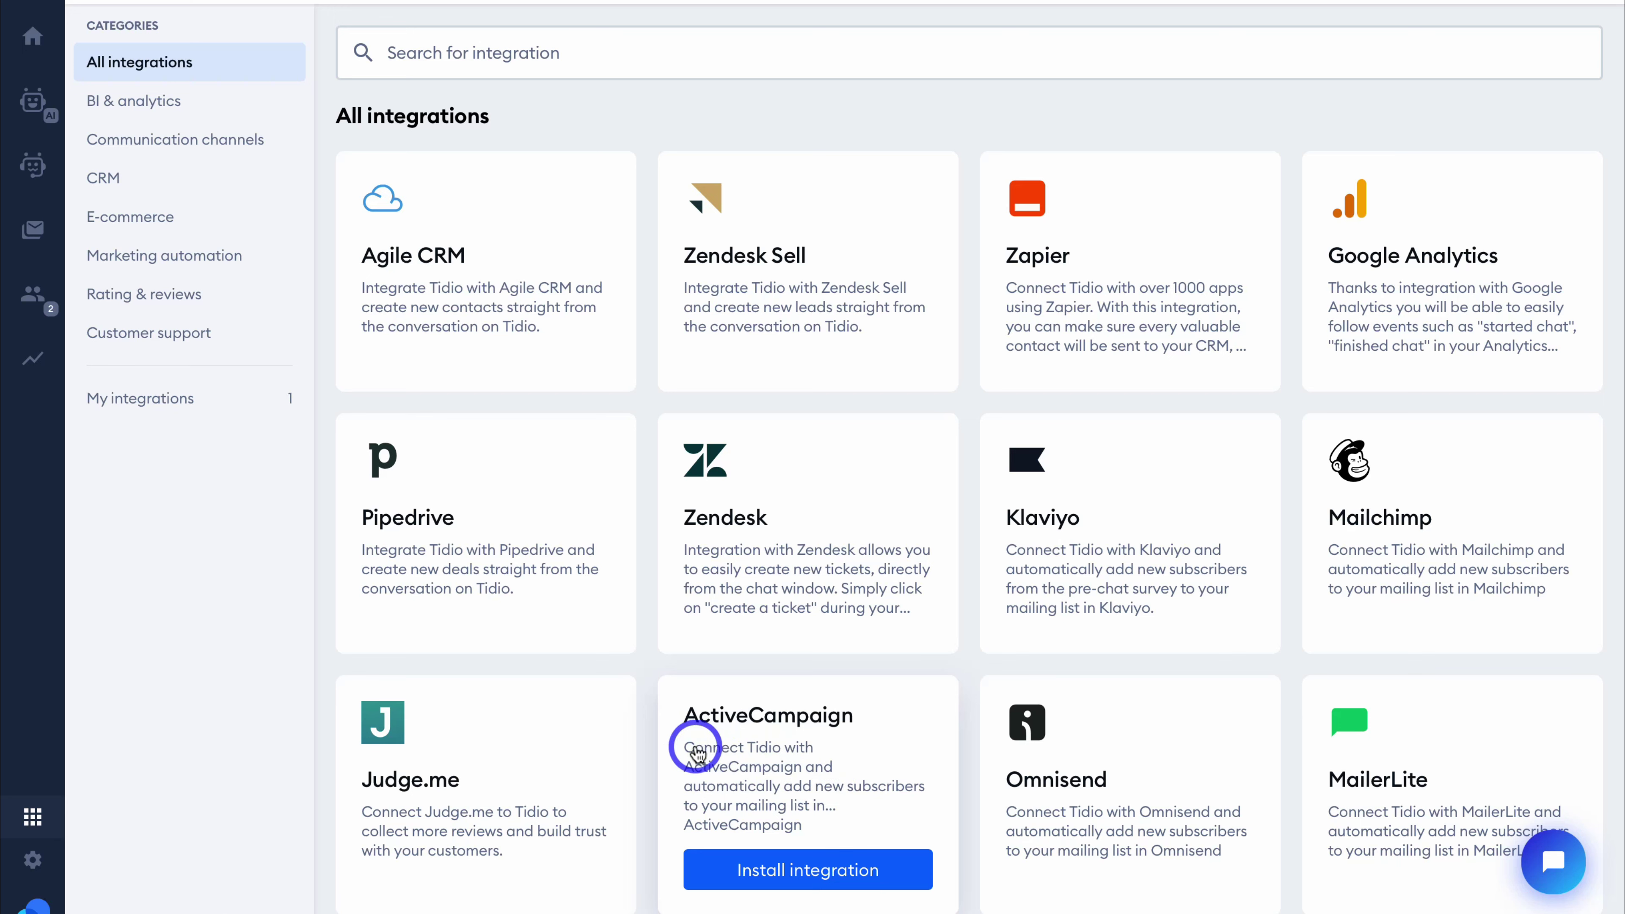
{"action": "mouse_move", "coordinate": [1471, 563]}
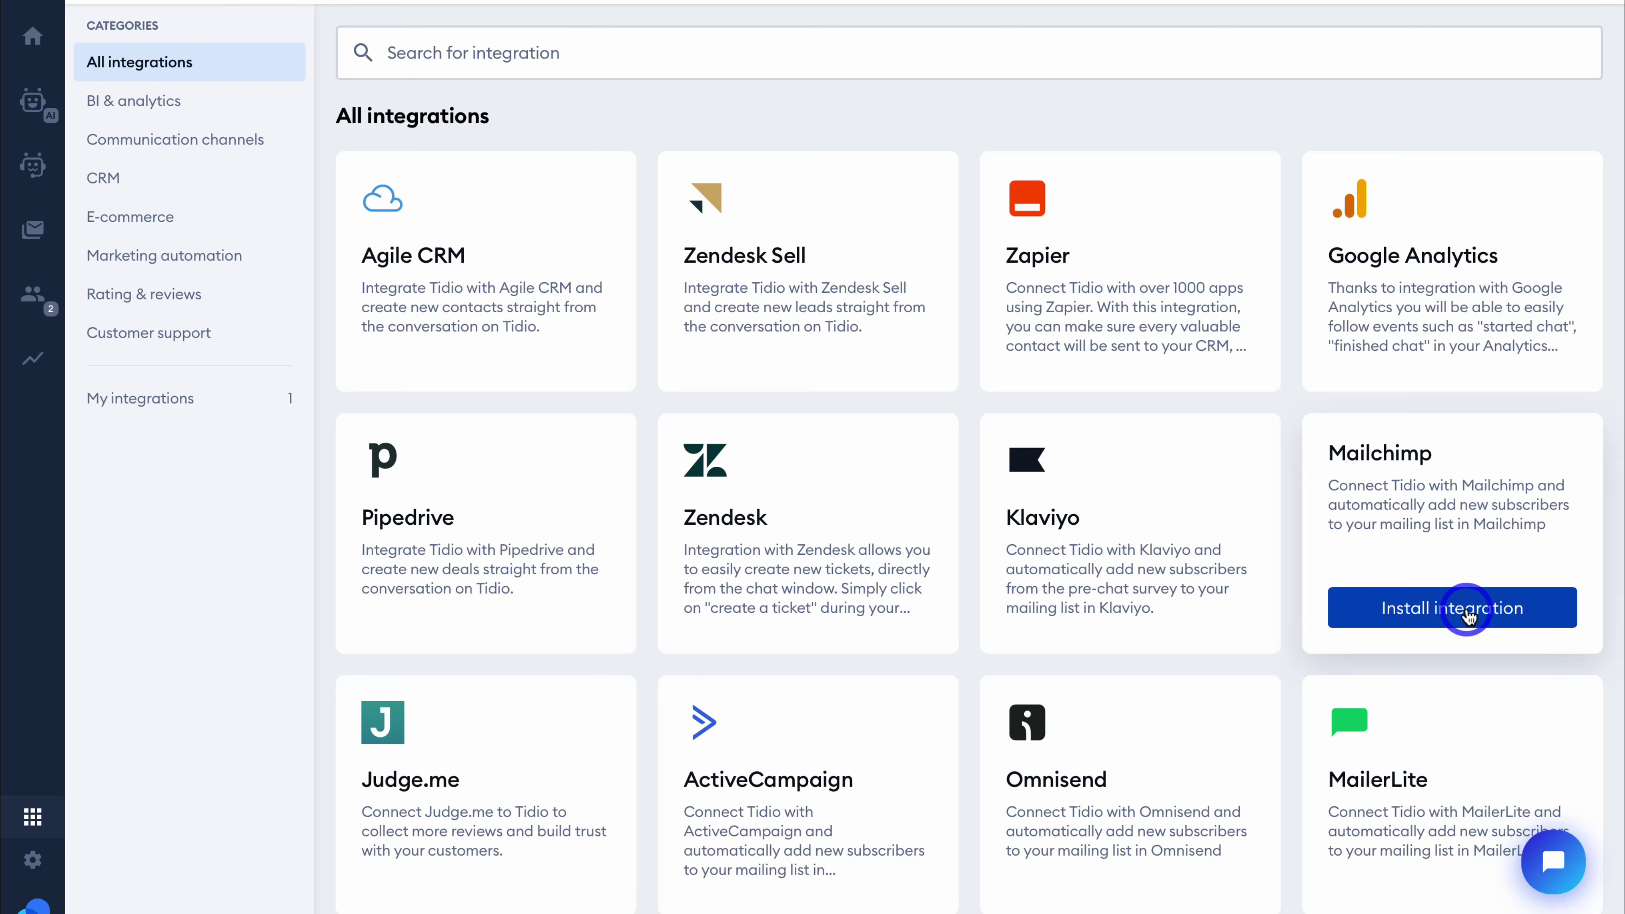
{"action": "mouse_move", "coordinate": [573, 489]}
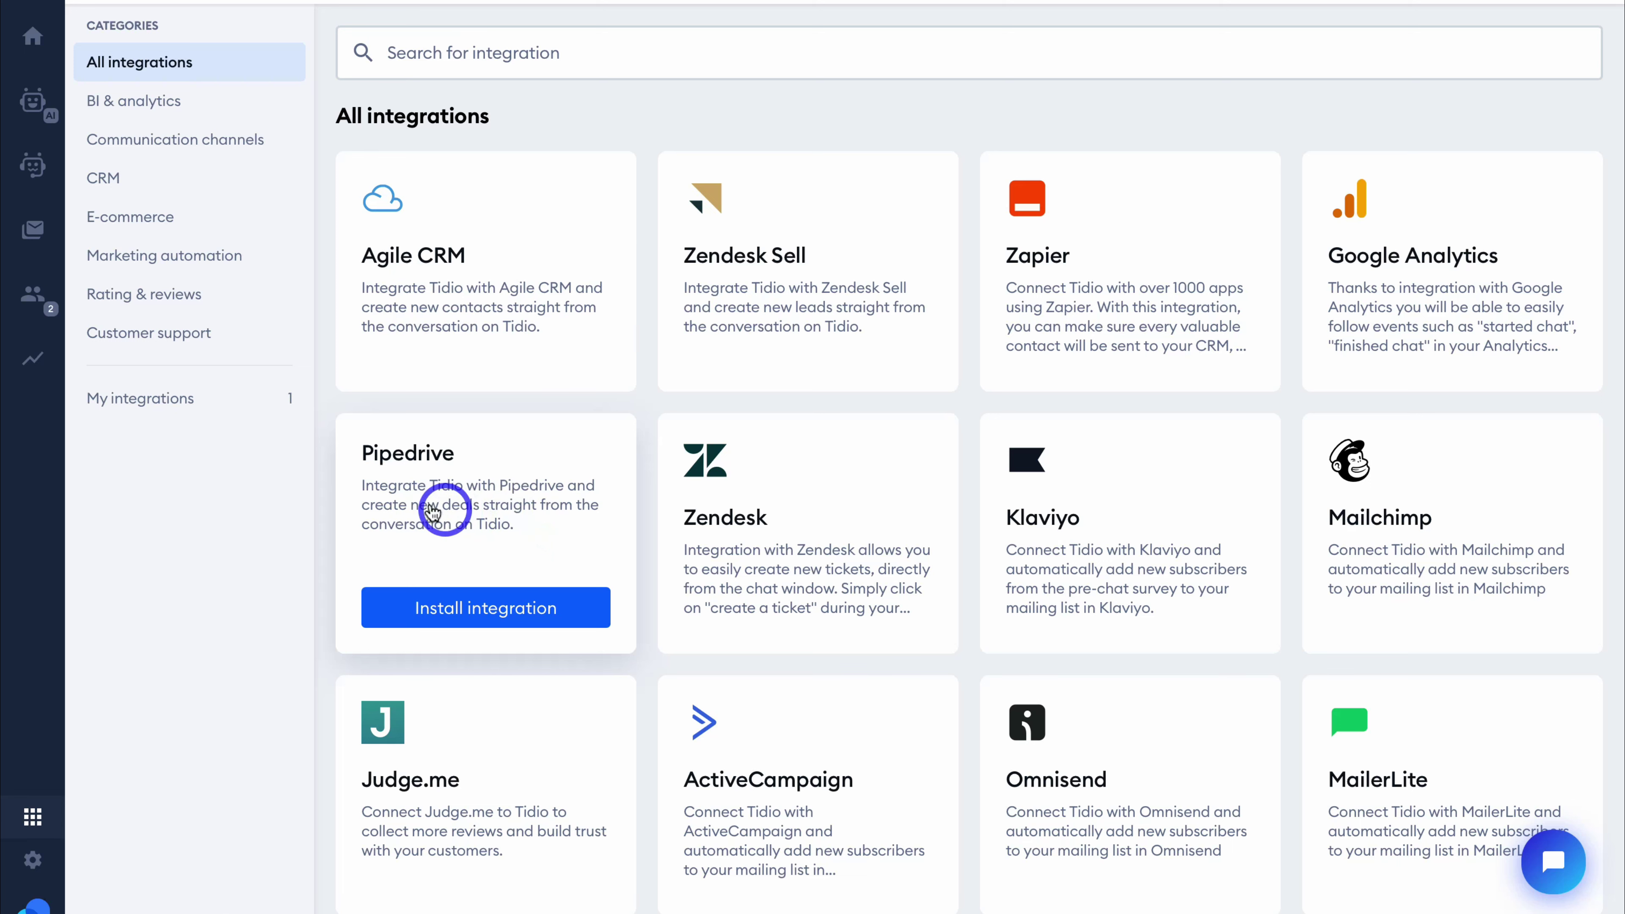
{"action": "mouse_move", "coordinate": [443, 327]}
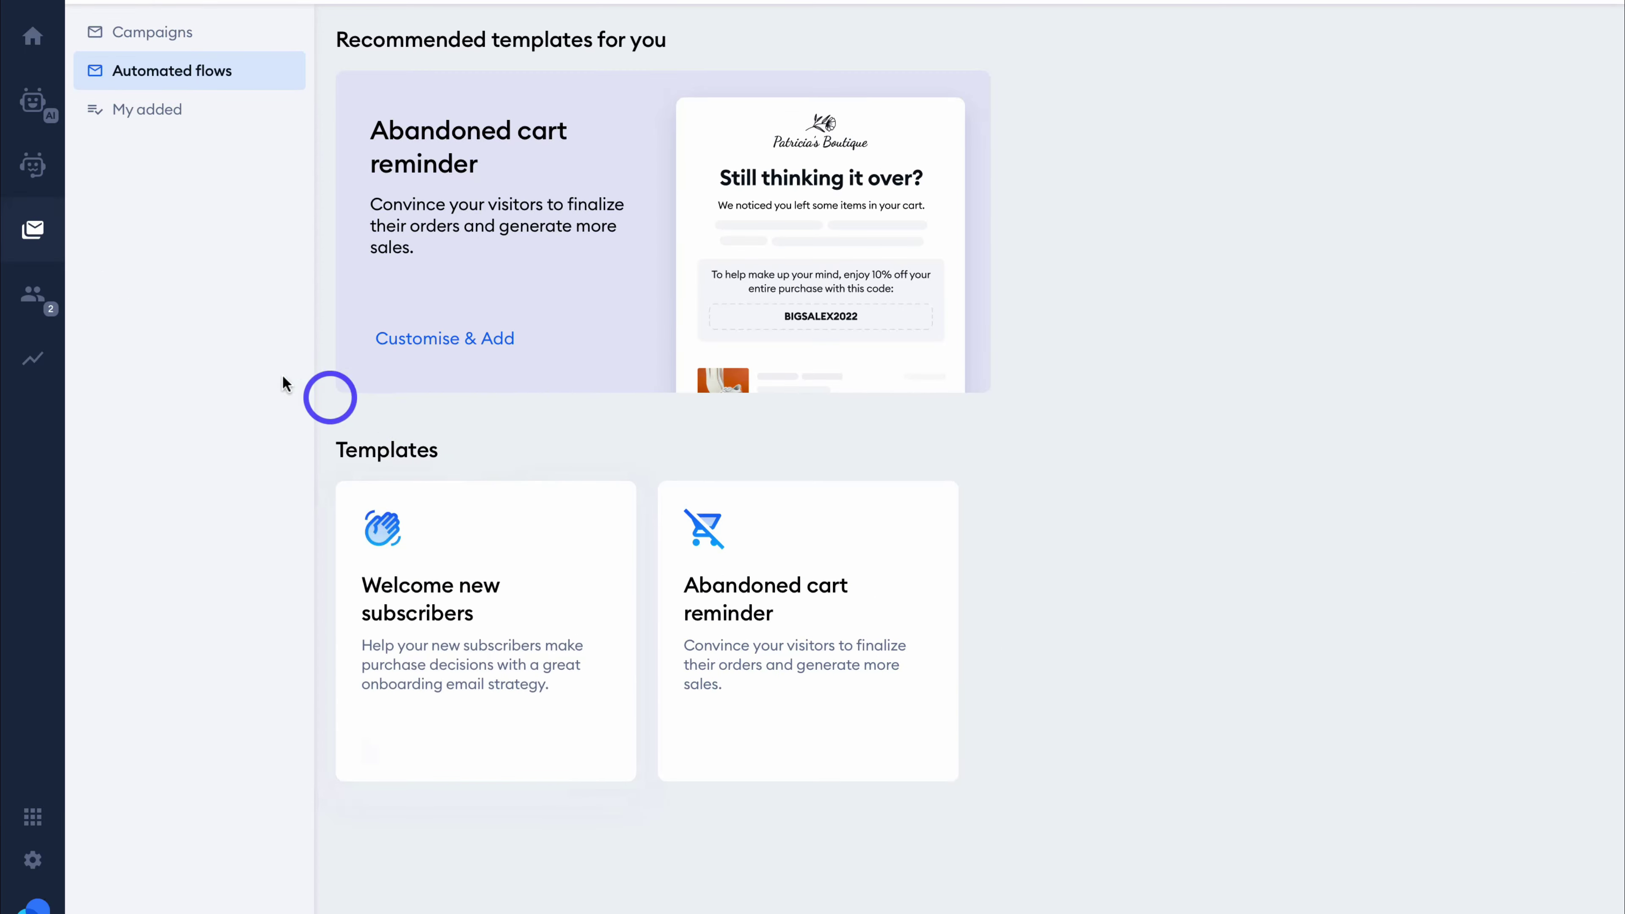
Return to the home setup checklist and open the Tidio support chat
{"action": "left_click", "coordinate": [31, 37]}
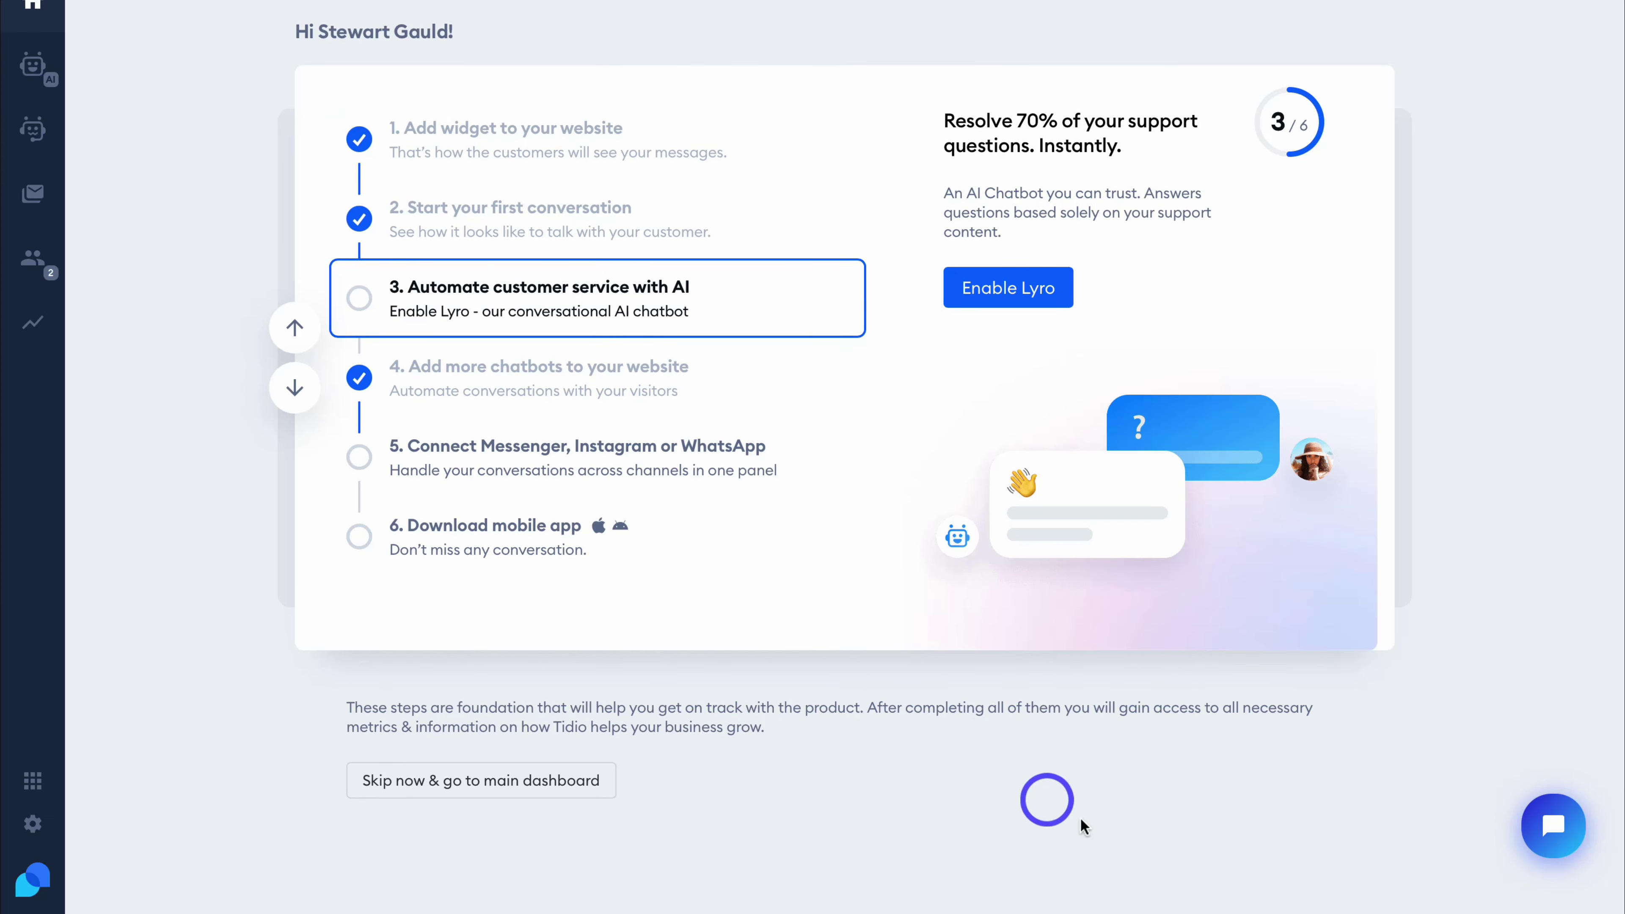
{"action": "left_click", "coordinate": [1542, 836]}
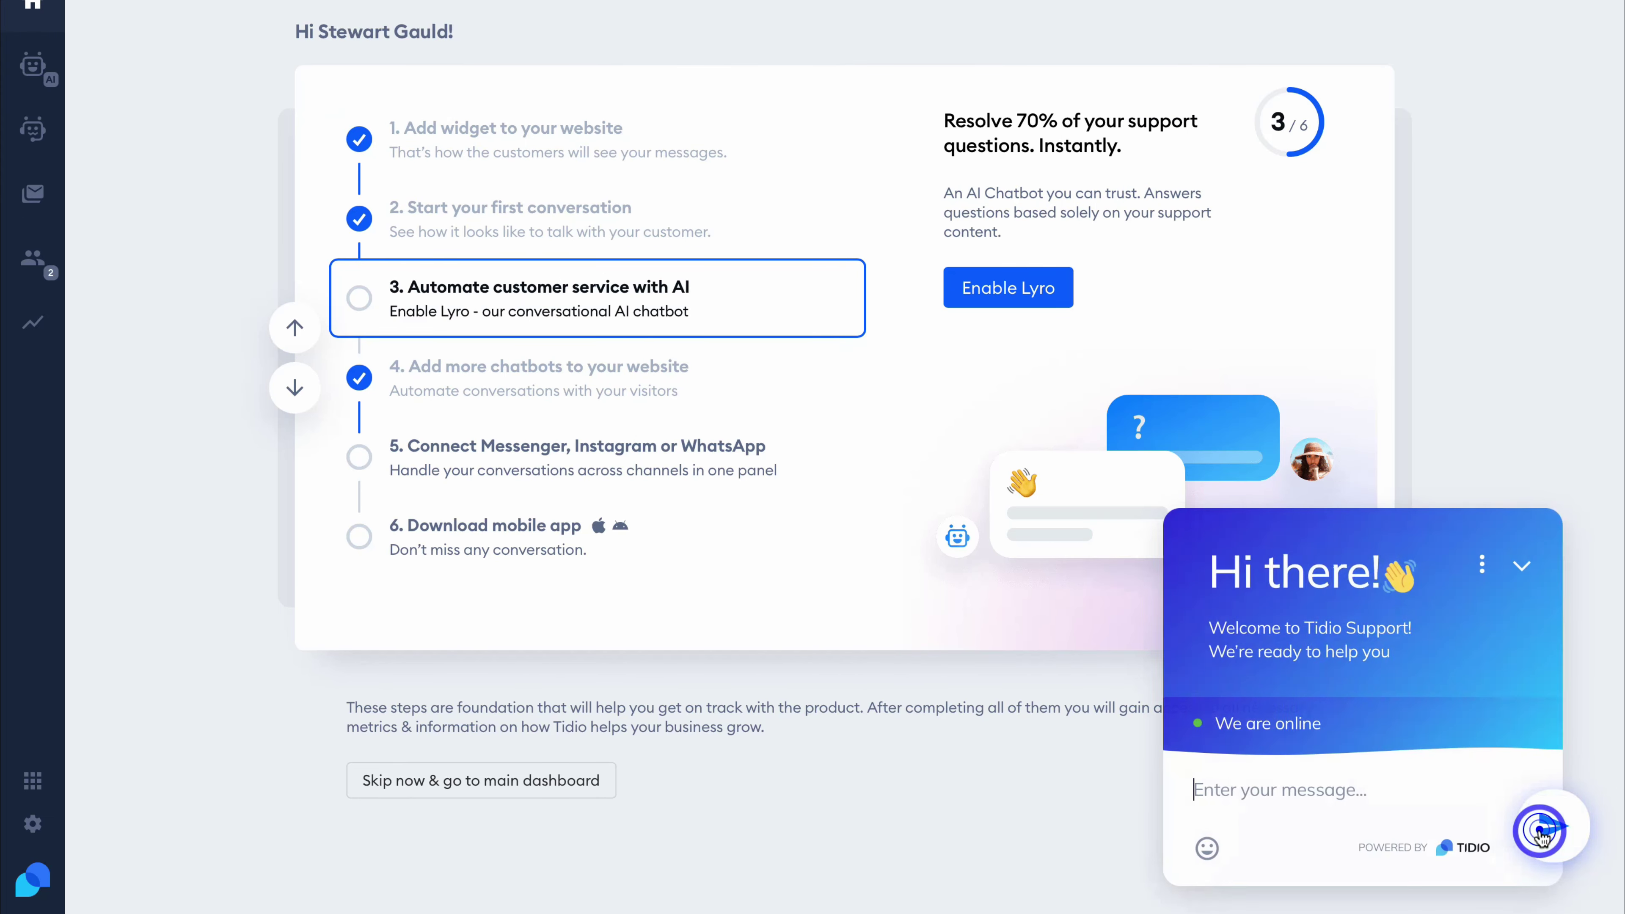